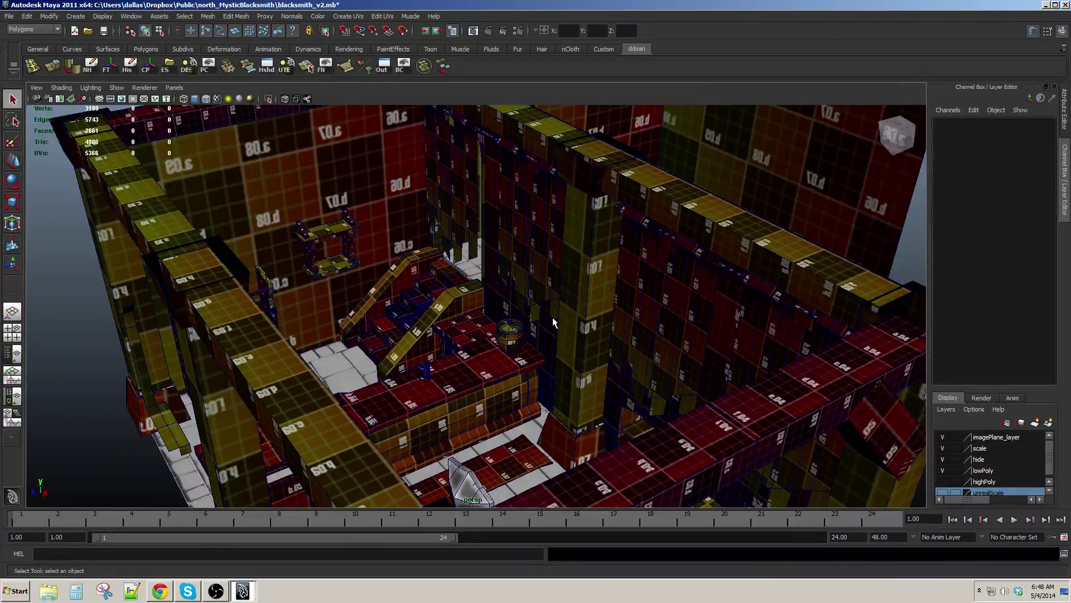
Select the blacksmith counter and switch to the saved Persp/UV Texture Editor layout
alt+drag(489, 326, 535, 326)
click(535, 326)
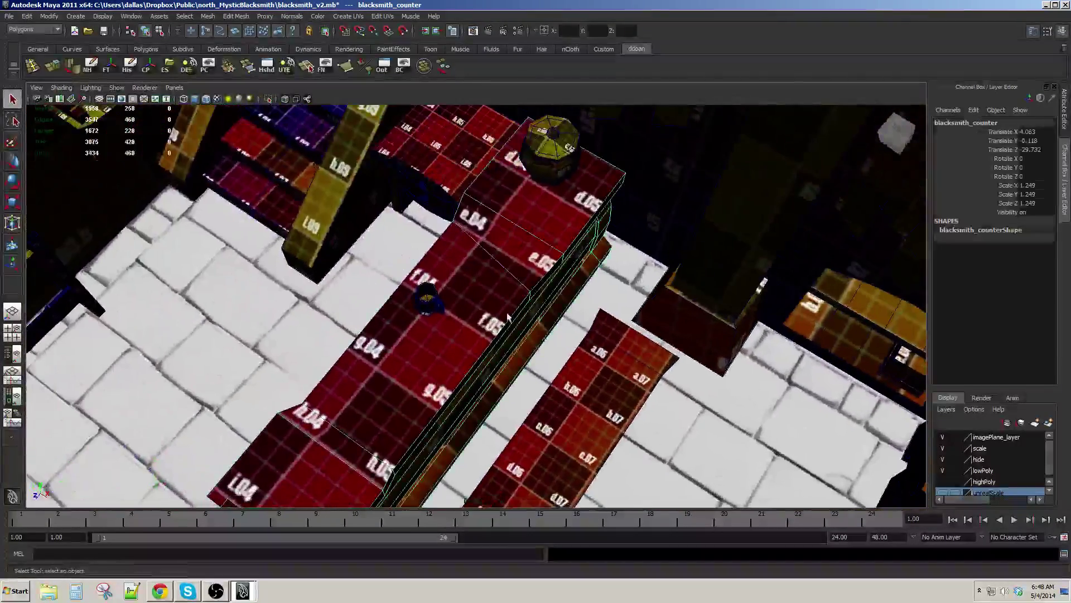
key(f)
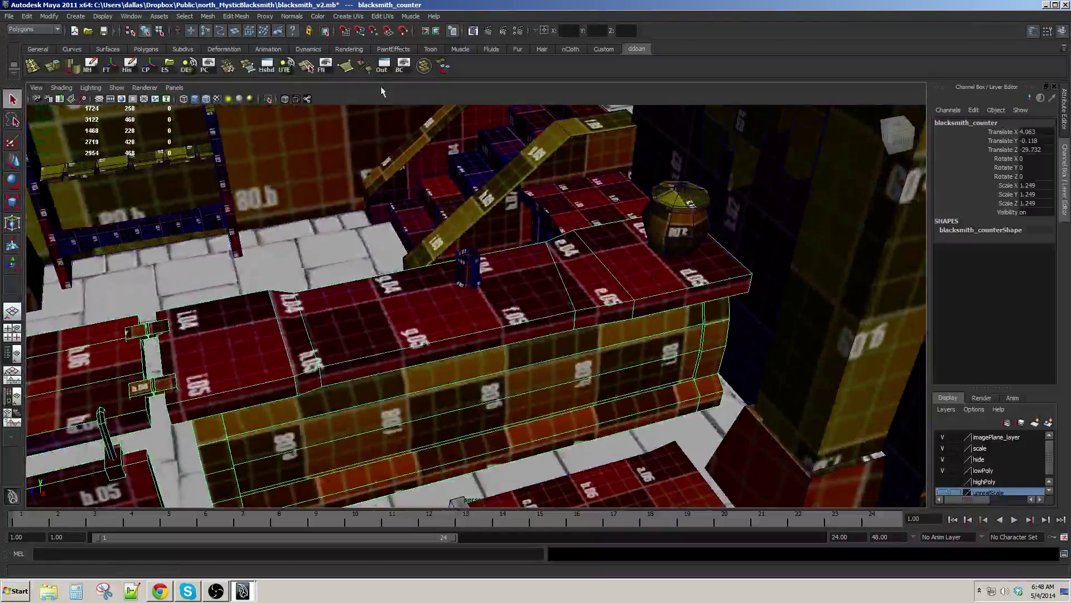
click(171, 84)
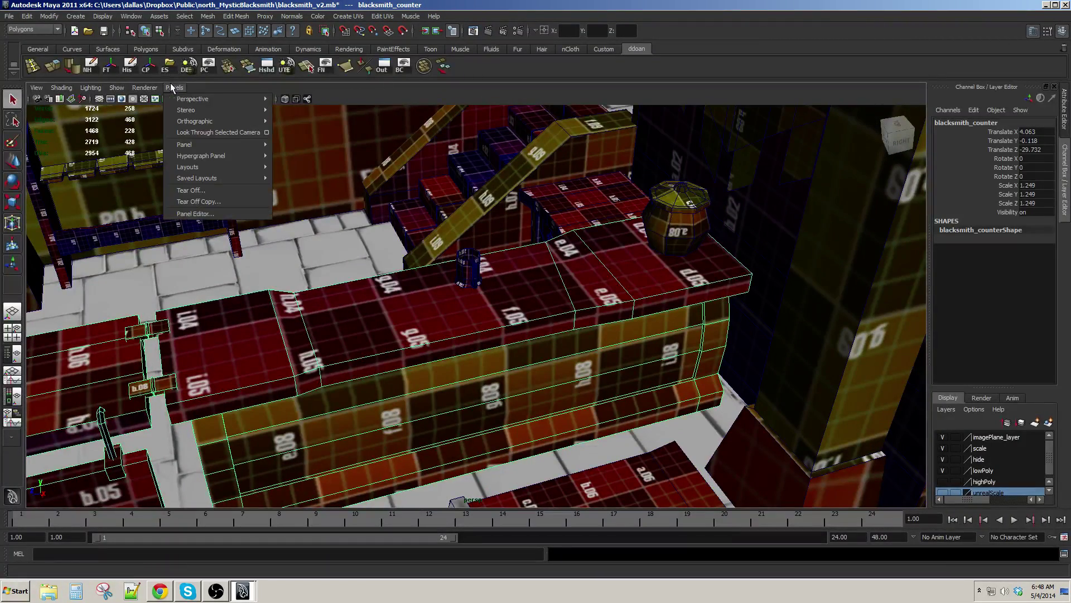
mouse_move(230, 178)
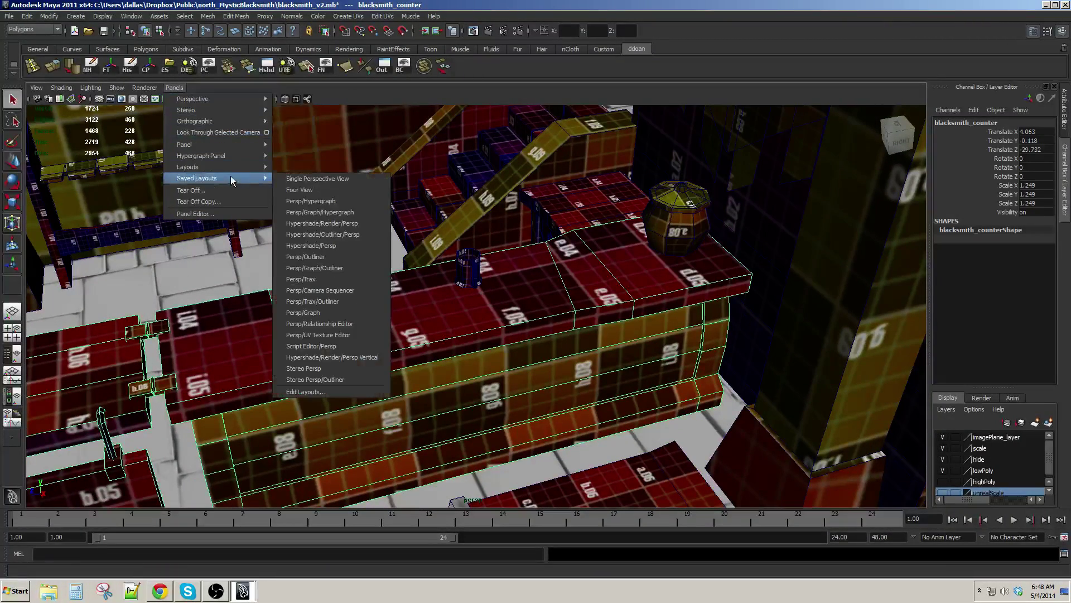
click(312, 335)
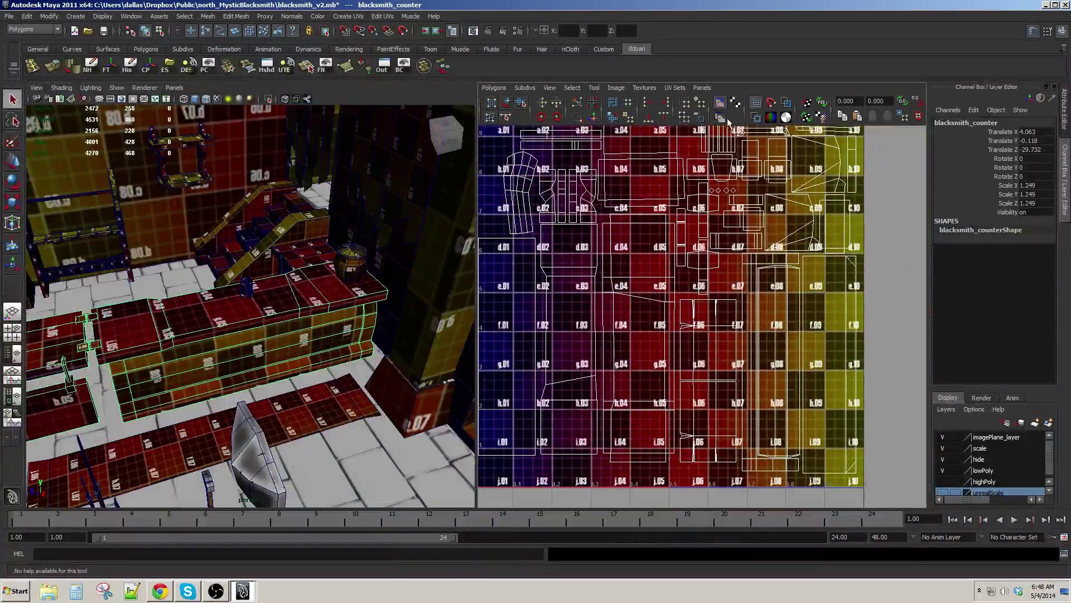
Dim the background texture image in the UV editor so the counter's UV shells stand out
click(721, 116)
scroll(687, 313, down, 2)
scroll(687, 313, up, 2)
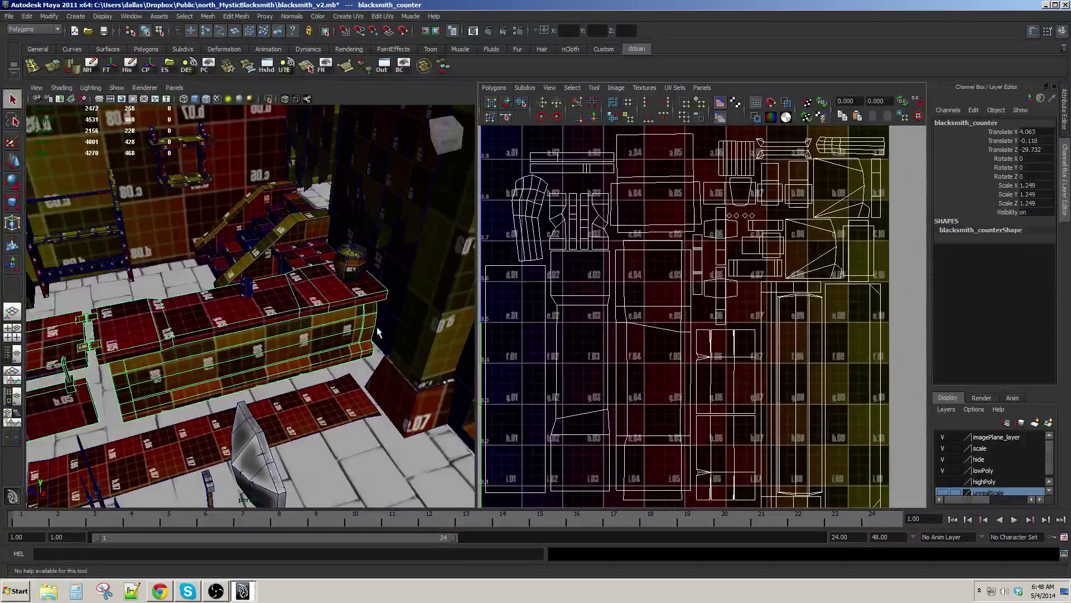
Enlarge the perspective view, select the wall-mounted shelf, and bring back the Persp/UV Texture Editor layout
drag(377, 332, 330, 258)
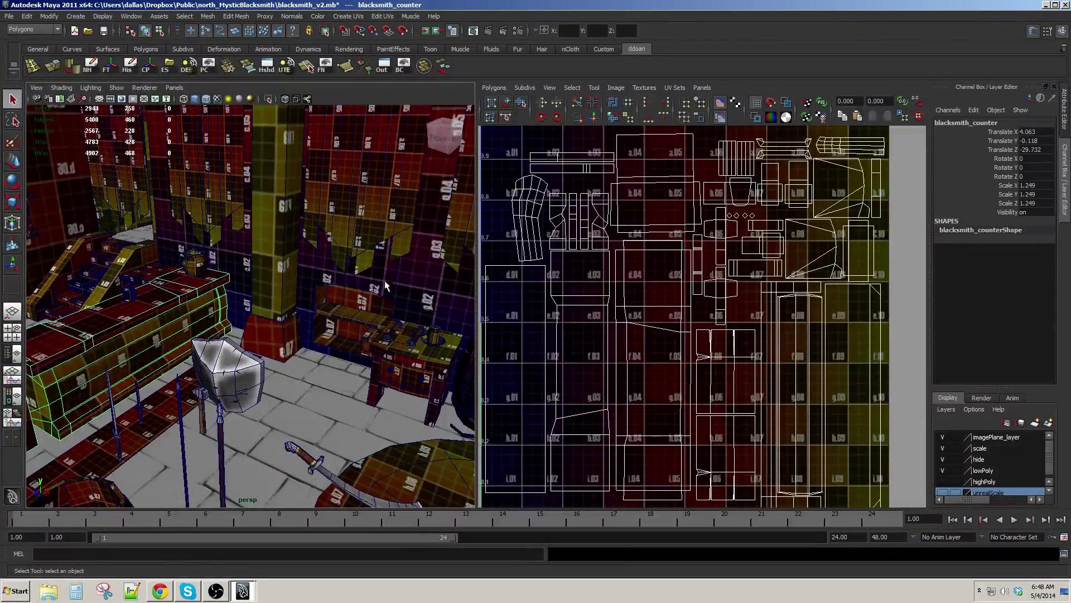
key(space)
drag(385, 286, 534, 315)
drag(380, 300, 442, 206)
click(350, 198)
drag(351, 198, 368, 196)
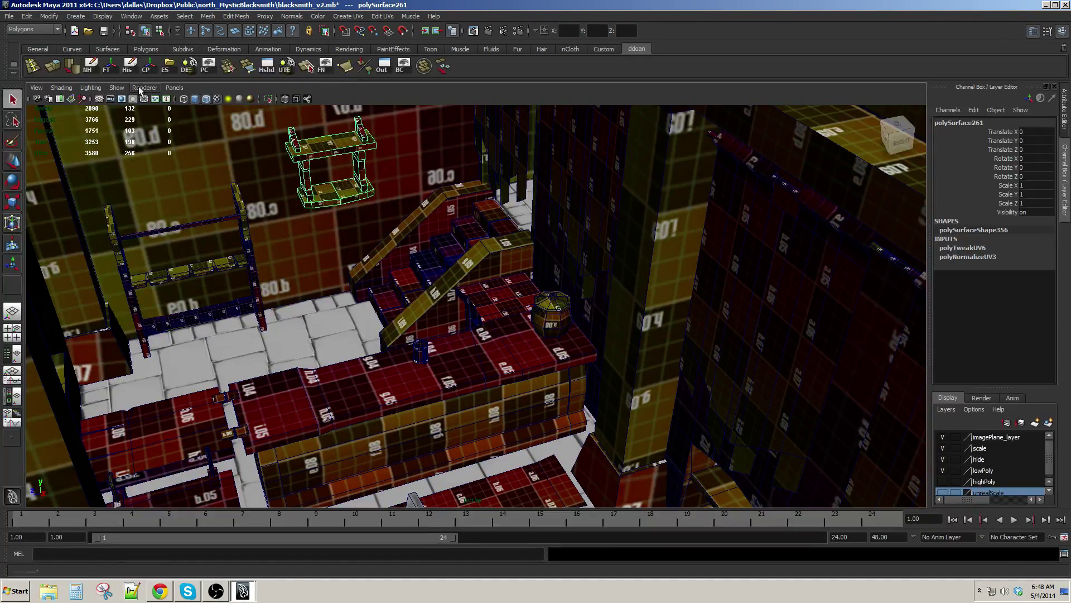
mouse_move(219, 180)
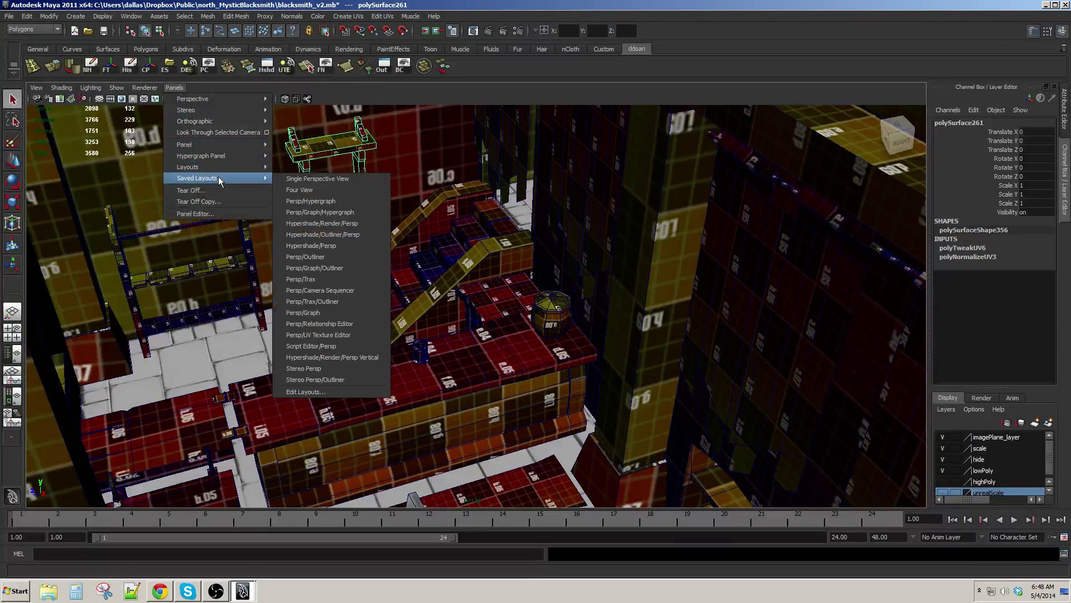
click(345, 335)
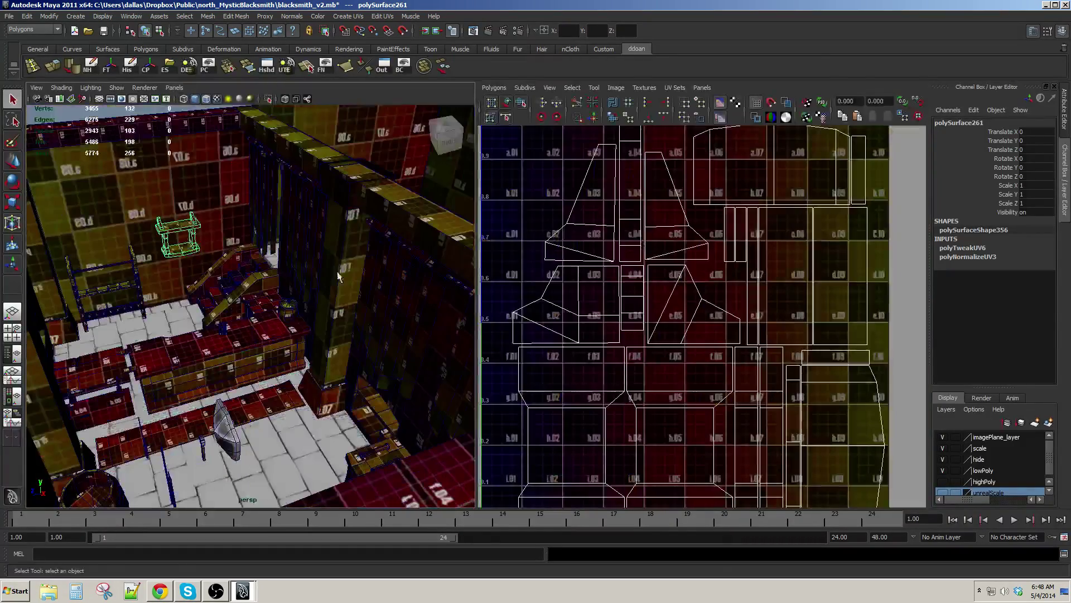
Examine the shelf's UVs, and select the freestanding rack against the wall to examine its UV layout
drag(339, 276, 385, 261)
drag(619, 271, 672, 267)
drag(280, 264, 354, 296)
drag(162, 284, 233, 290)
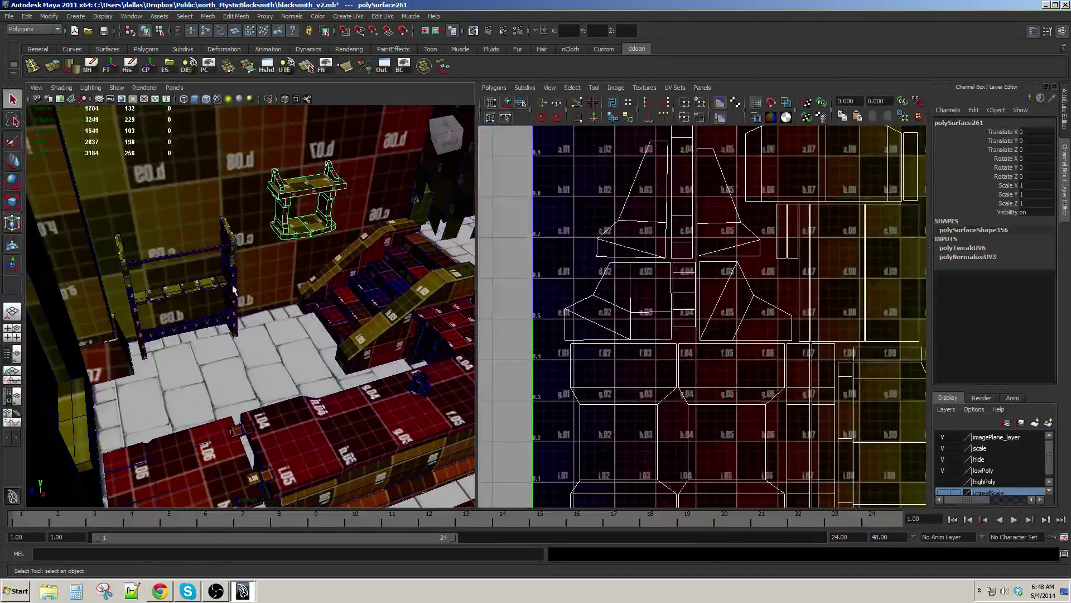
click(233, 288)
drag(714, 272, 661, 325)
drag(657, 296, 663, 258)
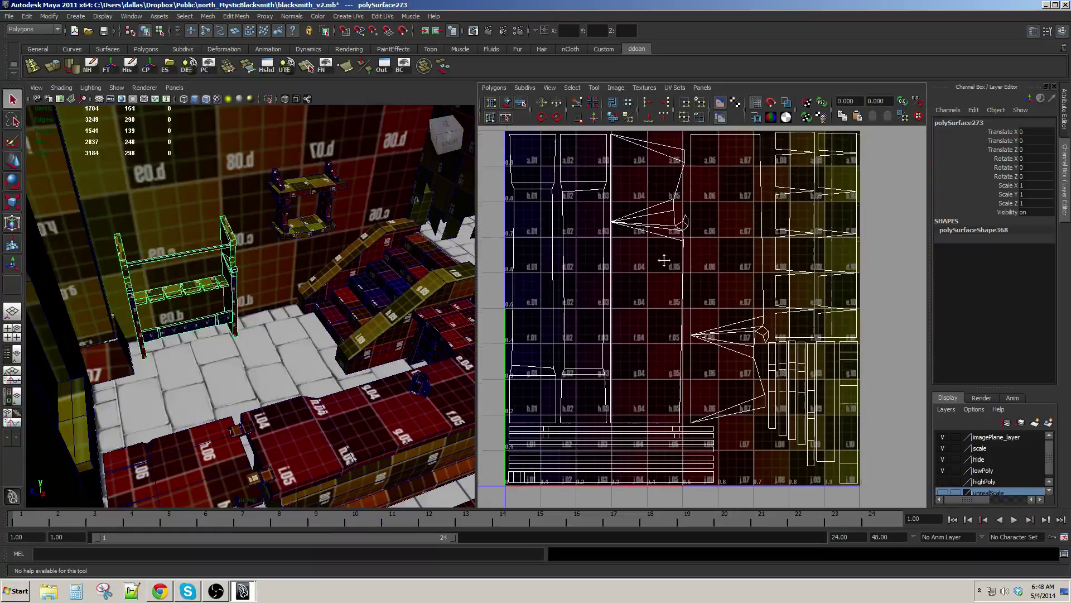
Select the staircase and mug mesh to examine its UVs, followed by the hanging banner behind the counter
click(368, 286)
drag(369, 286, 243, 284)
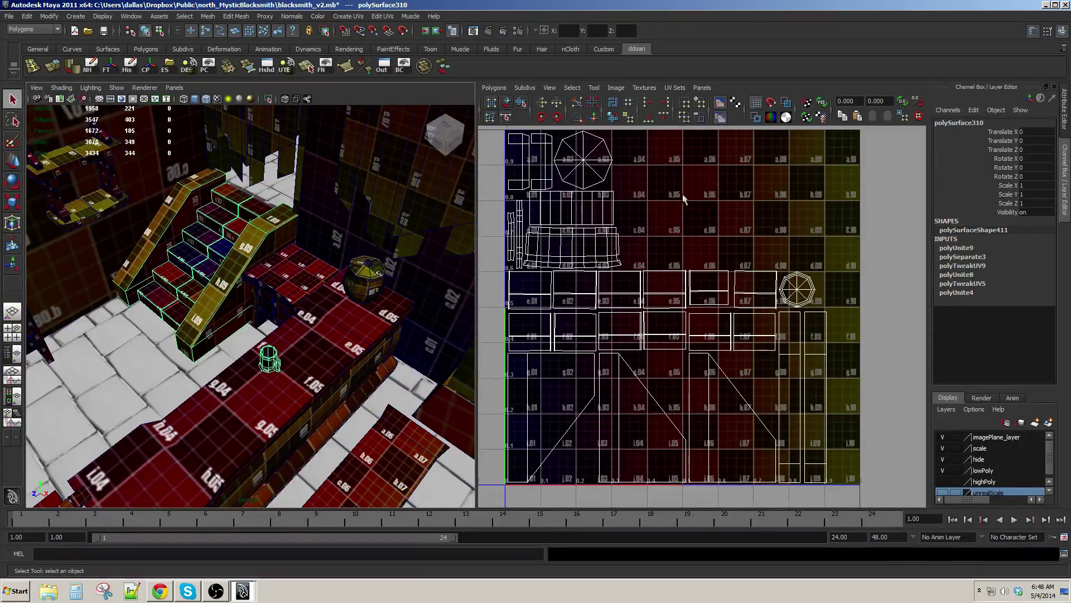
drag(261, 253, 370, 245)
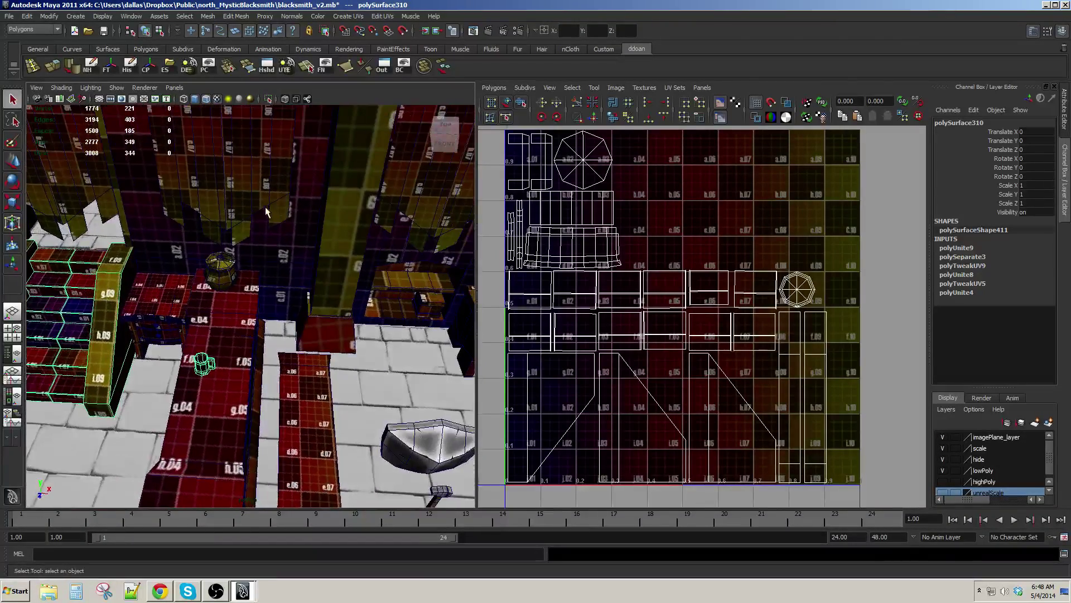
drag(266, 212, 267, 220)
click(268, 220)
scroll(270, 222, down, 4)
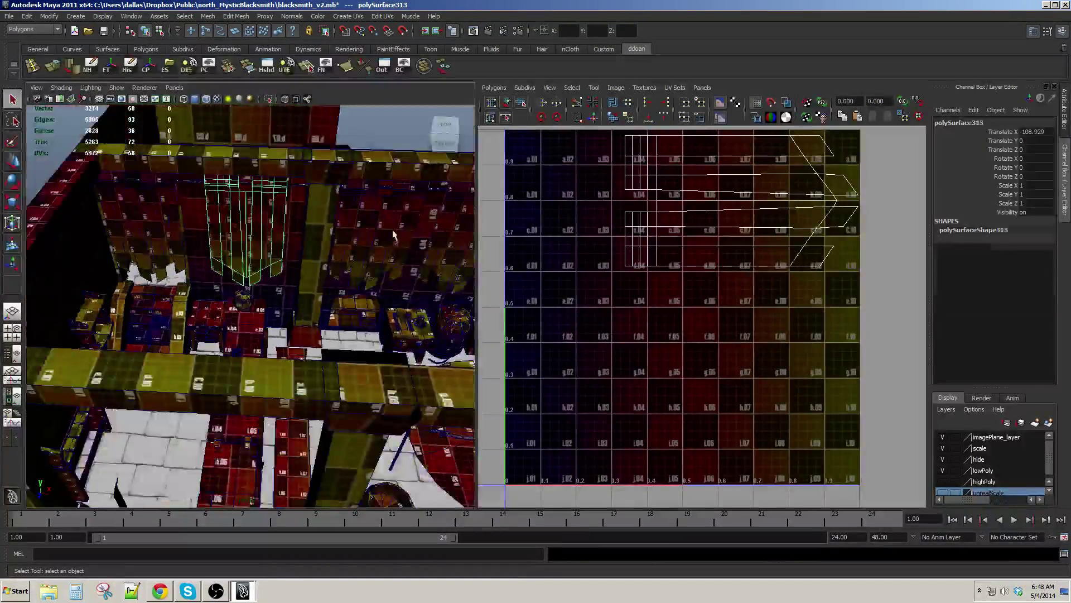
Add the staircase mesh to the banner selection and examine how both sets of UVs share one texture sheet
drag(367, 256, 310, 271)
click(126, 311)
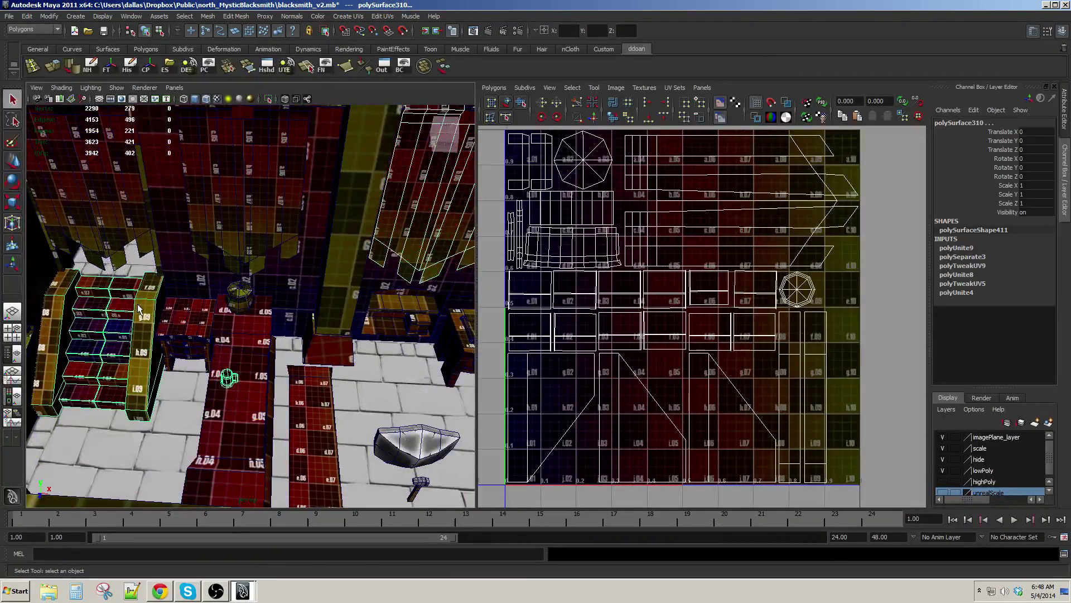
drag(149, 303, 334, 317)
scroll(645, 292, down, 1)
mouse_move(641, 314)
mouse_down()
mouse_move(646, 291)
mouse_move(642, 314)
mouse_up()
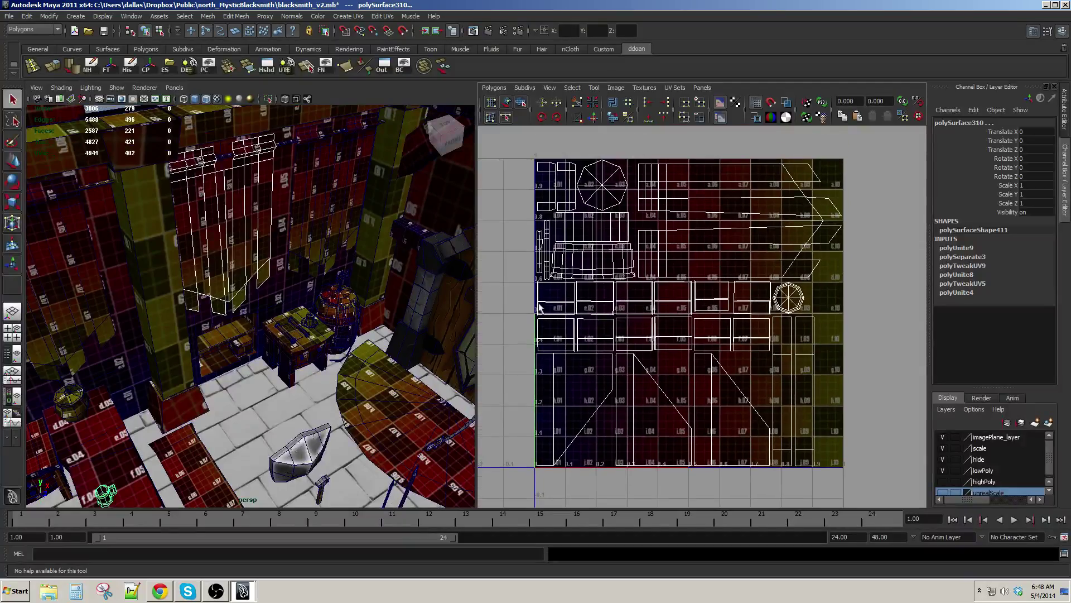
Examine the support column's UVs, and compare them with those of the arched-window wall by selecting both meshes
drag(435, 293, 306, 282)
click(292, 287)
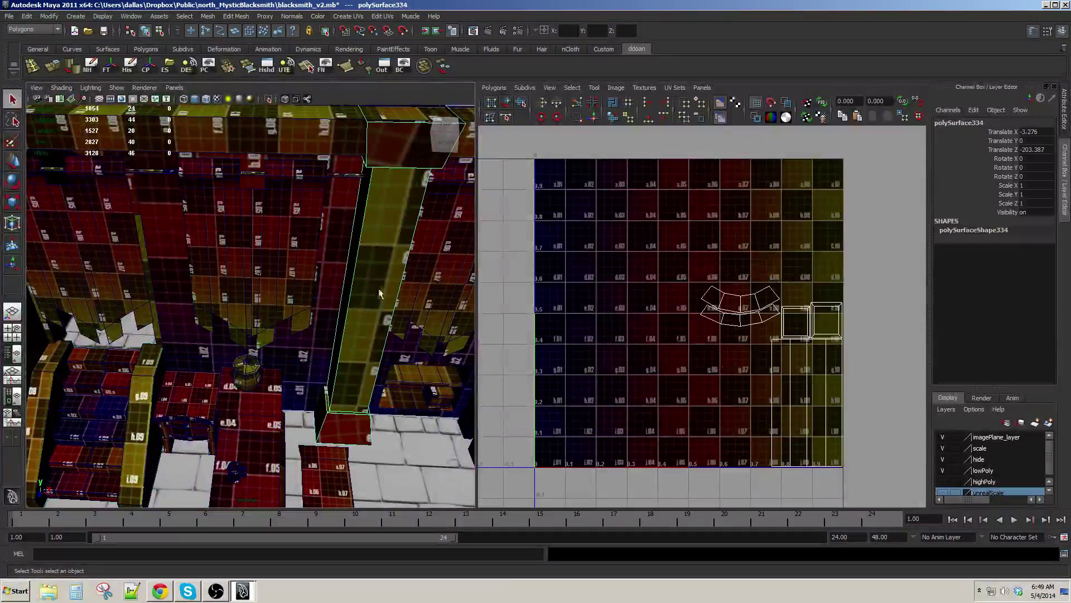
drag(379, 293, 358, 263)
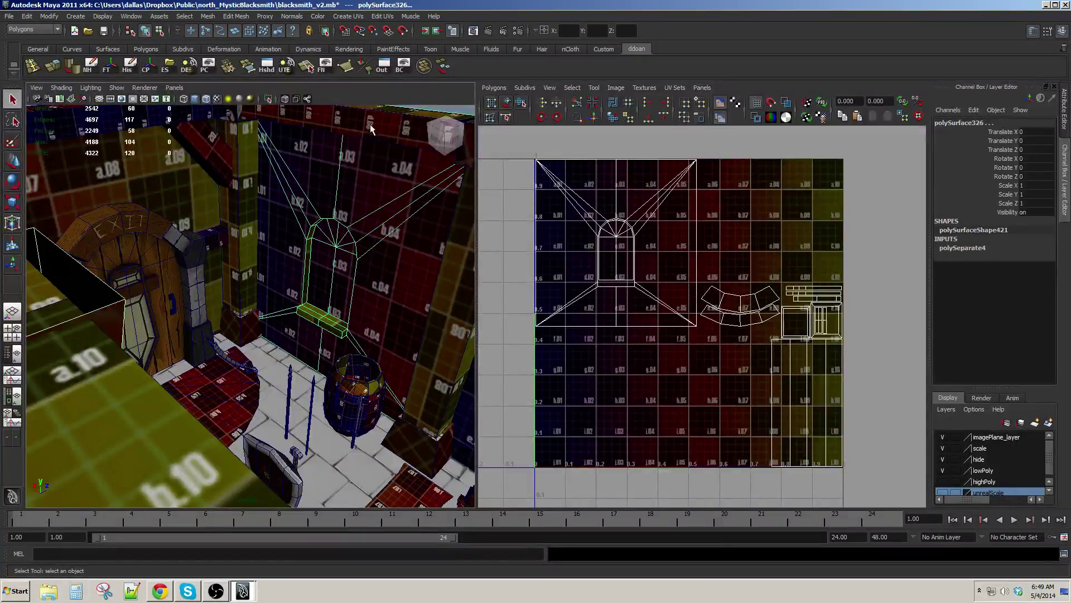
shift+click(372, 129)
drag(365, 140, 286, 244)
click(353, 227)
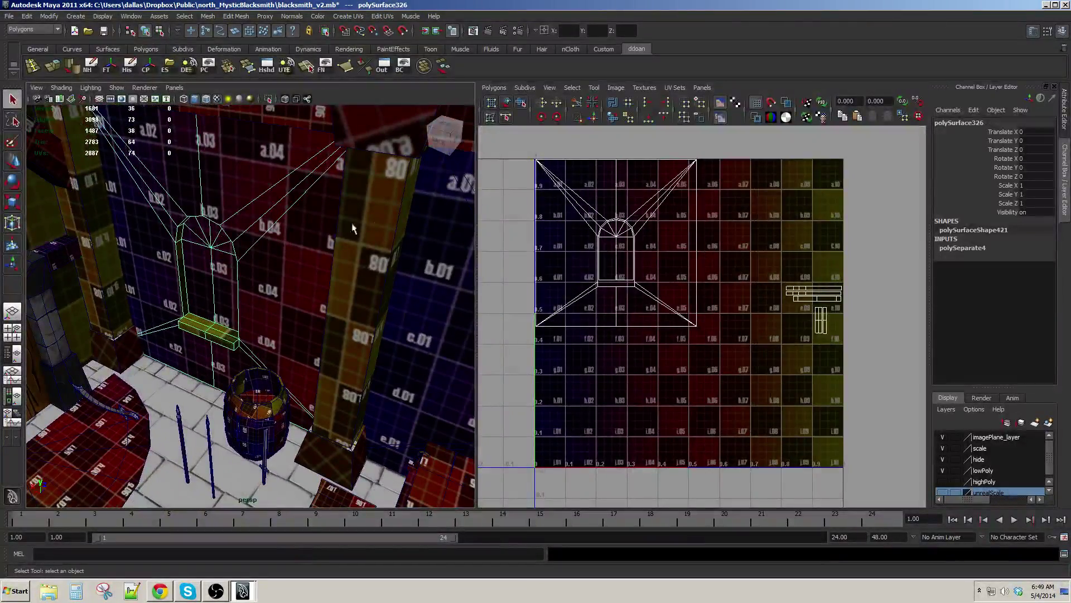
drag(368, 229, 277, 249)
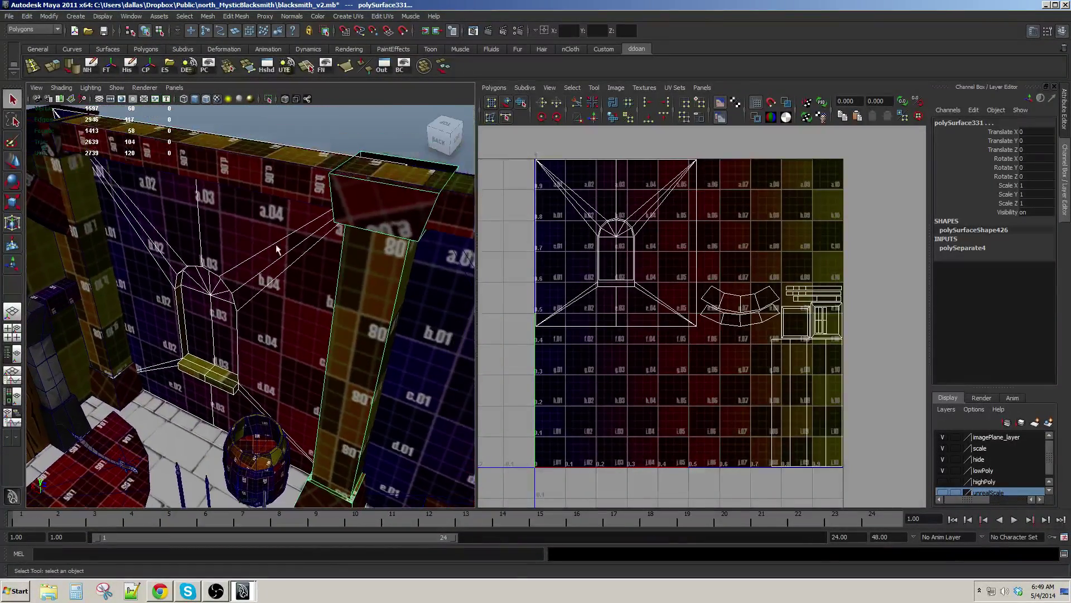
Add neighbouring structural pieces to compare their UVs, and narrow the selection back to the arched-window wall
shift+click(288, 172)
click(313, 270)
drag(337, 276, 240, 273)
click(240, 274)
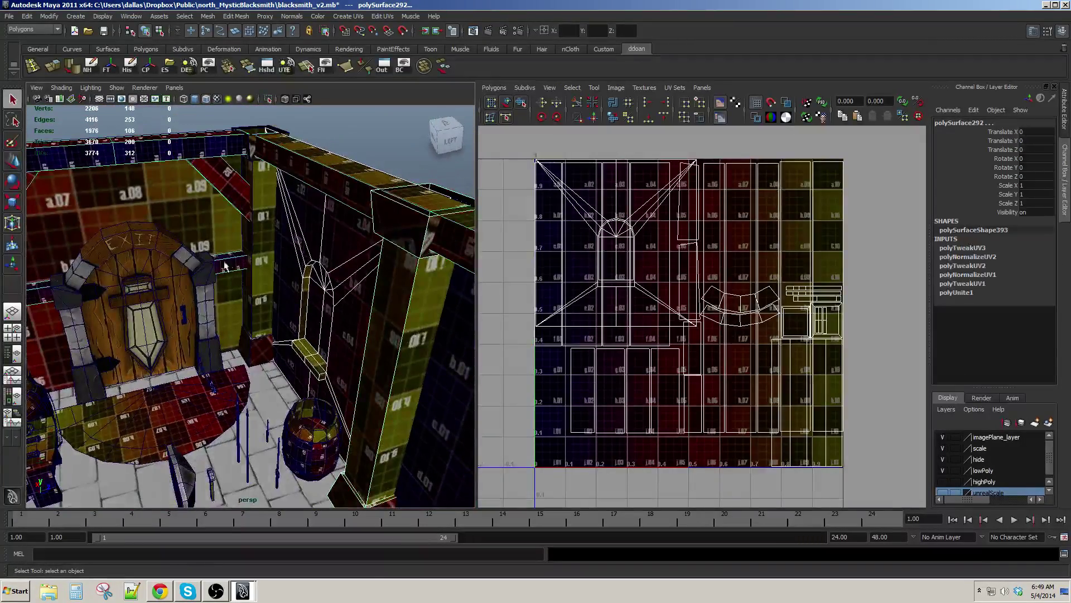
click(248, 279)
click(289, 272)
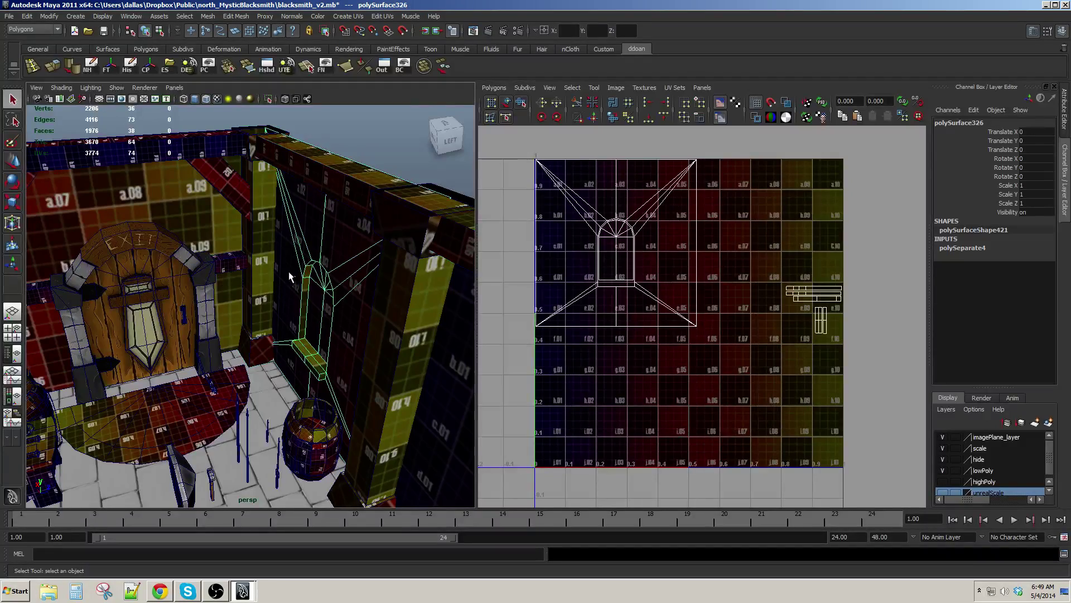
Extend the selection to the adjoining wall, column and floor, and examine their shared UV sheet and the room's props
mouse_move(252, 303)
mouse_down()
mouse_move(297, 305)
mouse_move(311, 276)
mouse_move(338, 406)
mouse_move(357, 393)
mouse_move(313, 349)
mouse_move(261, 323)
mouse_move(246, 317)
mouse_move(230, 333)
mouse_move(237, 342)
mouse_move(245, 282)
mouse_move(246, 301)
mouse_move(260, 282)
mouse_move(243, 257)
mouse_move(252, 253)
mouse_move(246, 311)
mouse_move(270, 305)
mouse_up()
shift+click(312, 276)
shift+click(317, 267)
scroll(246, 282, down, 2)
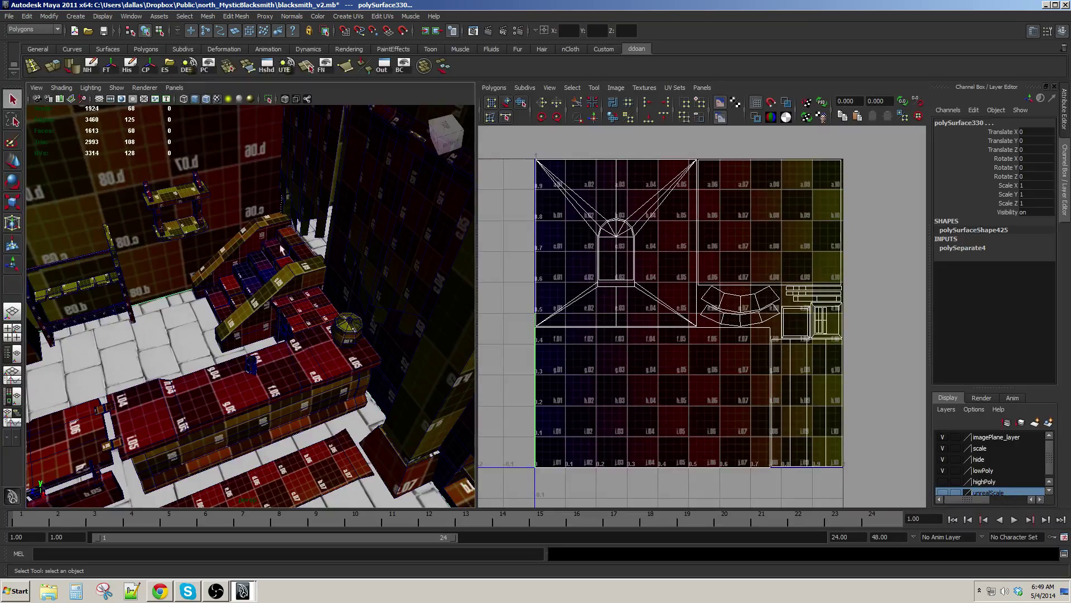
drag(280, 247, 268, 279)
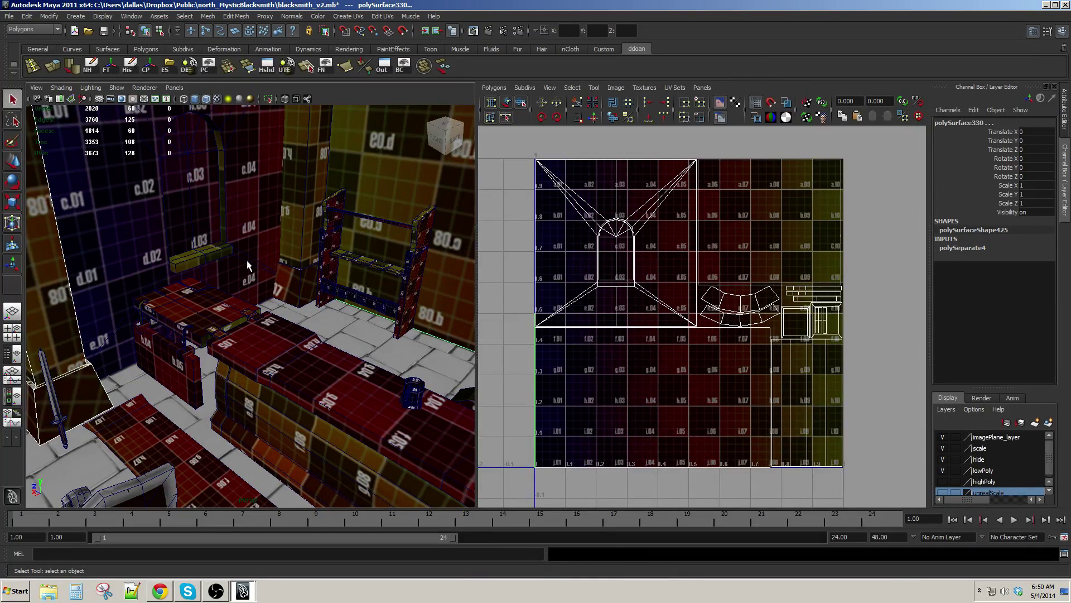
drag(269, 282, 219, 283)
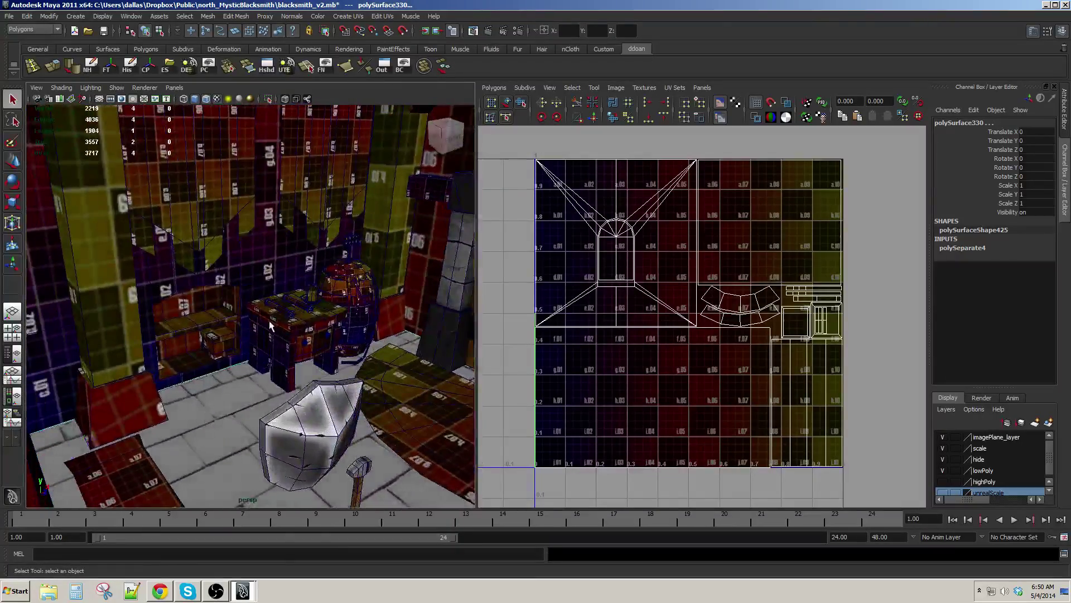
drag(269, 322, 137, 316)
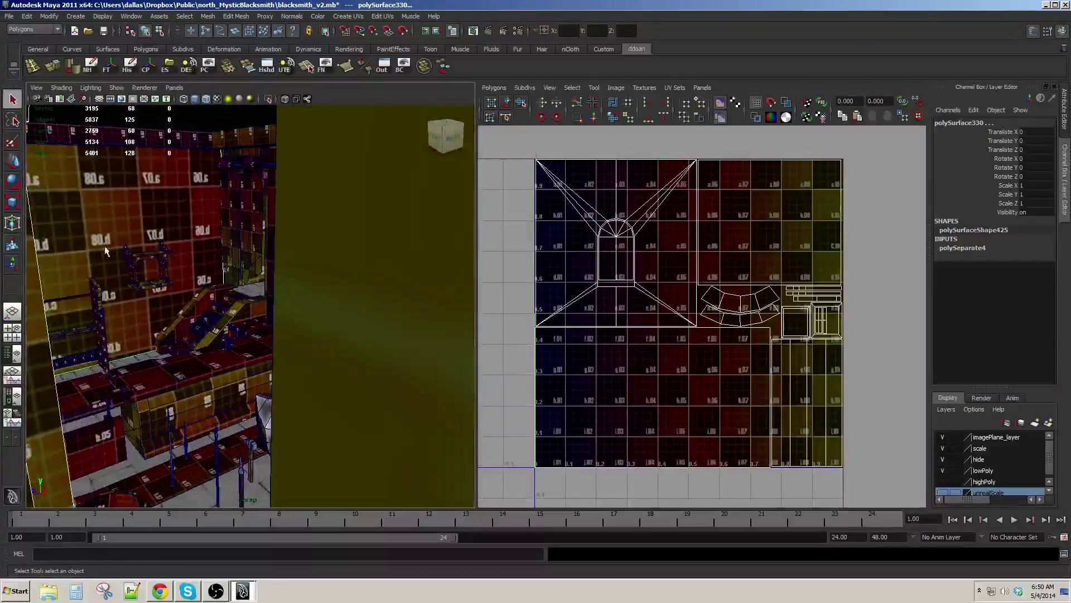
drag(177, 285, 313, 287)
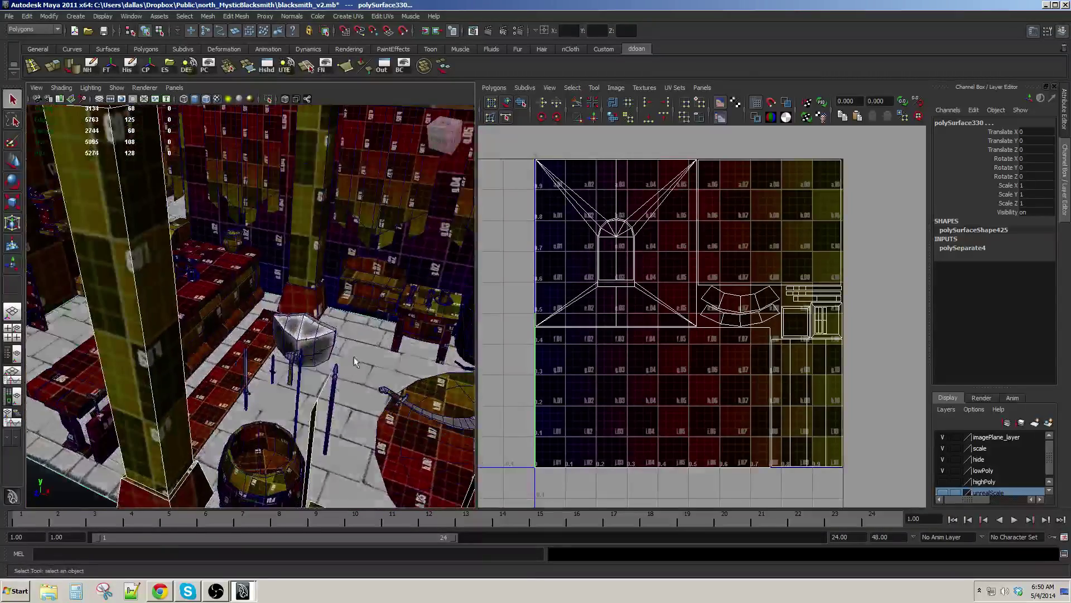
drag(355, 361, 303, 347)
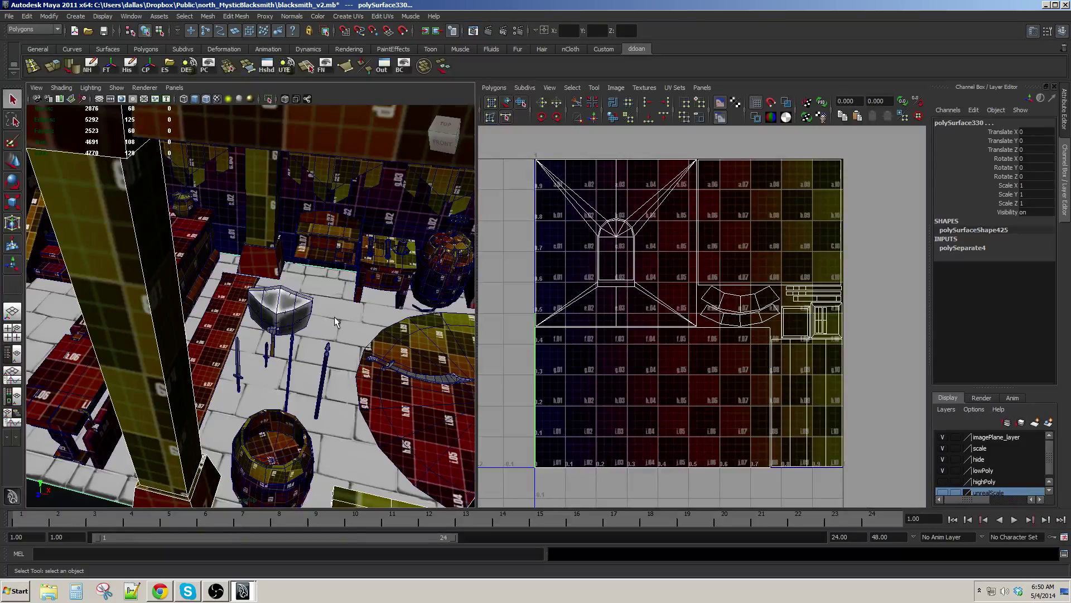
drag(335, 322, 354, 345)
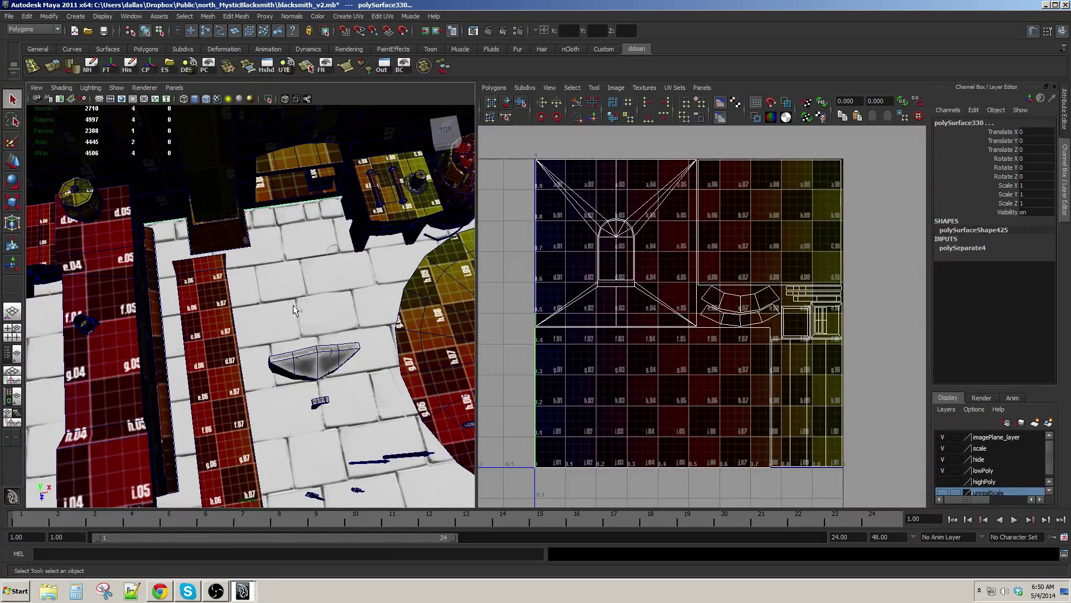
Select only the low-poly floor and enlarge the perspective view to look over the room
click(317, 281)
key(space)
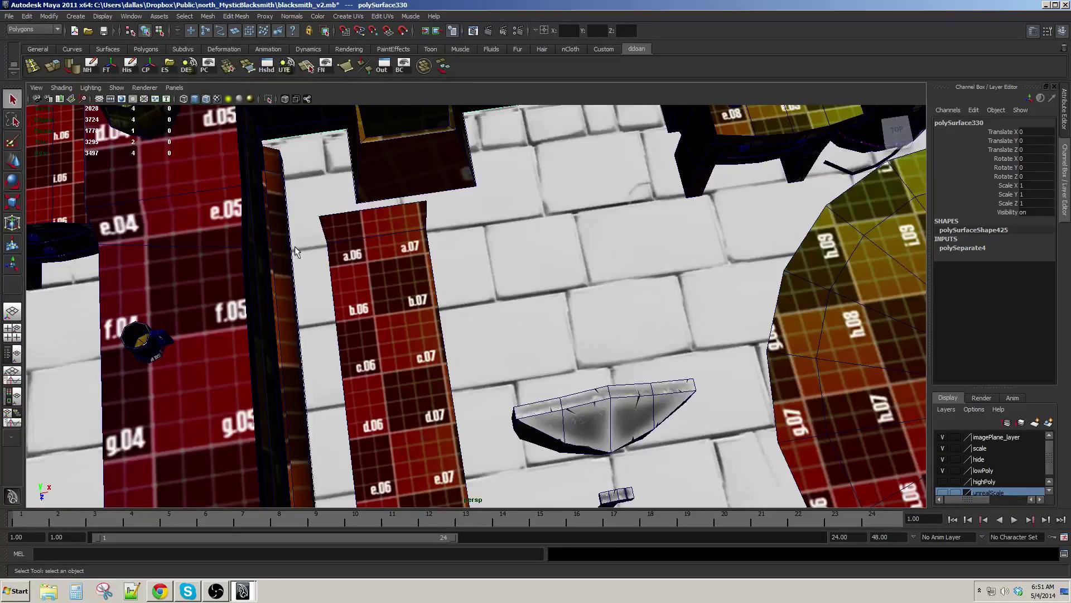
drag(465, 321, 484, 236)
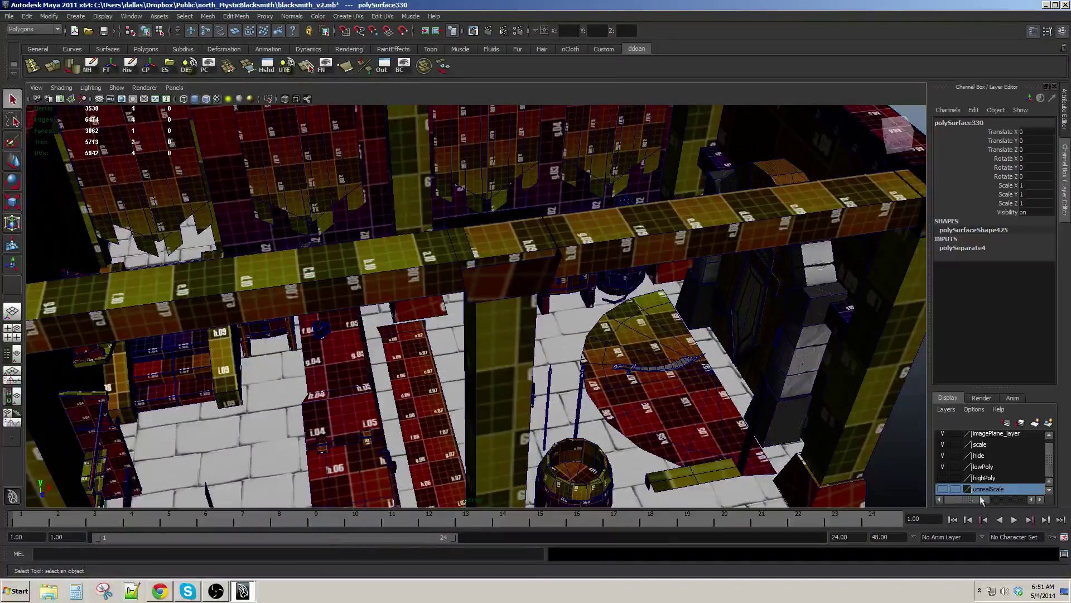
Turn on the highPoly layer and remove the floor_High mesh from view
click(942, 477)
drag(641, 418, 598, 384)
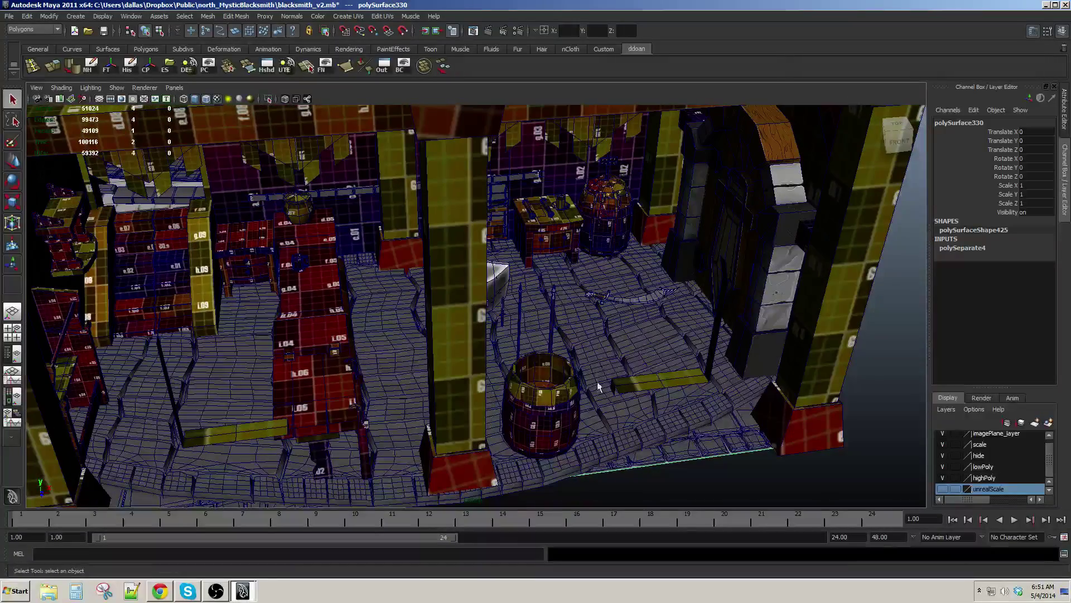
click(595, 353)
drag(639, 432, 639, 406)
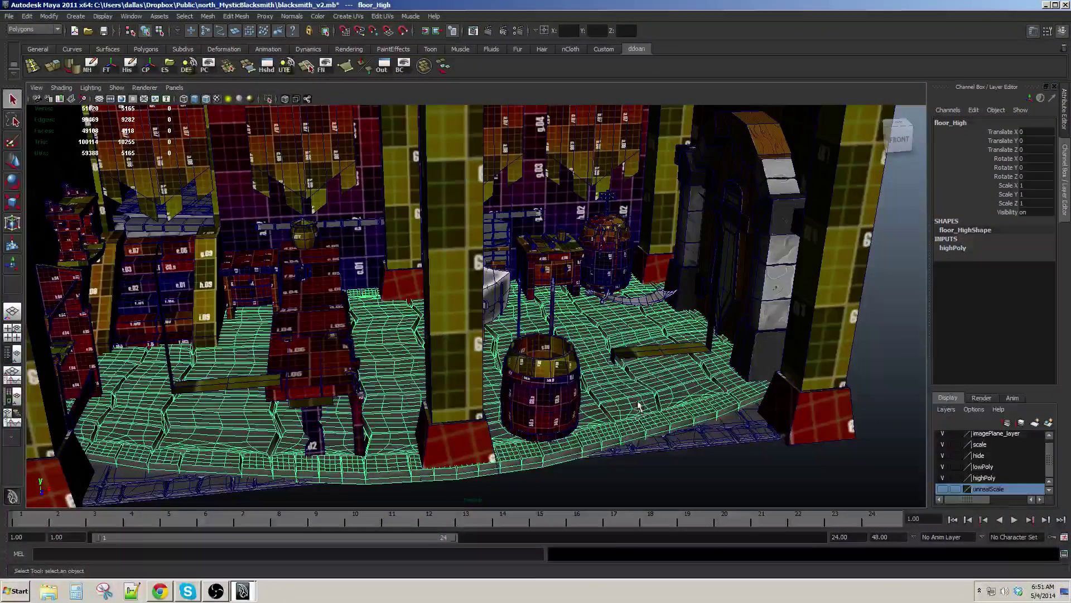
click(567, 367)
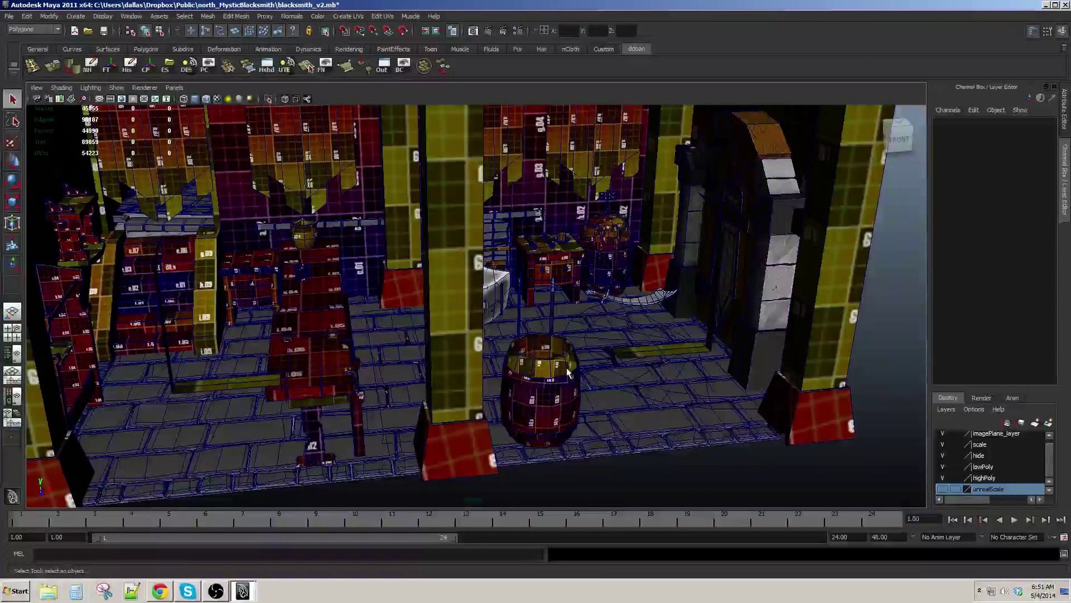
Select the low-poly and high-poly floor meshes together and isolate them in the perspective view
drag(567, 367, 522, 372)
drag(549, 389, 574, 392)
key(g)
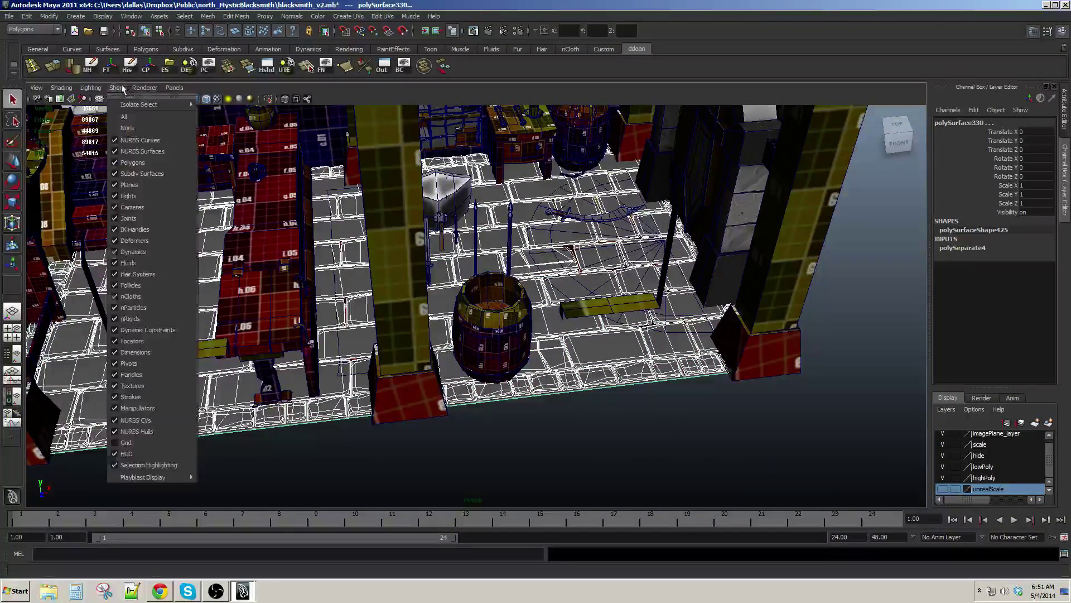
click(217, 110)
key(f)
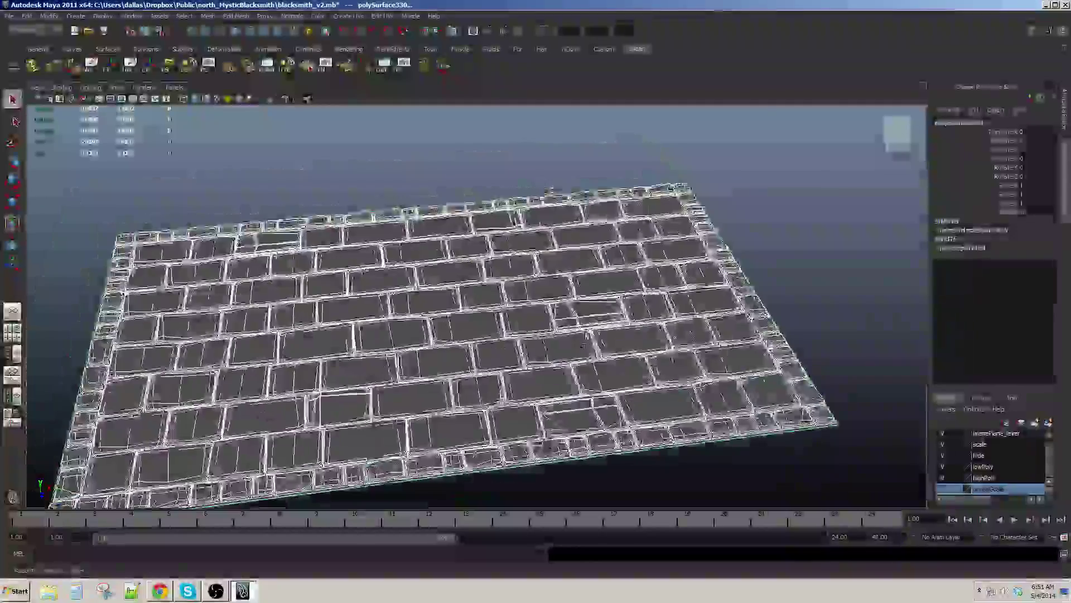
Examine the modelled stones, gaps and border edges of the first_floor_High mesh from several angles
click(686, 225)
drag(669, 313, 610, 246)
click(535, 289)
scroll(501, 266, down, 5)
scroll(501, 266, down, 3)
scroll(462, 309, up, 4)
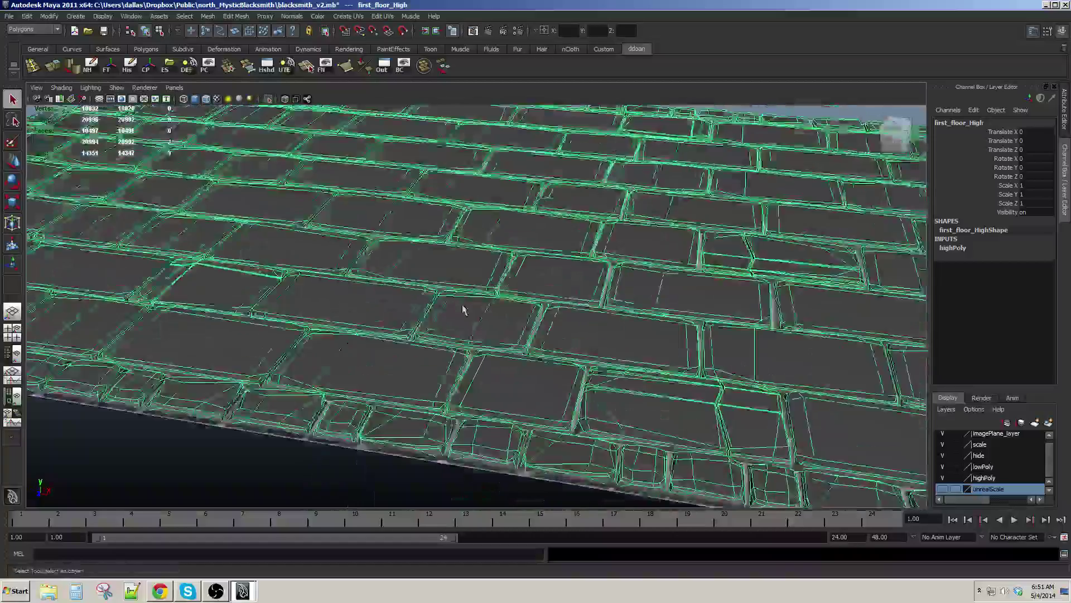
drag(463, 310, 487, 402)
scroll(514, 306, down, 5)
click(709, 230)
click(662, 294)
scroll(662, 294, up, 3)
click(764, 223)
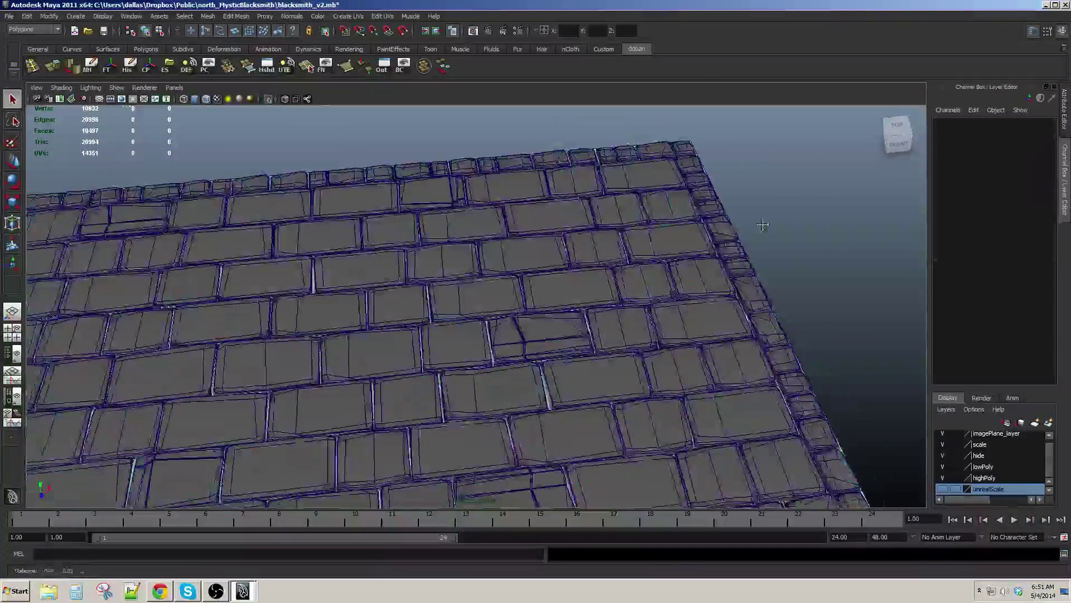
drag(764, 223, 516, 251)
drag(578, 136, 576, 286)
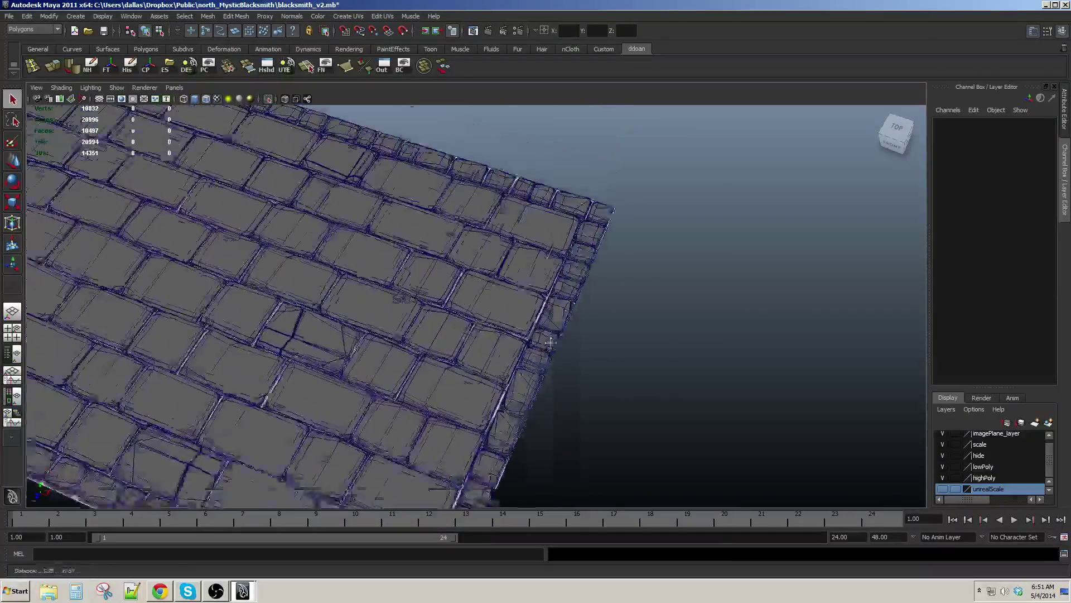
drag(462, 214, 589, 280)
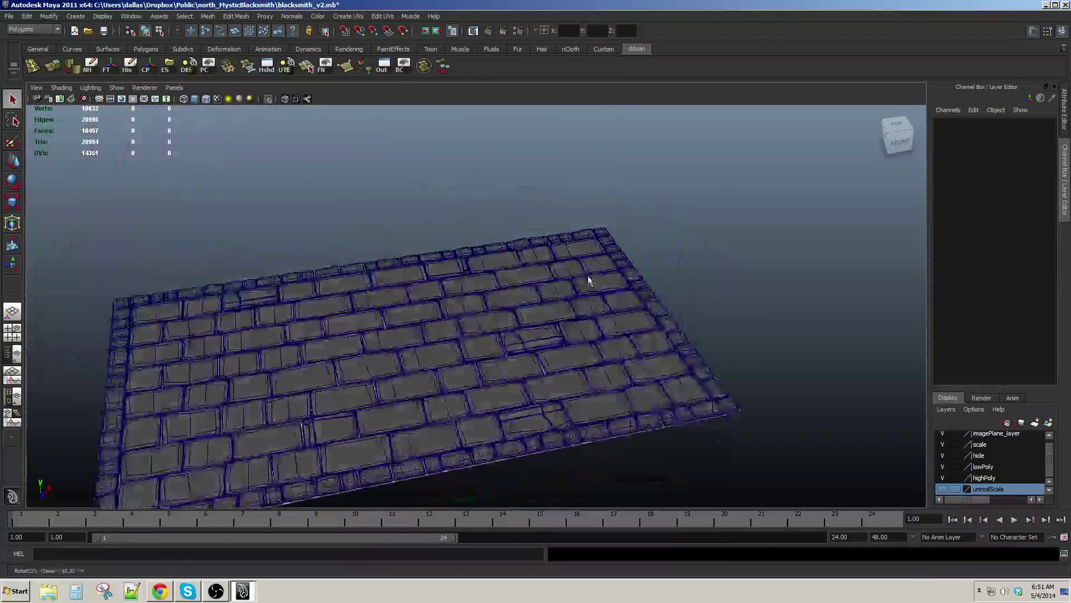
Hide the highPoly layer and select the textured low-poly floor plane to examine its stone detail
click(672, 345)
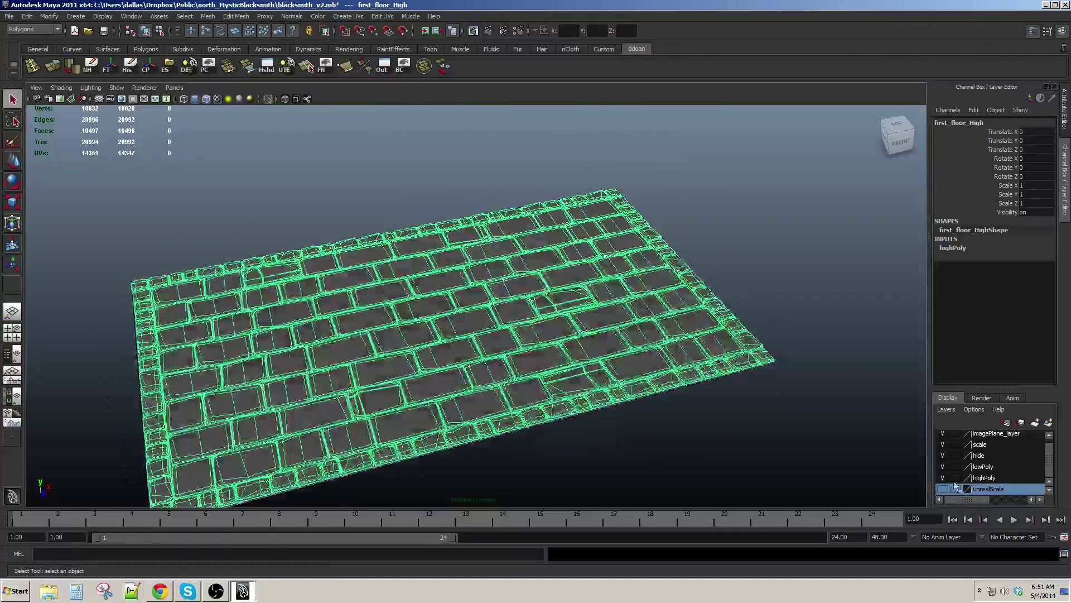
scroll(681, 375, up, 3)
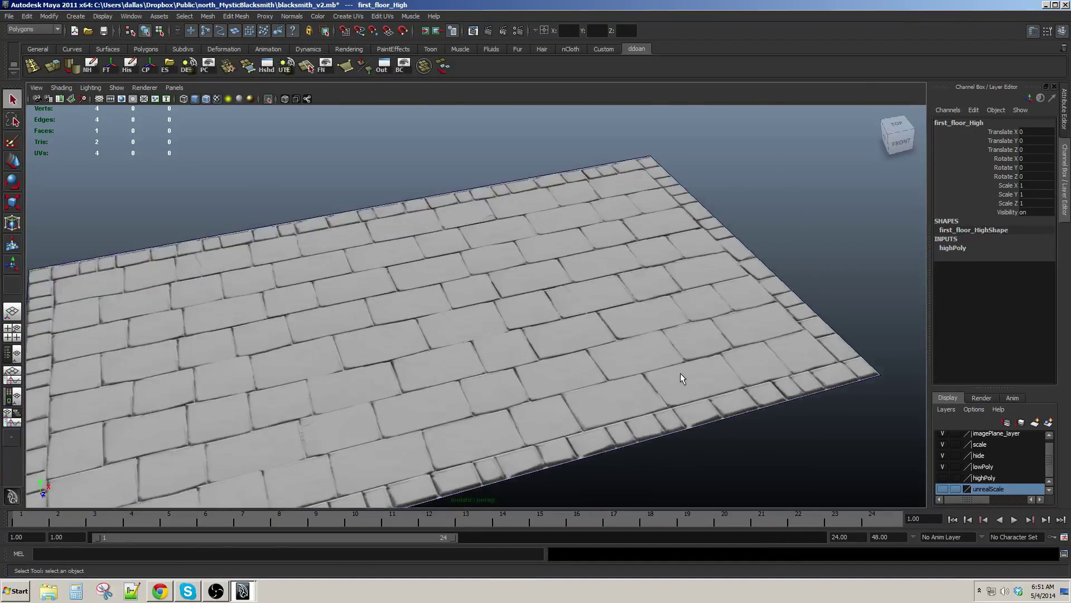
drag(680, 340, 683, 360)
drag(699, 430, 698, 403)
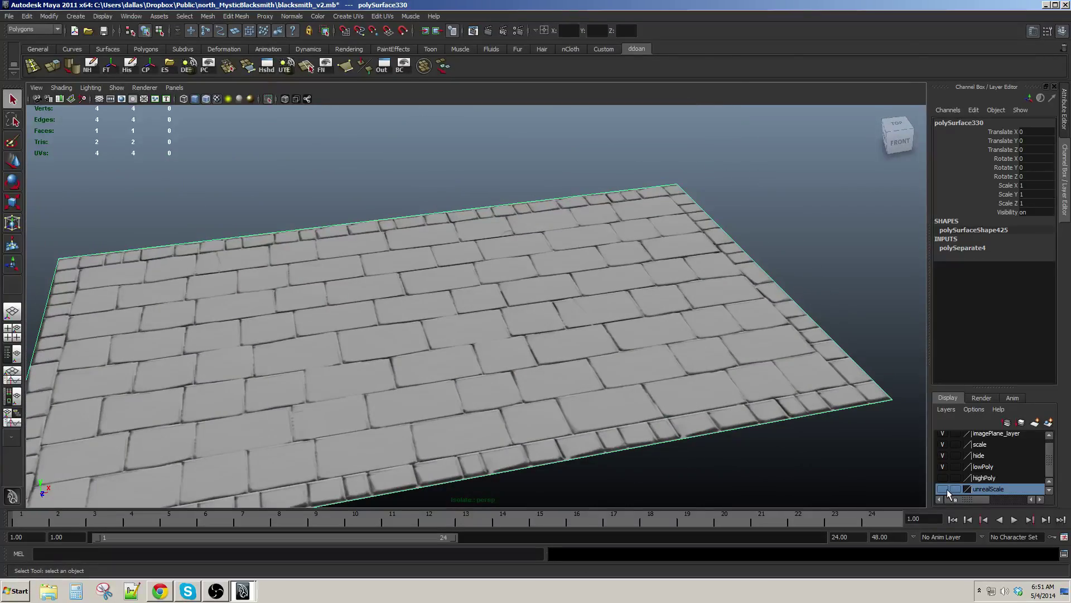
Show the highPoly layer again and select first_floor_High to examine its stone geometry up close
click(942, 478)
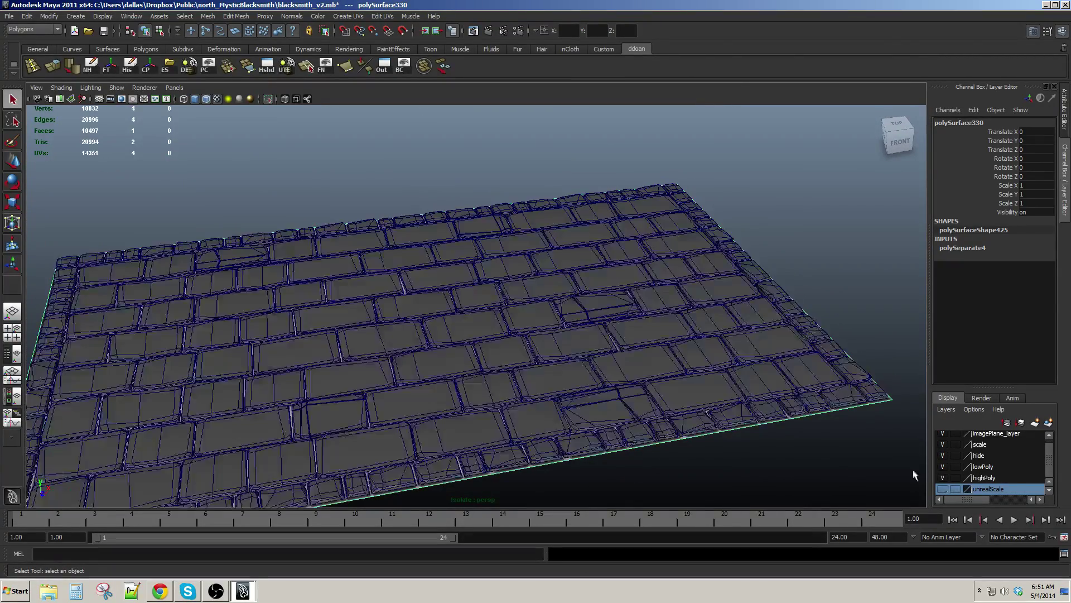
drag(720, 341, 638, 303)
click(622, 328)
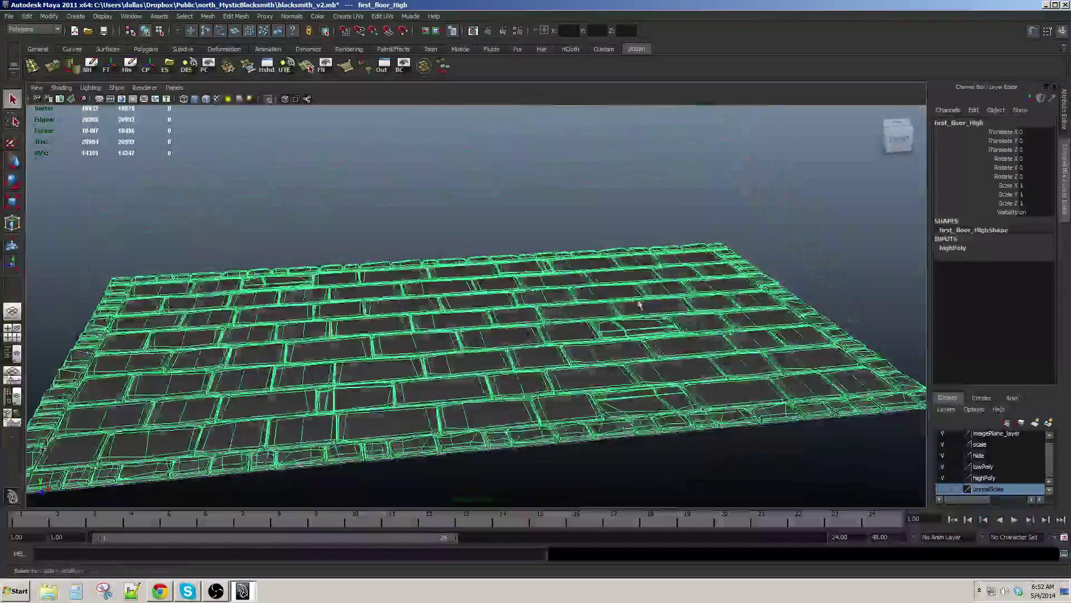
click(678, 237)
drag(678, 249, 547, 282)
click(540, 279)
scroll(540, 279, up, 8)
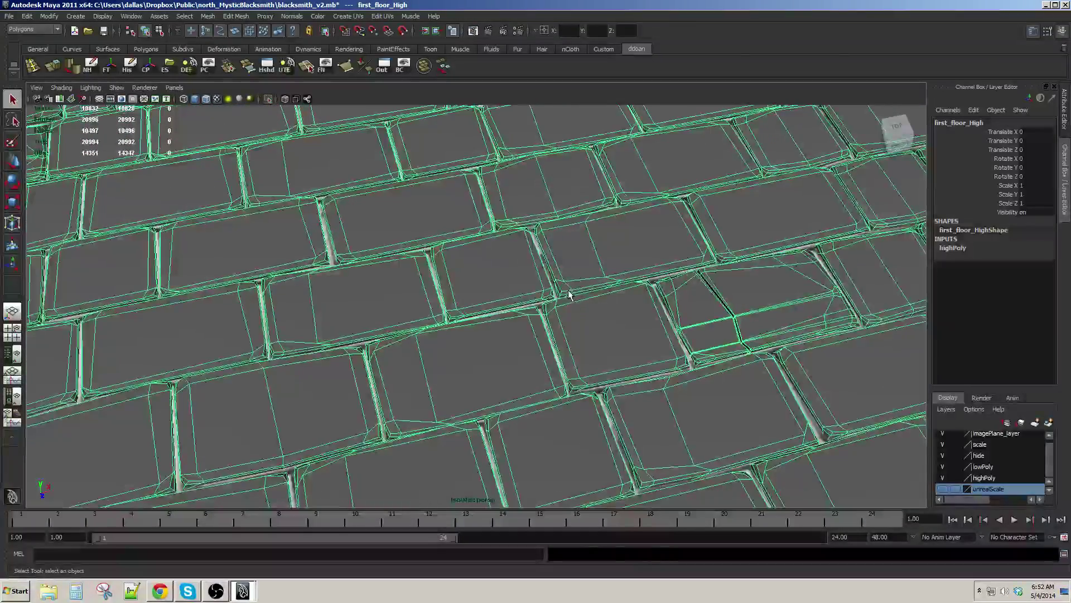
Preview the high-poly floor smoothed, examine its rounded stones, and return it to the unsmoothed display
scroll(569, 294, down, 10)
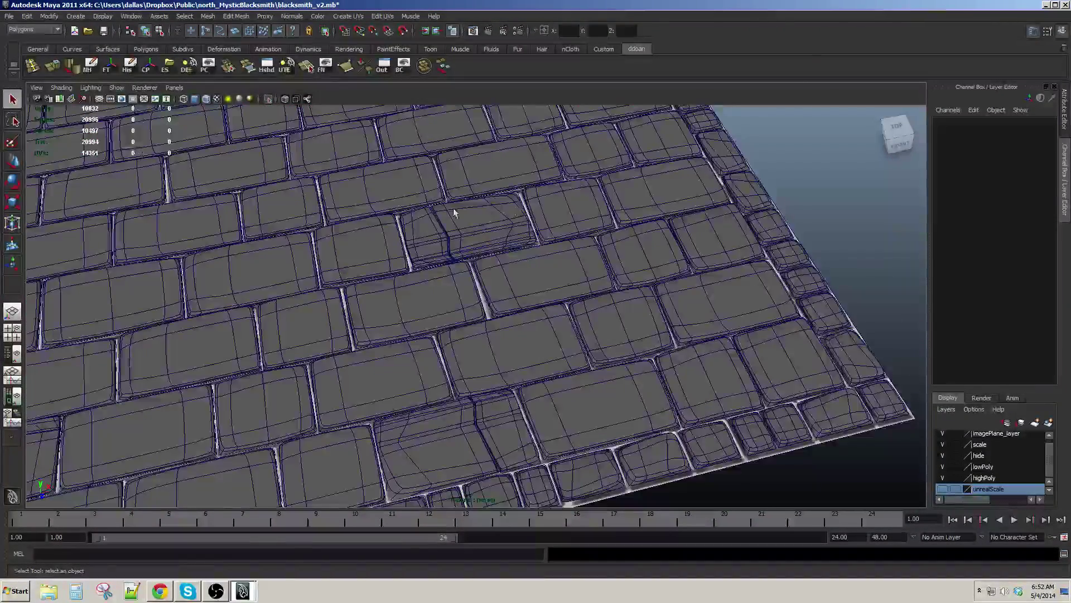
drag(454, 213, 554, 265)
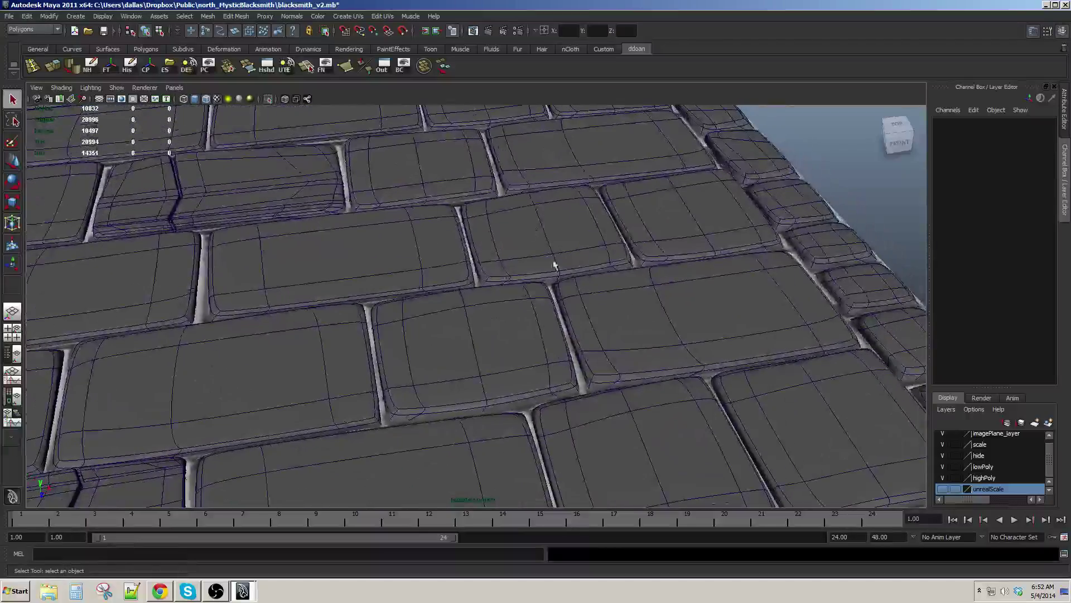
drag(762, 322, 596, 322)
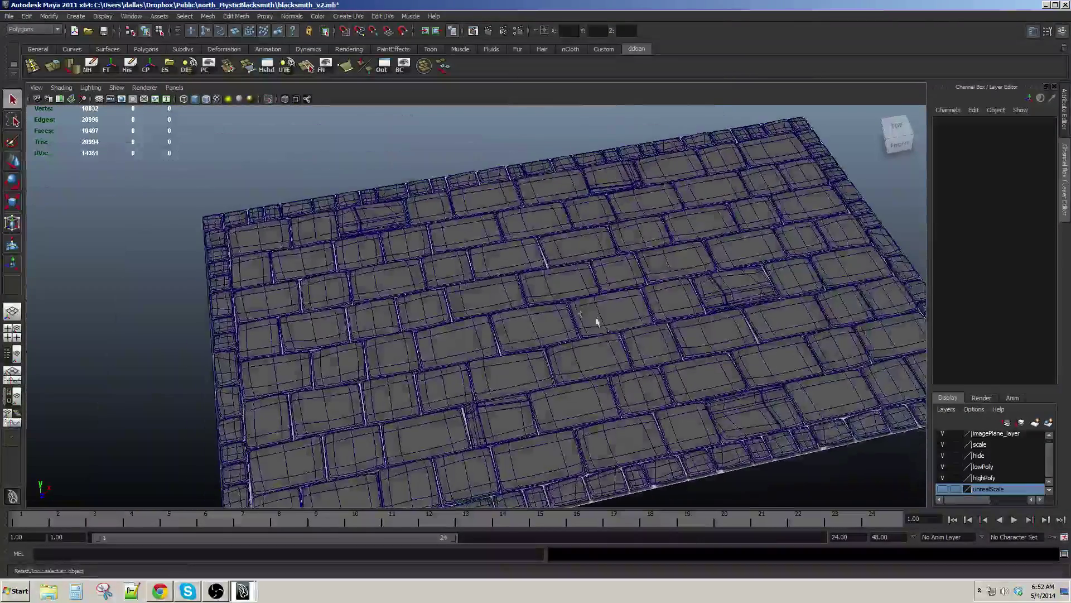
click(569, 291)
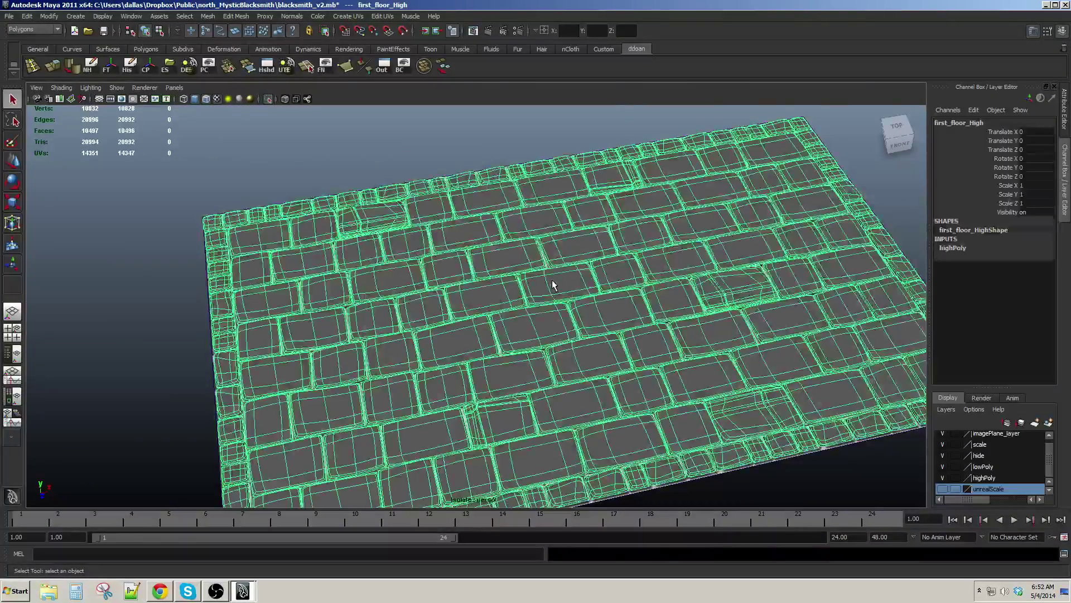
drag(553, 285, 584, 313)
click(838, 231)
drag(753, 268, 703, 300)
drag(570, 329, 586, 299)
key(a)
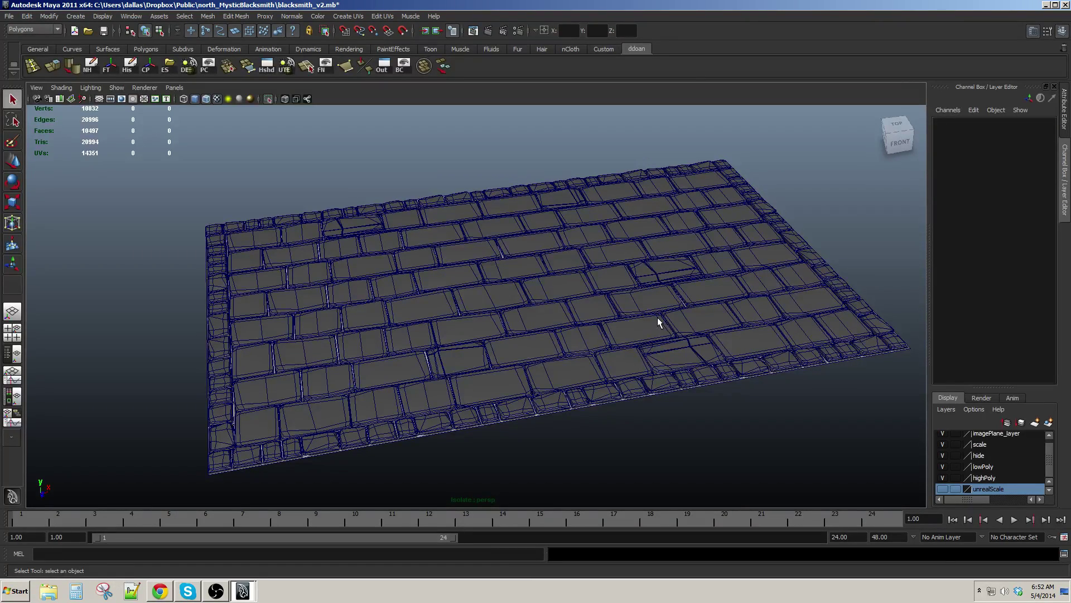
Turn off the highPoly layer and select the low-poly floor plane
drag(664, 302, 616, 321)
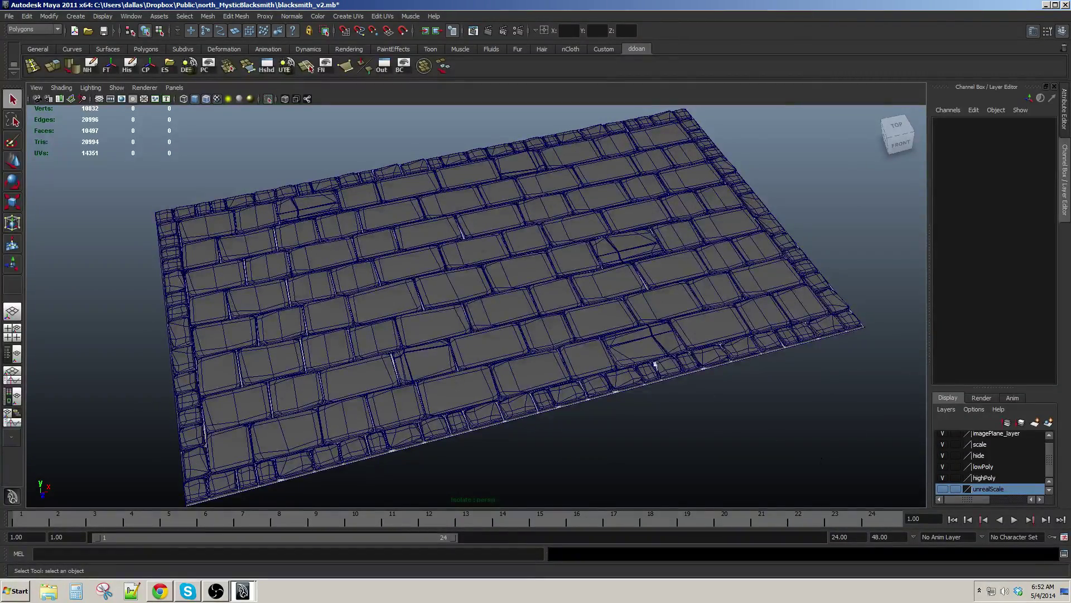
alt+drag(656, 365, 612, 297)
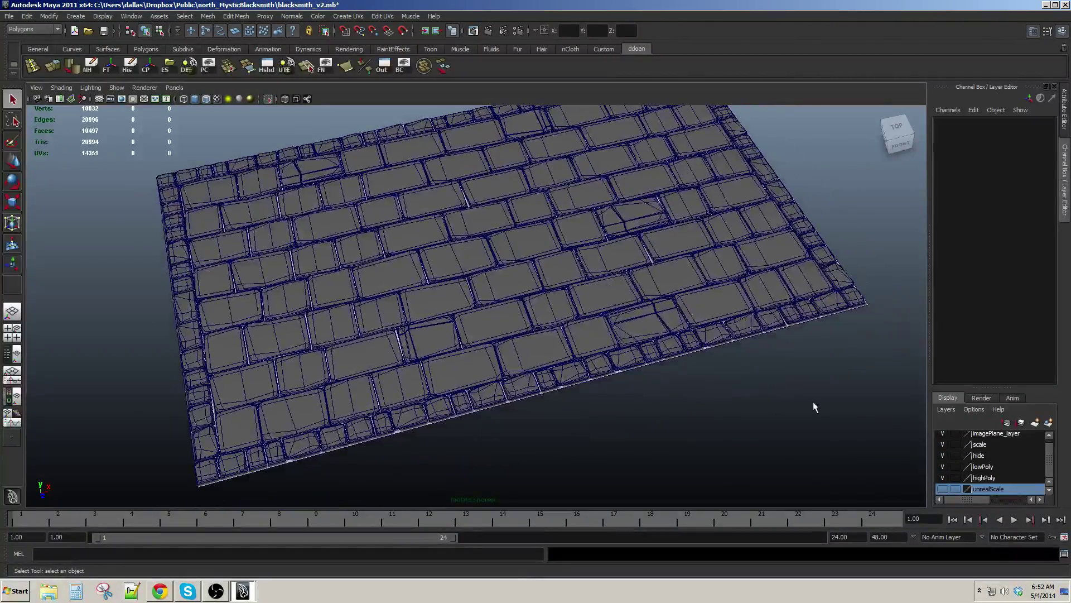
click(942, 477)
alt+drag(670, 346, 650, 360)
scroll(642, 313, down, 3)
scroll(635, 373, up, 1)
click(637, 364)
scroll(647, 390, down, 2)
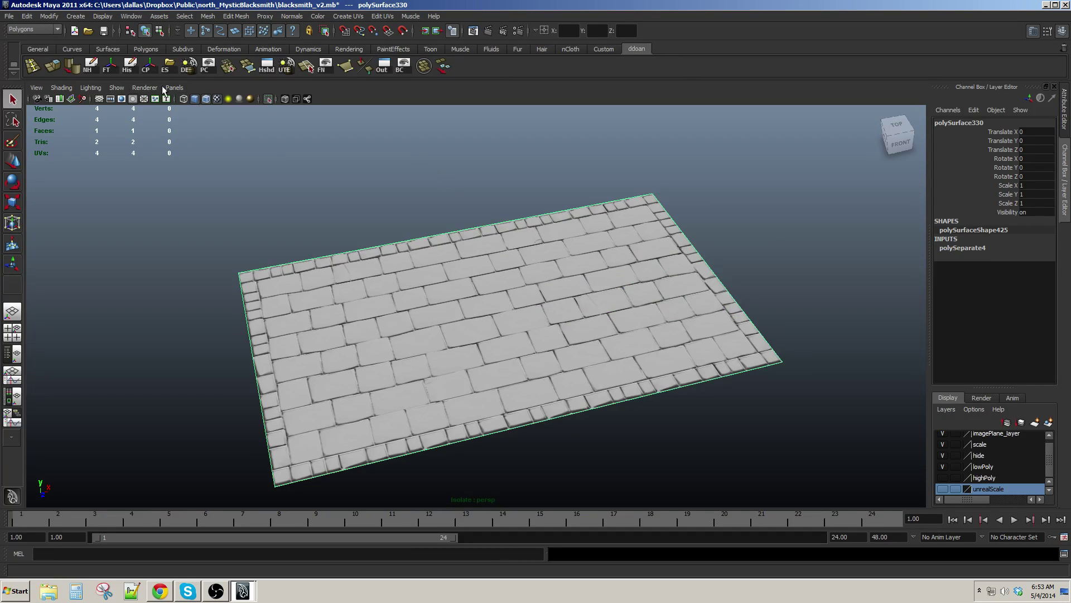
Switch to the Persp/UV Texture Editor layout to show the low-poly floor beside its UVs
click(168, 89)
mouse_move(226, 177)
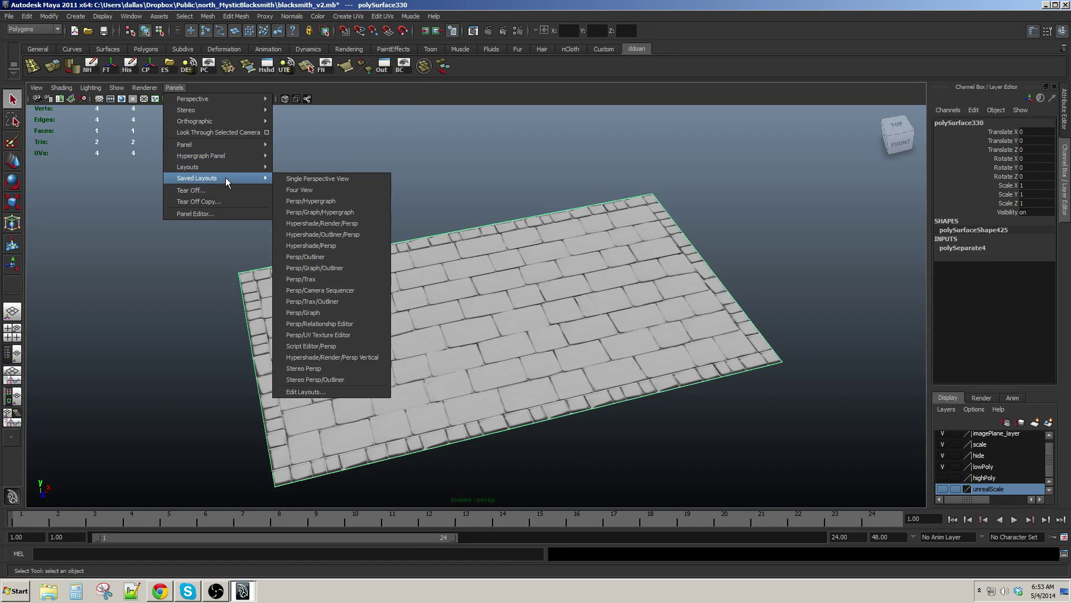
click(343, 335)
scroll(311, 299, up, 3)
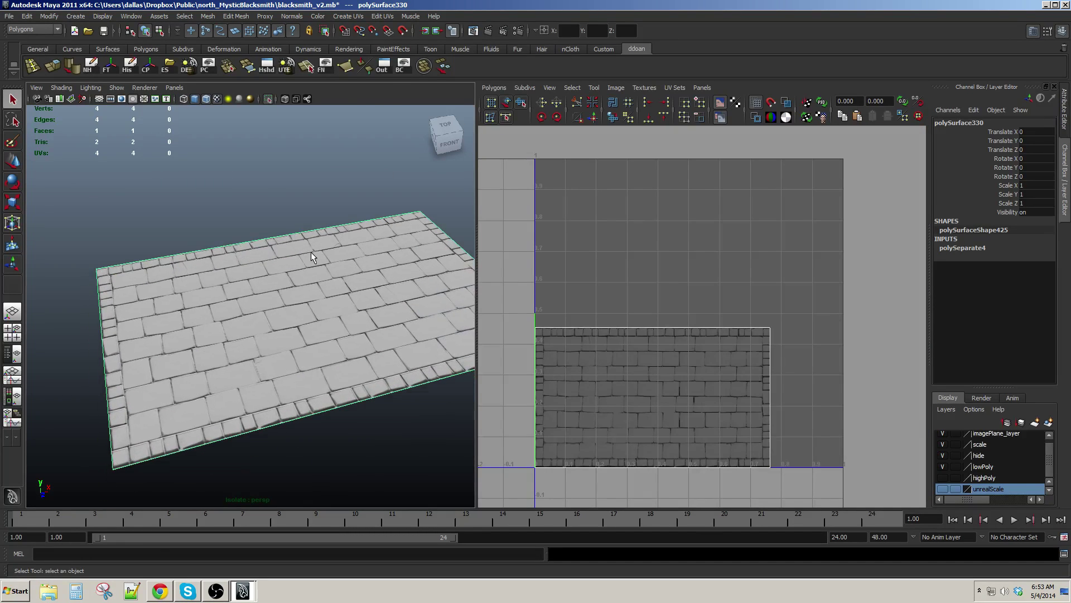
Turn off isolation in the perspective view and look around the whole blacksmith room
click(116, 89)
mouse_move(143, 106)
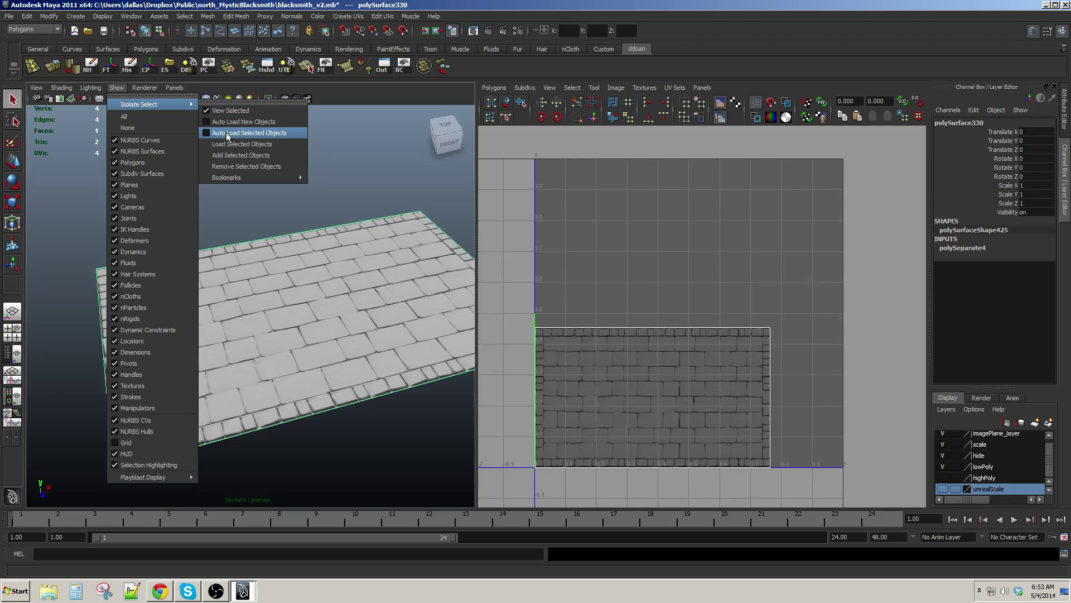
click(229, 111)
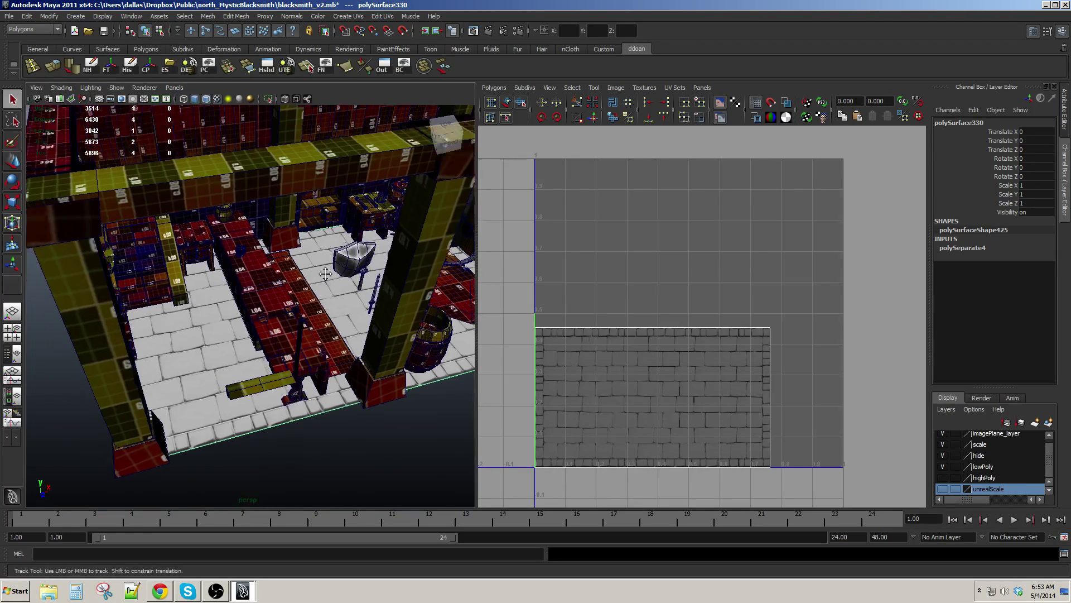
drag(329, 266, 259, 333)
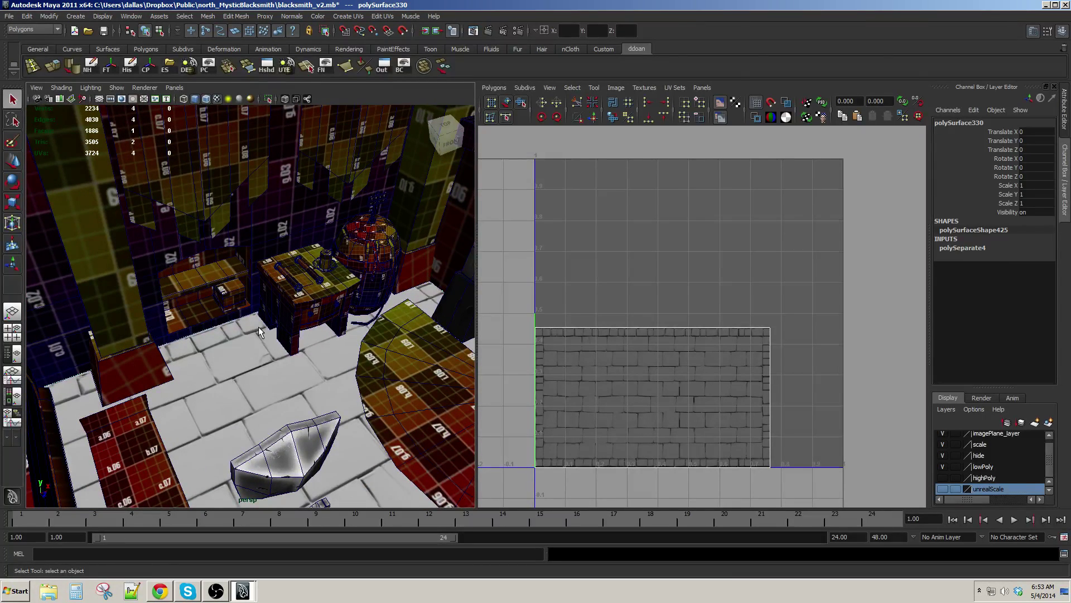
drag(258, 328, 359, 250)
Add the arched-window wall, column and other structural pieces to the floor selection, and combine them into one mesh
click(346, 305)
click(321, 304)
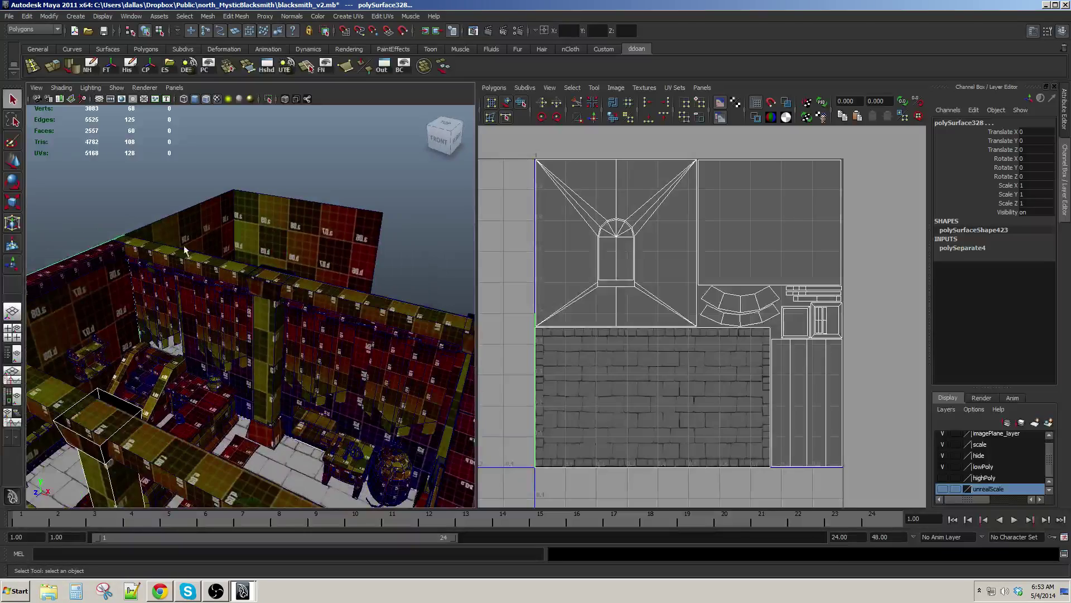
drag(186, 250, 261, 89)
click(210, 16)
click(219, 35)
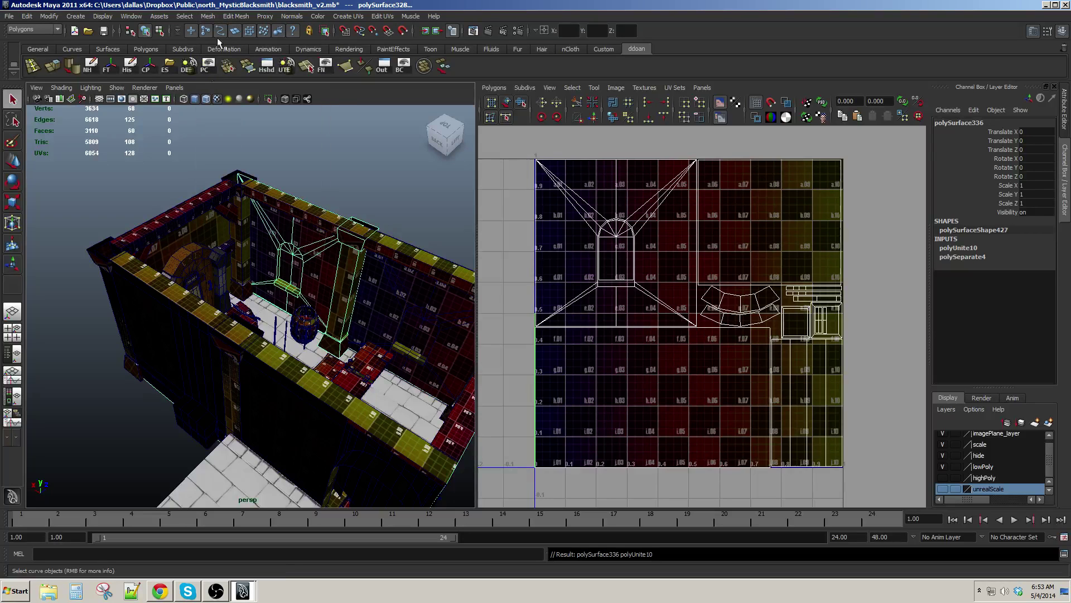
drag(701, 294, 659, 289)
Switch to the Hypershade/Persp layout to show the scene's materials
click(175, 88)
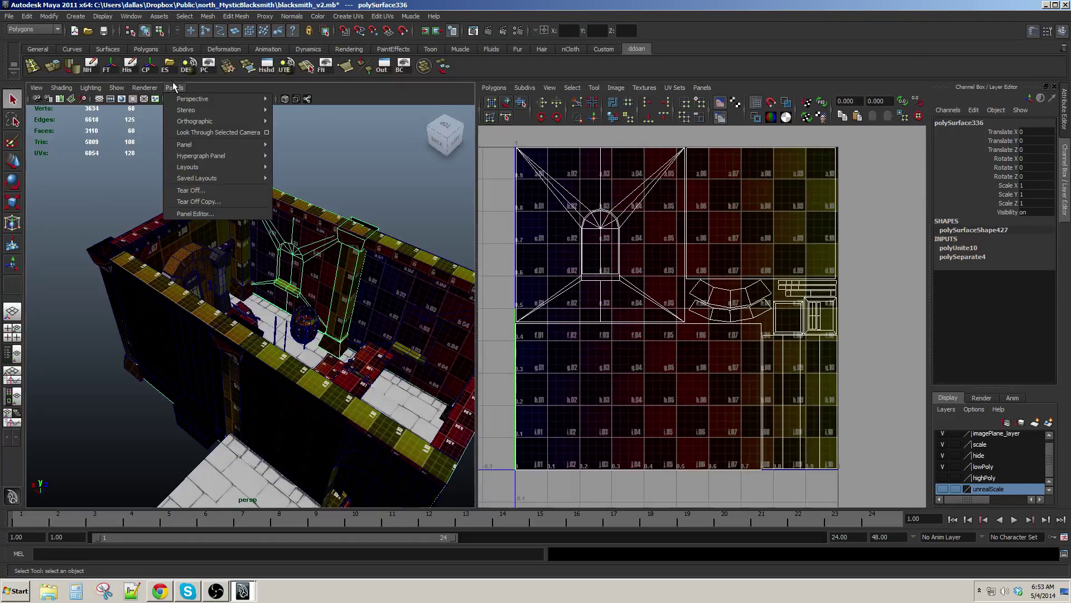
mouse_move(229, 178)
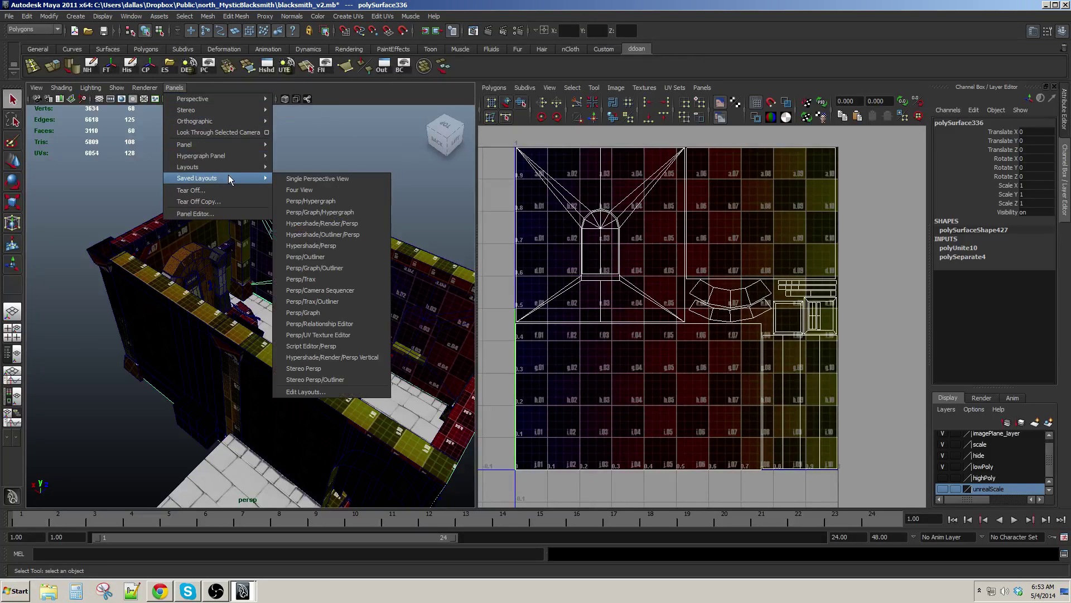
click(337, 202)
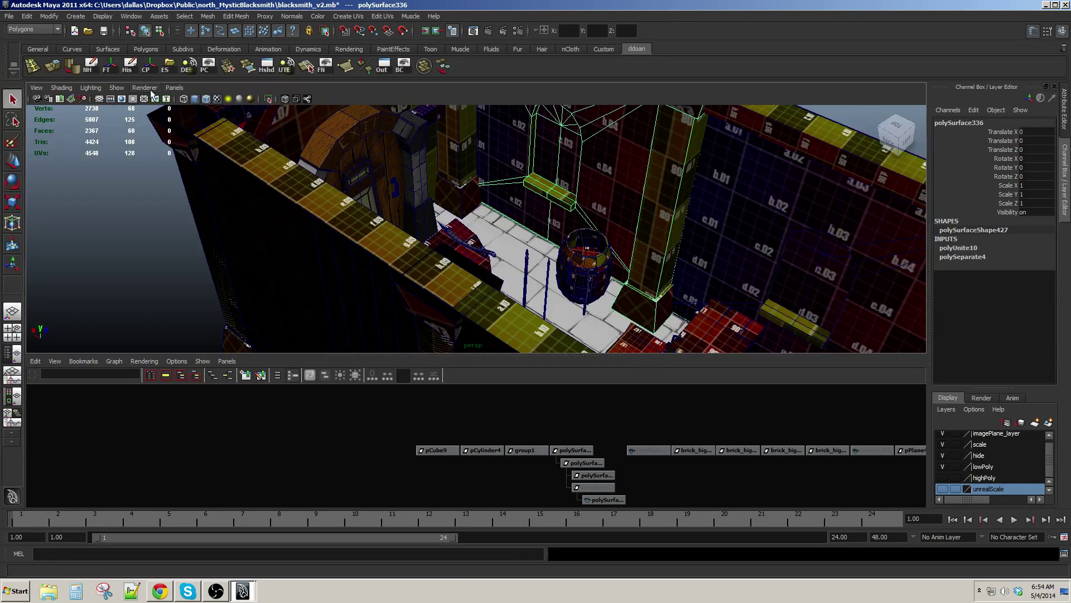
click(171, 92)
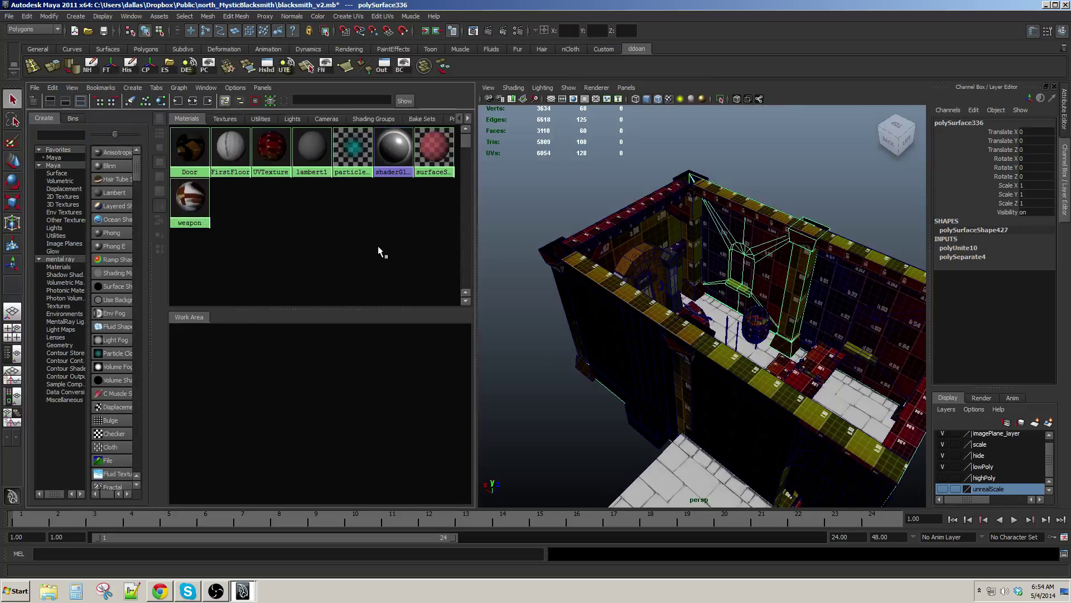
Look over the room's textured pieces, inspect the FirstFloor material's attributes, and clear the selection
drag(711, 279, 660, 306)
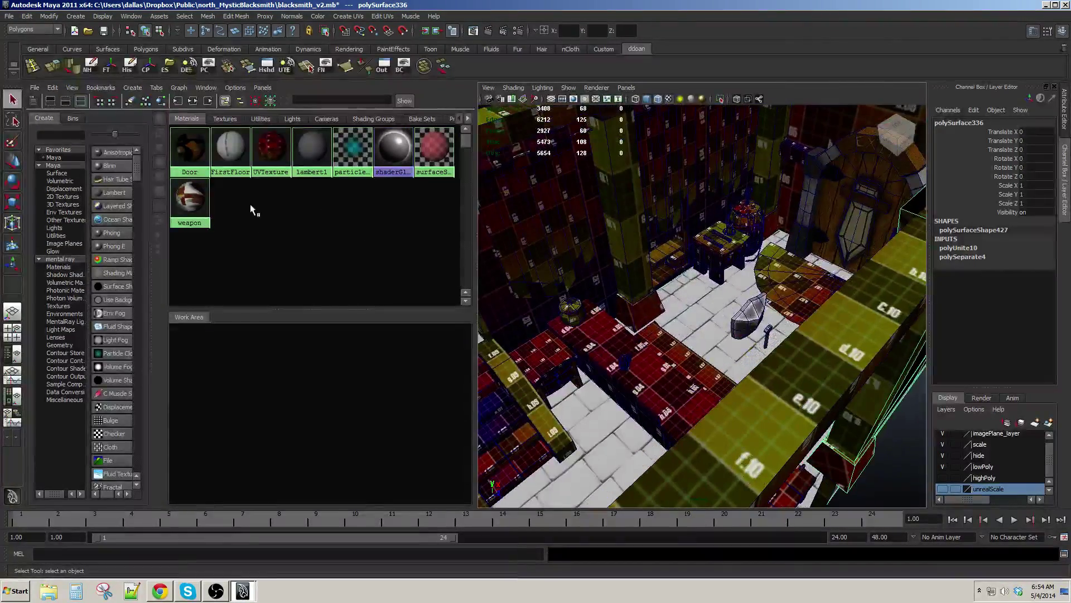
drag(637, 257, 669, 313)
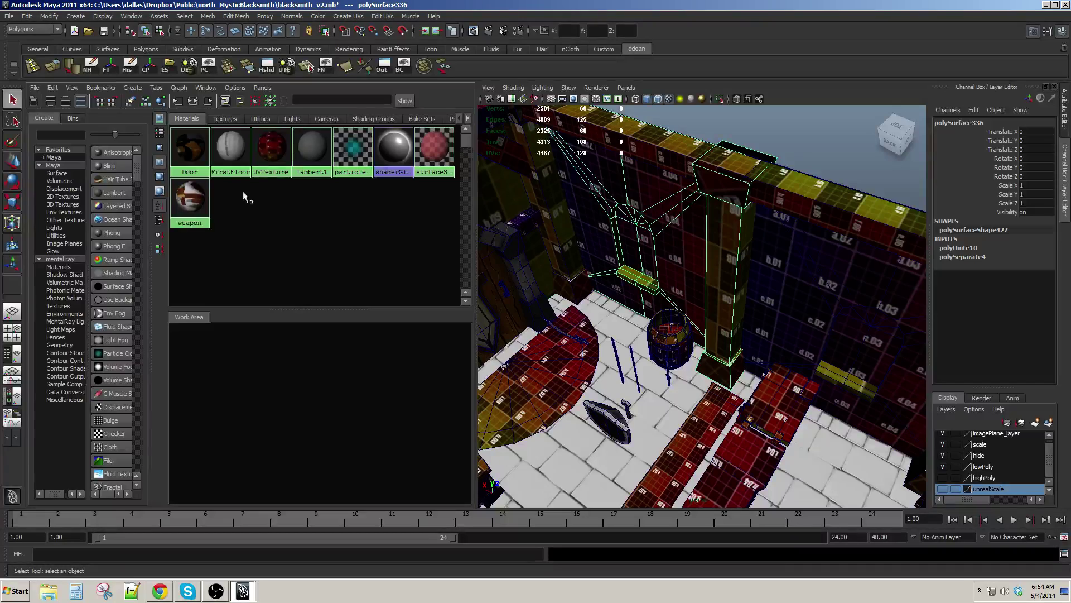
double_click(217, 147)
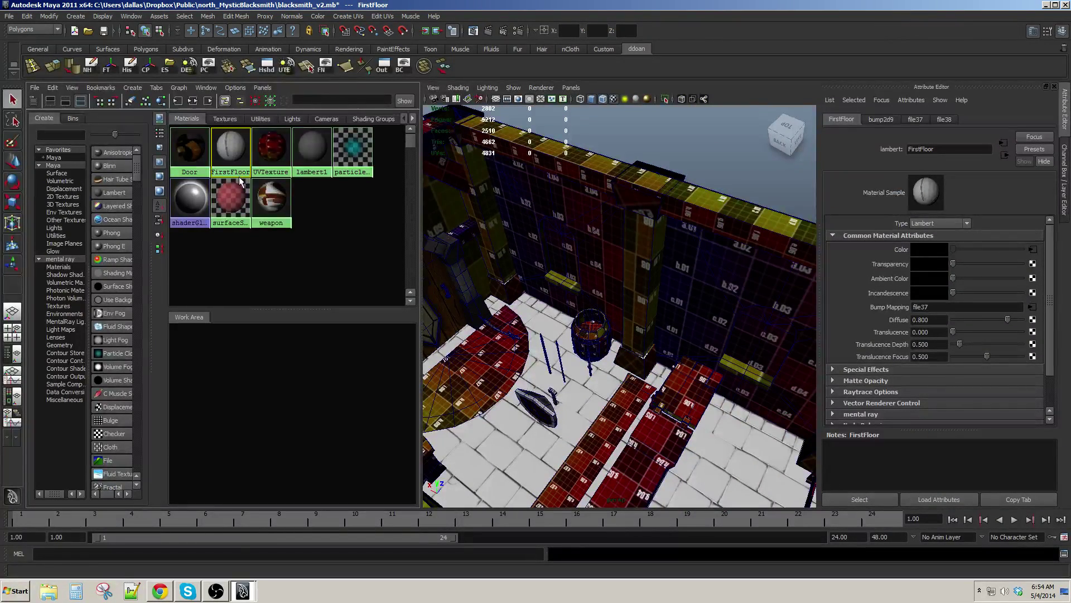
click(322, 217)
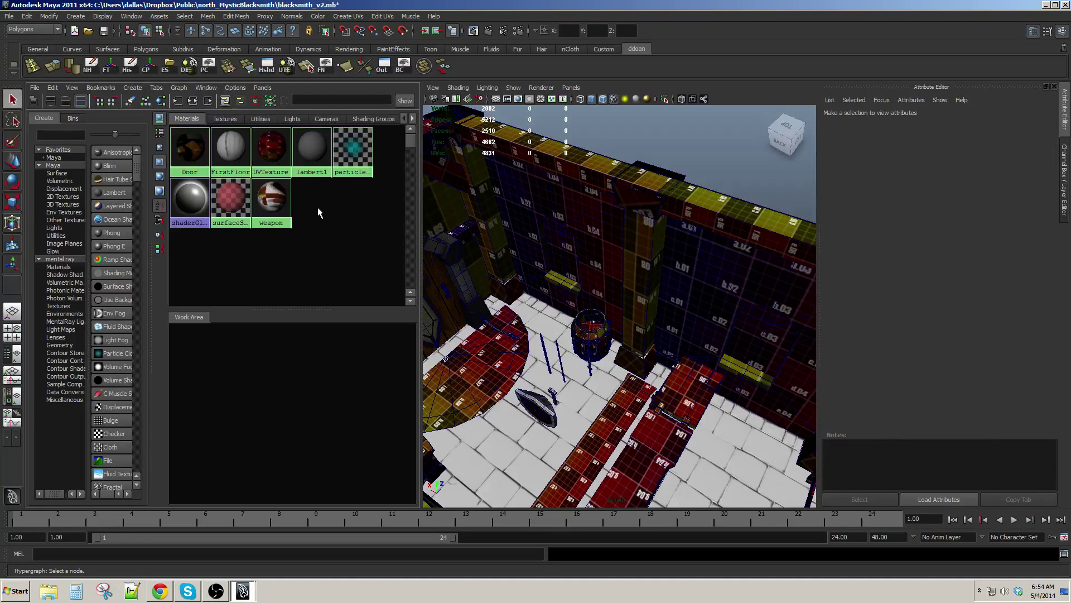
Rename the FirstFloor material as floor_ceiling_winwll_suppbeam
click(241, 149)
click(323, 213)
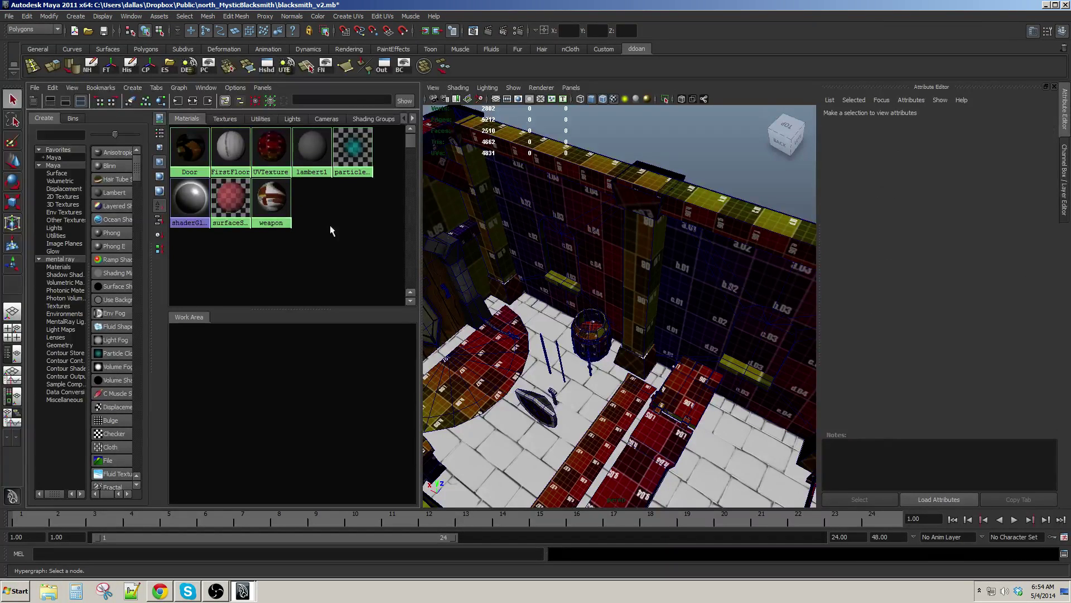
click(239, 154)
right_click(234, 178)
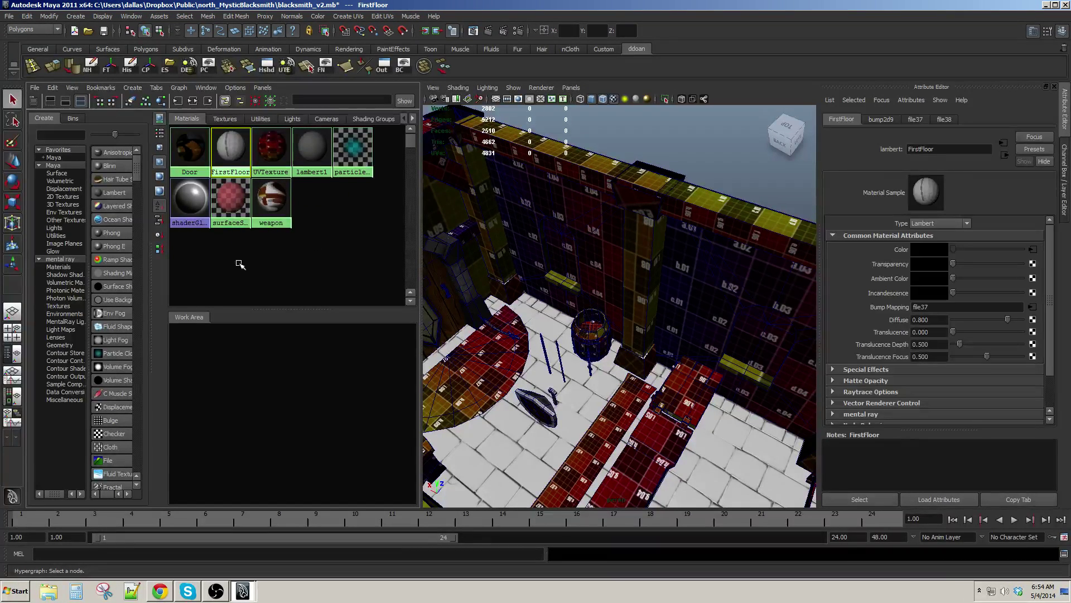
key(BackSpace)
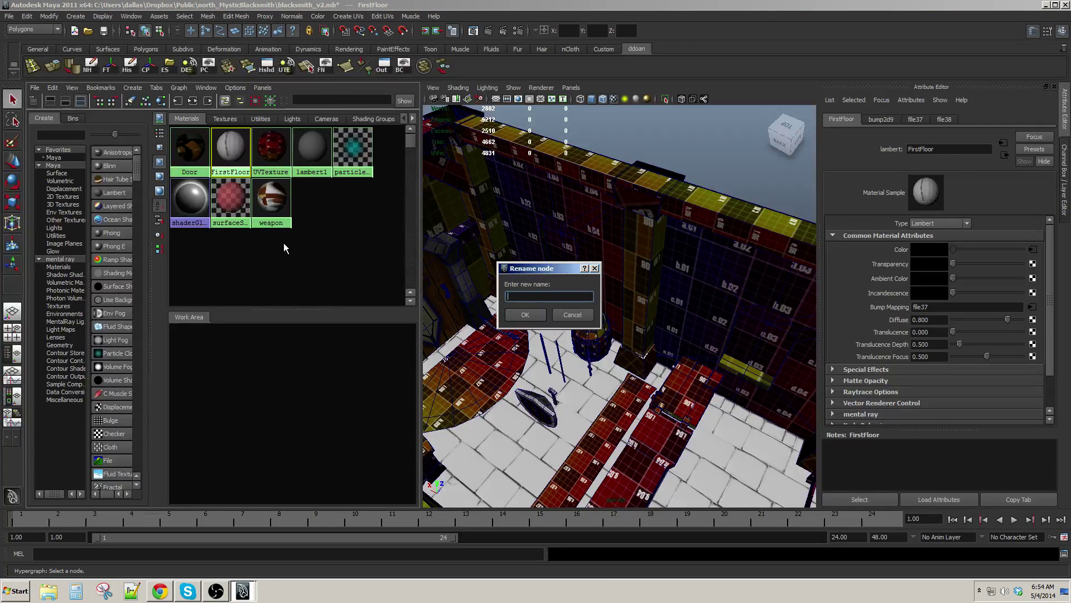
text(floor_ceiling_windowwall)
key(BackSpace)
key(BackSpace)
key(BackSpace)
key(BackSpace)
key(BackSpace)
key(BackSpace)
key(BackSpace)
key(BackSpace)
key(BackSpace)
text(inw)
text(suppbeam)
click(520, 311)
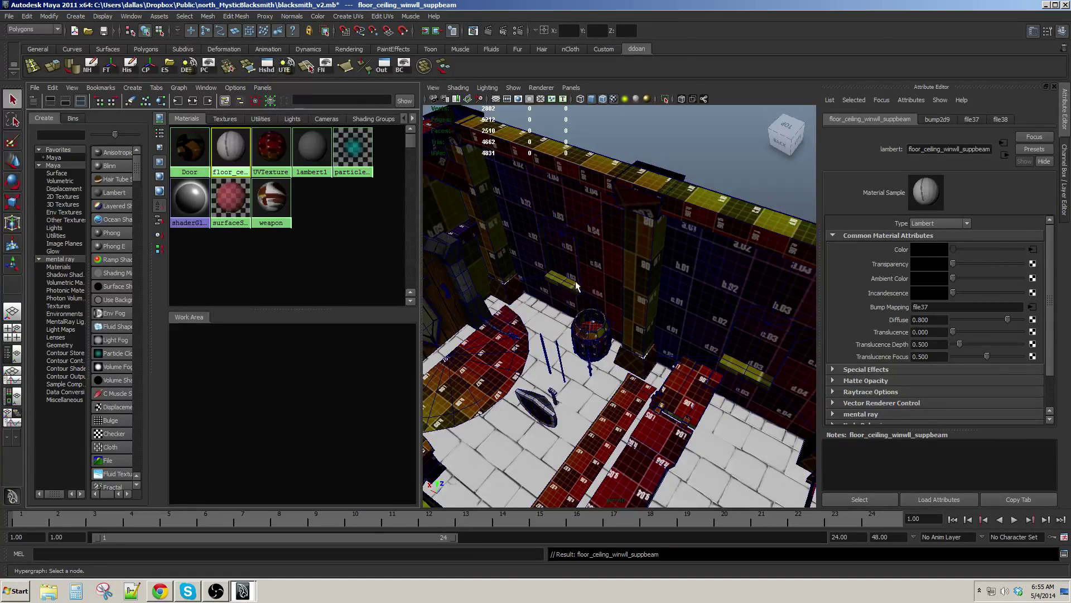
Select the combined structural mesh, switch to the Persp/UV Texture Editor layout, and show the Channel Box instead of the Attribute Editor
alt+drag(544, 289, 621, 314)
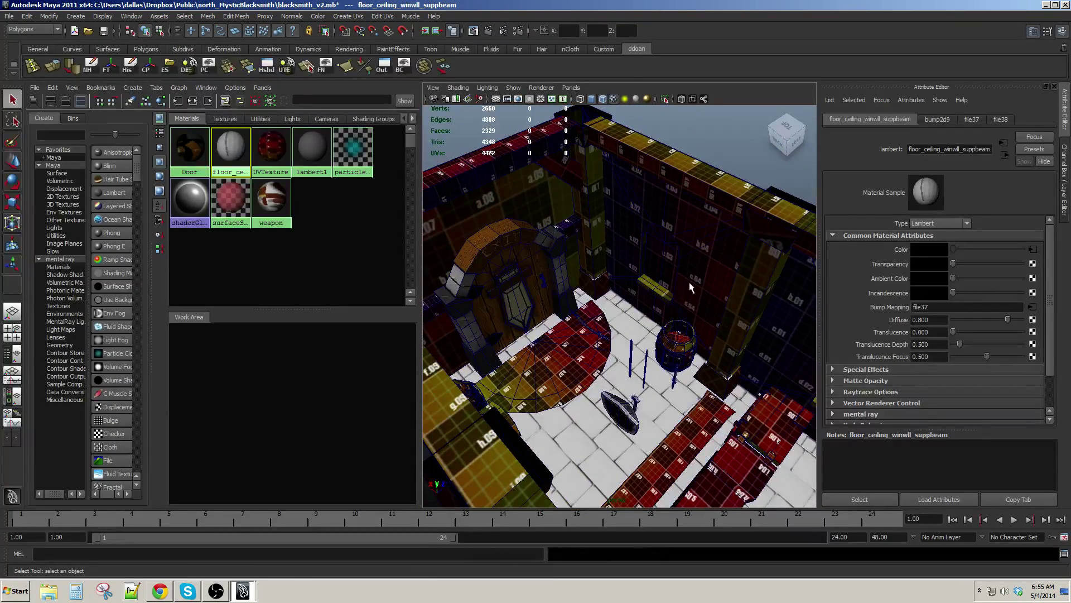
click(693, 304)
mouse_move(693, 304)
alt+mouse_down()
mouse_move(693, 285)
mouse_move(677, 306)
alt+mouse_up()
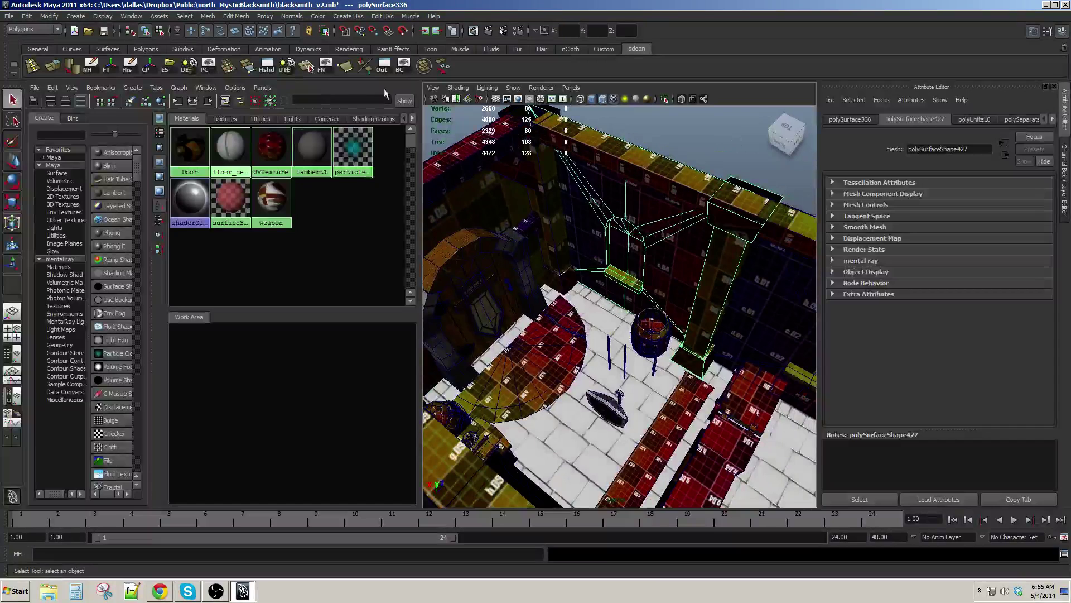
click(571, 88)
mouse_move(614, 177)
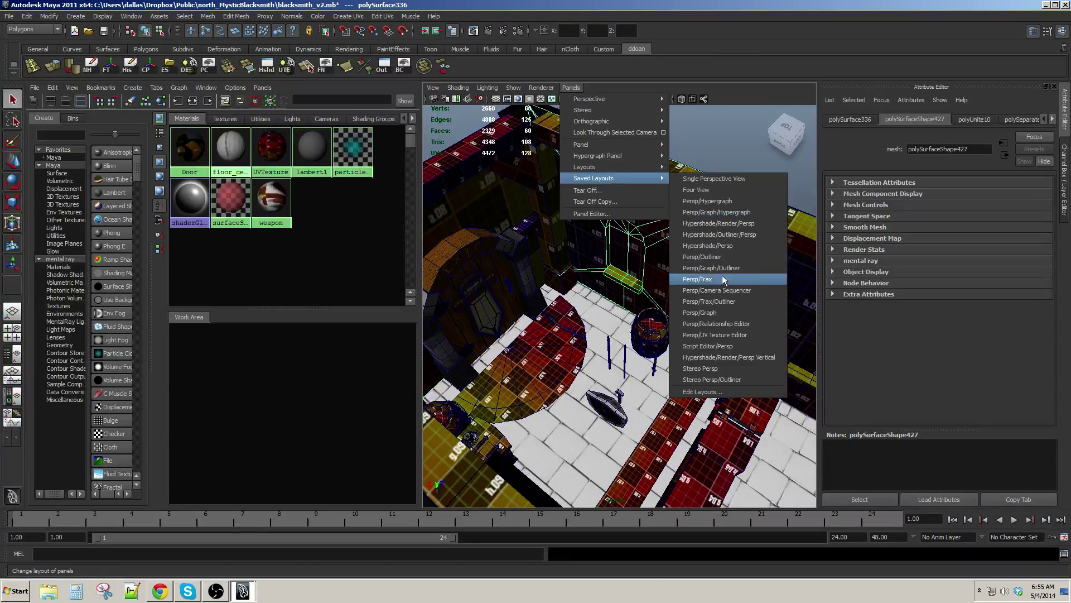
click(726, 335)
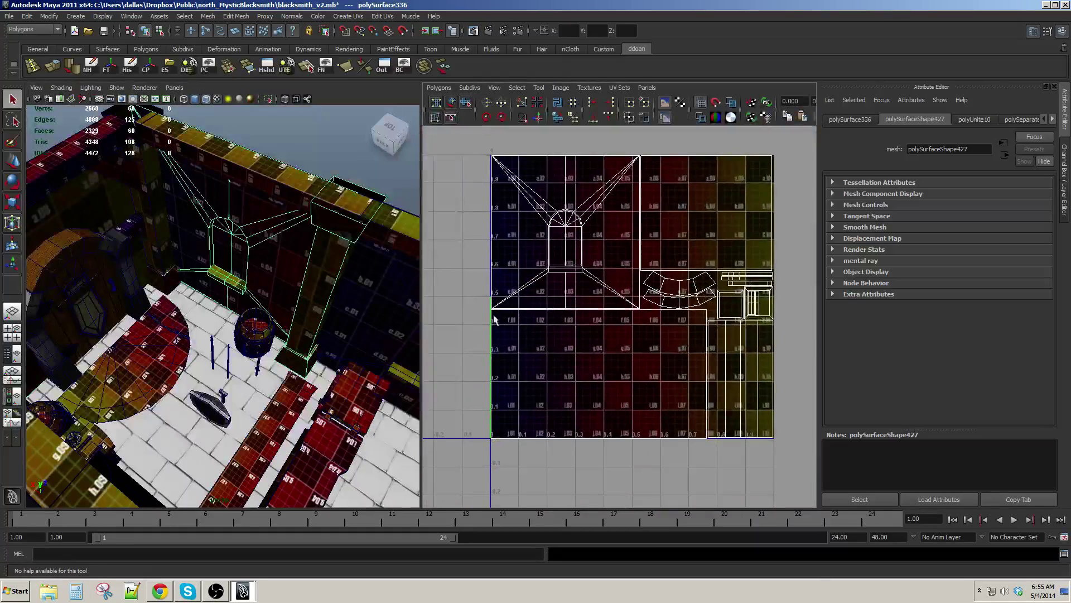
key(ctrl+a)
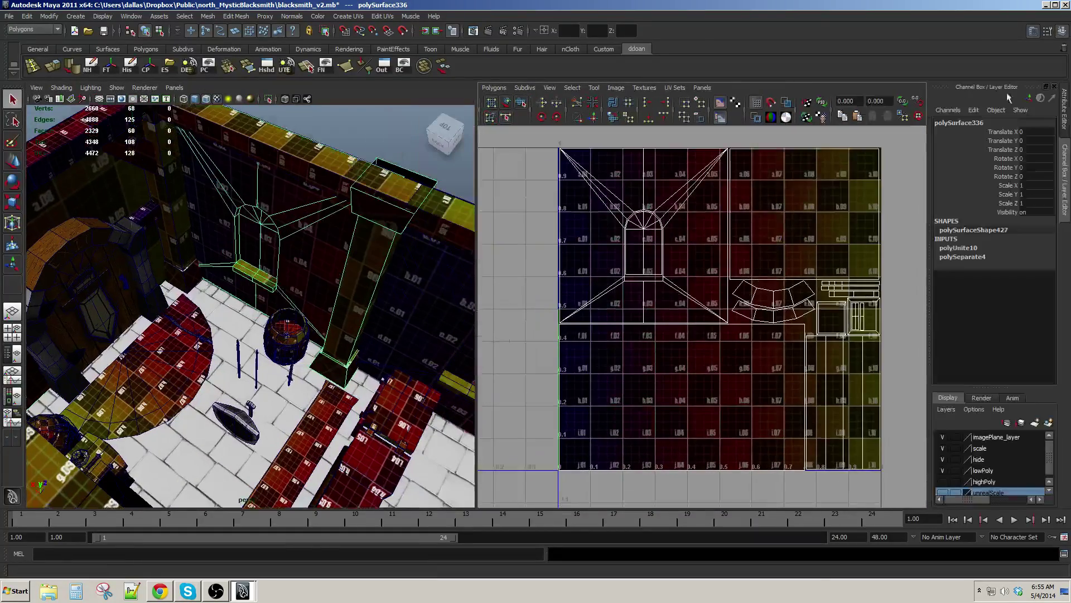
drag(321, 277, 332, 241)
drag(711, 297, 682, 265)
Export a UV snapshot of the selected mesh to the north_MysticBlacksmith folder as walls_ceiling_winwll_suppbeam_UVs
click(493, 87)
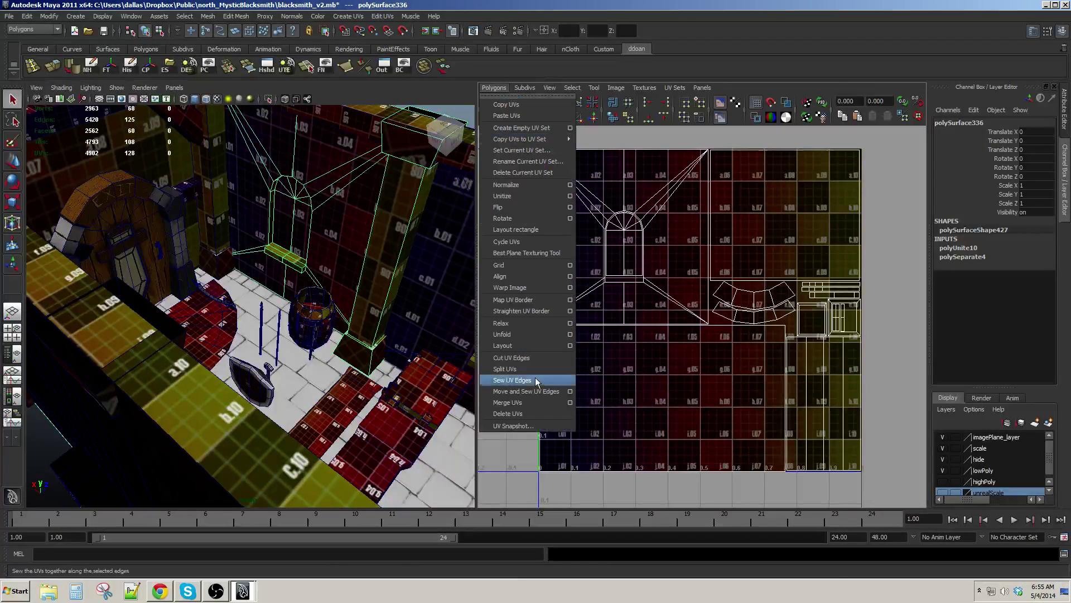
click(532, 433)
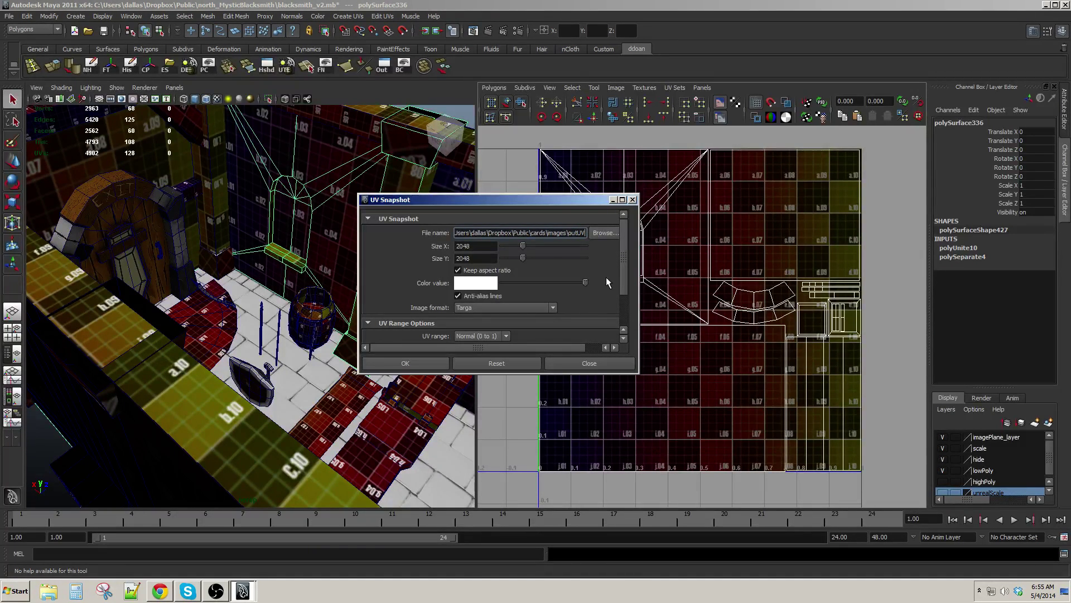
click(605, 233)
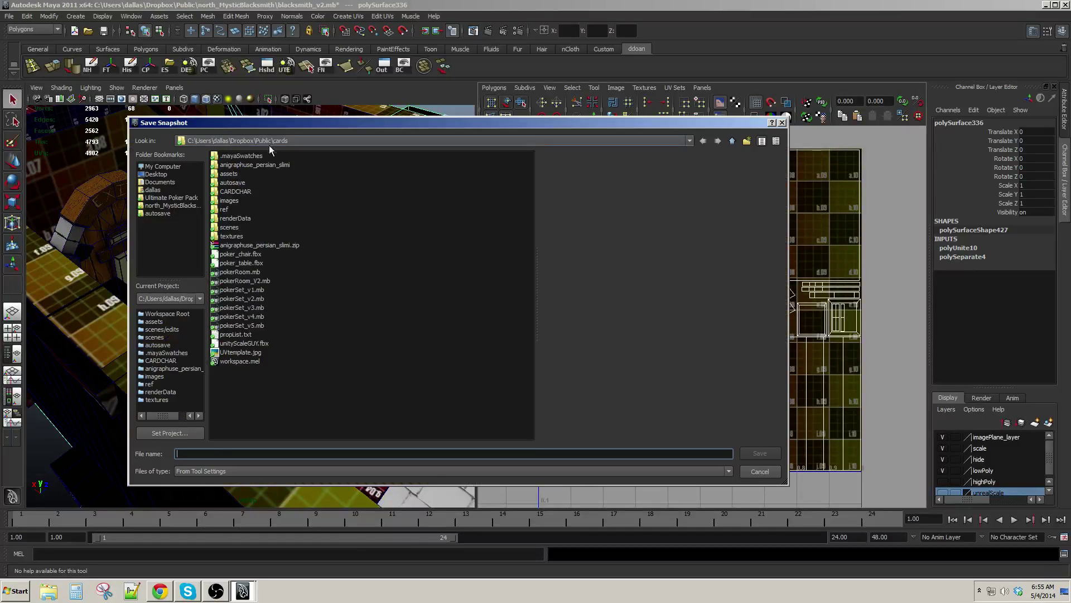
click(180, 205)
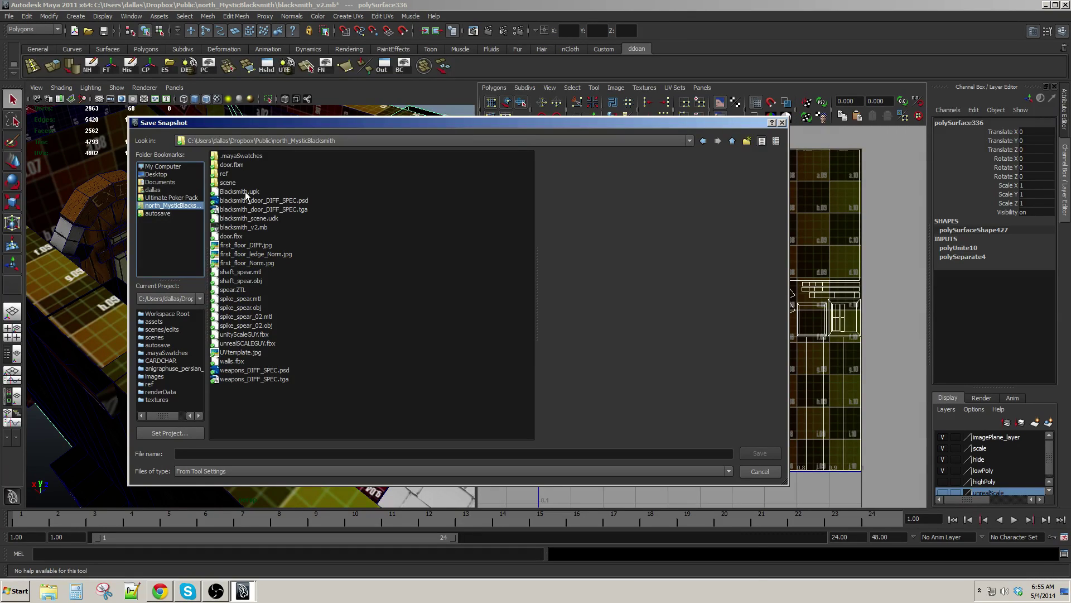
click(192, 455)
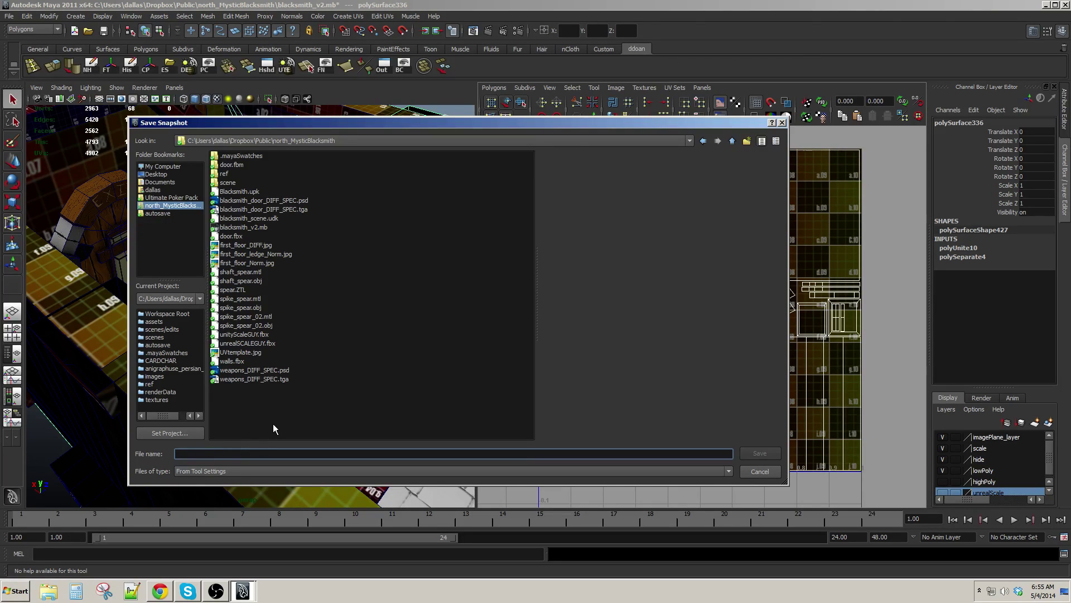
text(wal)
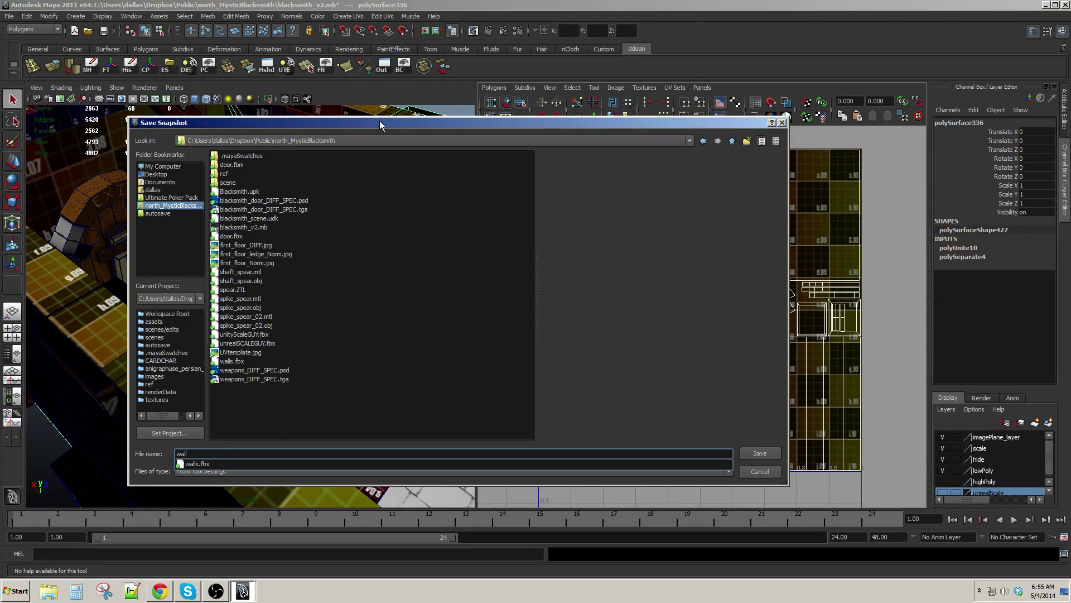
text(ls_ceiling_winwll_suppbeam)
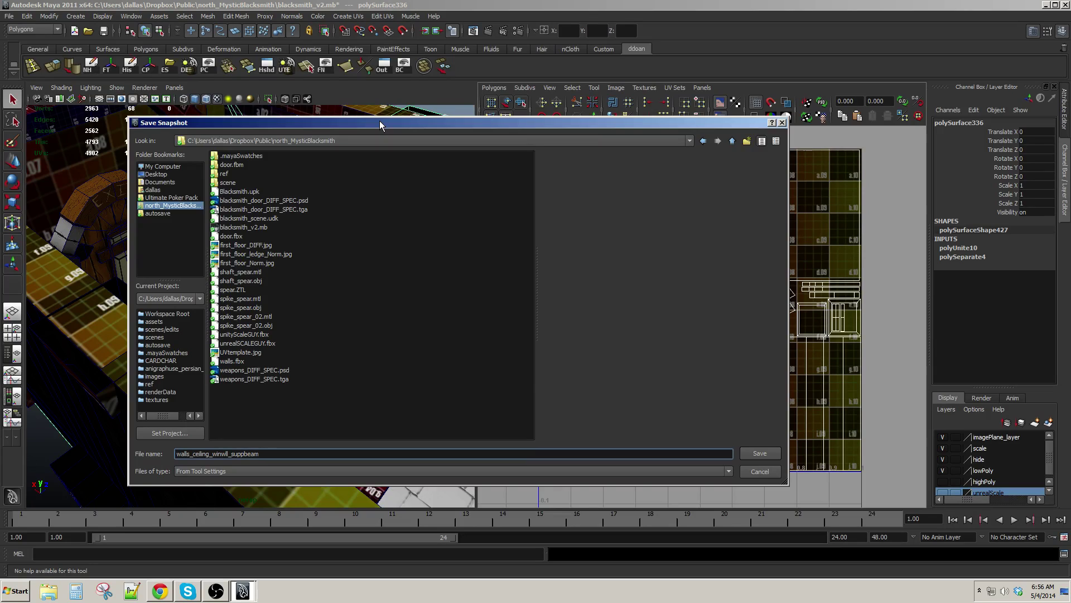
text(UVS)
key(Return)
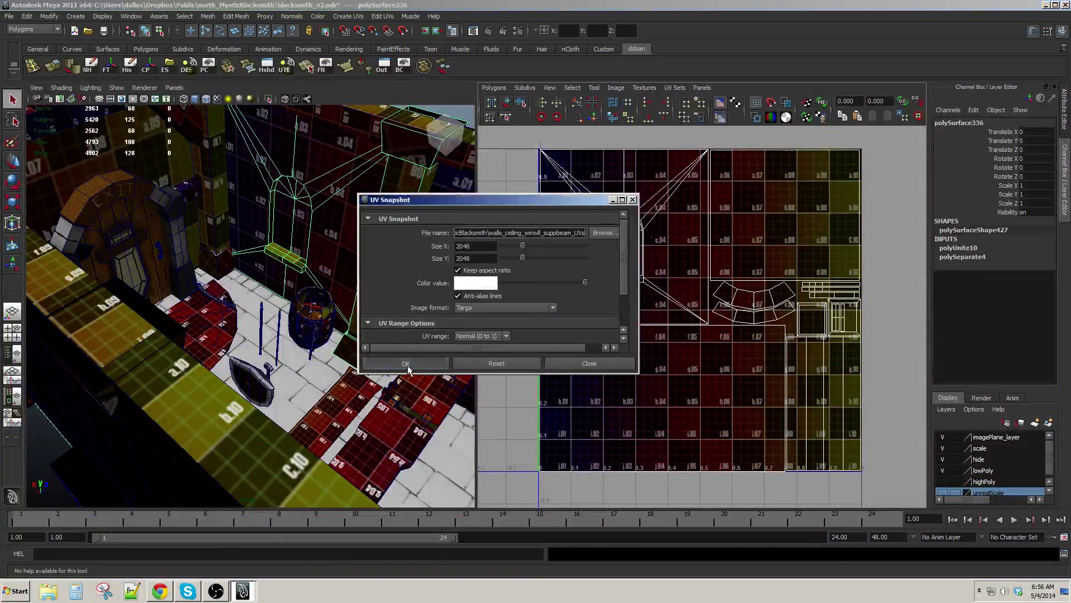
click(407, 364)
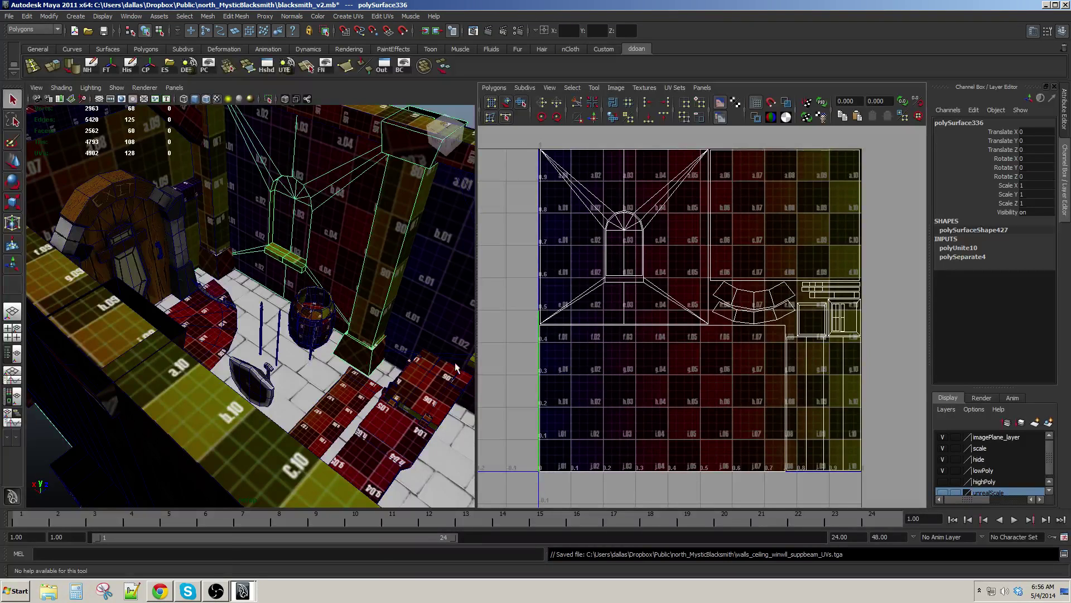
Switch to Photoshop and bring up the dialog for opening an existing image
key(super)
click(76, 314)
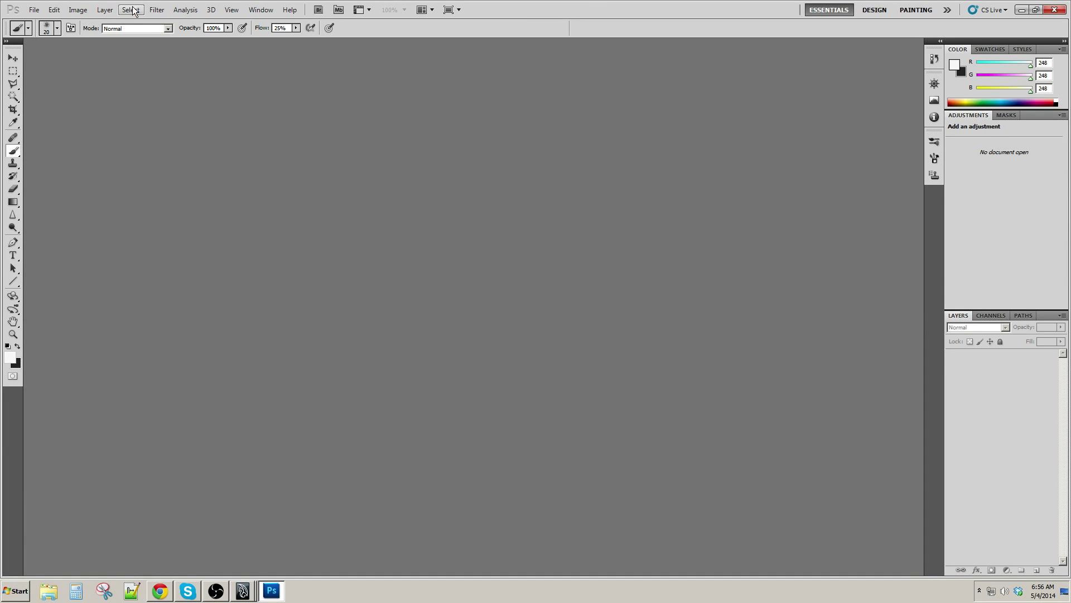
click(33, 9)
mouse_move(54, 10)
key(Left)
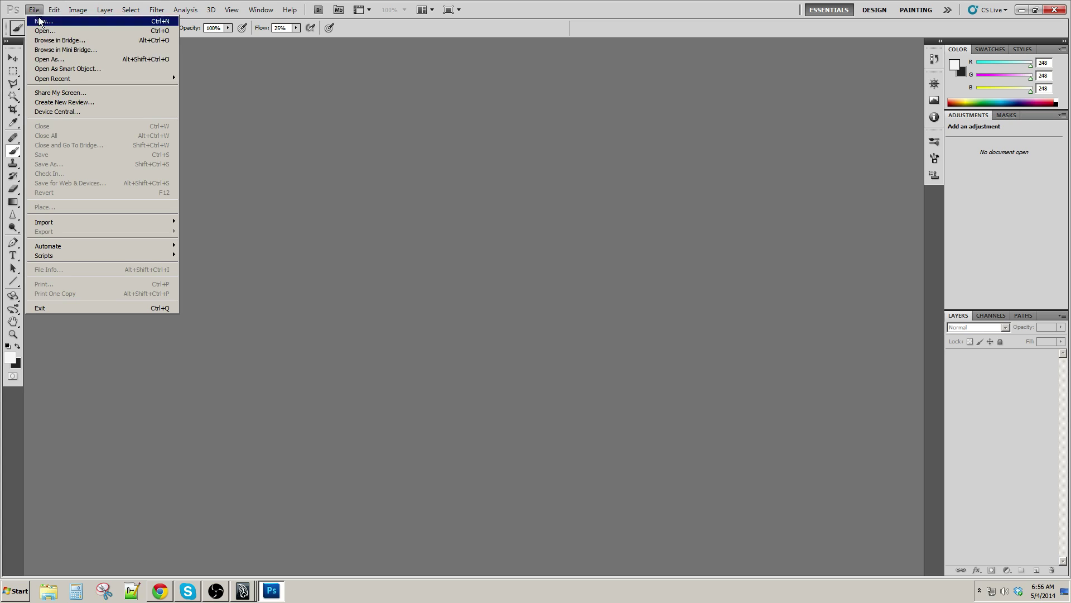
mouse_move(87, 80)
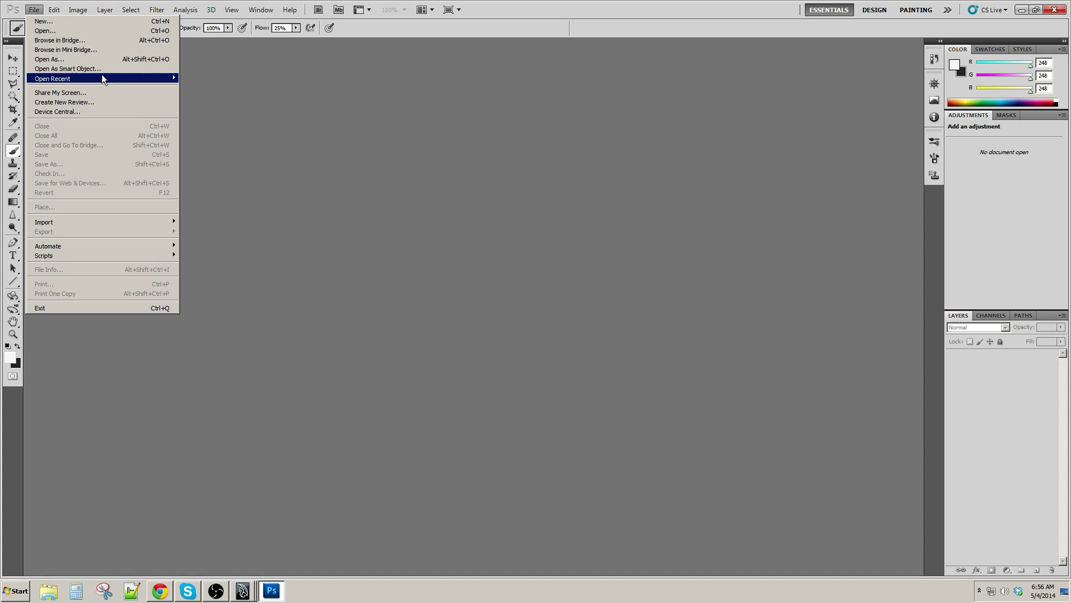
click(102, 33)
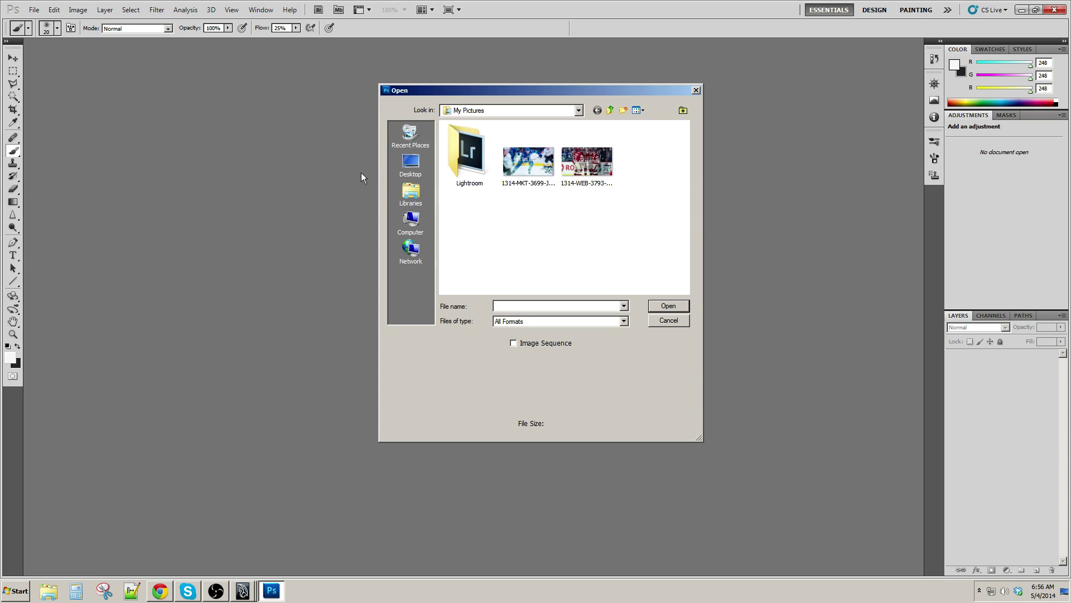
Browse to the Public folder inside Dropbox to find the exported snapshot
click(411, 193)
double_click(473, 141)
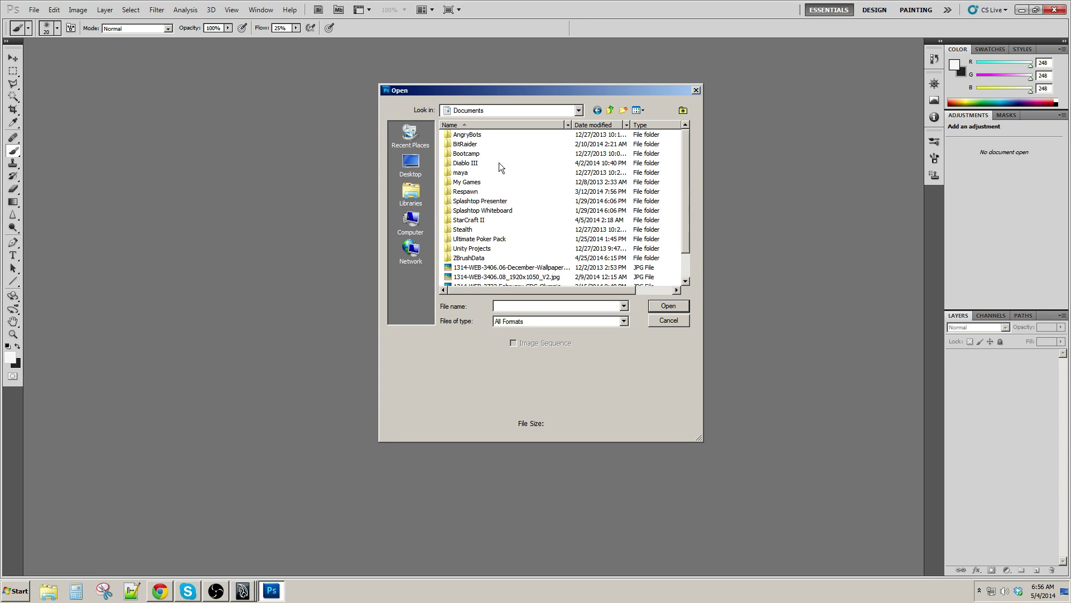
click(424, 210)
click(413, 222)
click(421, 175)
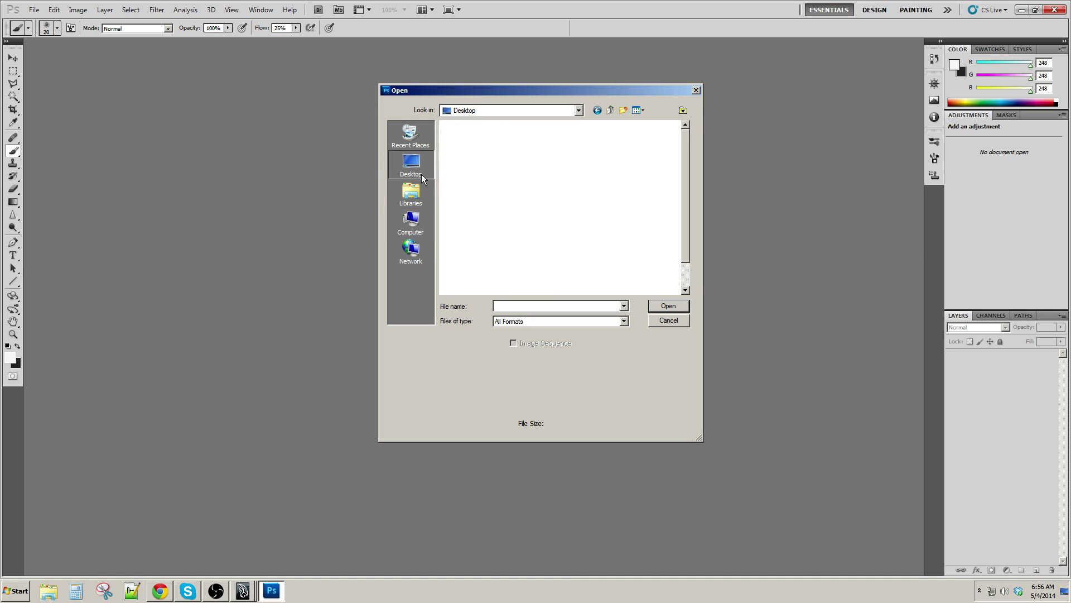
double_click(451, 169)
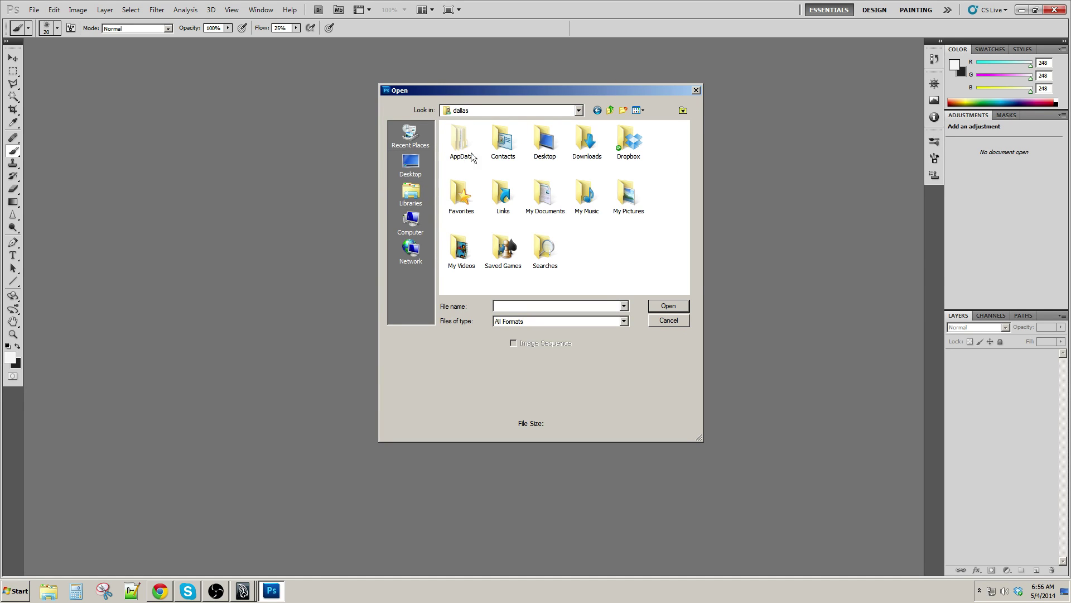
click(619, 153)
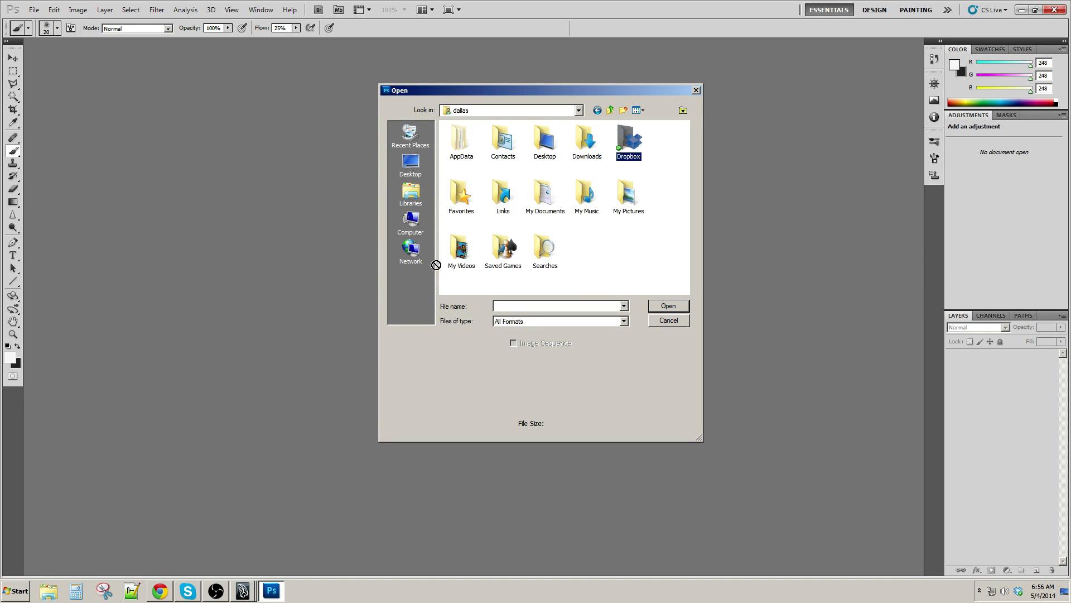
double_click(617, 156)
double_click(602, 164)
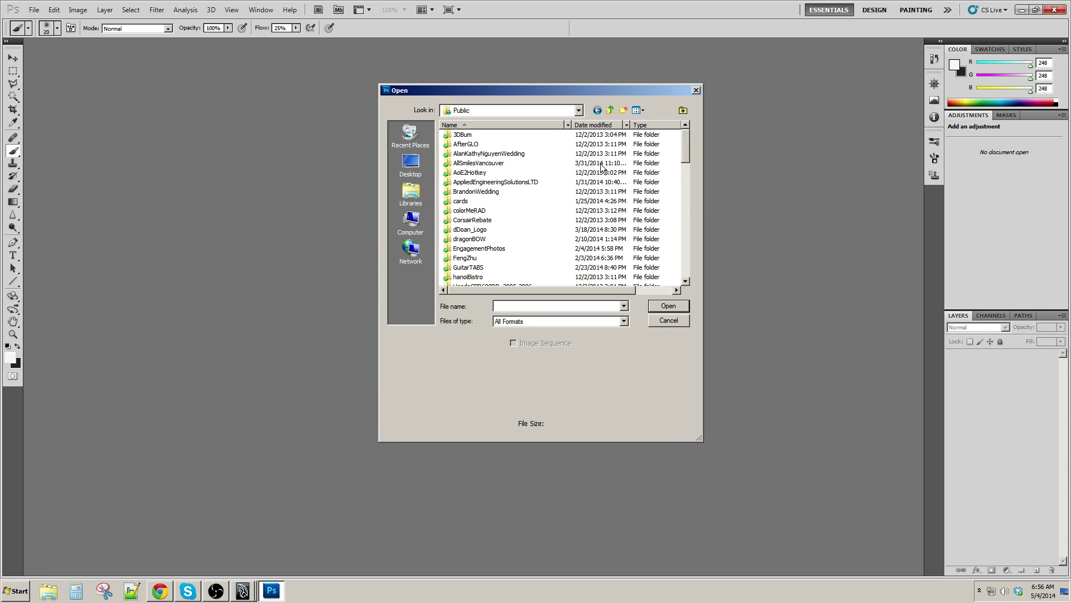
Open walls_ceiling_winwll_suppbeam_UVs.tga from the north_MysticBlacksmith folder
click(473, 233)
scroll(472, 235, down, 2)
scroll(472, 233, down, 5)
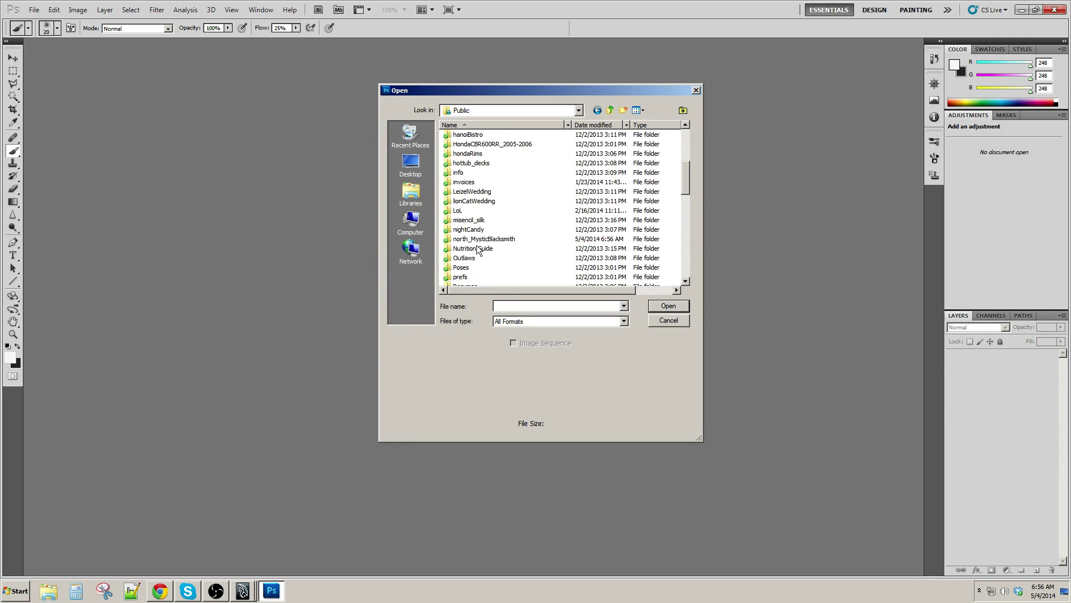
double_click(488, 239)
scroll(489, 211, down, 4)
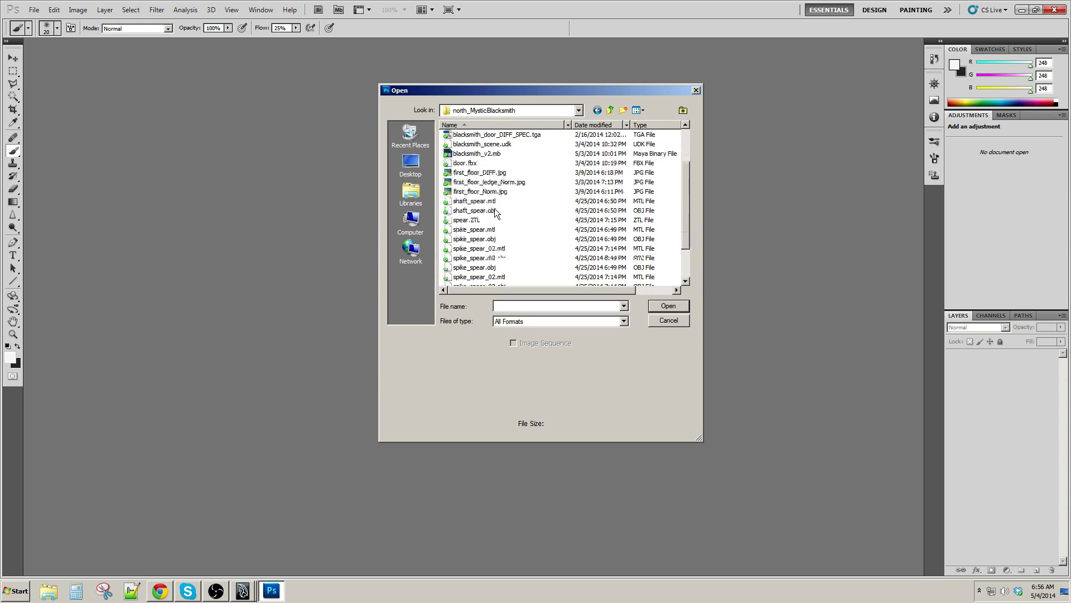
click(534, 259)
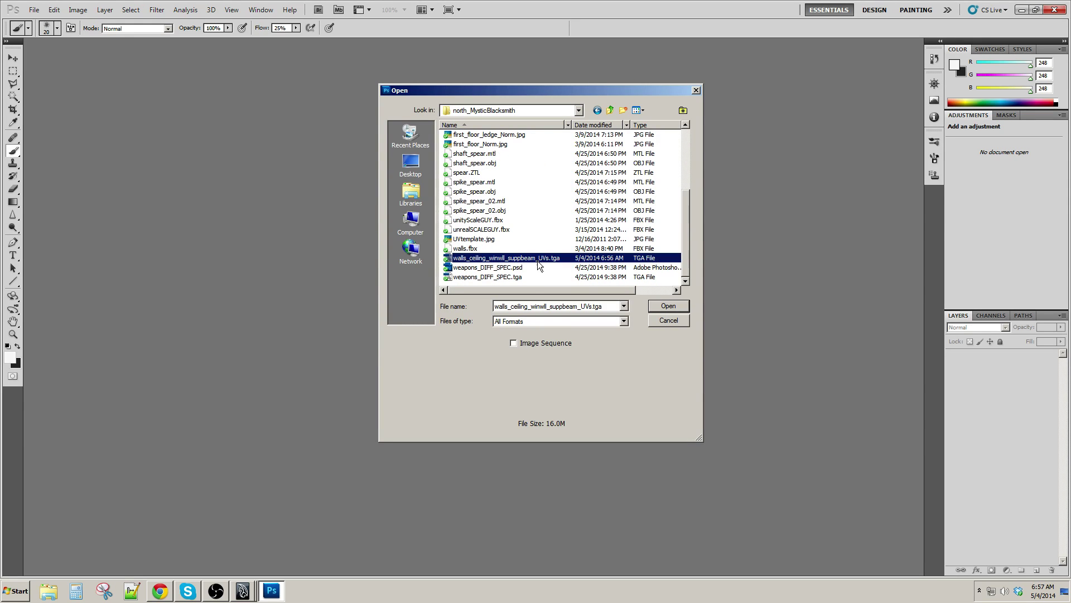
click(667, 308)
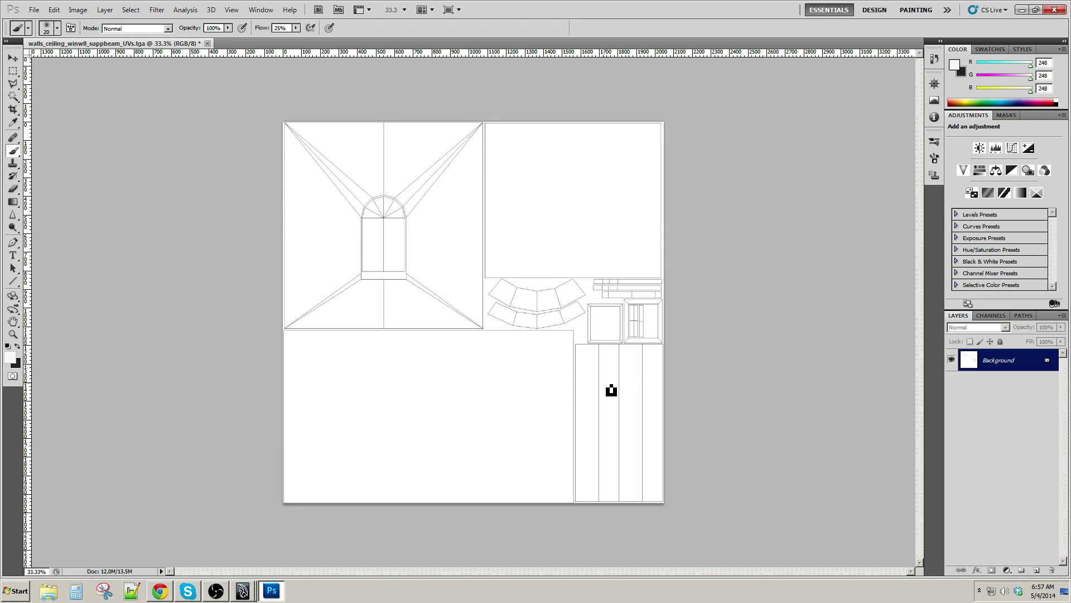
Invert the snapshot's colors to get dark UV lines on a white background
key(m)
key(ctrl+i)
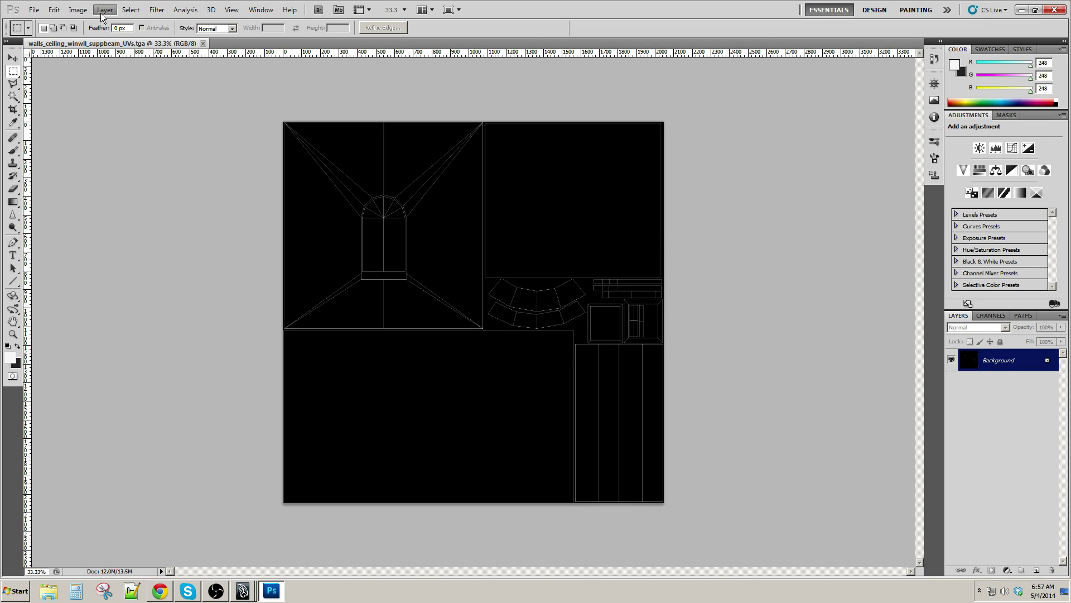
click(133, 10)
mouse_move(87, 13)
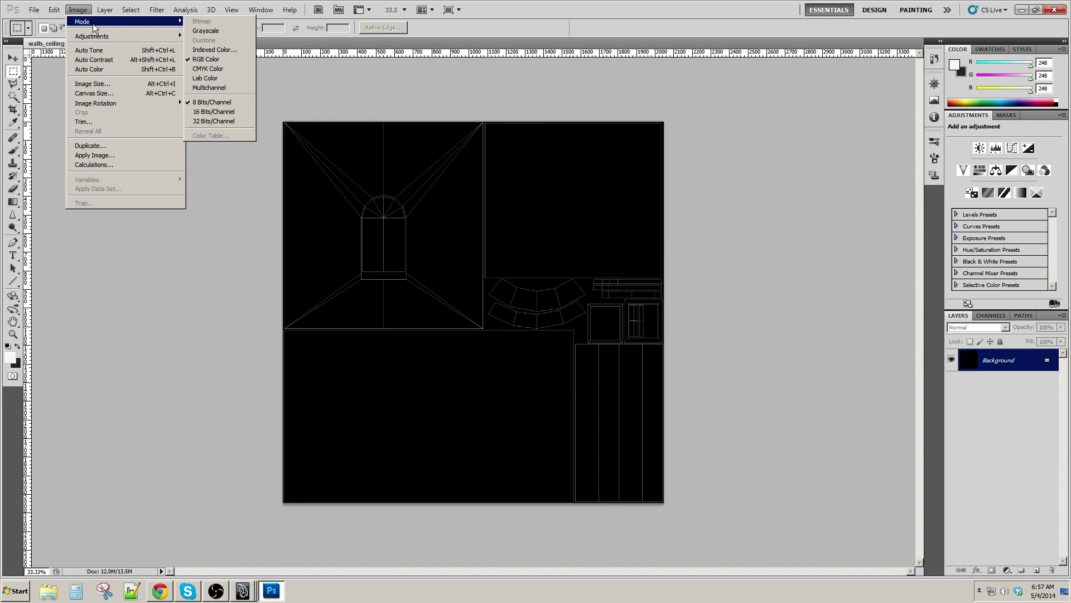
mouse_move(91, 35)
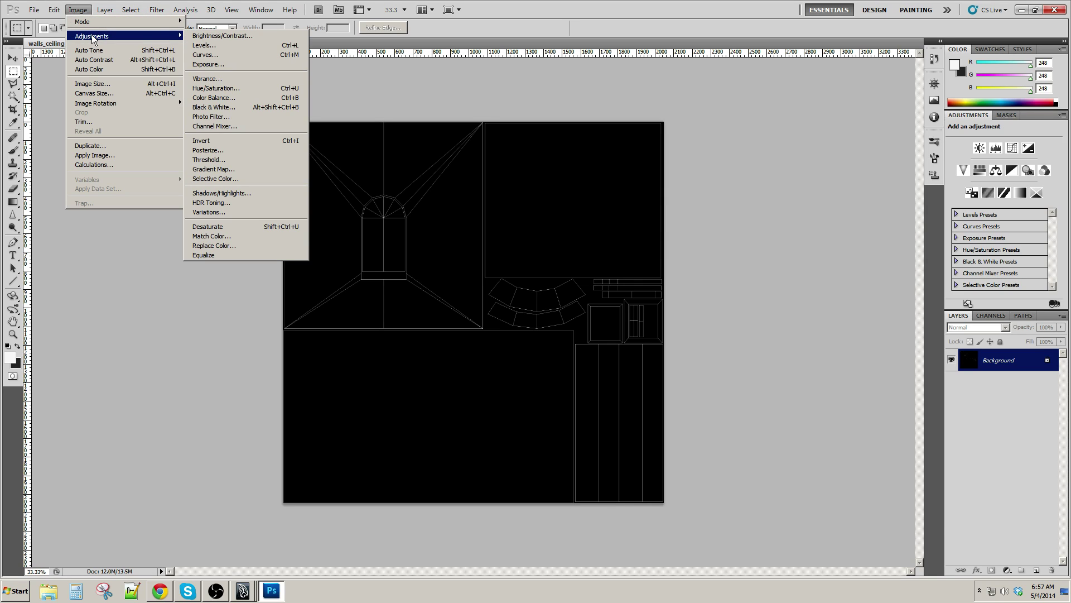
click(306, 143)
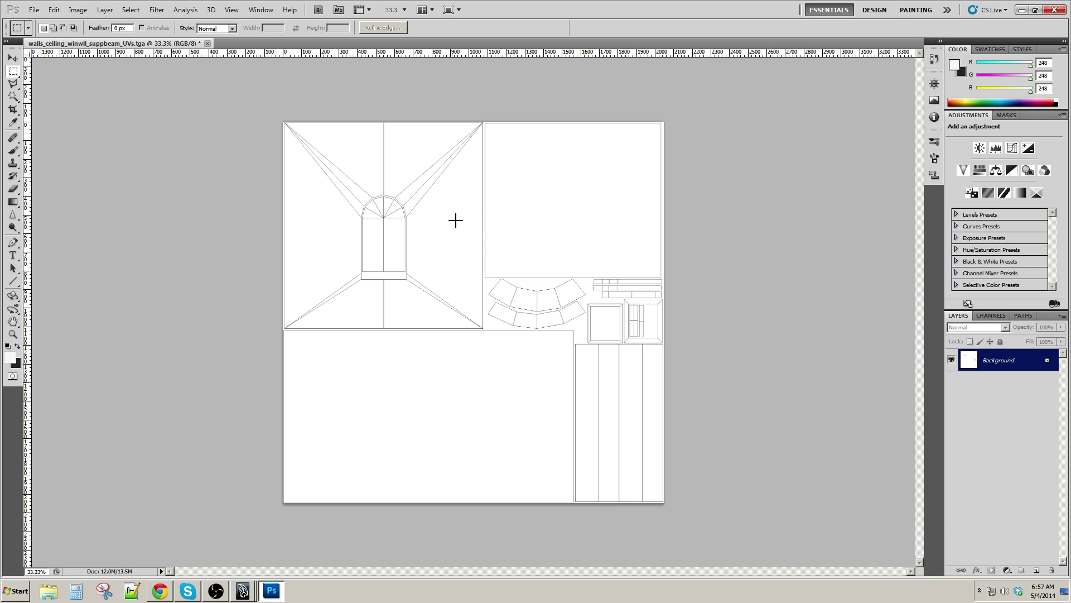
Replace the locked Background layer with an editable duplicate of it
drag(1037, 369, 1052, 570)
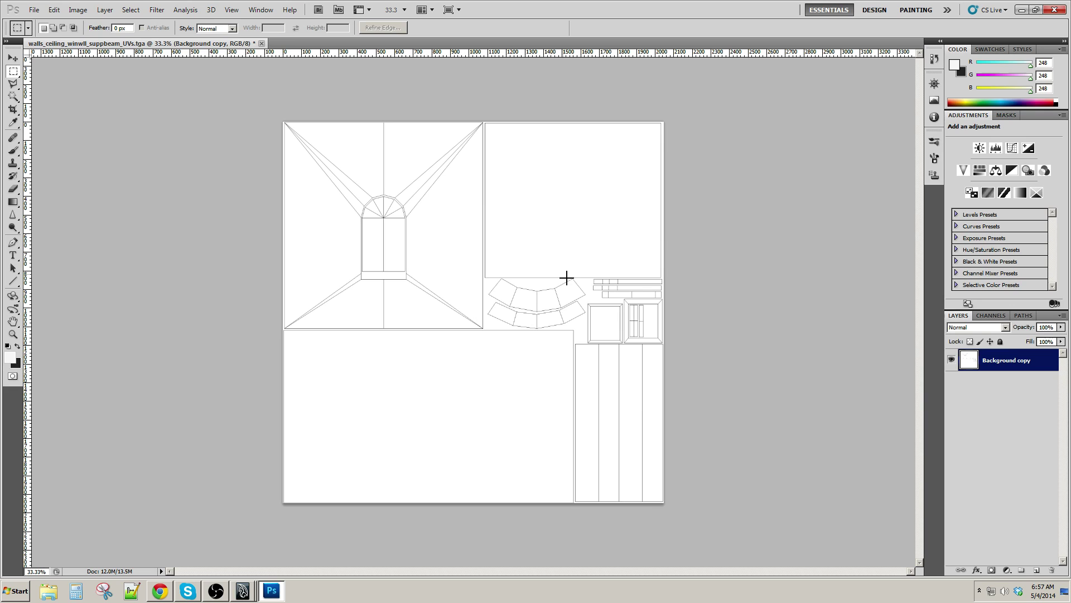
key(ctrl+plus)
drag(497, 312, 513, 337)
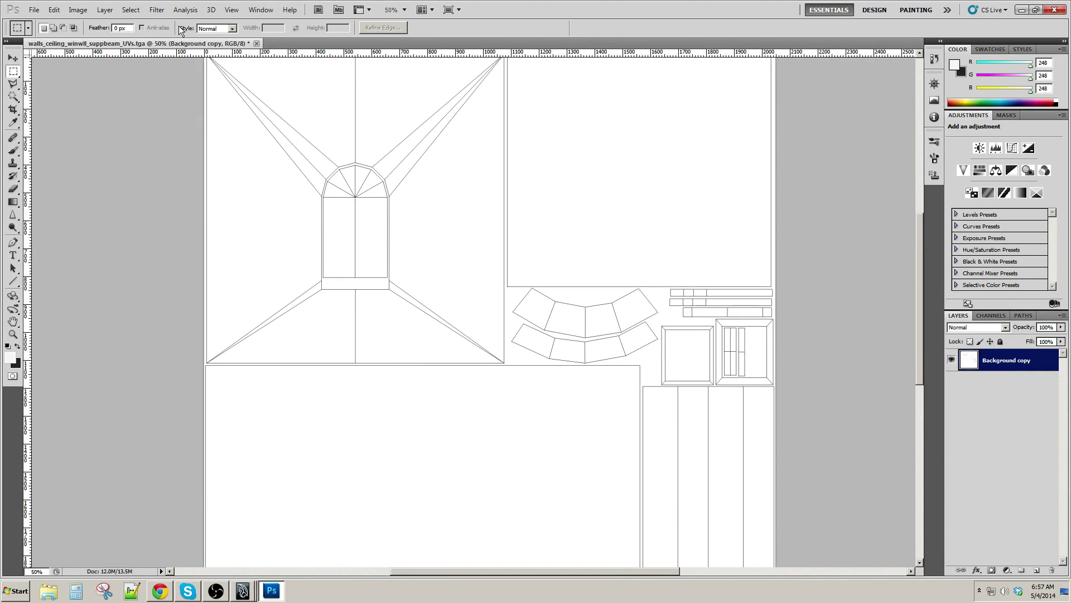
Open first_floor_DIFF.jpg from the north_MysticBlacksmith folder
click(35, 11)
click(50, 32)
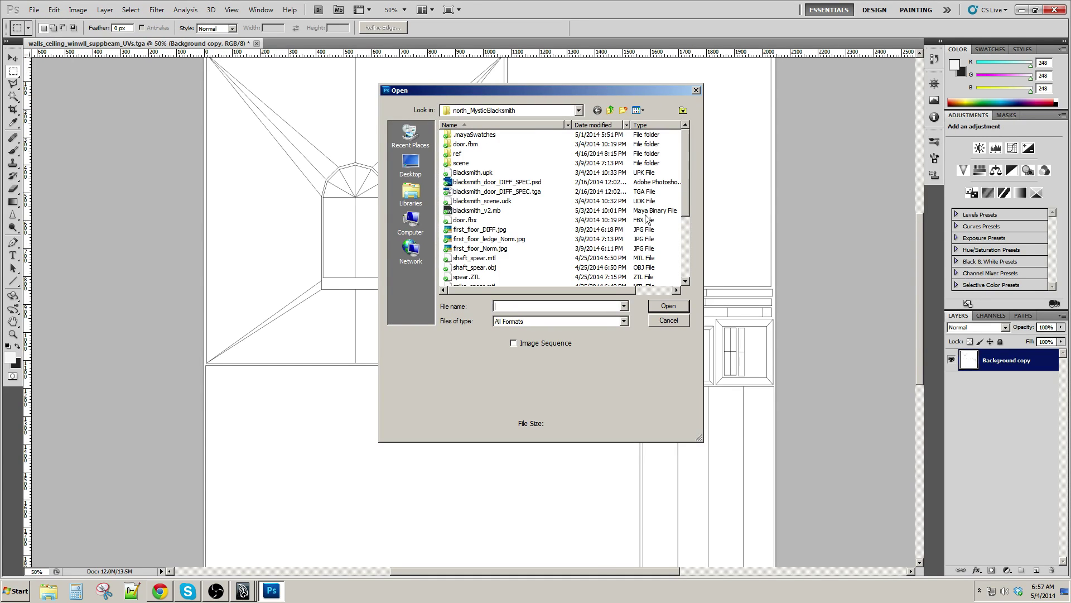
drag(686, 199, 685, 222)
click(505, 210)
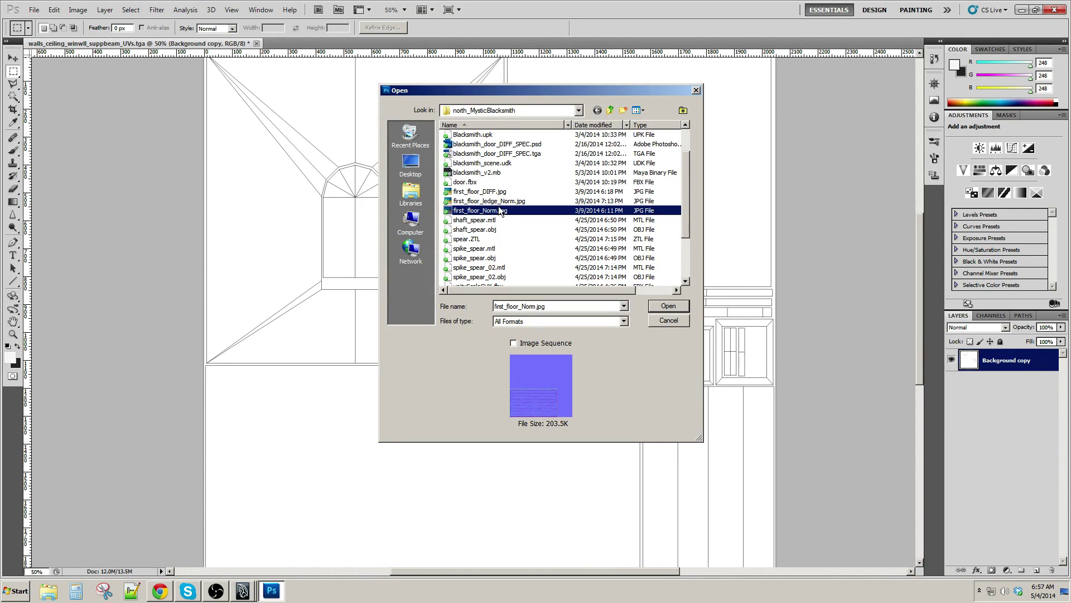
click(495, 203)
click(491, 194)
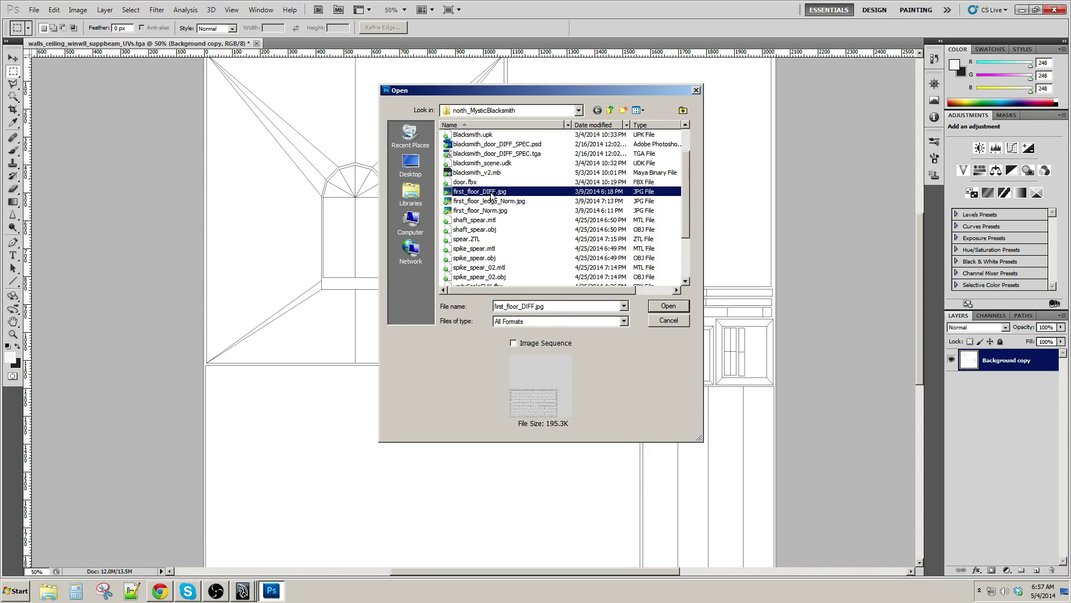
click(668, 307)
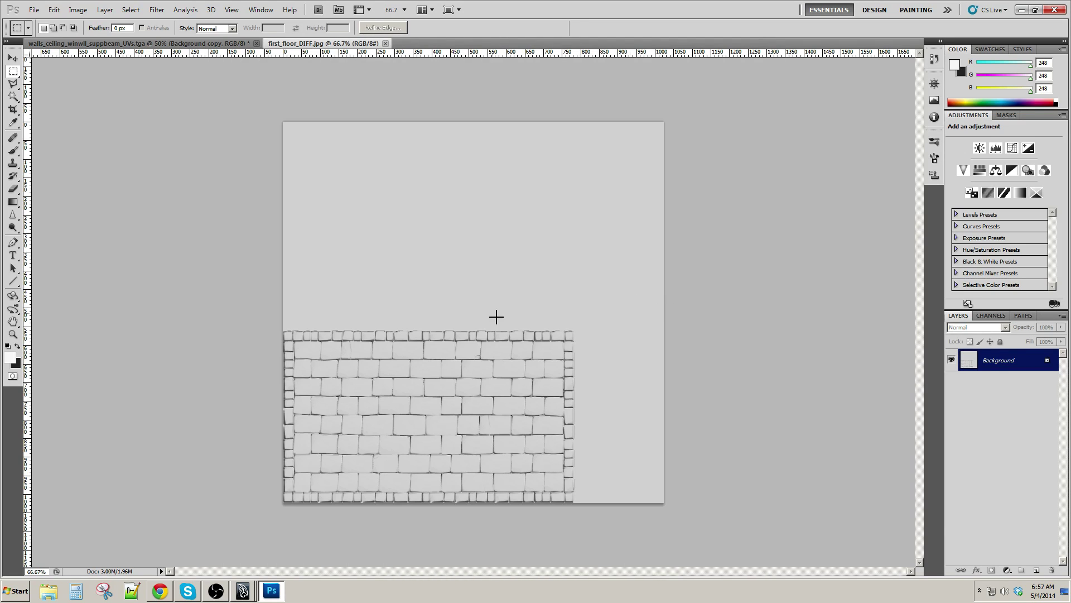
Try to paste the entire floor texture into the UV snapshot document
key(ctrl+a)
click(140, 43)
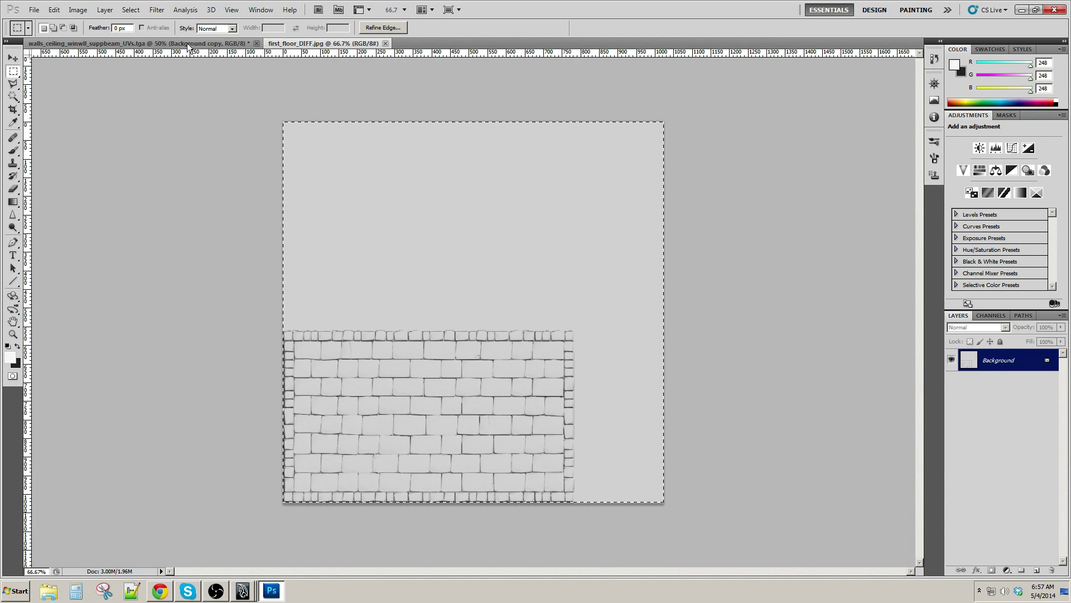
key(ctrl+v)
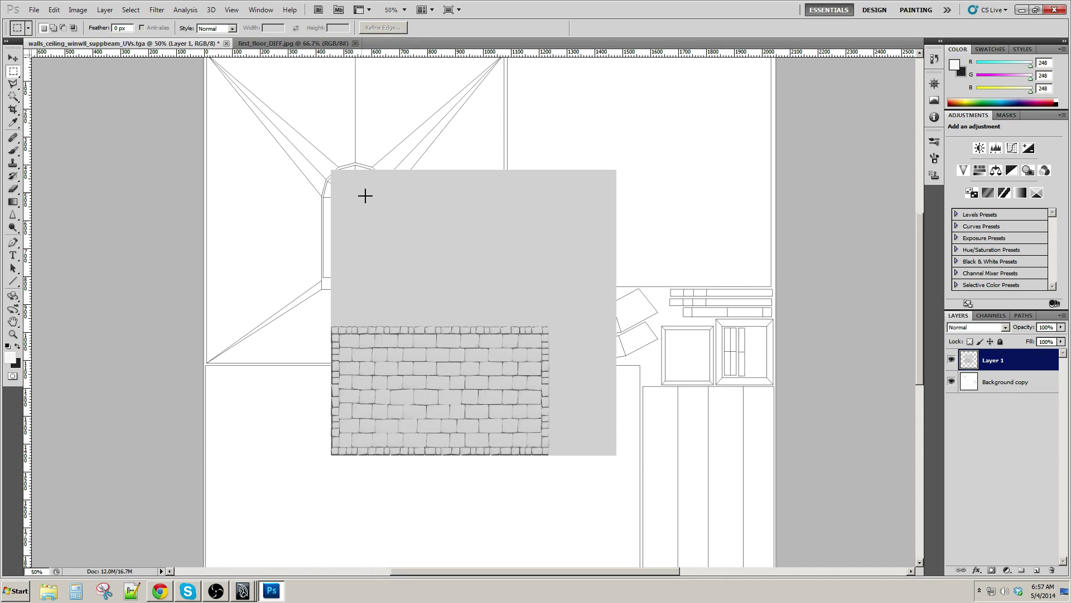
key(ctrl+z)
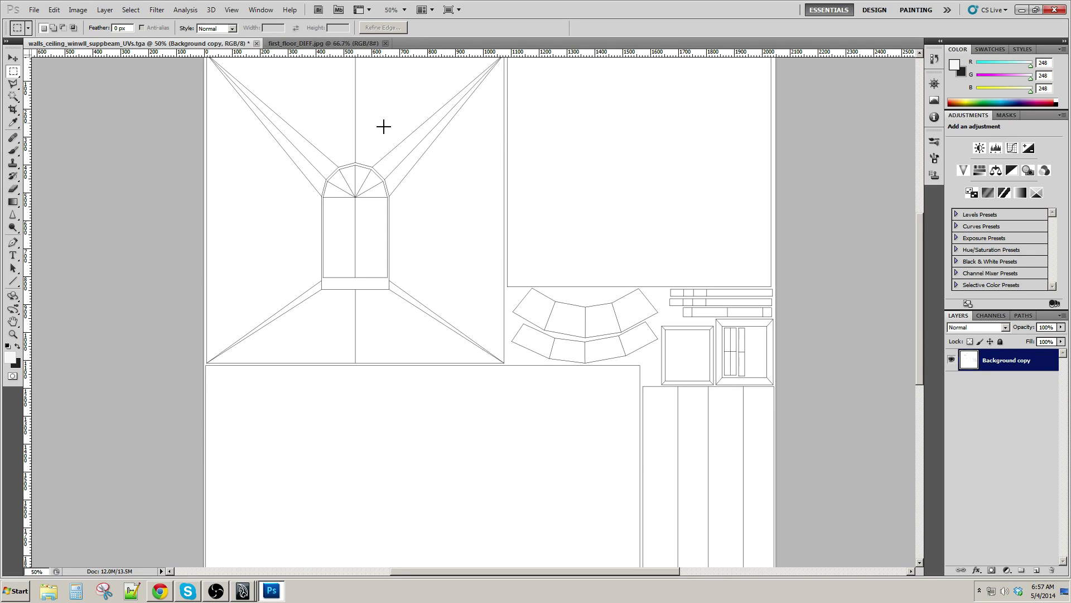
Check the pixel dimensions of first_floor_DIFF.jpg without changing them
click(336, 44)
click(78, 9)
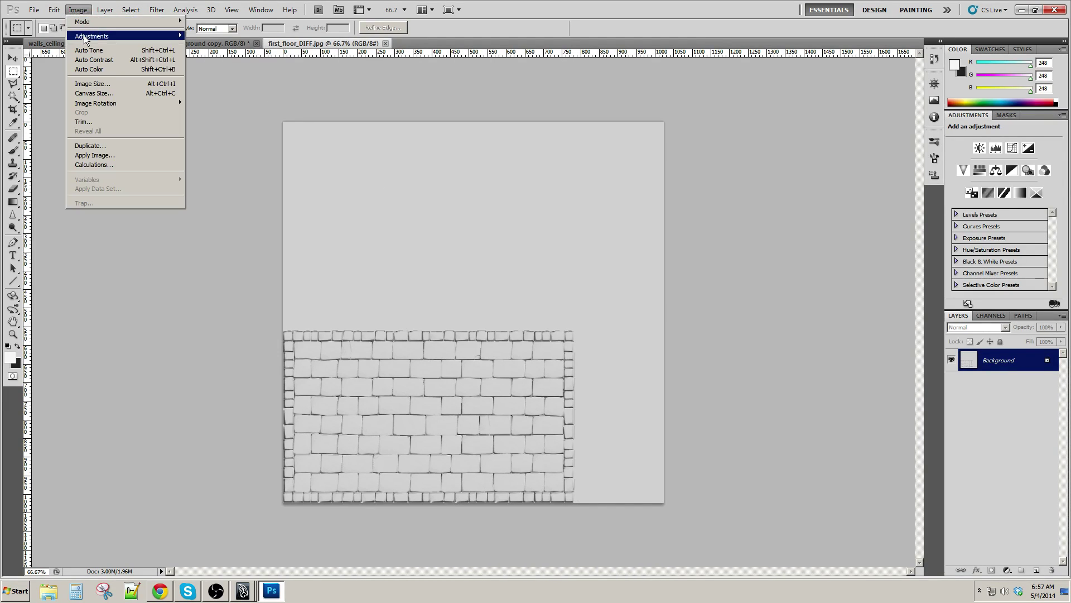
click(106, 84)
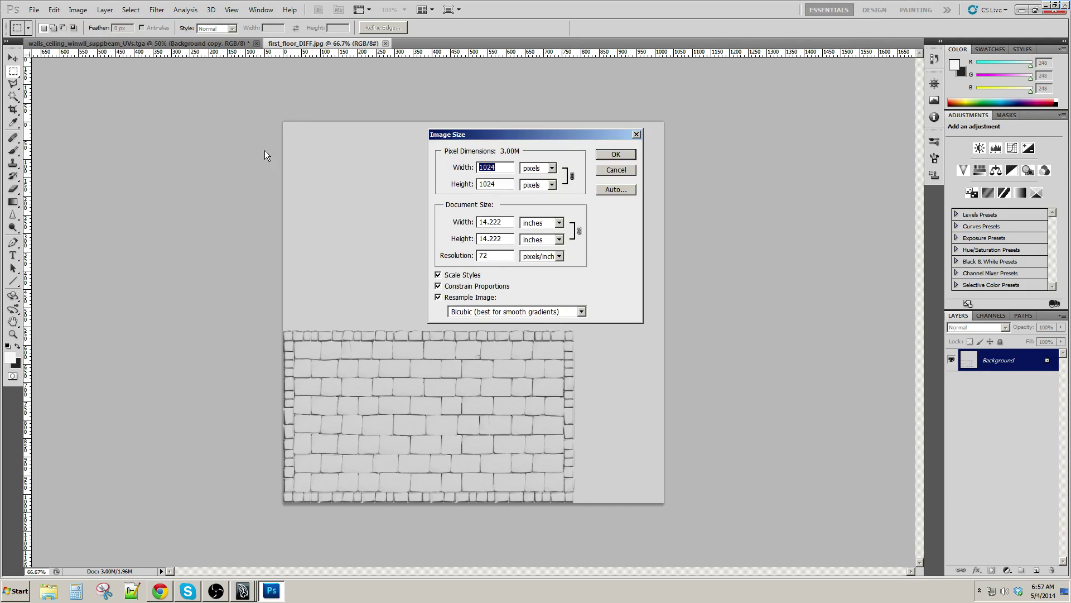
click(615, 170)
Resize the UV snapshot image to 1024 pixels wide with proportions constrained
click(172, 44)
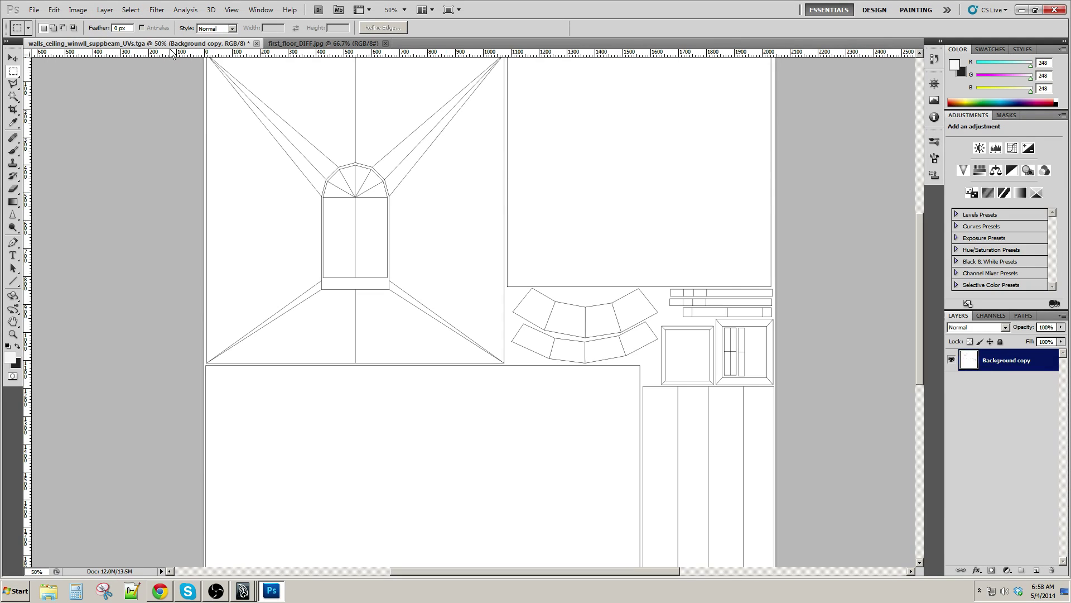
key(ctrl+minus)
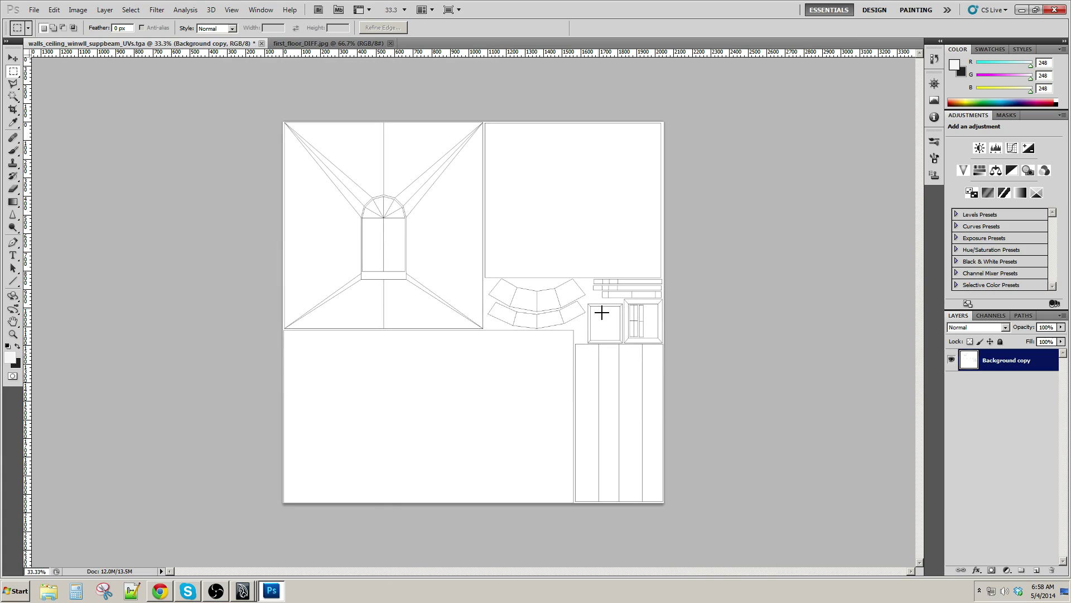
click(77, 9)
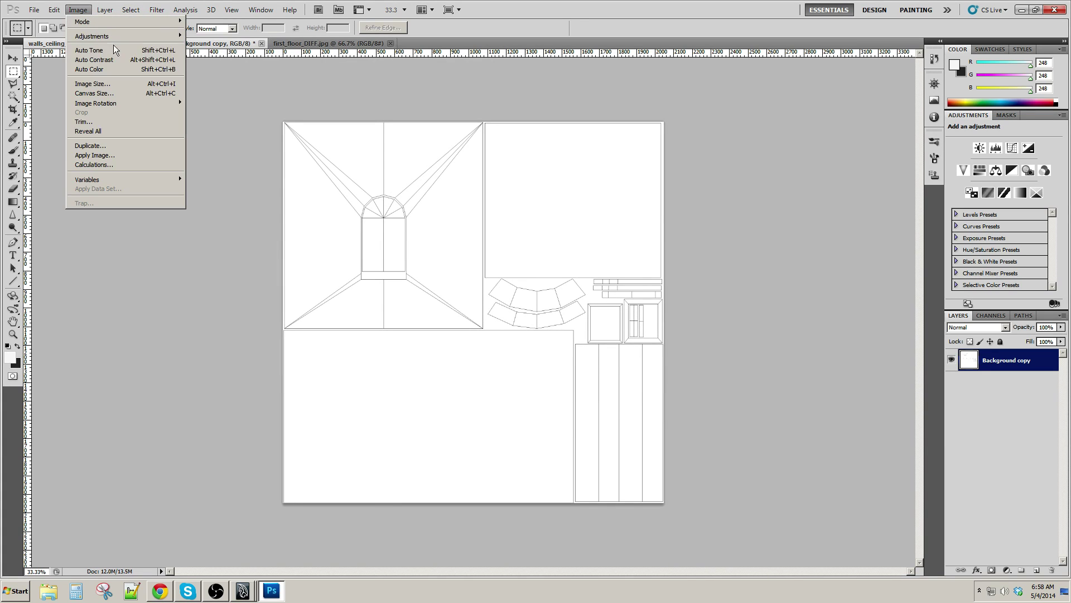
click(129, 88)
text(1024)
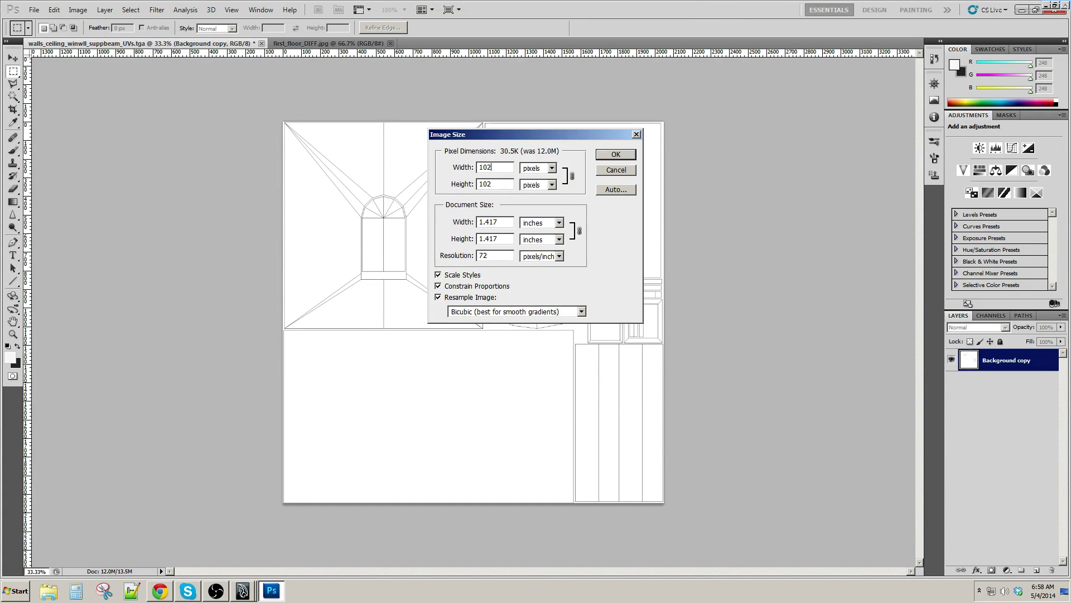
key(Return)
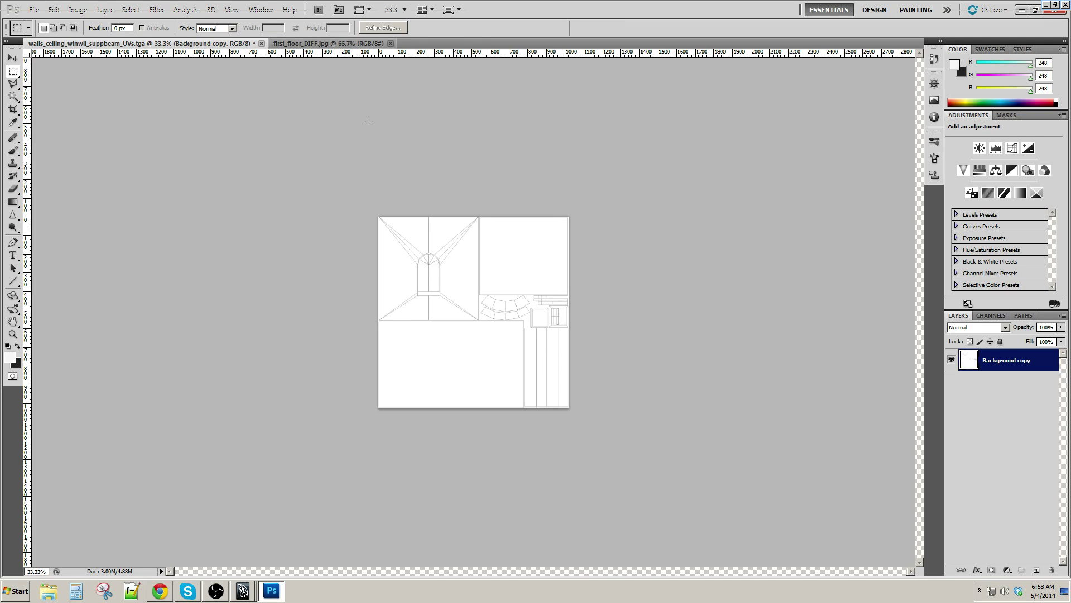
Copy the entire floor texture into the UV snapshot as a new layer and compare its alignment with the UV layout
key(ctrl+plus)
click(329, 44)
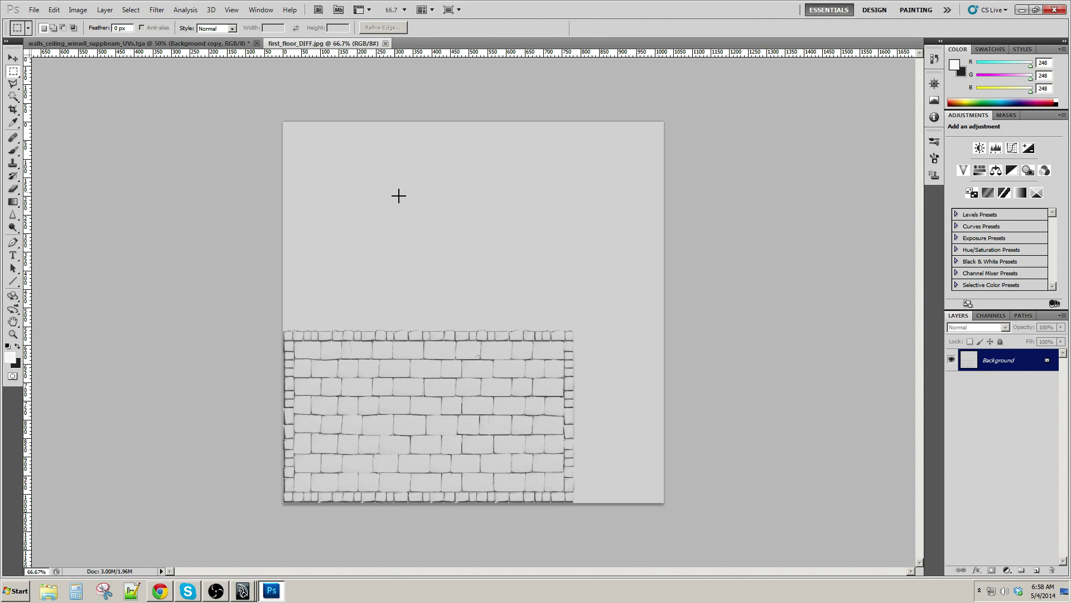
key(ctrl+a)
key(ctrl+Tab)
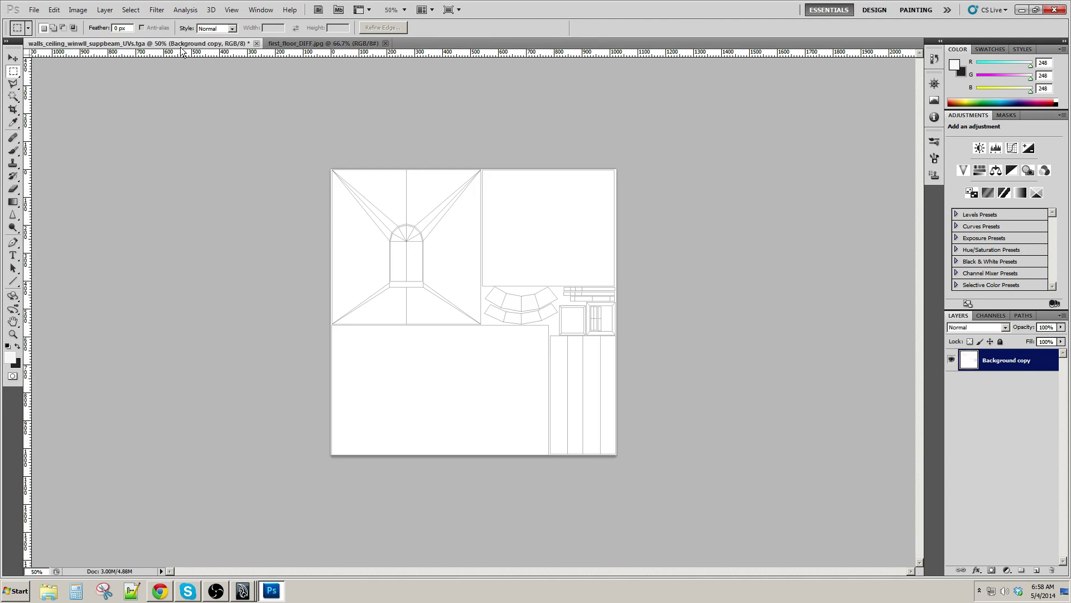
key(ctrl+v)
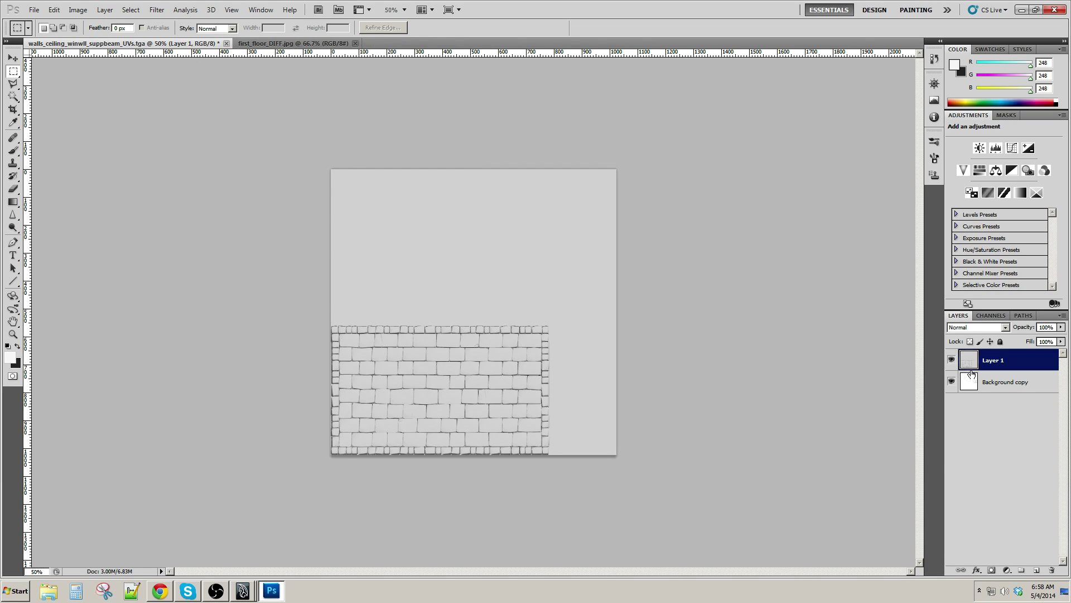
click(954, 362)
click(954, 361)
click(953, 361)
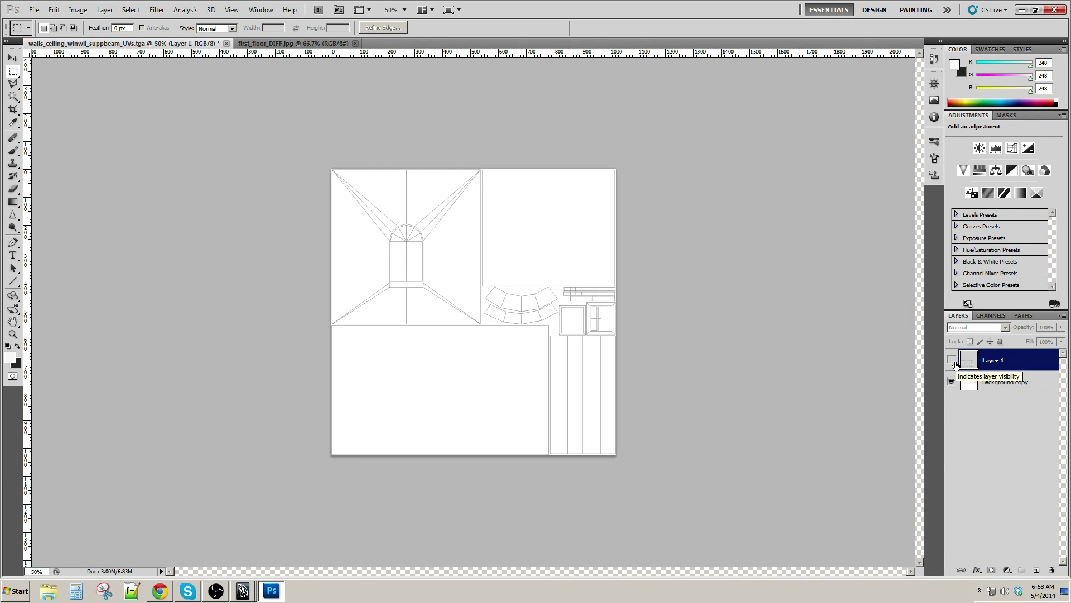
click(953, 362)
Move the Background copy layer above the pasted floor texture and rename it UVs
drag(1005, 383, 999, 361)
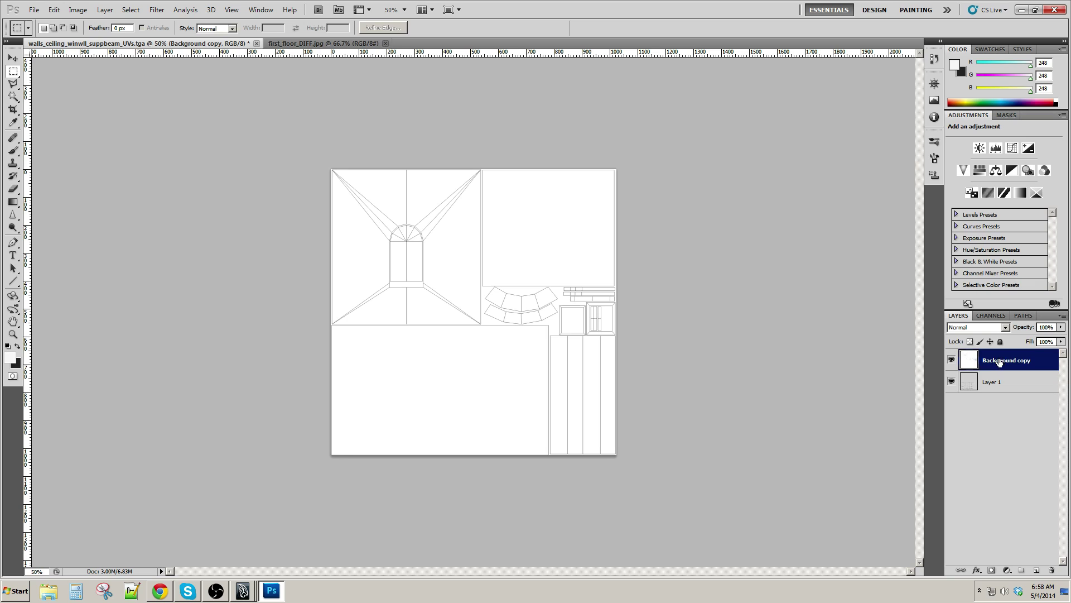
double_click(999, 360)
text(UVs)
key(Return)
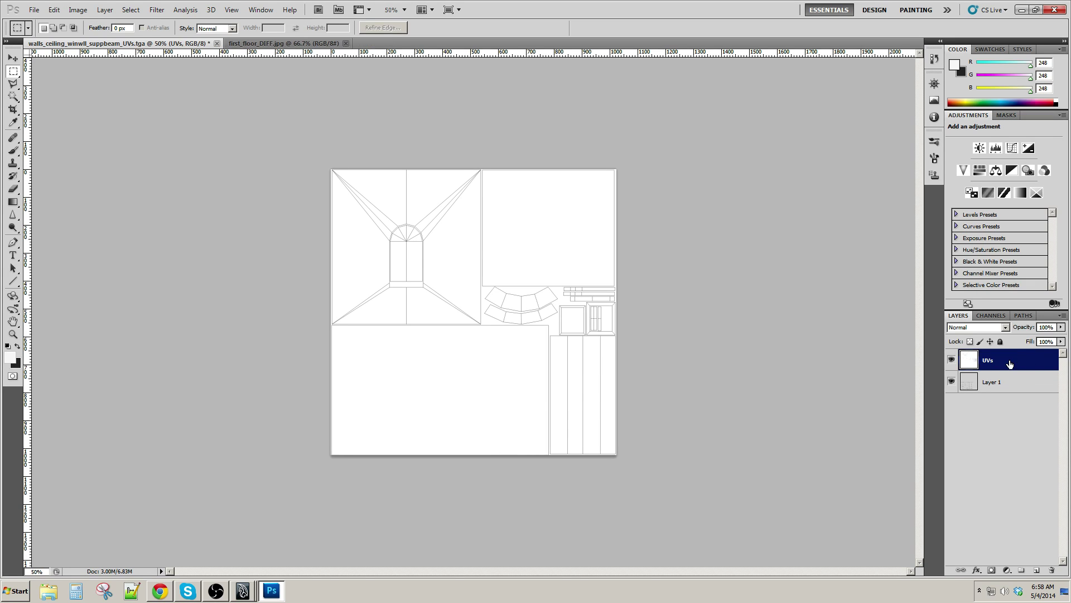
Set the UVs layer's blend mode to Multiply
click(957, 328)
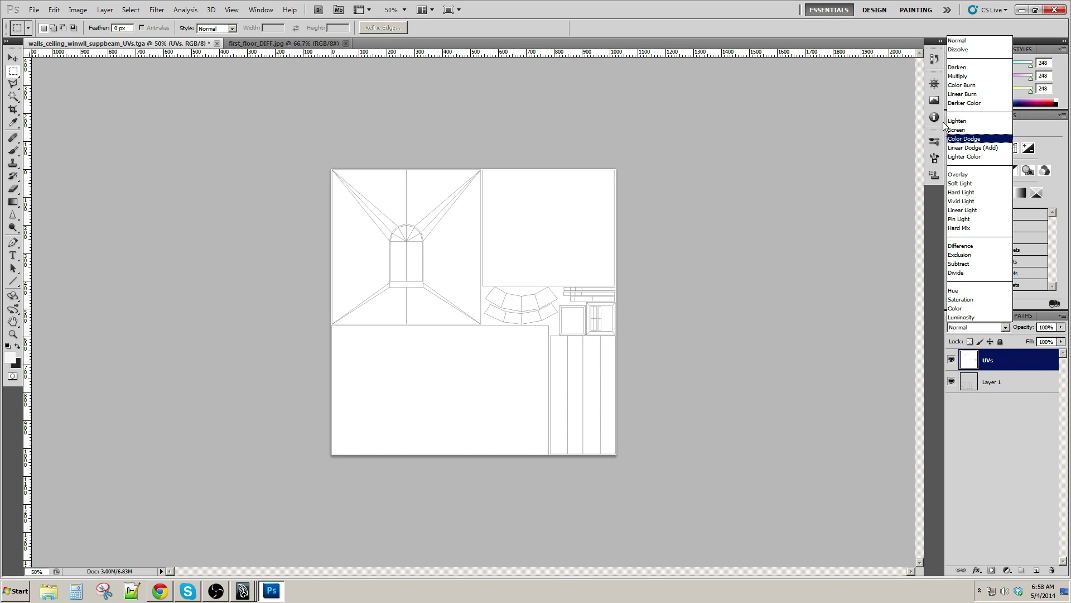
click(969, 78)
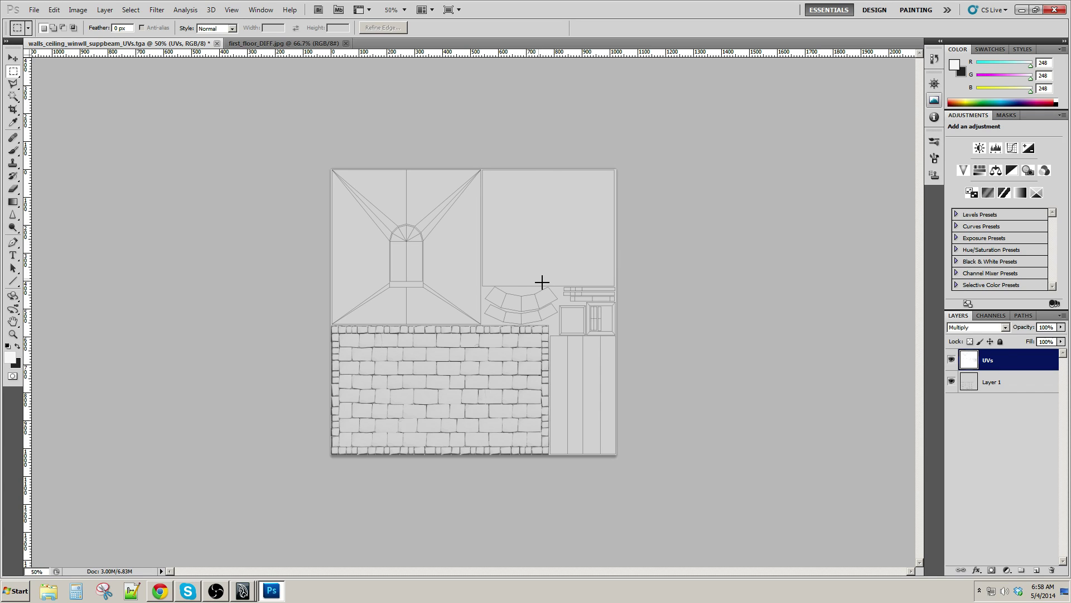
key(ctrl+equal)
Rename the pasted texture layer, Layer 1, as floor
click(976, 389)
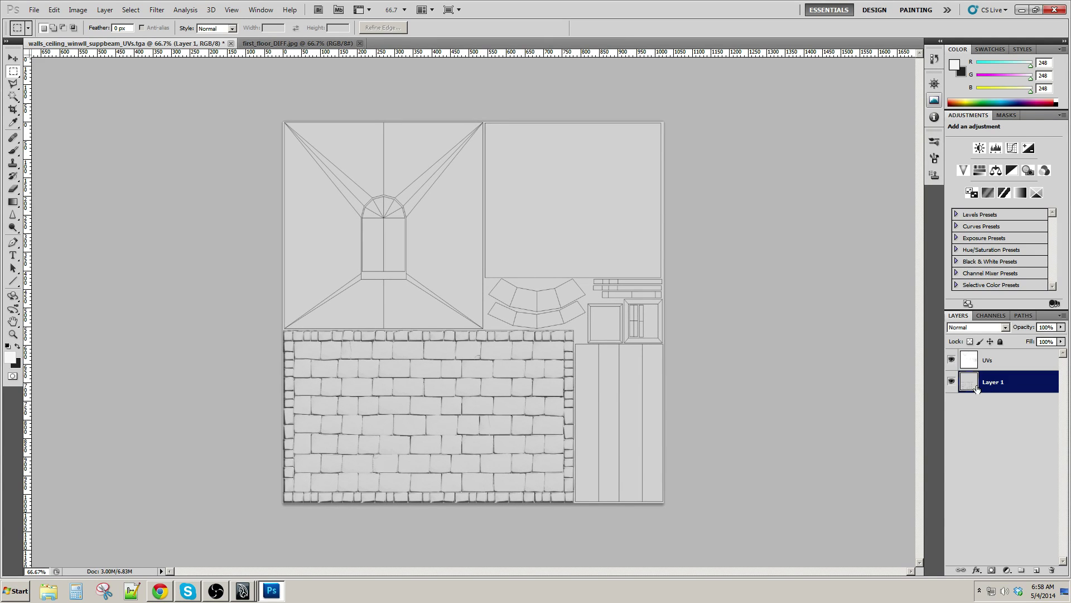
double_click(992, 385)
text(floor)
key(Return)
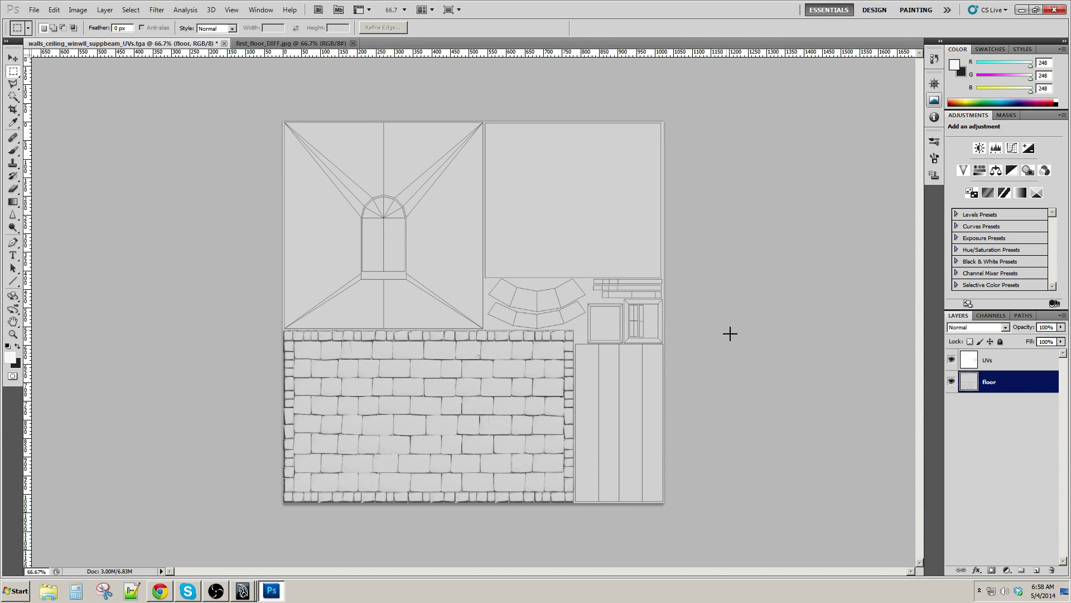
Select the areas above and to the right of the brick floor and delete them from the floor layer, then clear the selection
key(ctrl+equal)
scroll(550, 323, up, 3)
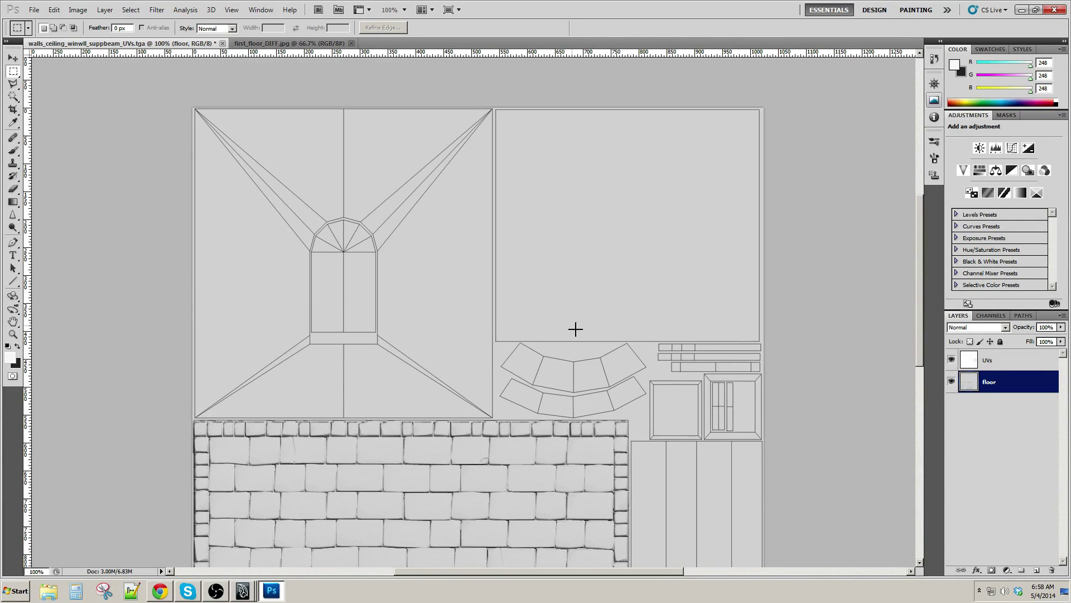
scroll(212, 124, right, 5)
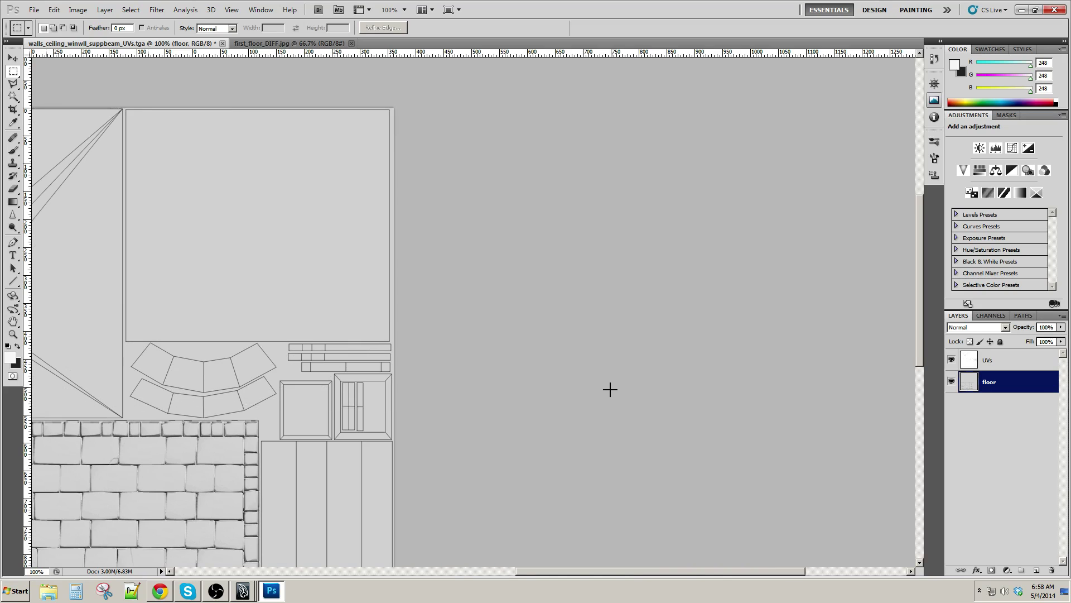
drag(360, 323, 769, 303)
drag(593, 301, 591, 332)
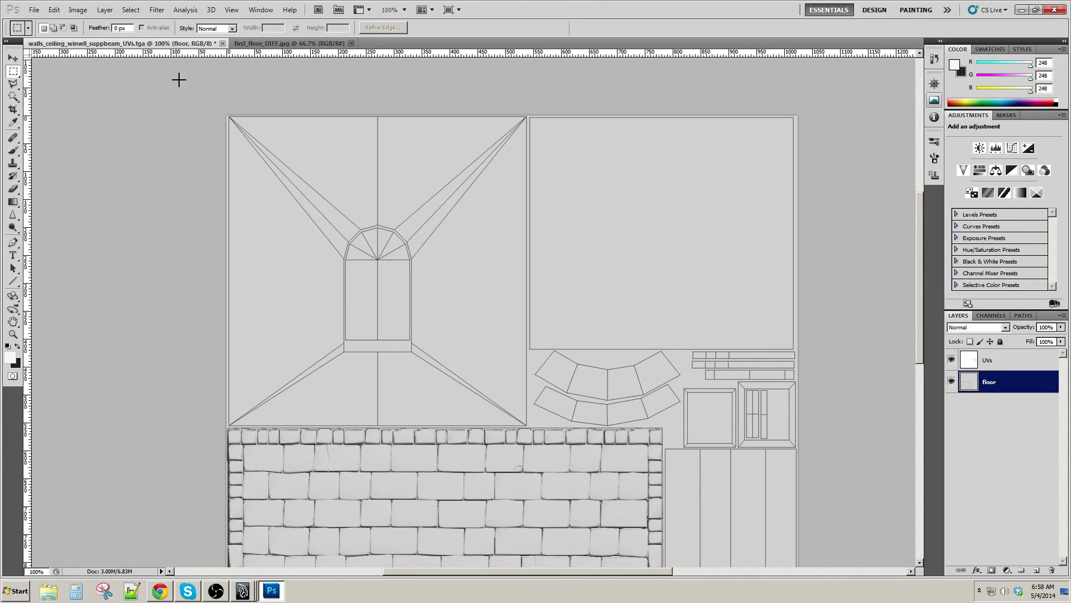
click(536, 217)
drag(227, 117, 862, 427)
drag(811, 471, 729, 314)
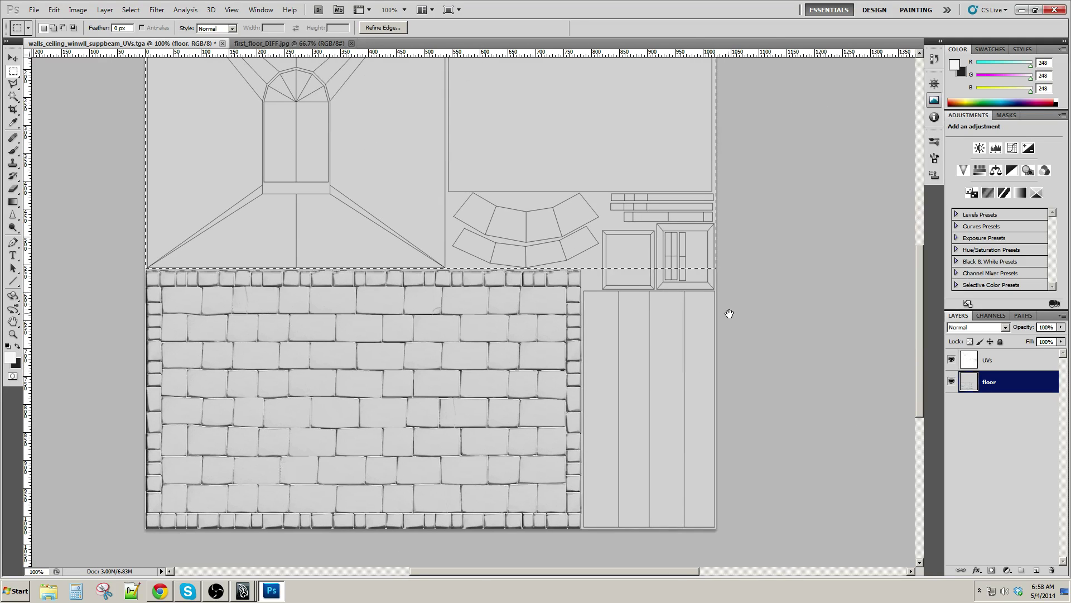
click(951, 381)
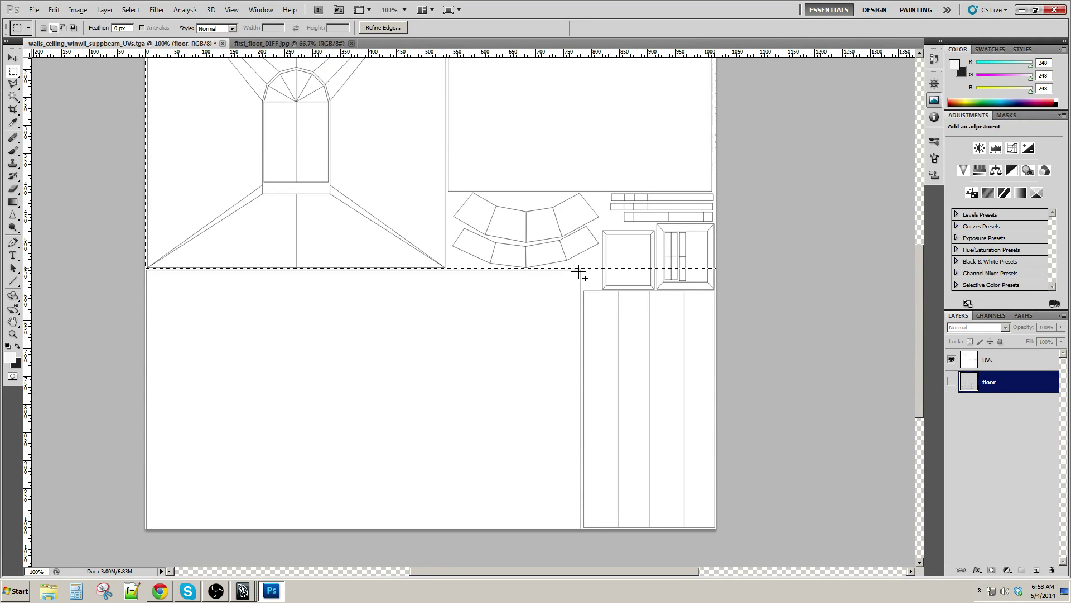
drag(583, 264, 800, 550)
click(951, 382)
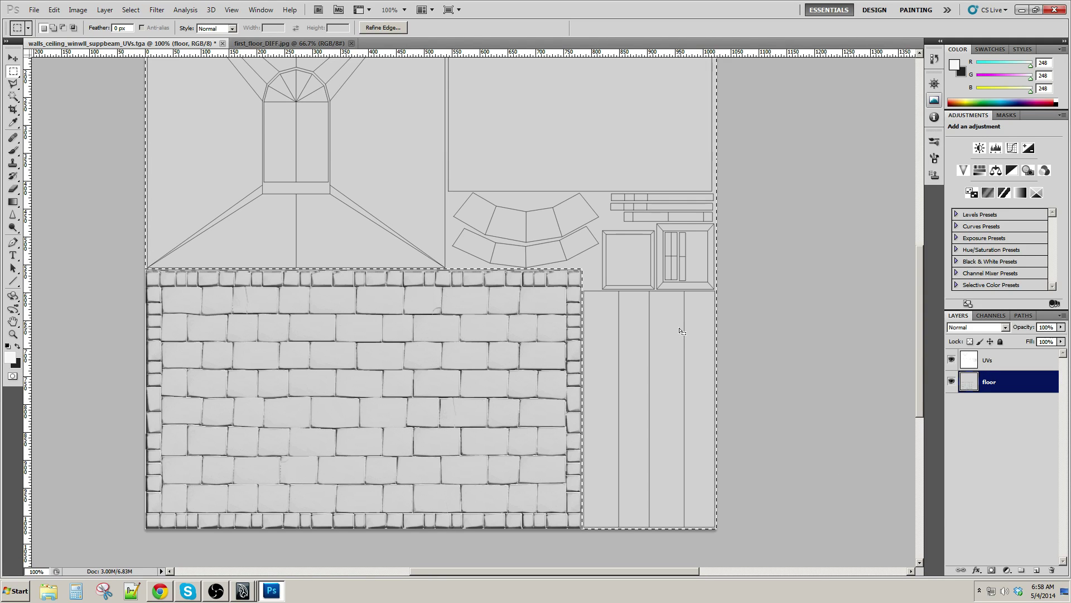
key(Delete)
key(ctrl+d)
drag(494, 270, 518, 333)
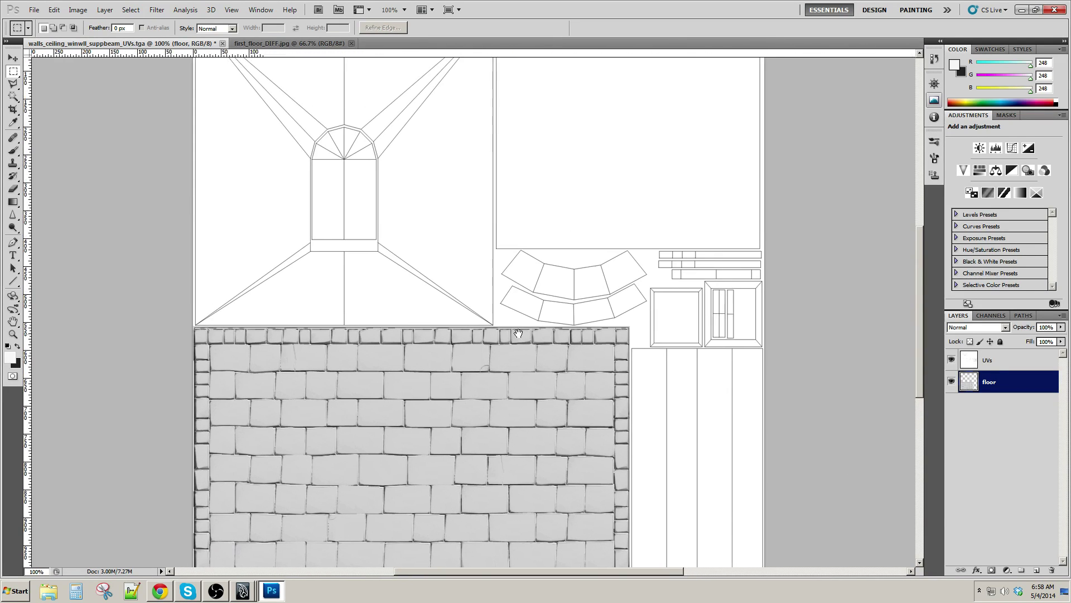
Save the layered texture in Photoshop PSD format as walls_ceiling_winwll_suppbeam_DIFF.psd in the north_MysticBlacksmith folder
key(ctrl+minus)
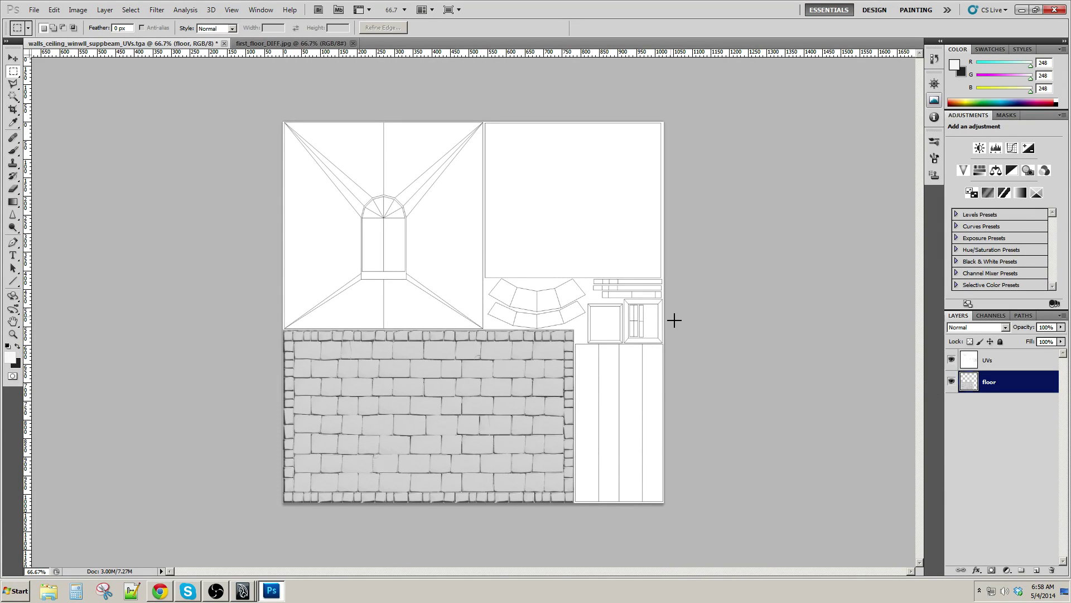
click(951, 360)
click(951, 359)
key(ctrl+shift+s)
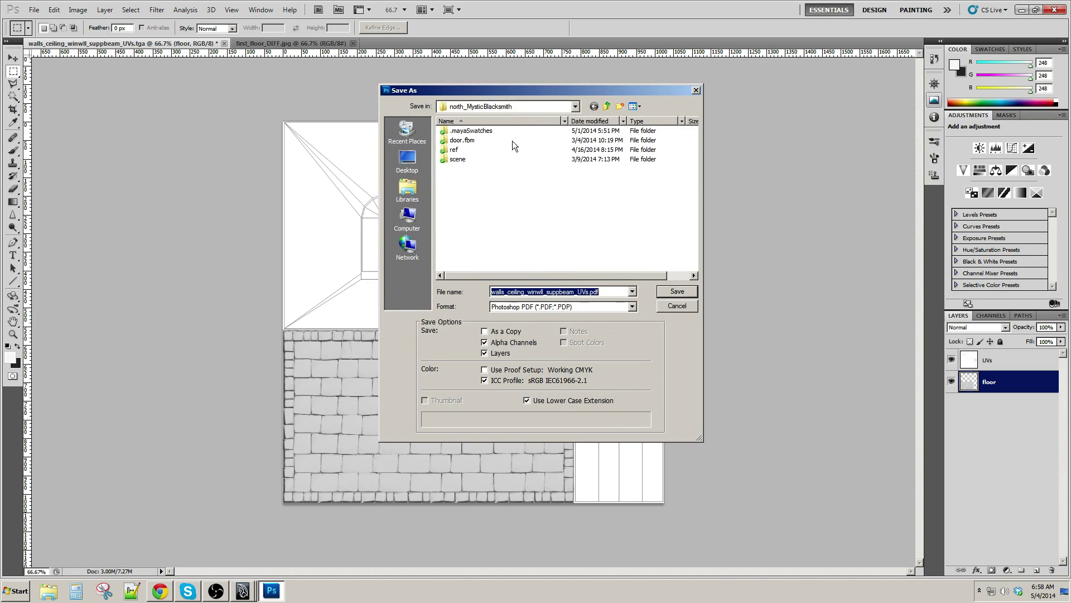
click(581, 307)
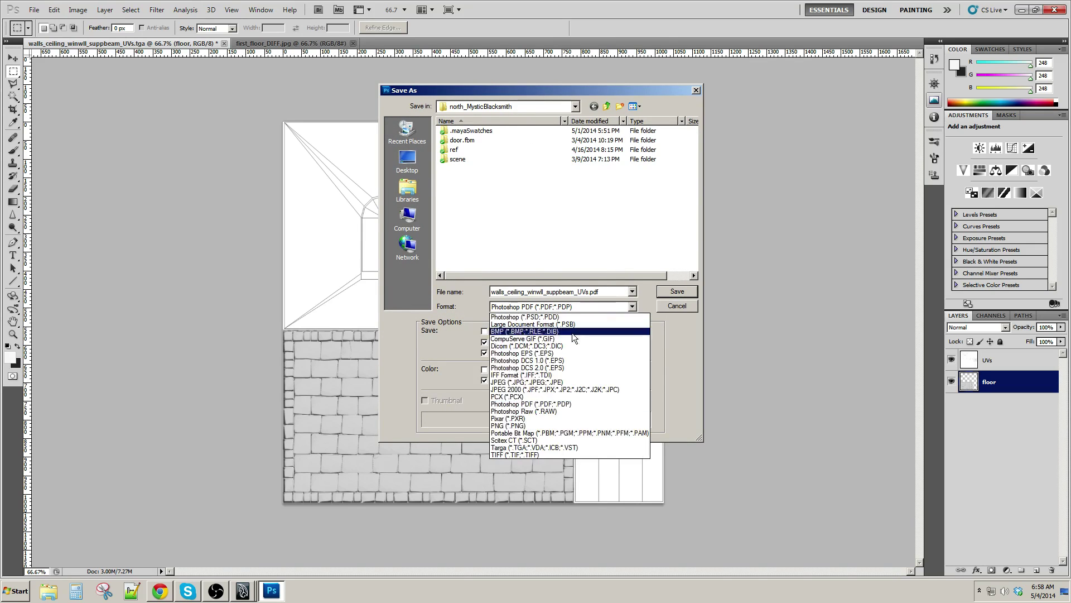
click(539, 317)
click(585, 295)
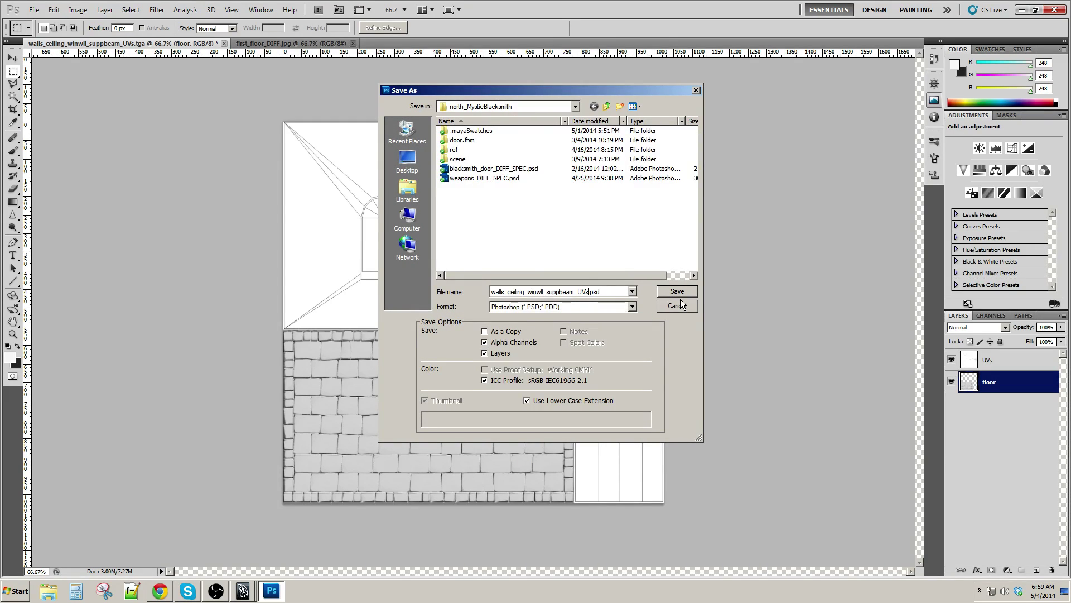
key(BackSpace)
key(BackSpace)
key(BackSpace)
text(DIFF_)
key(BackSpace)
click(677, 291)
key(Return)
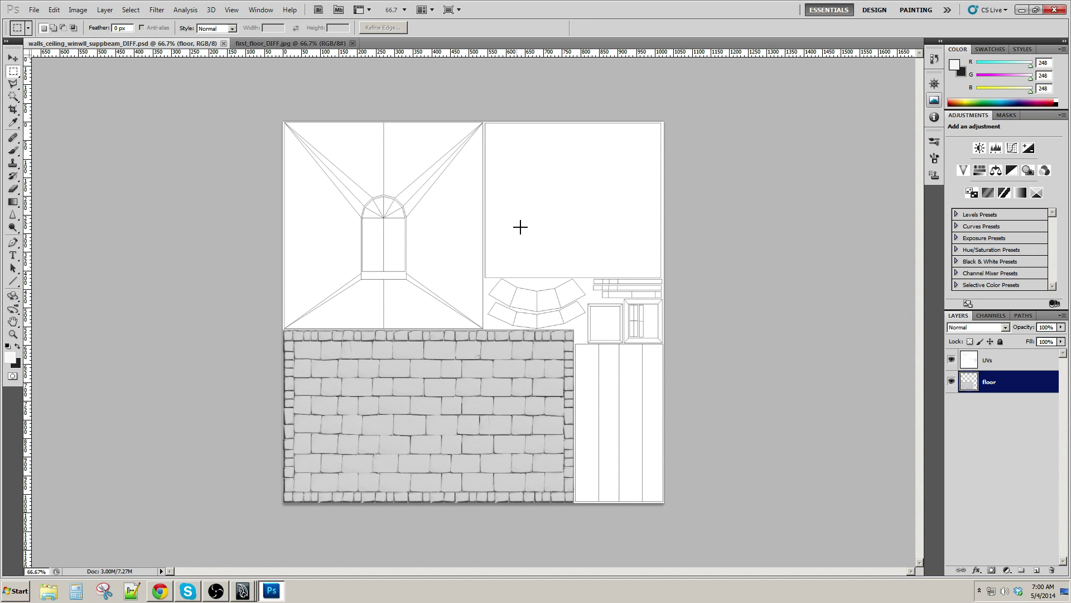
Create a layer group named Floor below the UVs layer and move the floor layer into it
key(ctrl+plus)
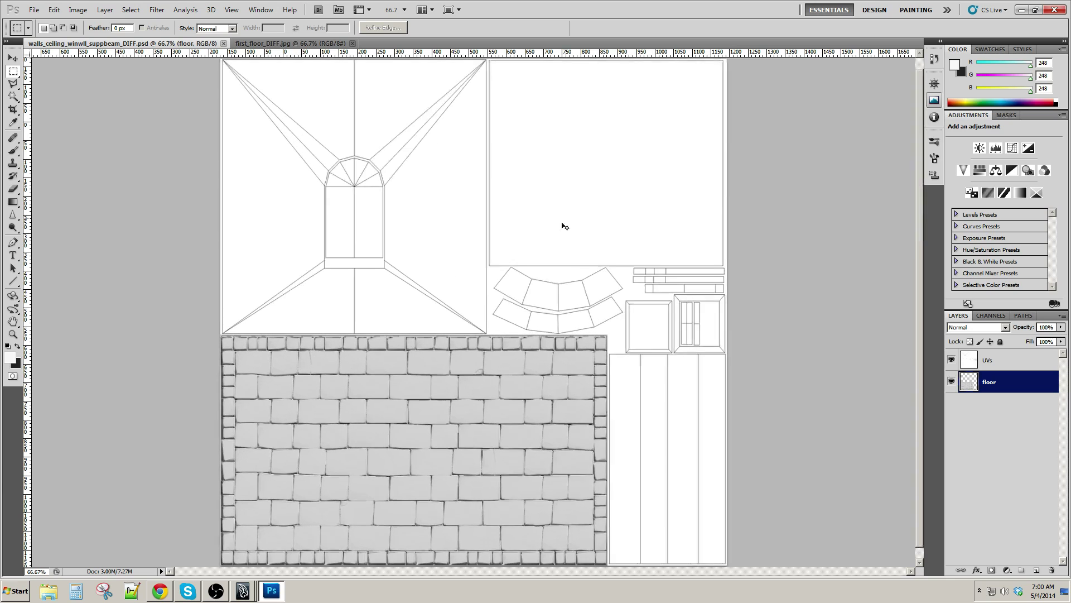
drag(471, 273, 548, 201)
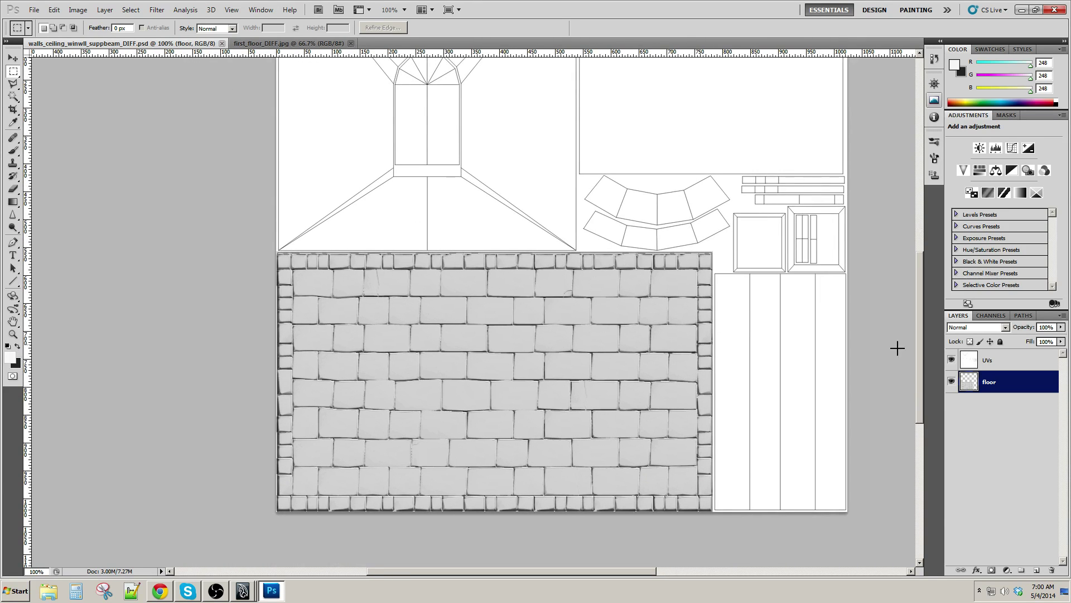
click(1021, 570)
double_click(1035, 377)
text(F)
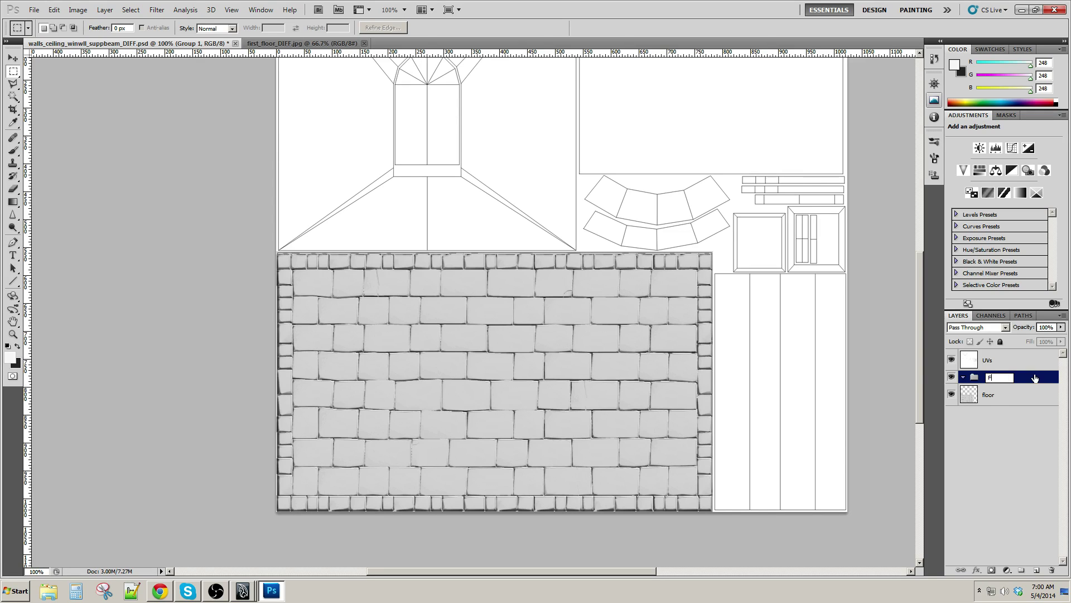
text(loor)
key(Return)
drag(1004, 397, 1022, 377)
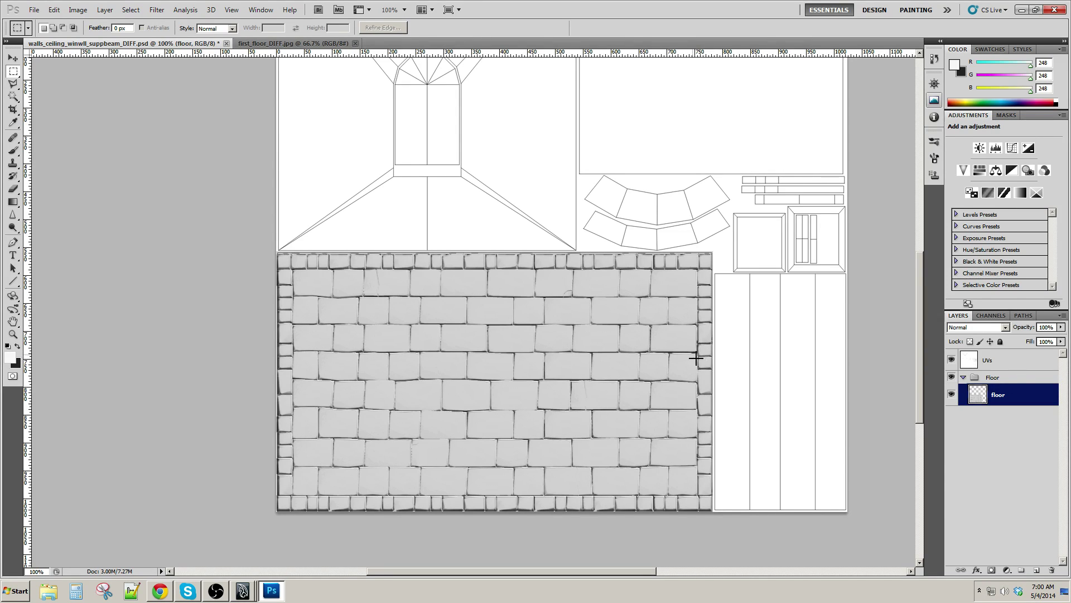
Select the rectangular brick floor area and add it as a layer mask to the Floor group
key(ctrl+plus)
key(ctrl+minus)
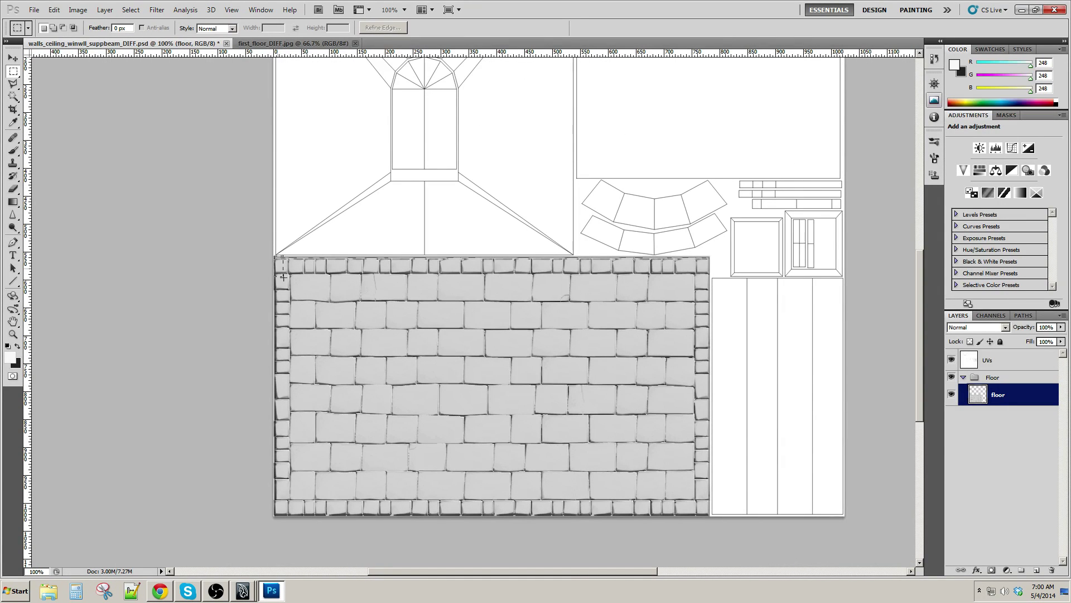
drag(283, 277, 710, 521)
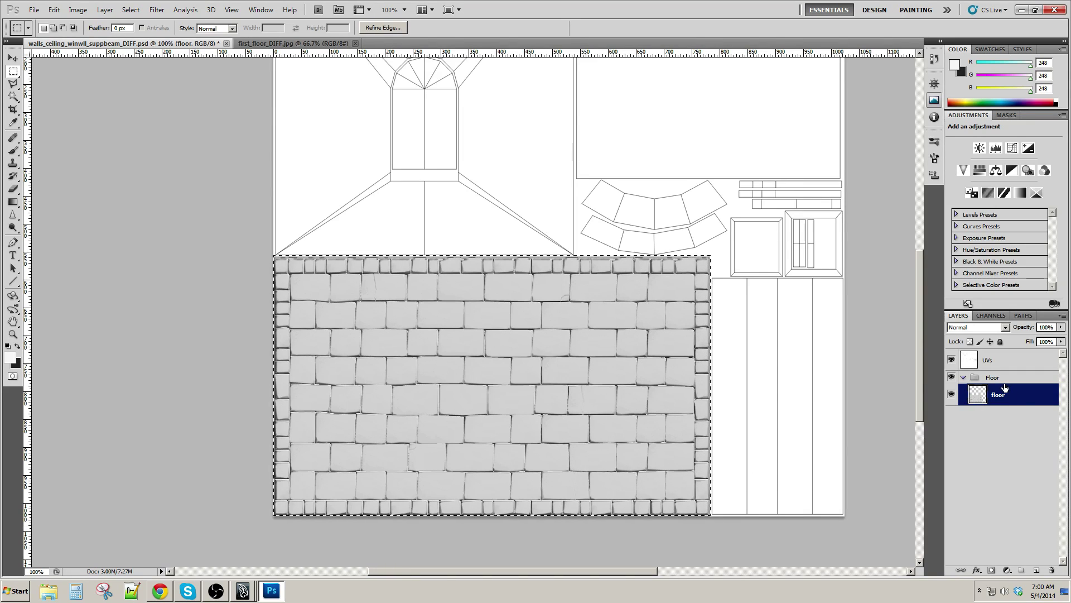
click(1033, 379)
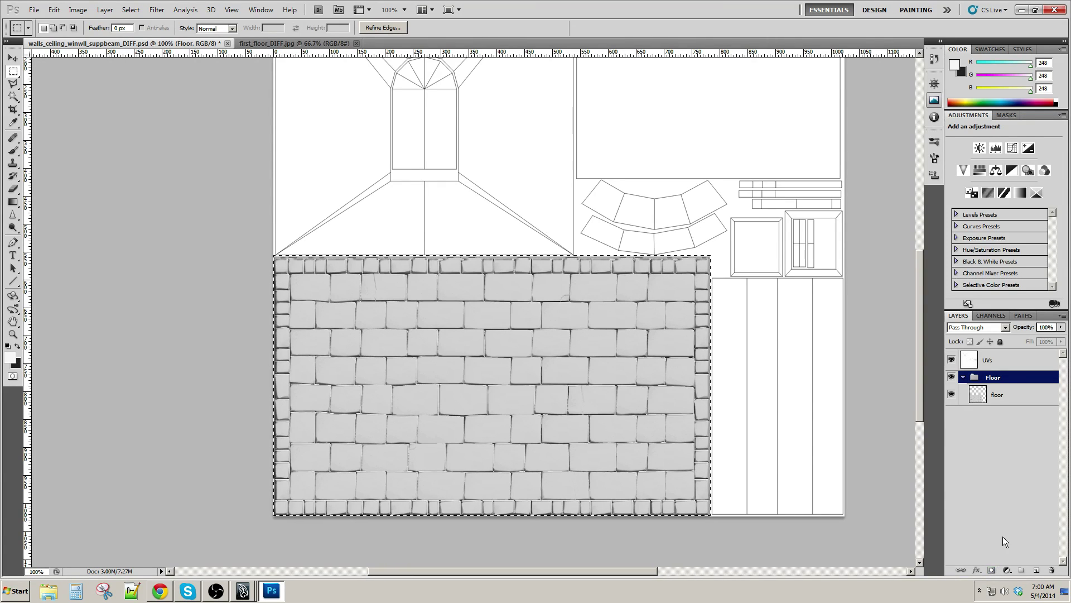
click(993, 569)
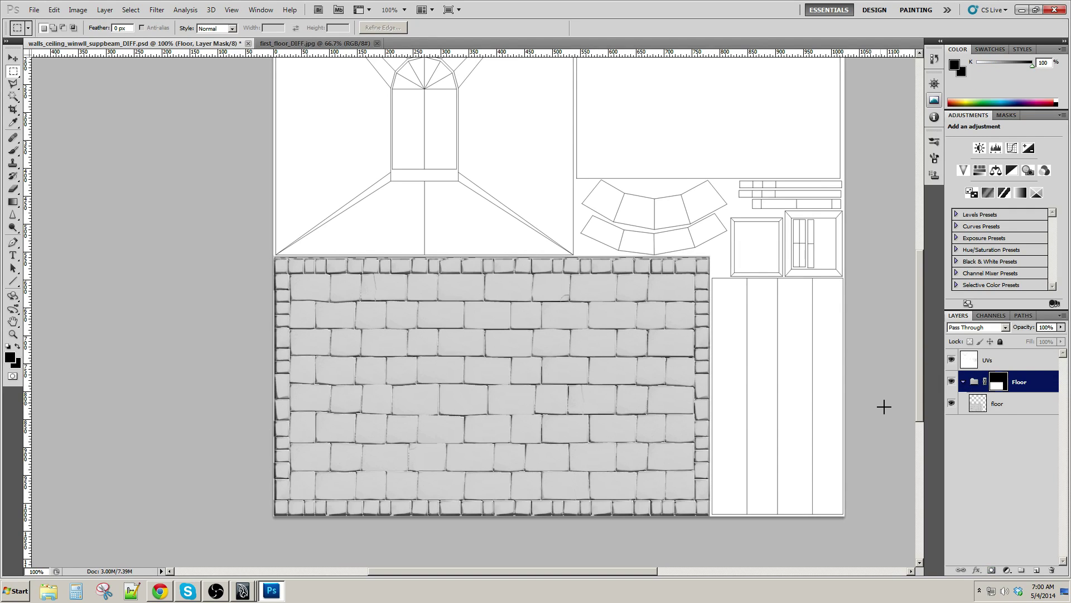
Target the floor layer and set up the Brush tool with pure red (ff0000) and a hard round tip
key(b)
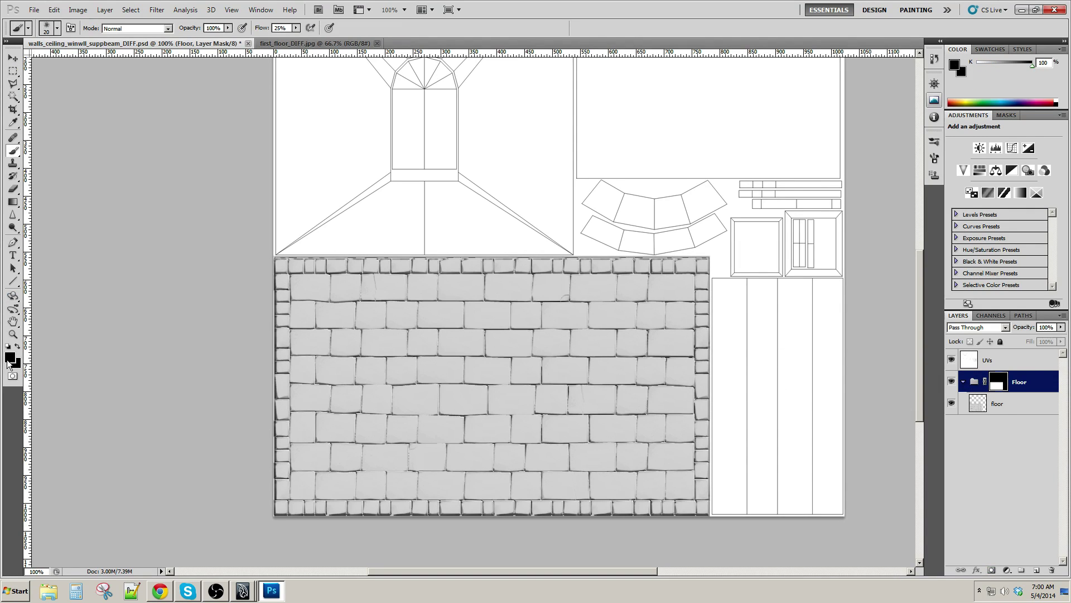
click(1013, 404)
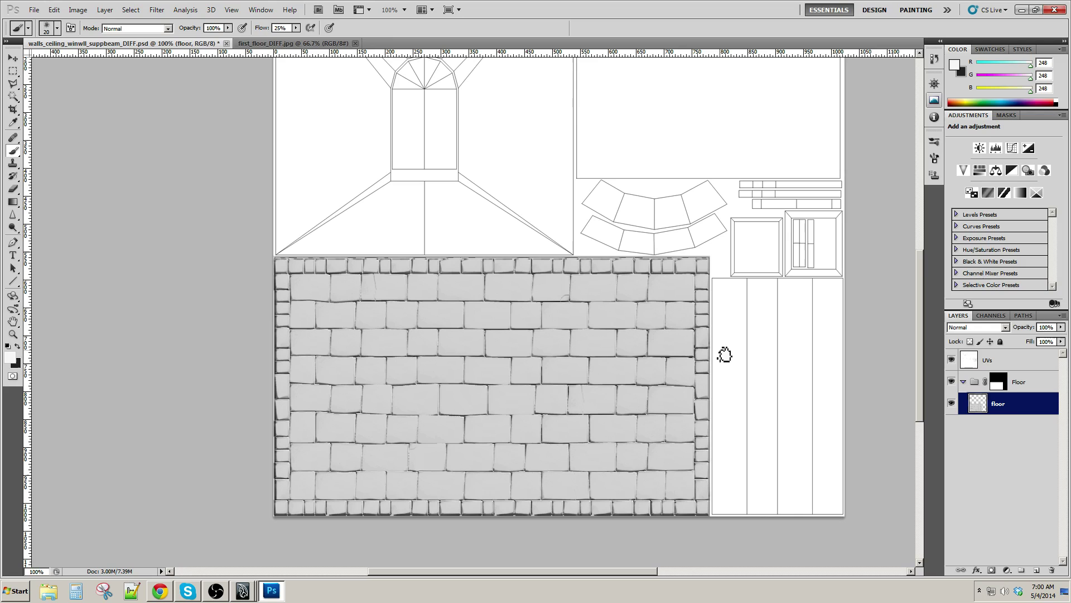
click(10, 357)
drag(246, 322, 338, 245)
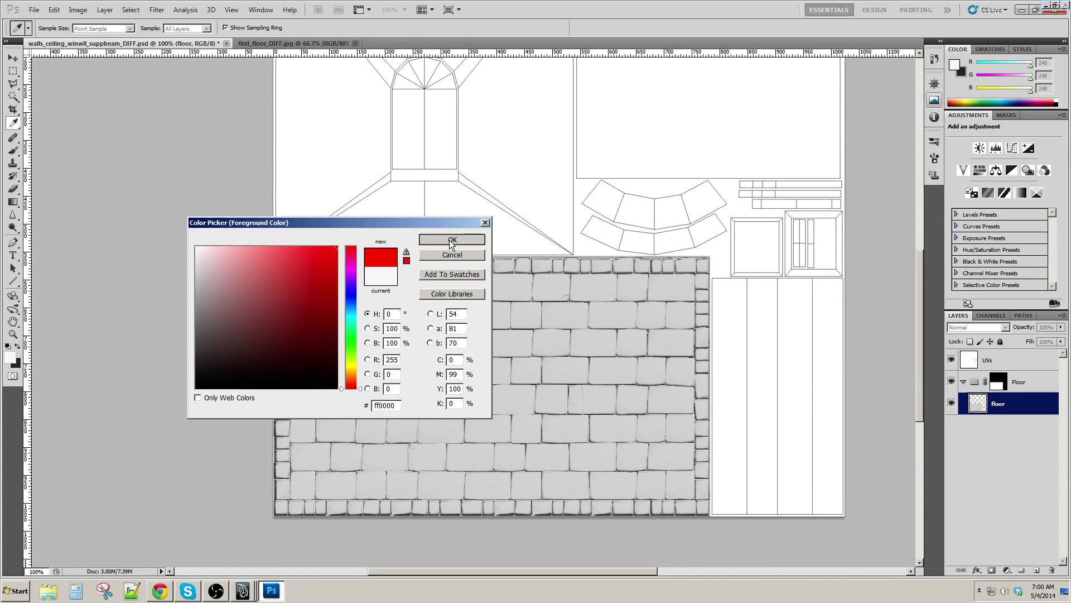
click(450, 240)
click(58, 27)
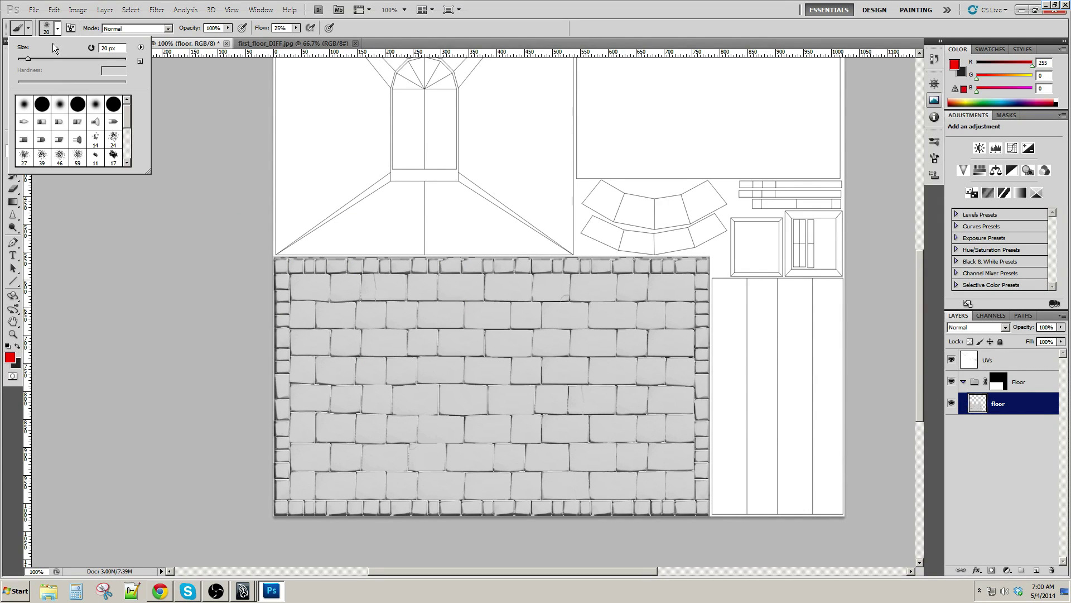
click(74, 107)
key(Return)
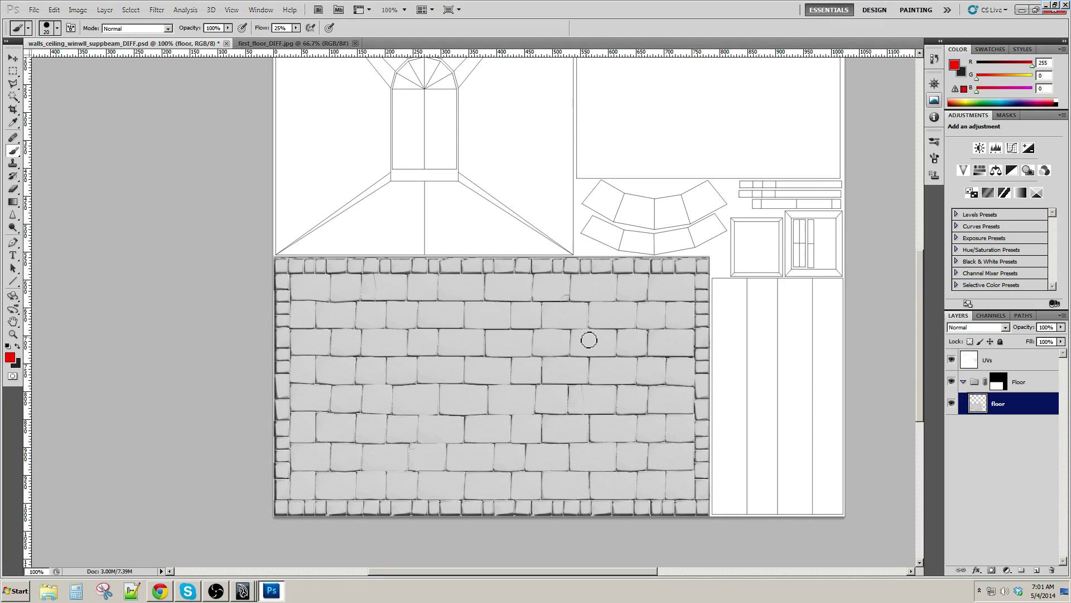
Test the Floor group's mask by painting red strokes across the brick floor's edges, undoing each stroke
drag(688, 362, 709, 351)
key(ctrl+z)
drag(616, 363, 756, 228)
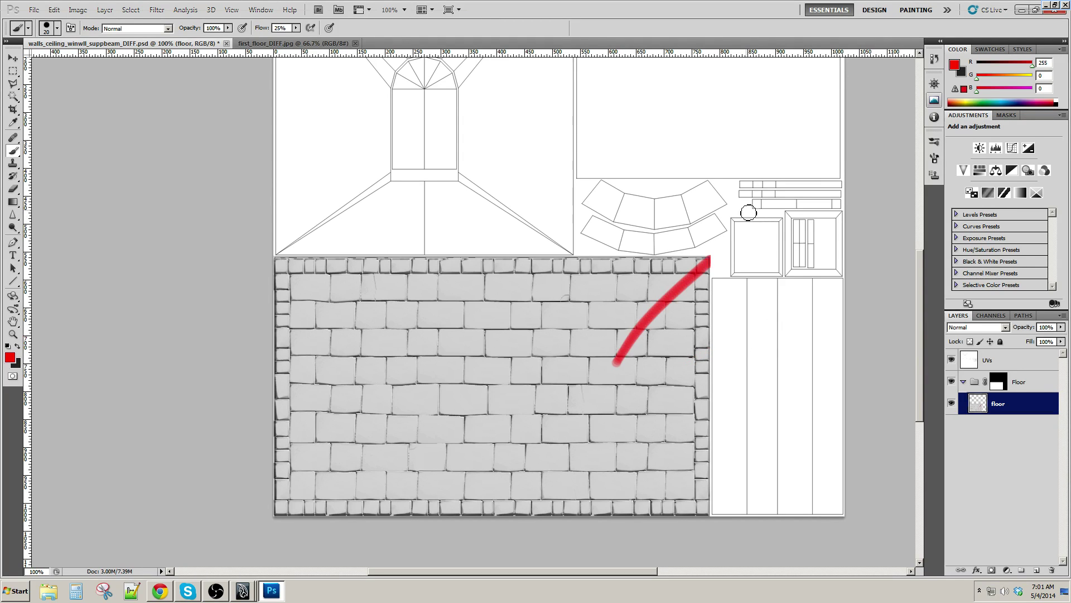
key(ctrl+z)
drag(634, 362, 767, 270)
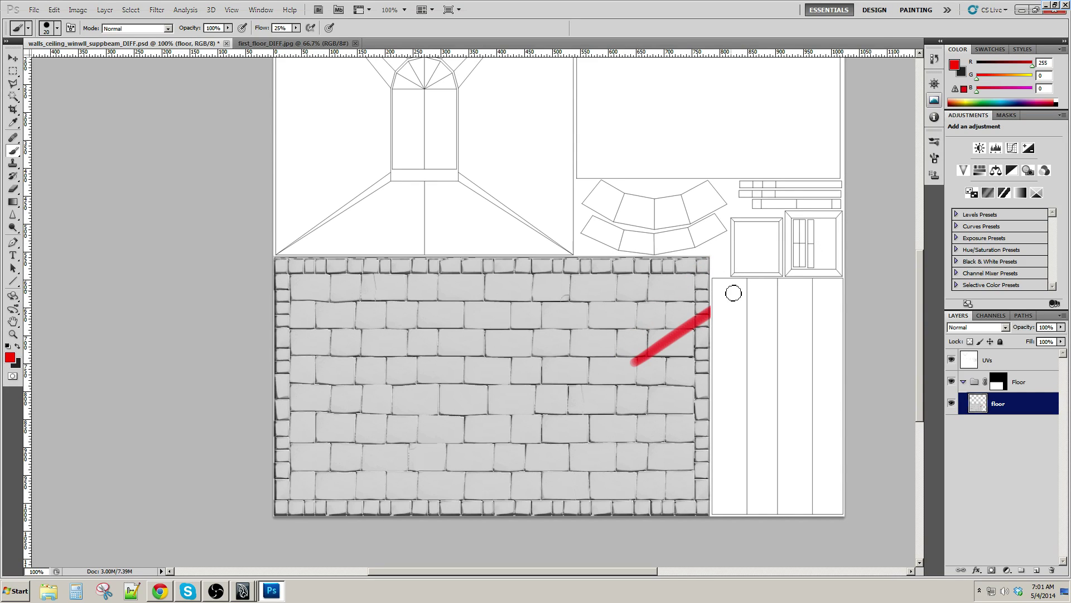
key(ctrl+z)
drag(631, 377, 758, 267)
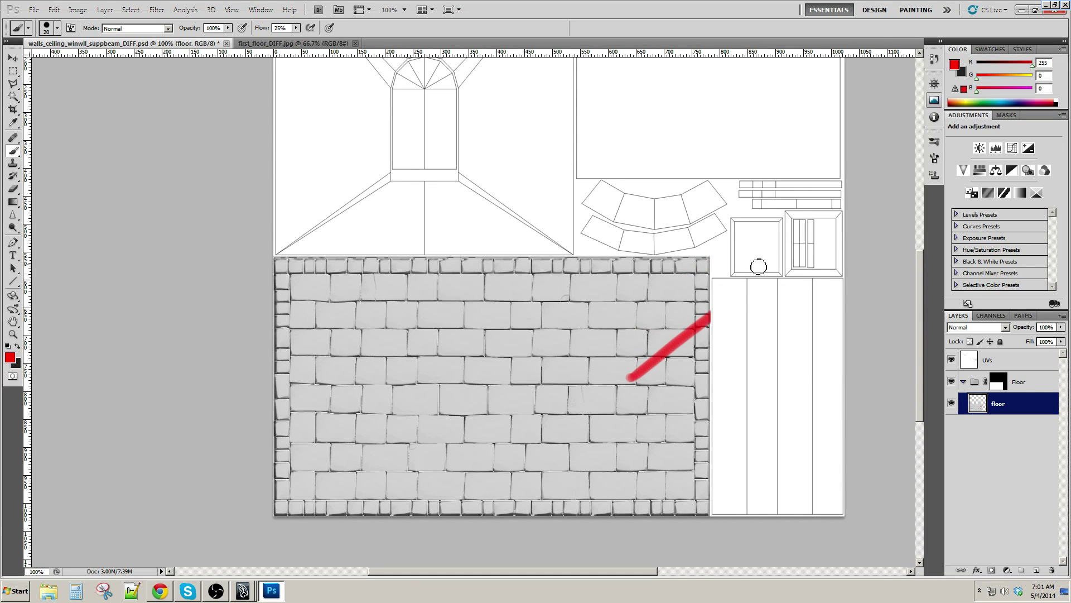
key(ctrl+z)
drag(658, 386, 773, 298)
key(ctrl+z)
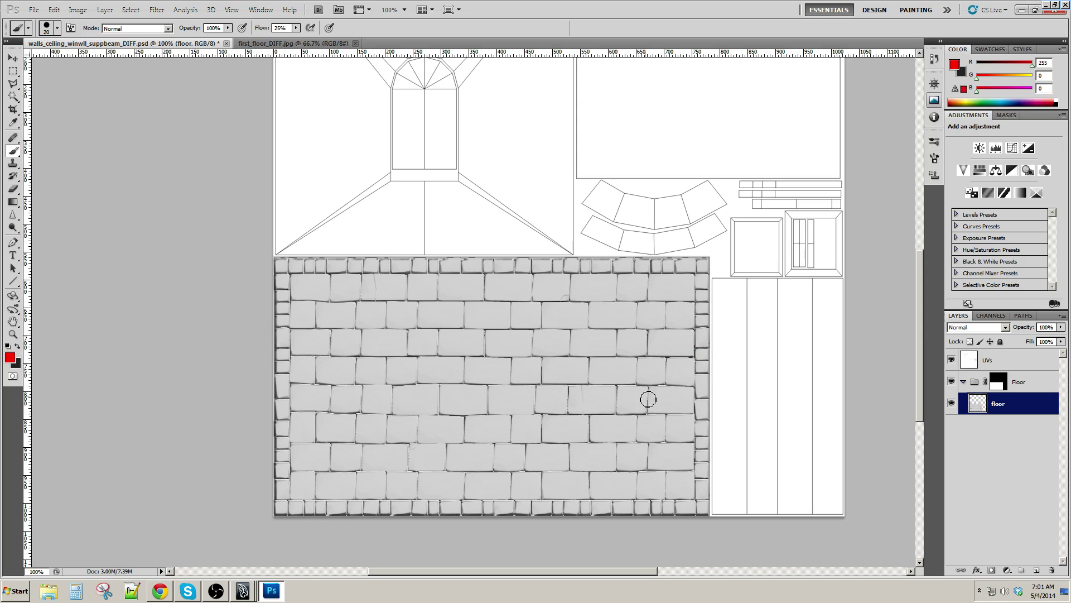
drag(647, 400, 717, 350)
key(ctrl+z)
drag(647, 463, 718, 410)
key(ctrl+z)
drag(678, 491, 717, 456)
key(ctrl+z)
drag(649, 413, 717, 366)
key(ctrl+z)
drag(633, 384, 719, 314)
key(ctrl+z)
drag(624, 339, 719, 277)
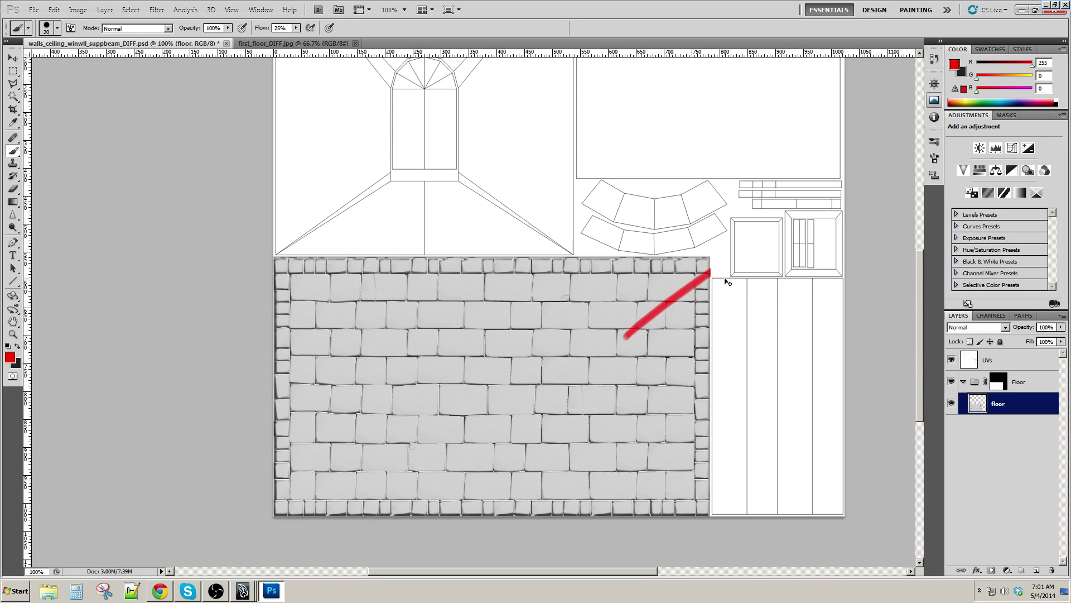
key(ctrl+z)
drag(657, 392, 717, 349)
key(ctrl+z)
drag(671, 452, 717, 410)
key(ctrl+z)
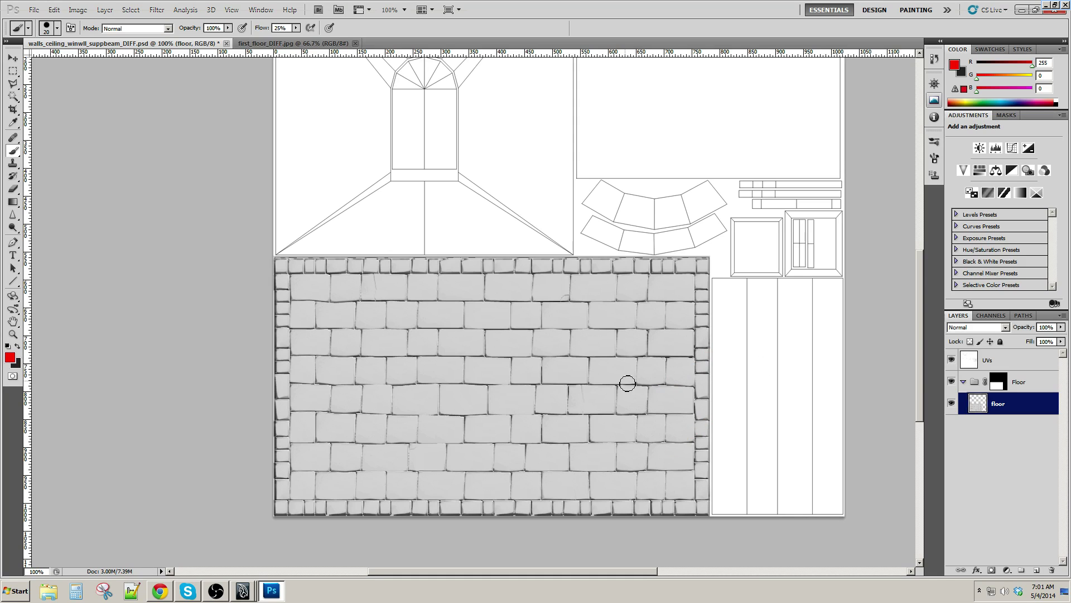
drag(360, 413, 623, 255)
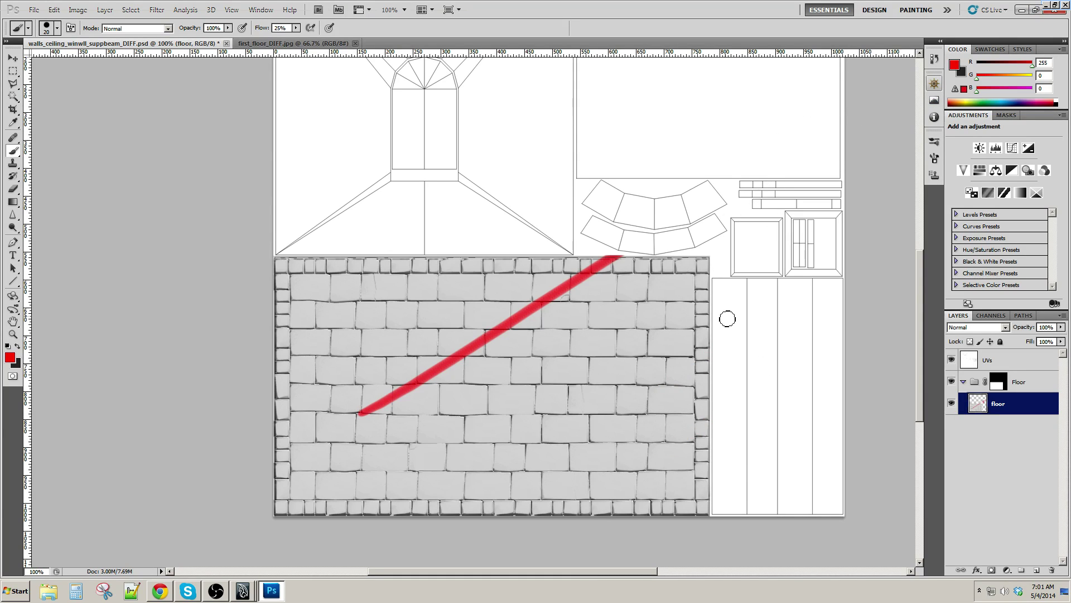
key(ctrl+z)
key(alt+bracketright)
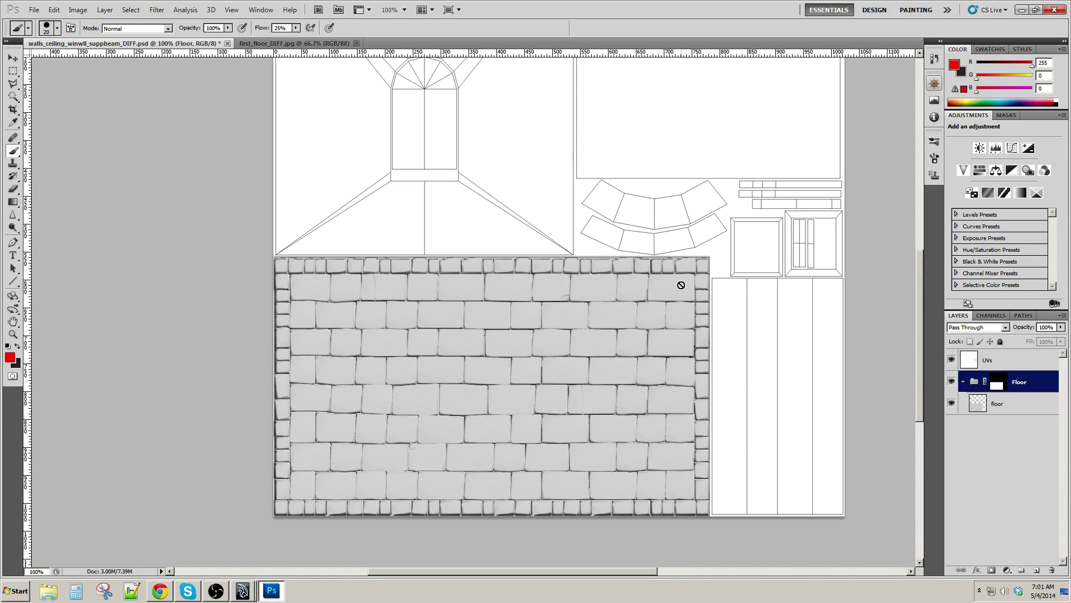
click(1006, 411)
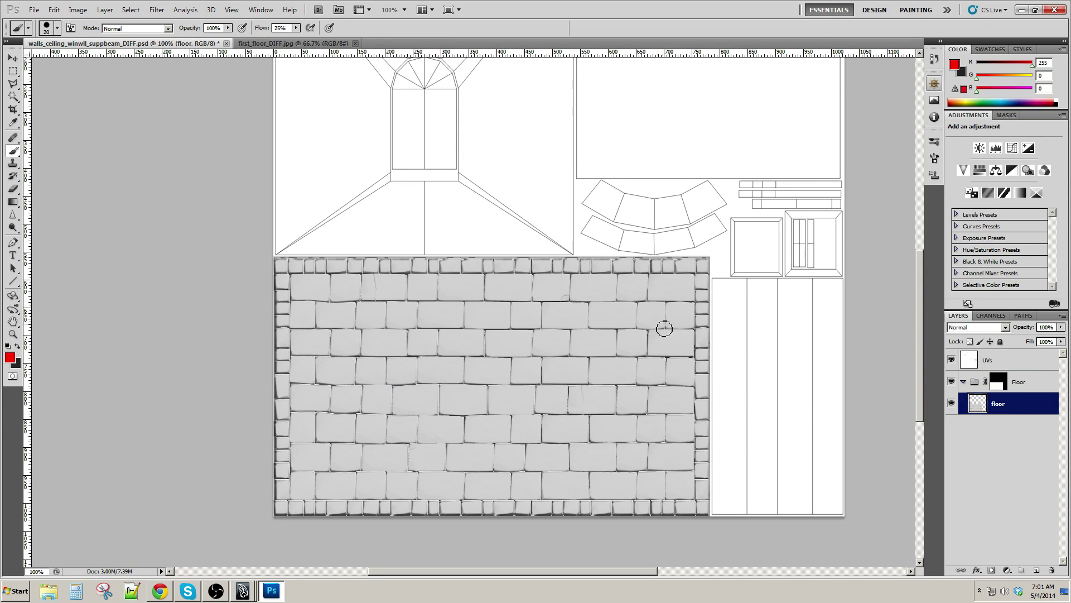
drag(645, 363, 708, 342)
key(ctrl+z)
Add a new layer above the floor layer inside the Floor group and rename the floor layer as floorAO
key(ctrl+plus)
drag(579, 251, 445, 265)
drag(447, 473, 450, 326)
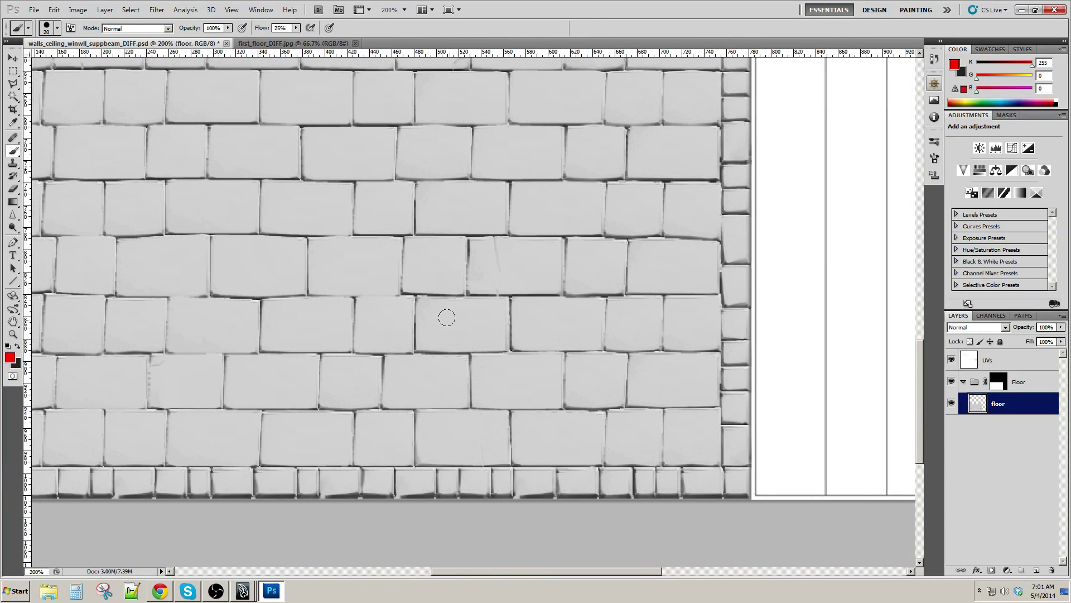
drag(366, 226, 466, 342)
key(m)
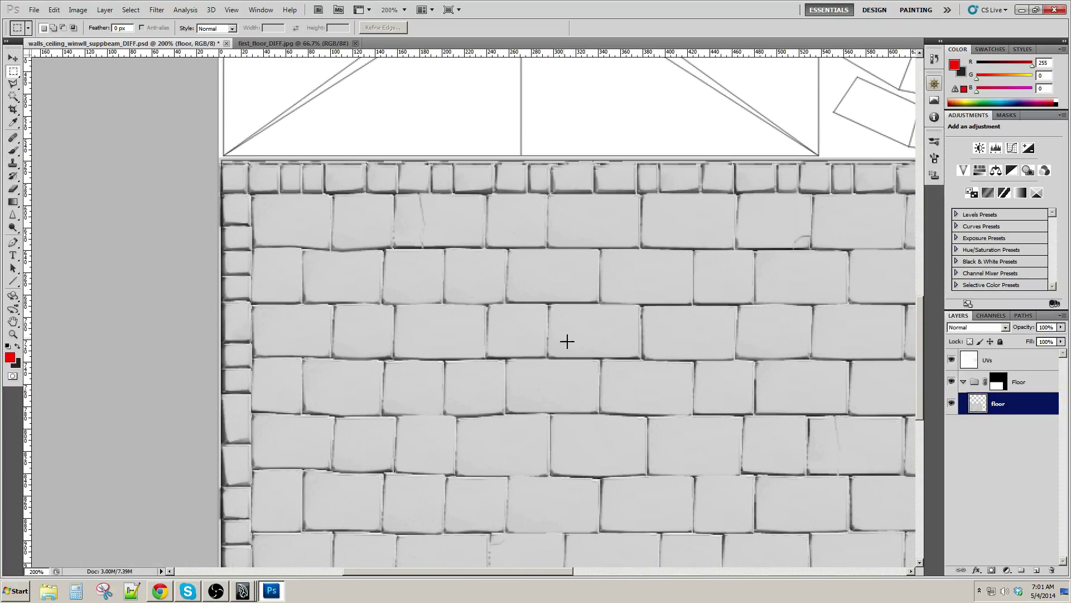
drag(567, 342, 443, 356)
click(1035, 570)
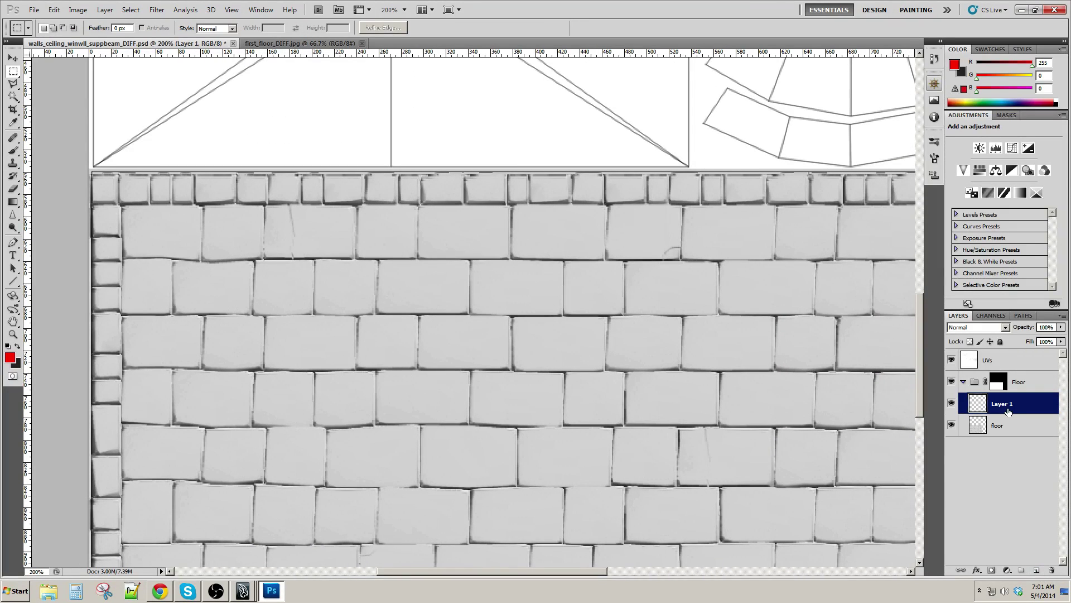
click(1003, 427)
double_click(1000, 427)
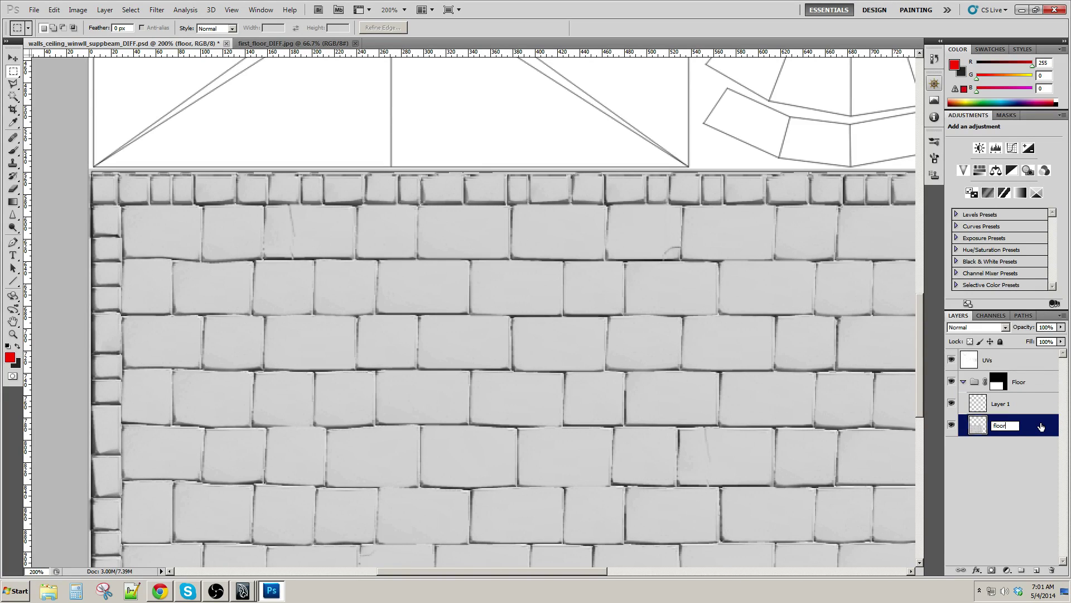
text(AO)
key(Return)
Rename the new empty layer above floorAO, Layer 1, as Darkgrey
drag(576, 367, 436, 351)
click(985, 404)
scroll(610, 353, up, 2)
scroll(610, 353, right, 2)
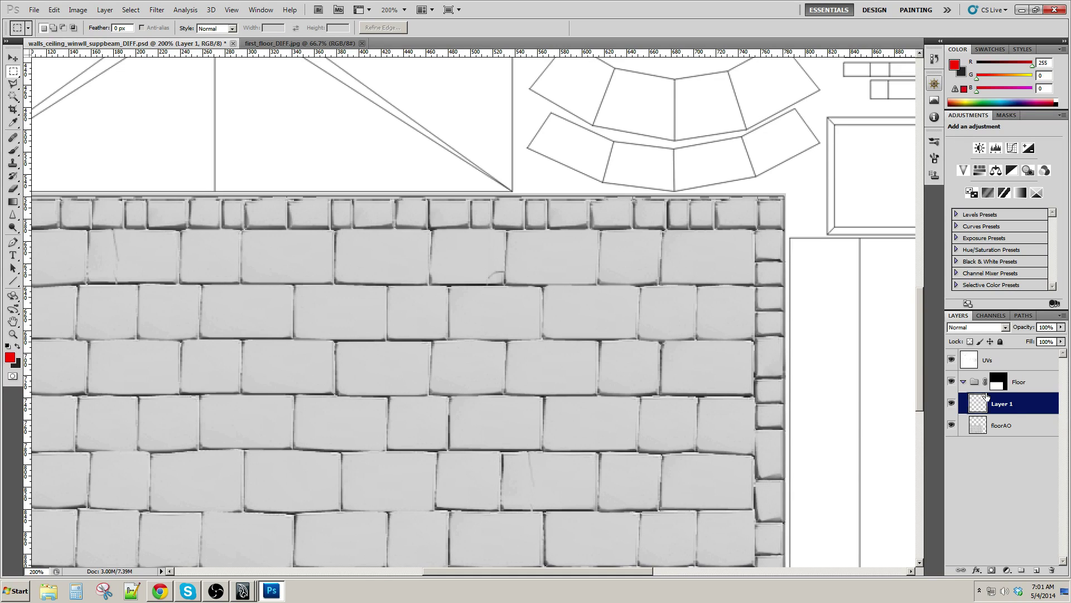
drag(432, 466, 549, 369)
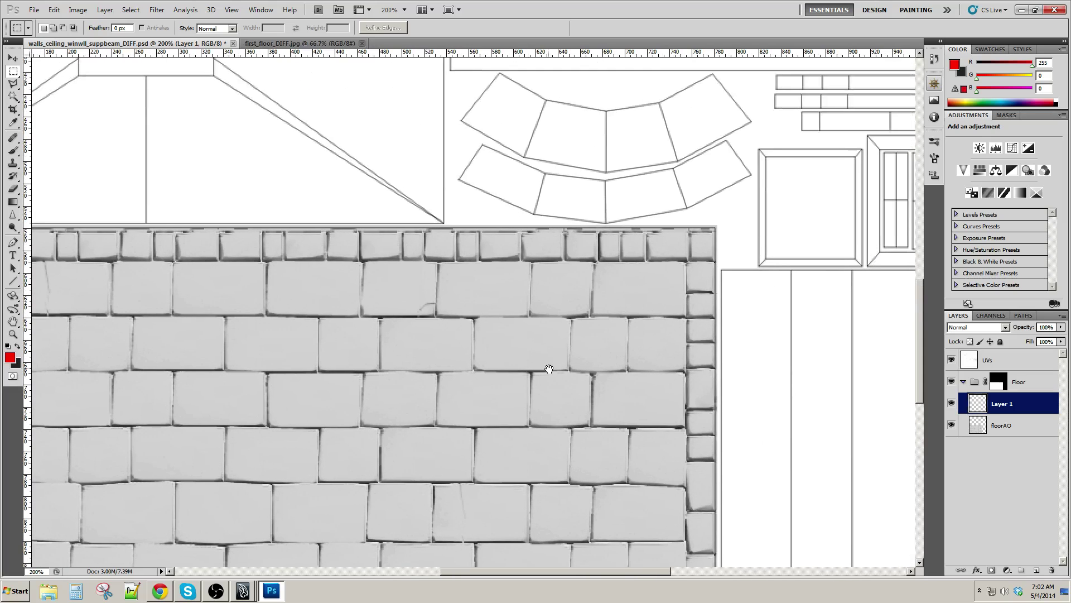
double_click(1005, 405)
text(DarkRock)
key(Return)
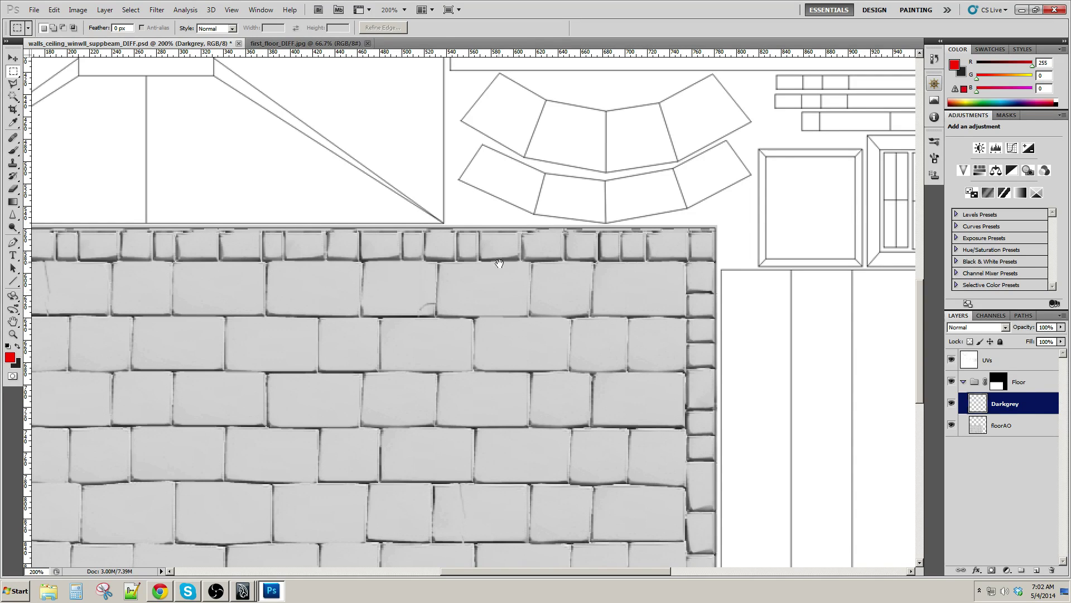
drag(500, 264, 753, 311)
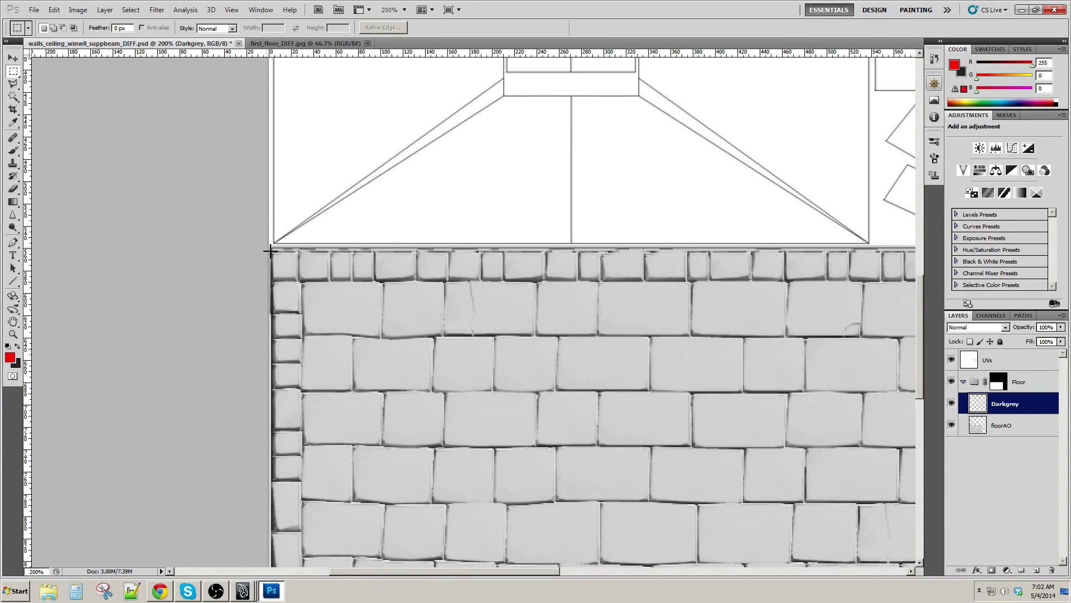
Select the row of small border bricks along the floor's upper edge and fill it with dark grey (333333) on the Darkgrey layer
drag(284, 247, 52, 249)
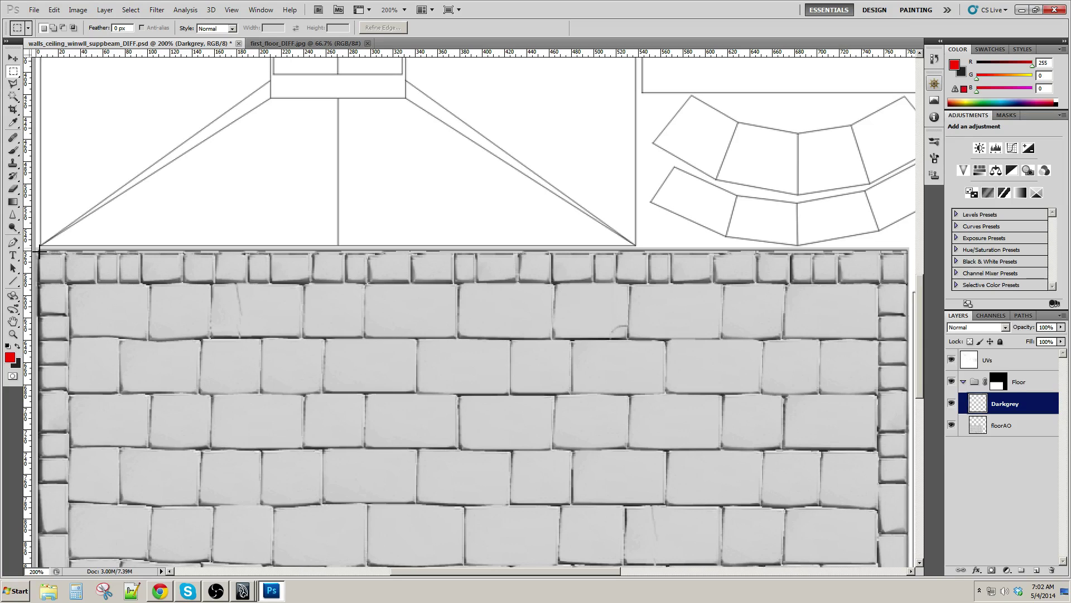
drag(355, 274, 909, 282)
drag(704, 319, 645, 313)
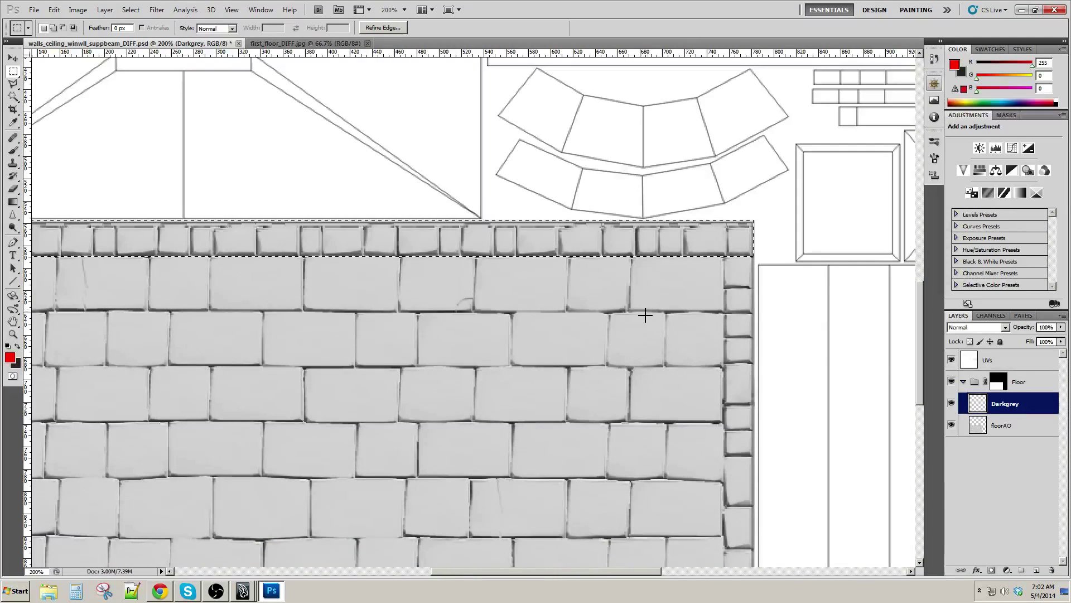
key(x)
click(10, 357)
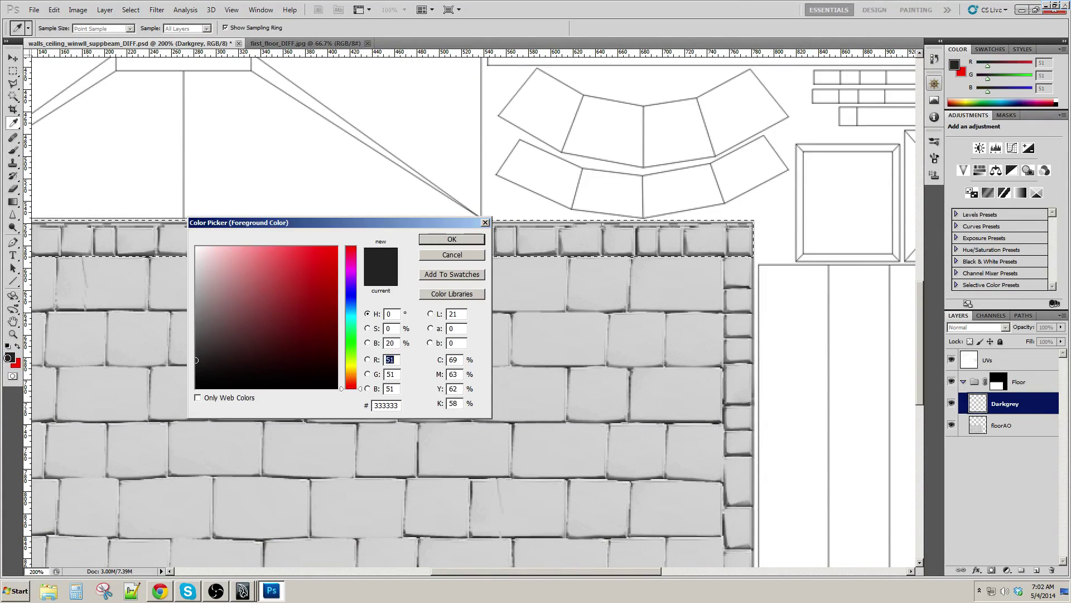
click(432, 240)
key(shift+F5)
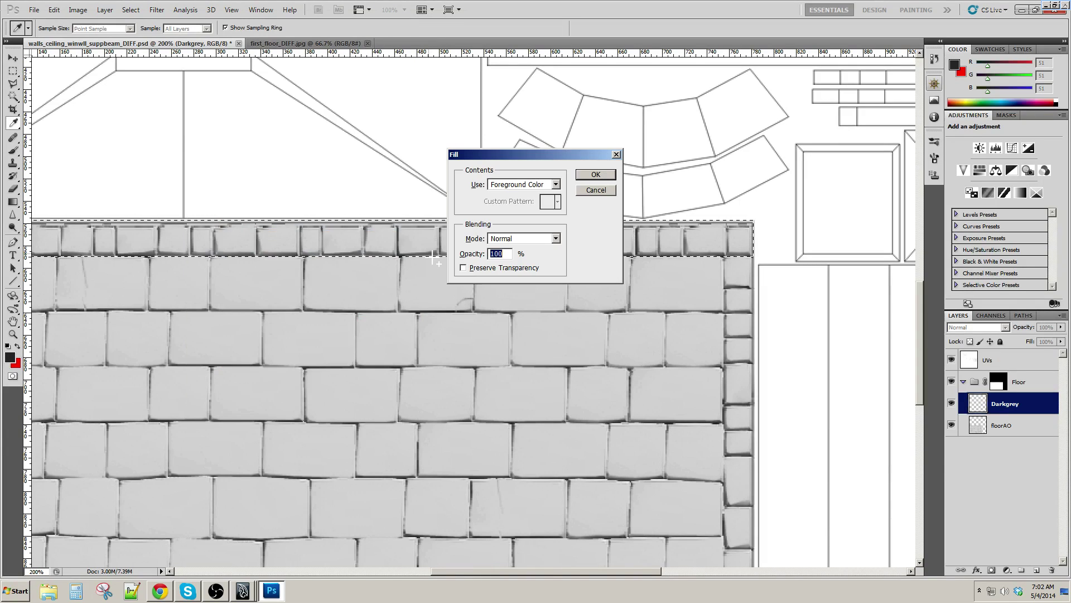
click(582, 174)
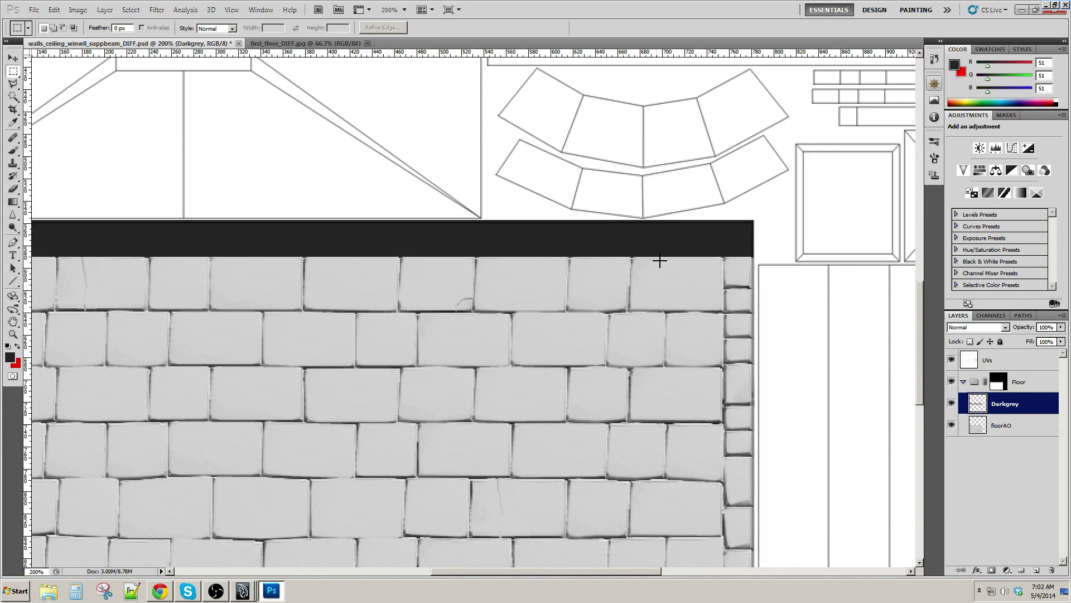
click(989, 326)
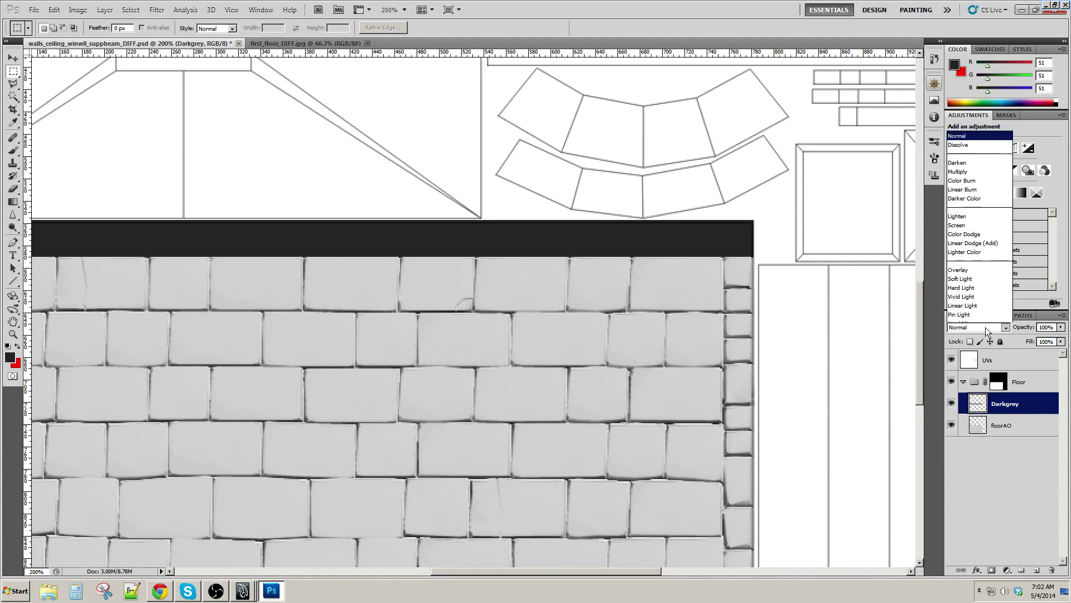
click(974, 77)
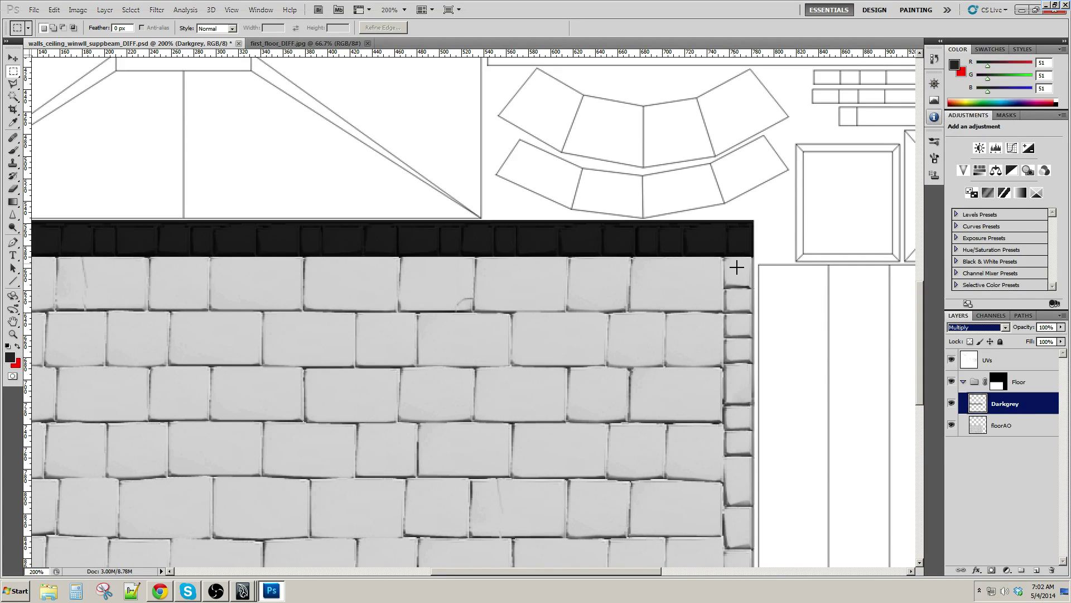
drag(728, 358, 677, 284)
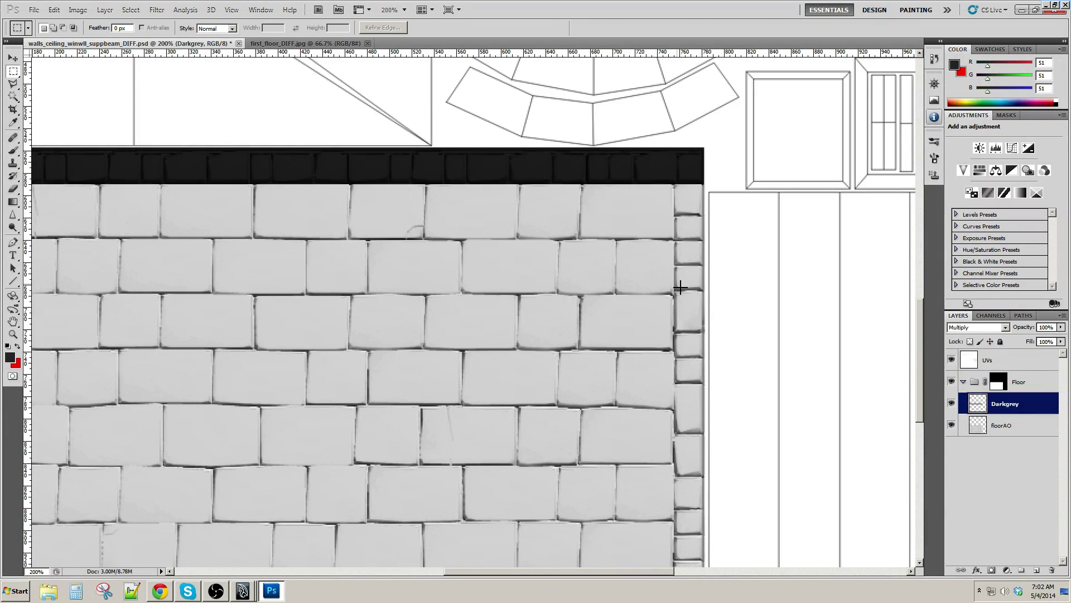
key(ctrl+z)
key(ctrl+alt+z)
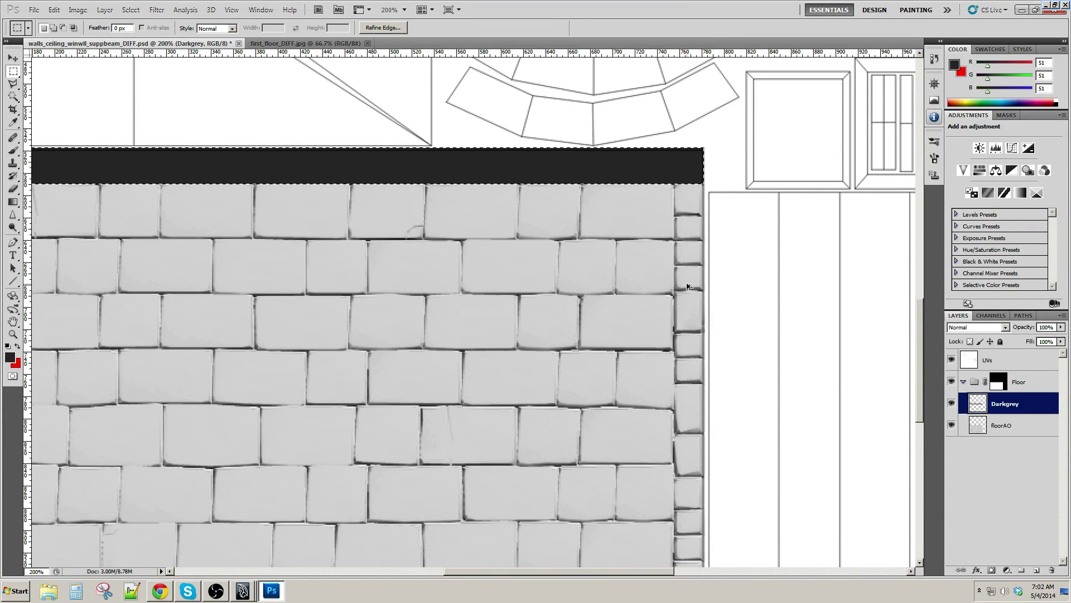
key(ctrl+u)
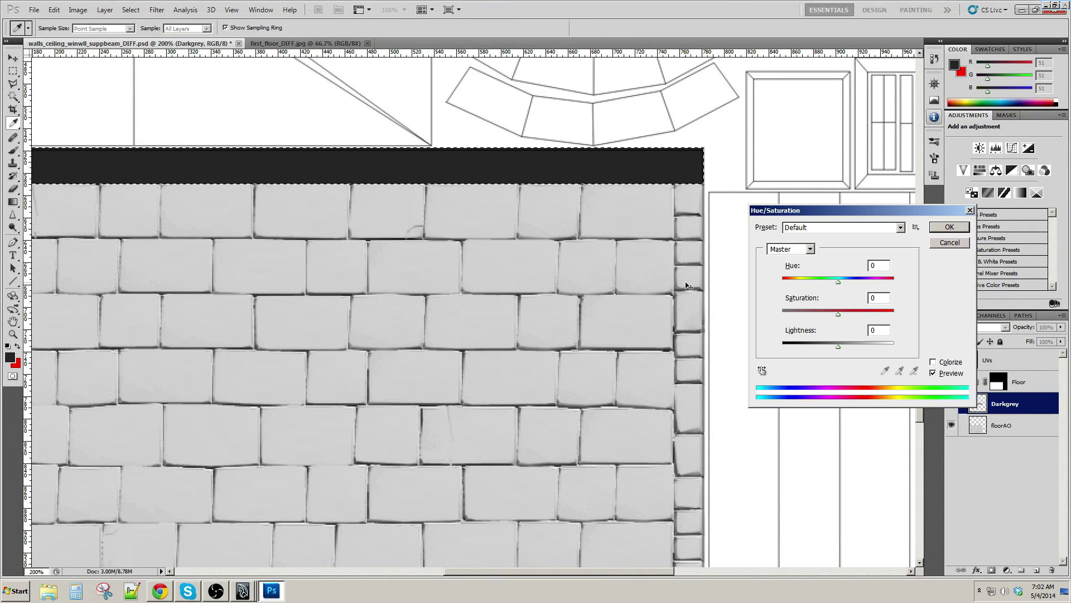
click(947, 241)
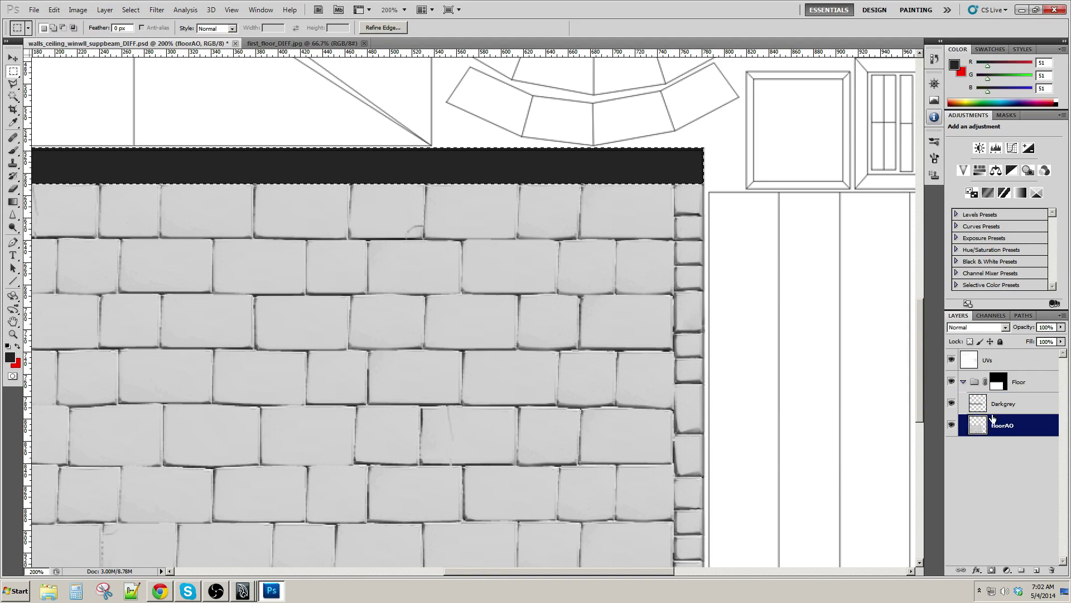
Set the Darkgrey layer's blend mode to Multiply
click(978, 328)
click(958, 76)
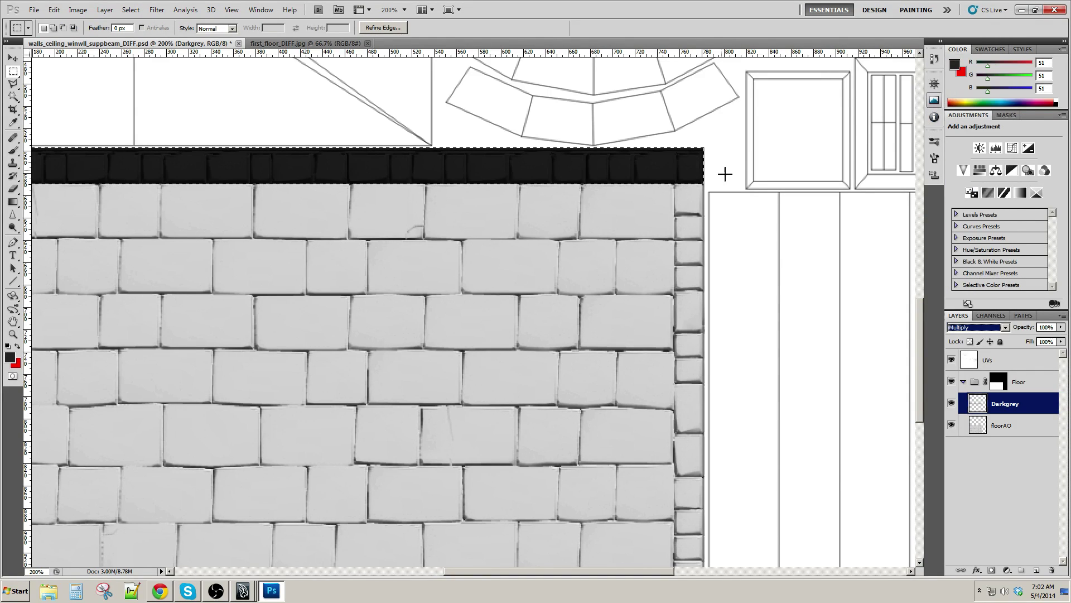
key(ctrl+u)
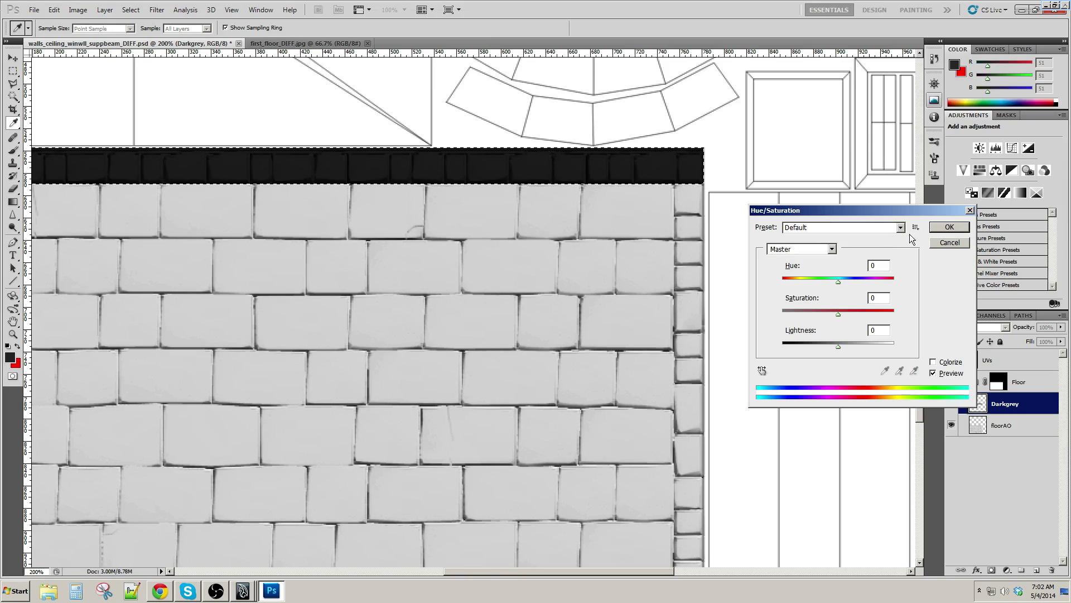
click(947, 241)
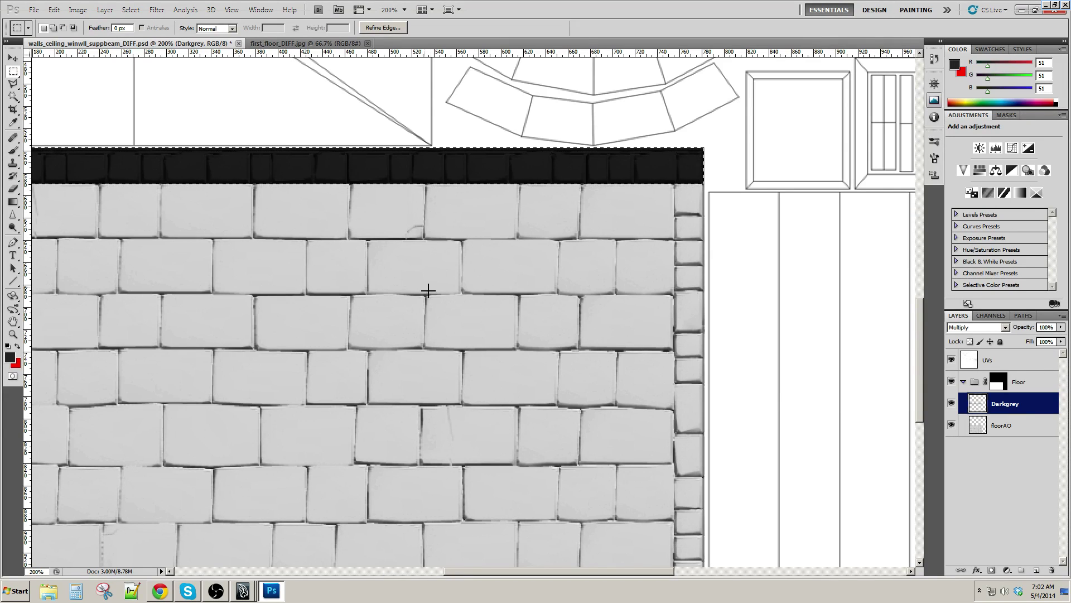
Refill the selected upper border row with a lighter grey (RGB 102, 102, 102) and clear the selection
click(10, 357)
click(216, 340)
drag(216, 339, 188, 328)
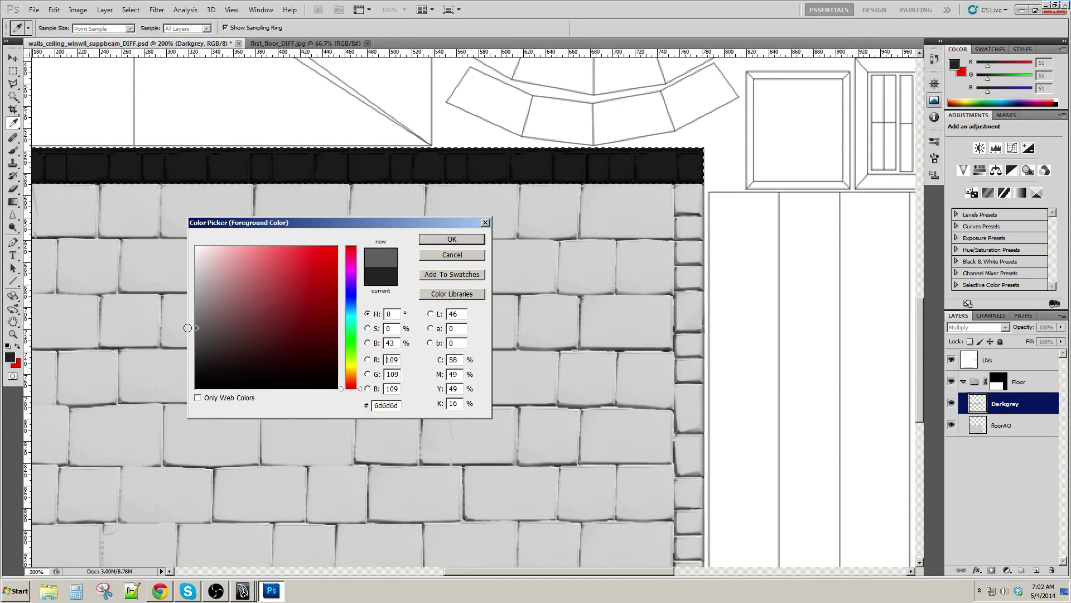
click(452, 238)
key(m)
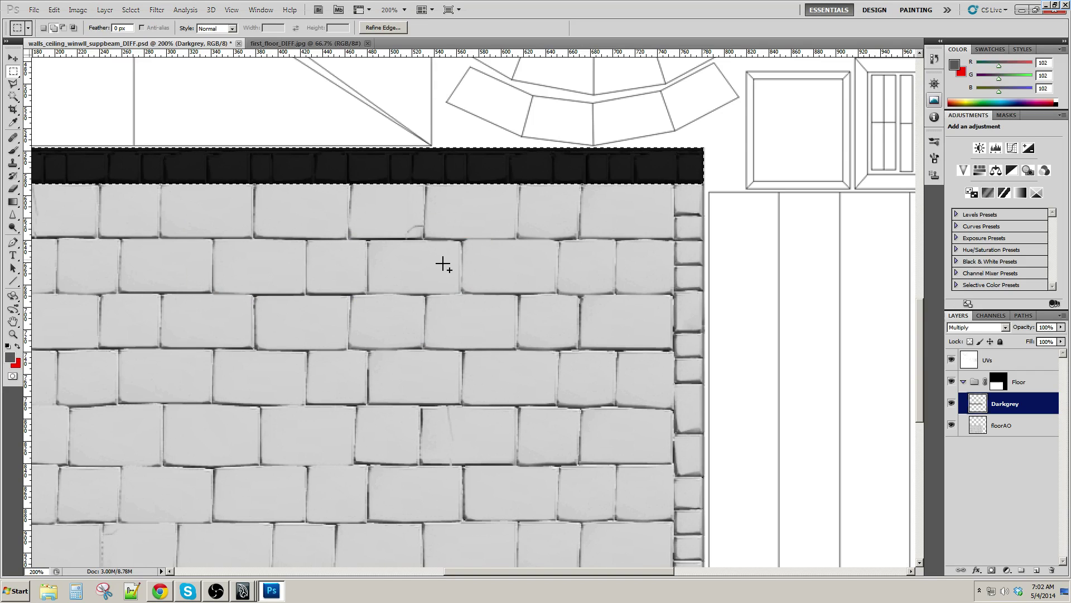
key(alt+BackSpace)
key(ctrl+d)
Select the column of small border bricks down the floor's right side, fill it with the same grey and deselect
drag(487, 283, 431, 294)
drag(499, 304, 460, 286)
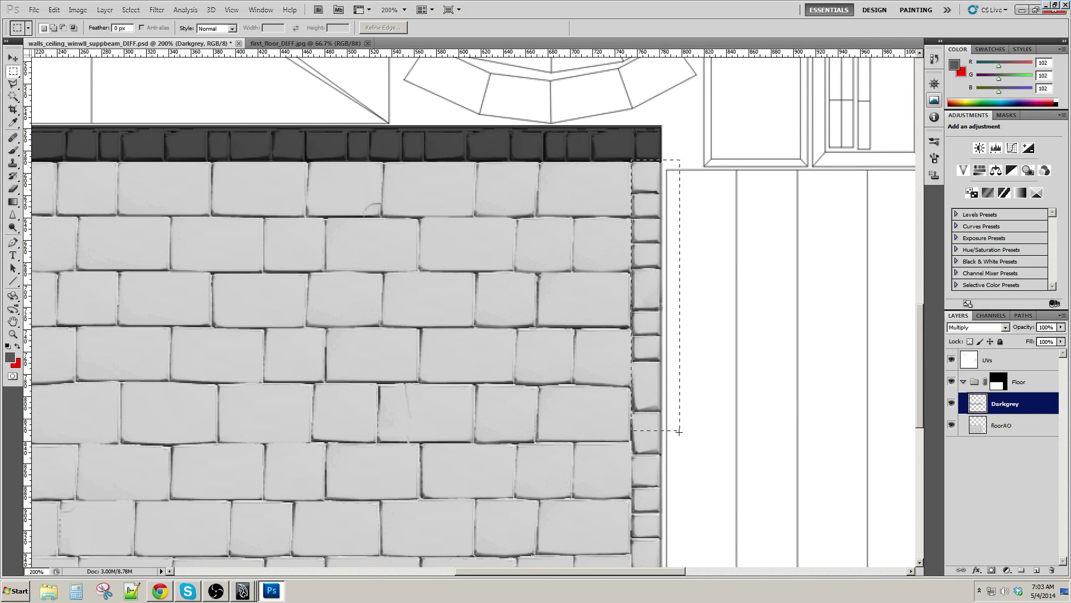
mouse_move(679, 431)
mouse_down()
mouse_move(658, 588)
mouse_move(662, 430)
mouse_up()
scroll(615, 507, up, 5)
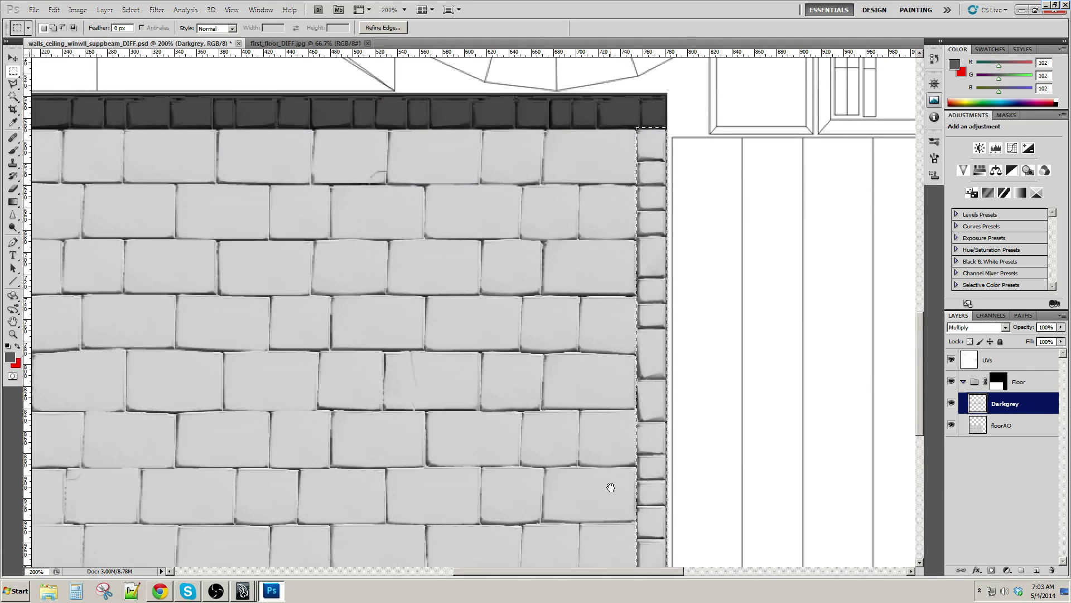
key(alt+BackSpace)
key(ctrl+d)
Select the row of small border bricks along the floor's lower edge and fill it with the foreground grey
drag(615, 491, 983, 165)
drag(575, 331, 438, 365)
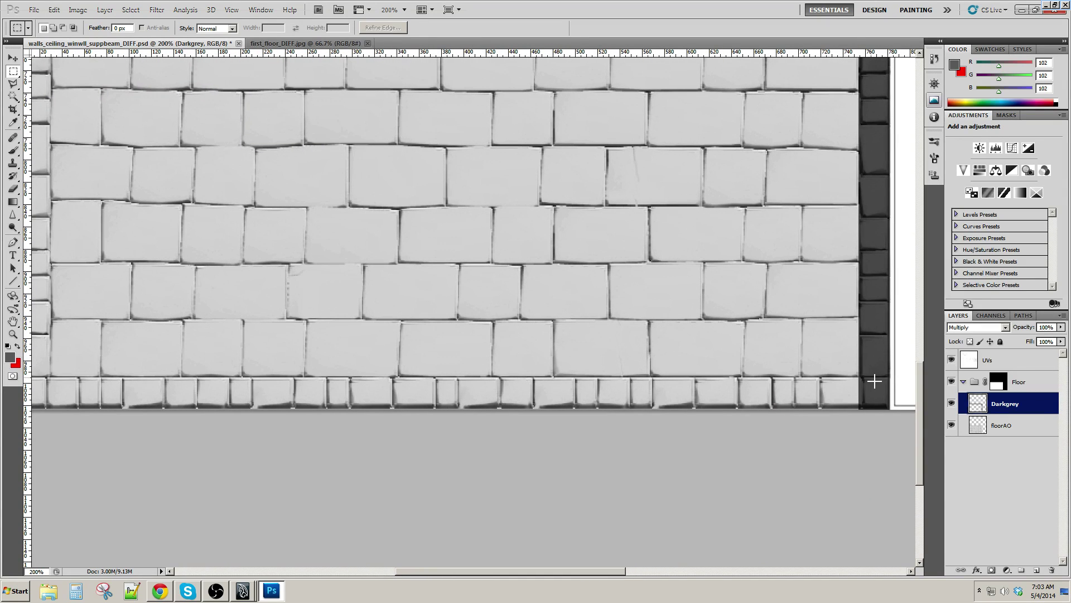
drag(355, 439, 107, 441)
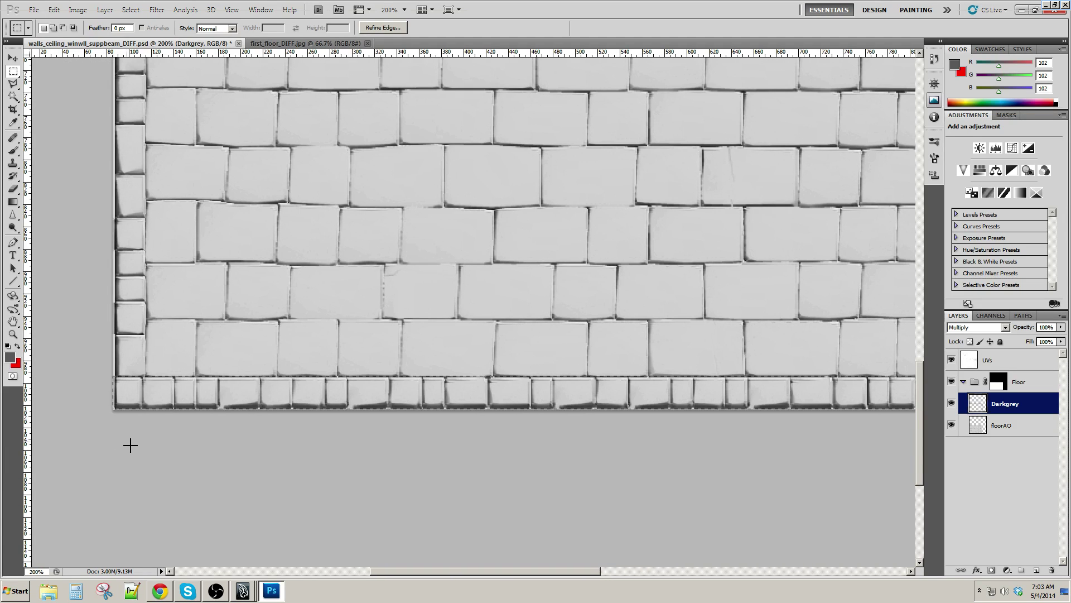
key(shift+BackSpace)
key(Return)
Select the column of small border bricks down the floor's left side, fill it with the foreground grey and deselect
drag(494, 314, 335, 402)
drag(424, 279, 473, 369)
drag(211, 375, 499, 385)
scroll(396, 279, down, 2)
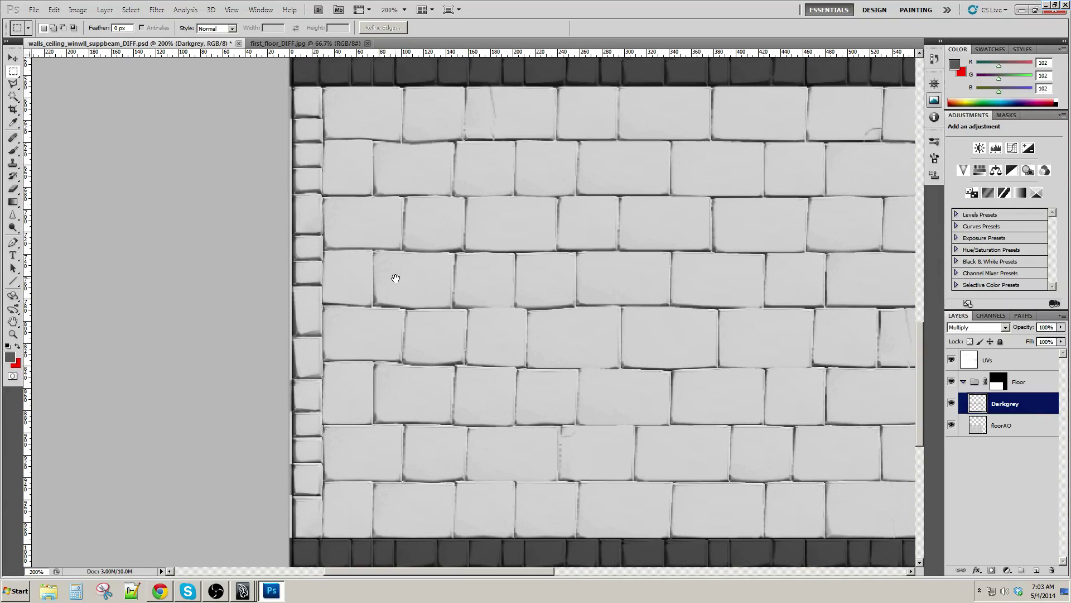
drag(287, 72, 322, 557)
key(shift+F5)
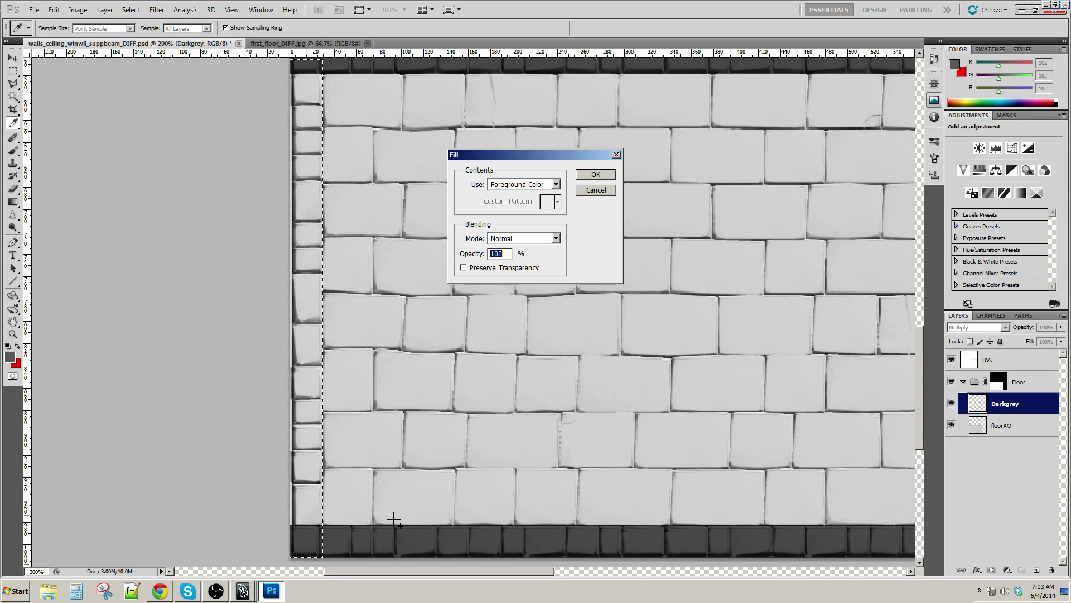
key(Return)
key(ctrl+d)
Examine the shaded border and the main floor bricks across the whole floor, including up close at 400%
drag(563, 275, 494, 341)
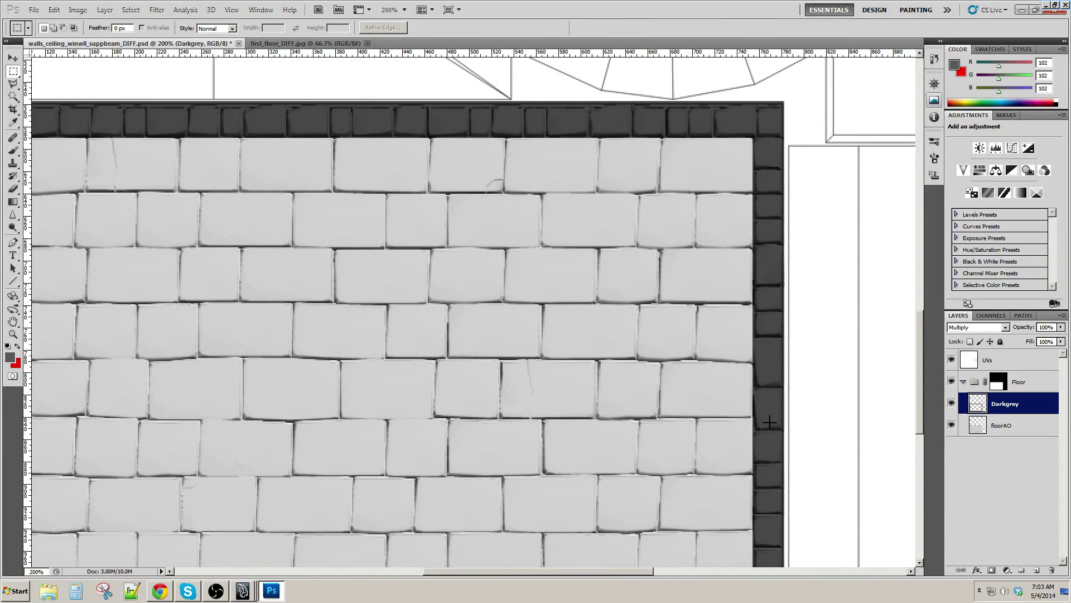
click(999, 424)
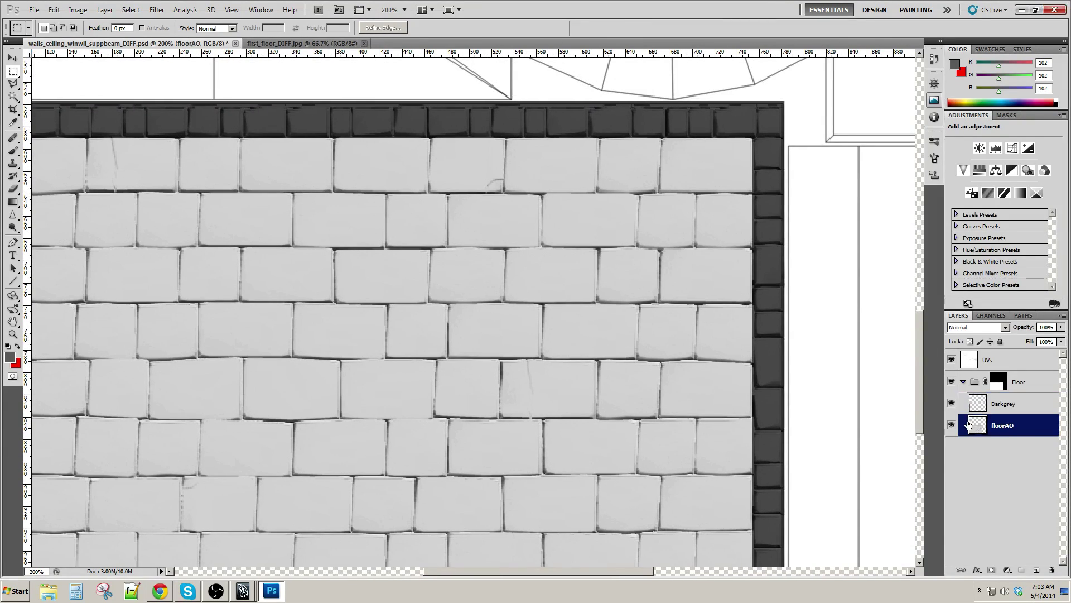
drag(523, 371, 540, 336)
click(1009, 400)
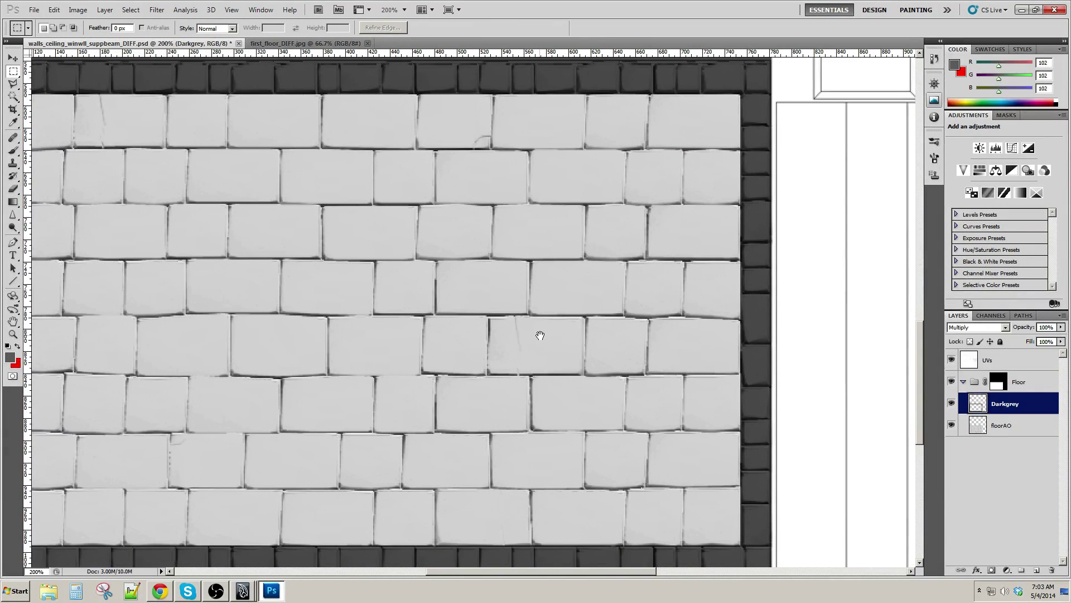
drag(533, 295, 575, 395)
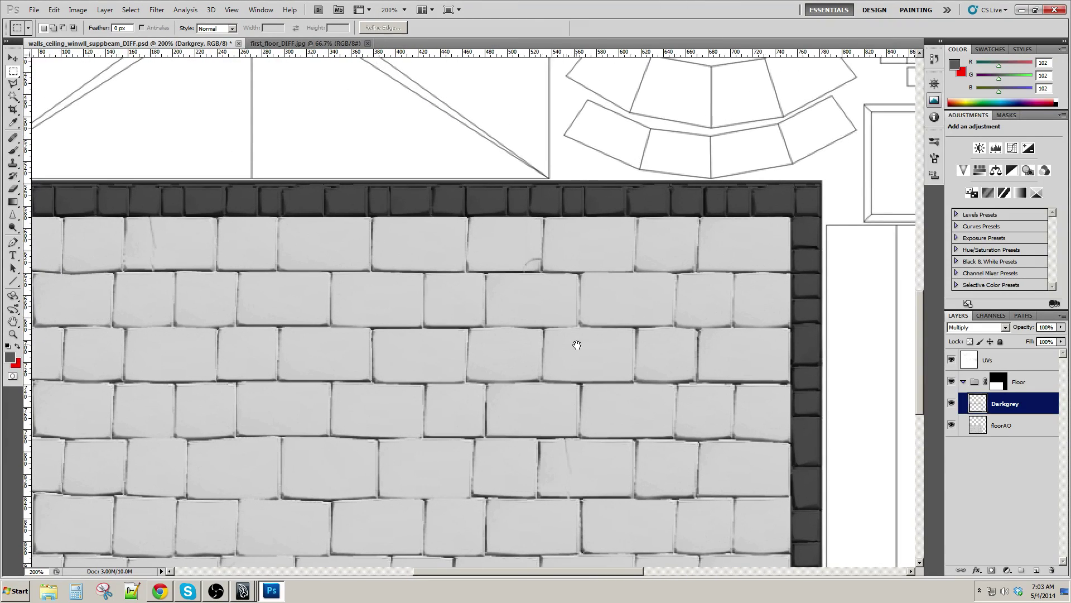
drag(577, 345, 497, 353)
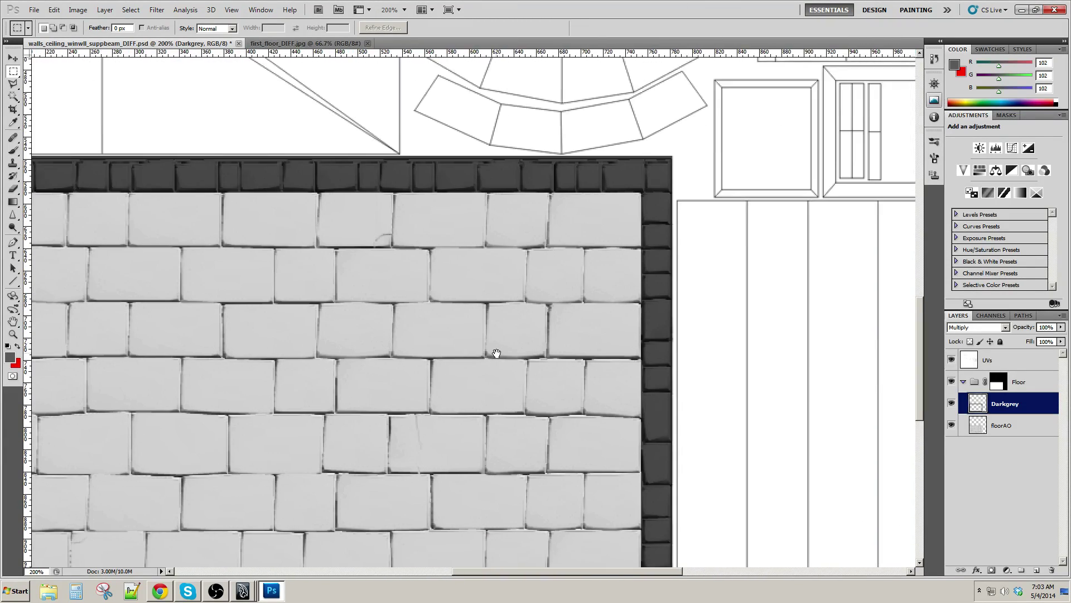
key(ctrl+plus)
drag(594, 220, 449, 384)
drag(200, 378, 526, 359)
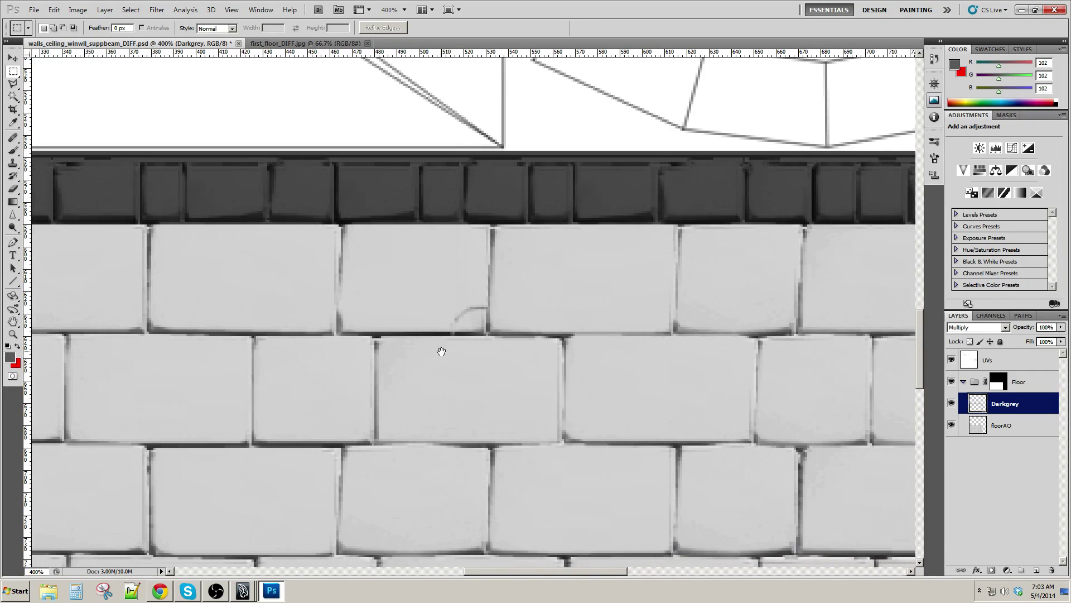
drag(328, 349, 587, 342)
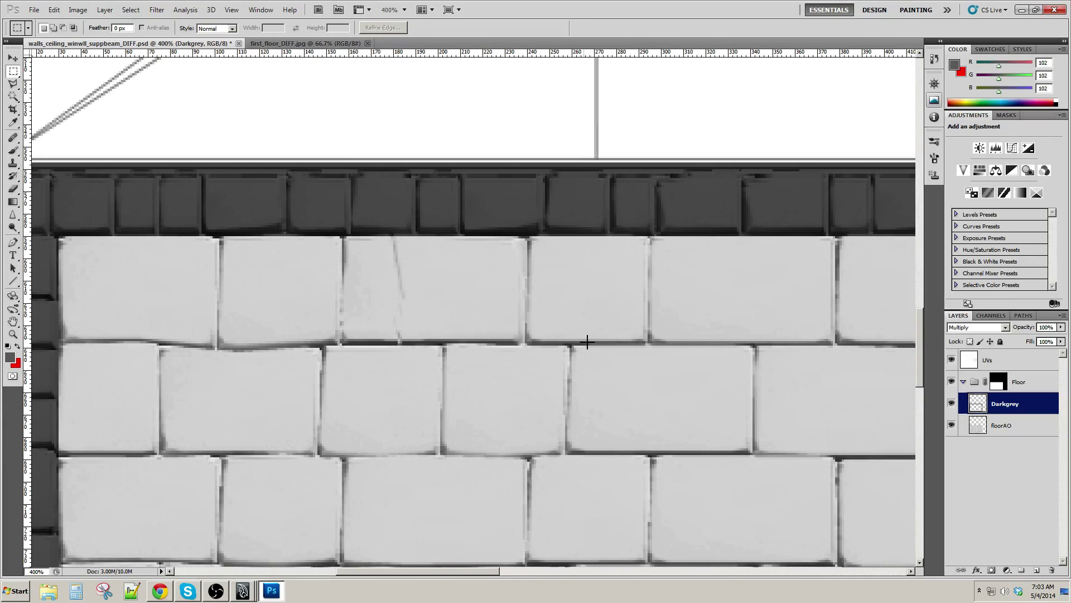
drag(359, 339, 654, 331)
drag(563, 405, 531, 180)
drag(554, 368, 534, 326)
drag(628, 313, 377, 369)
drag(608, 335, 416, 359)
drag(632, 350, 402, 367)
drag(573, 349, 421, 381)
drag(625, 328, 504, 393)
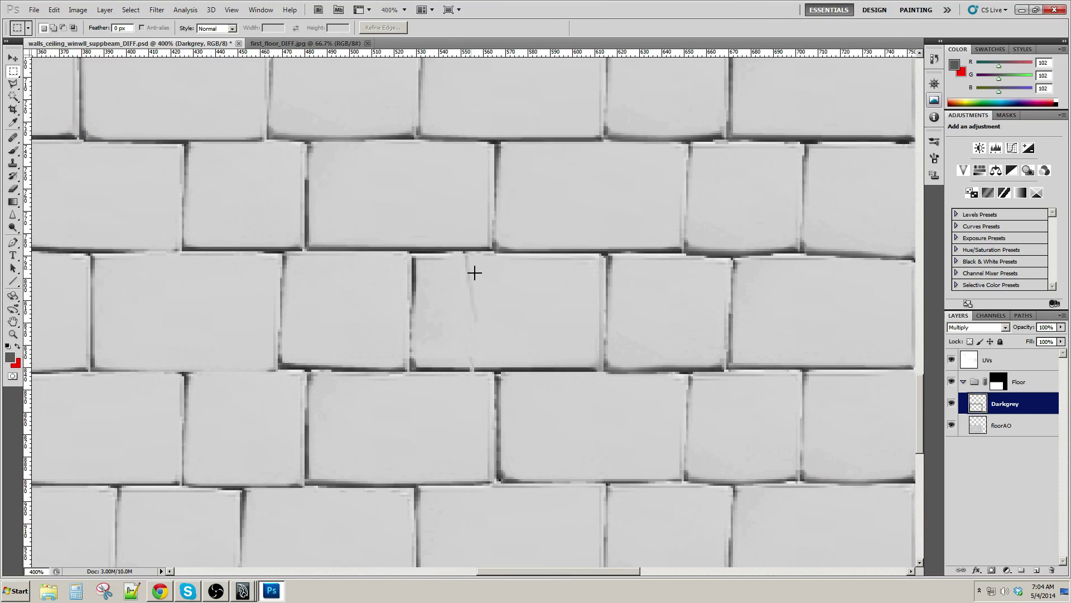
drag(633, 299, 556, 355)
Switch to Windows Explorer and open the ref folder inside Dropbox's Public north_MysticBlacksmith folder
click(41, 592)
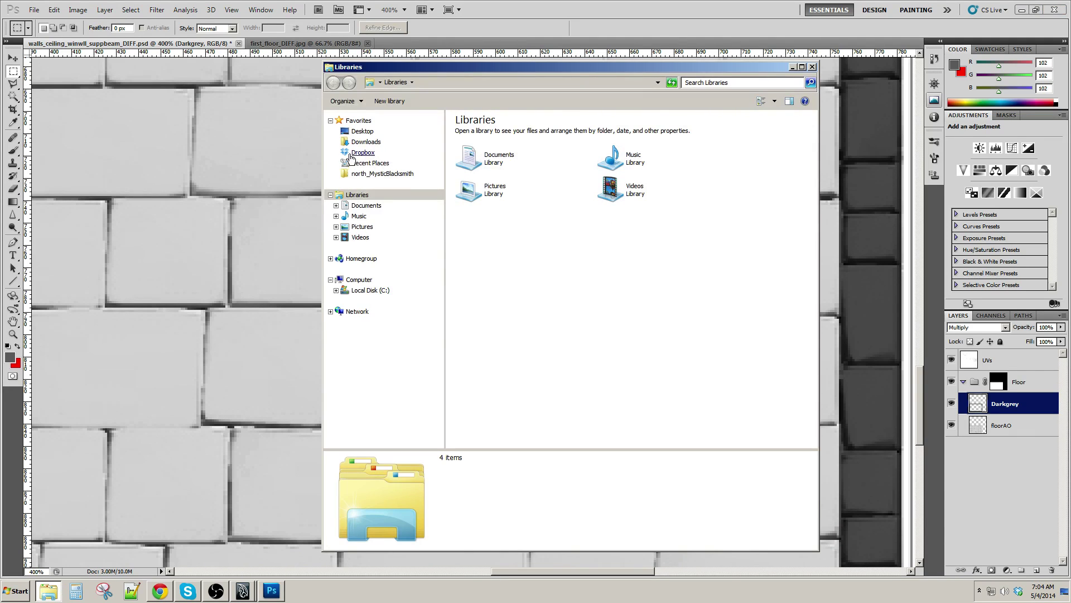
click(362, 153)
double_click(602, 137)
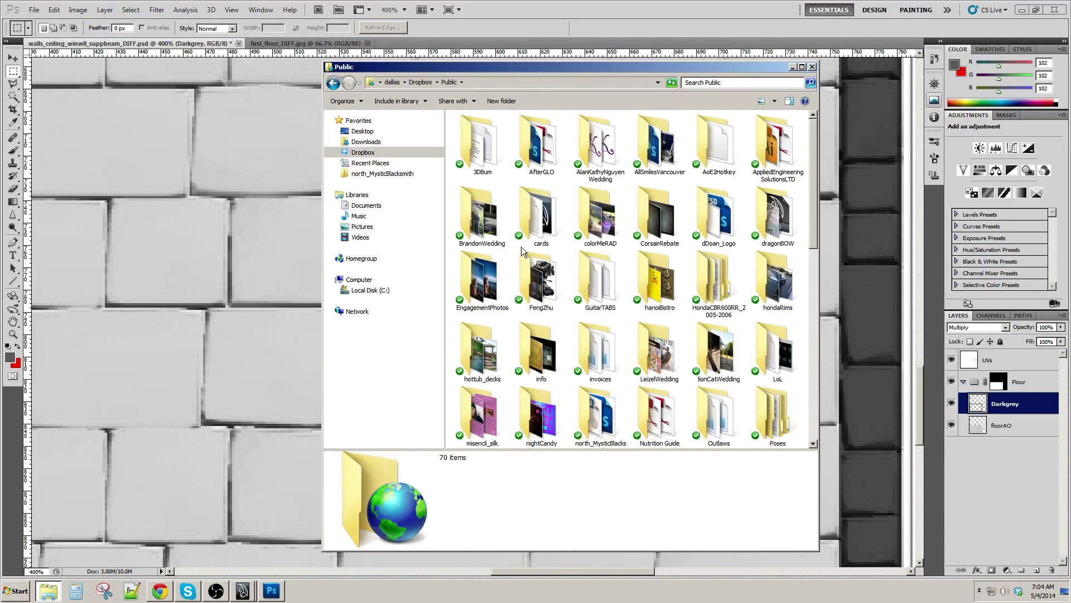
click(718, 273)
scroll(708, 276, down, 5)
scroll(707, 277, up, 3)
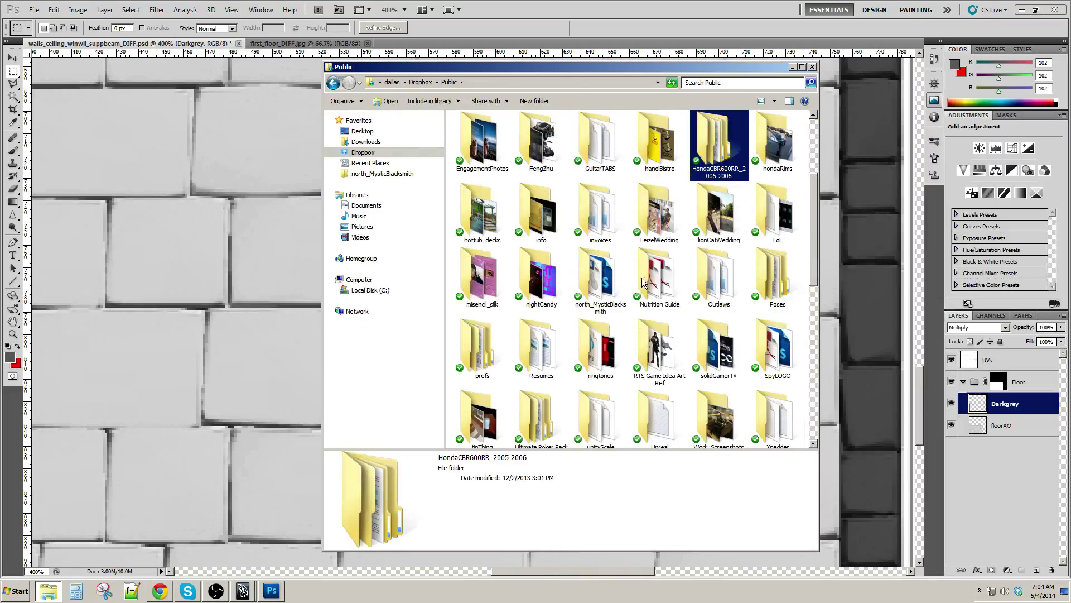
click(718, 351)
double_click(600, 279)
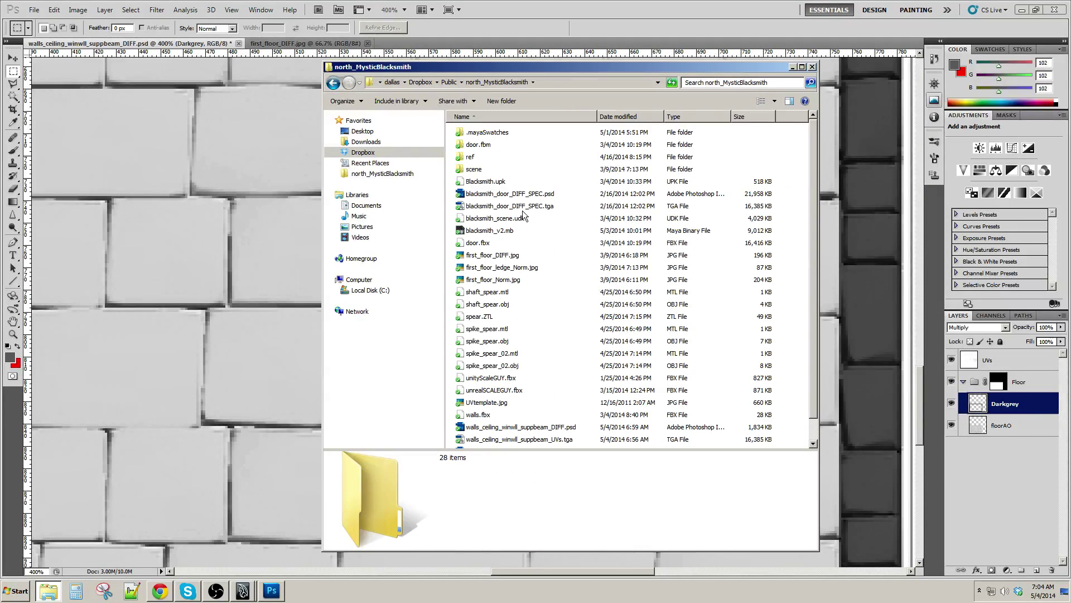
double_click(471, 157)
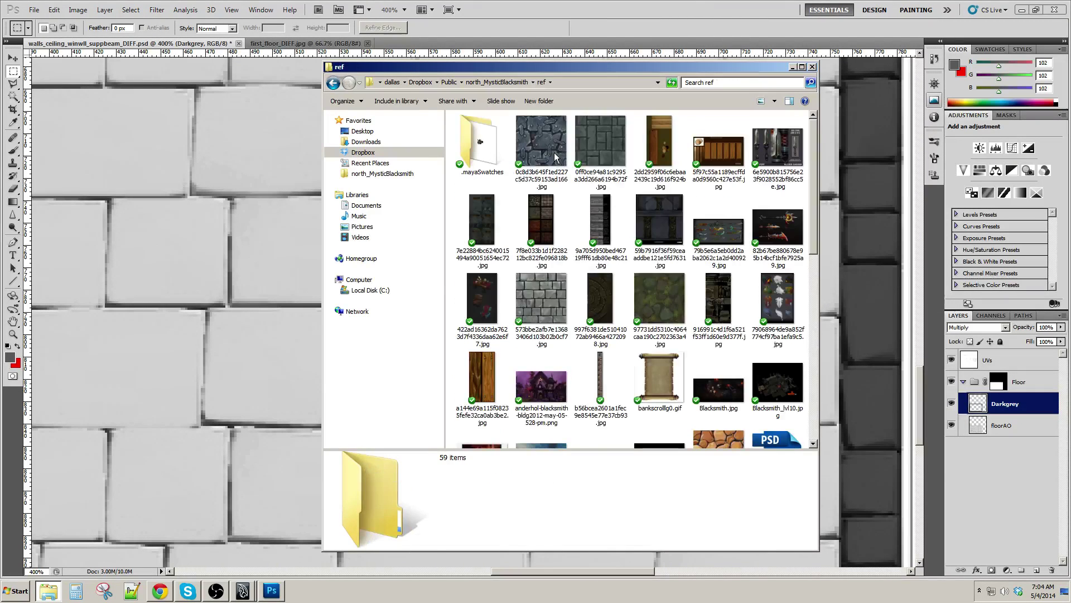
Preview the dark rectangular stone-block reference image in the photo viewer and place it beside the ref folder window
double_click(602, 144)
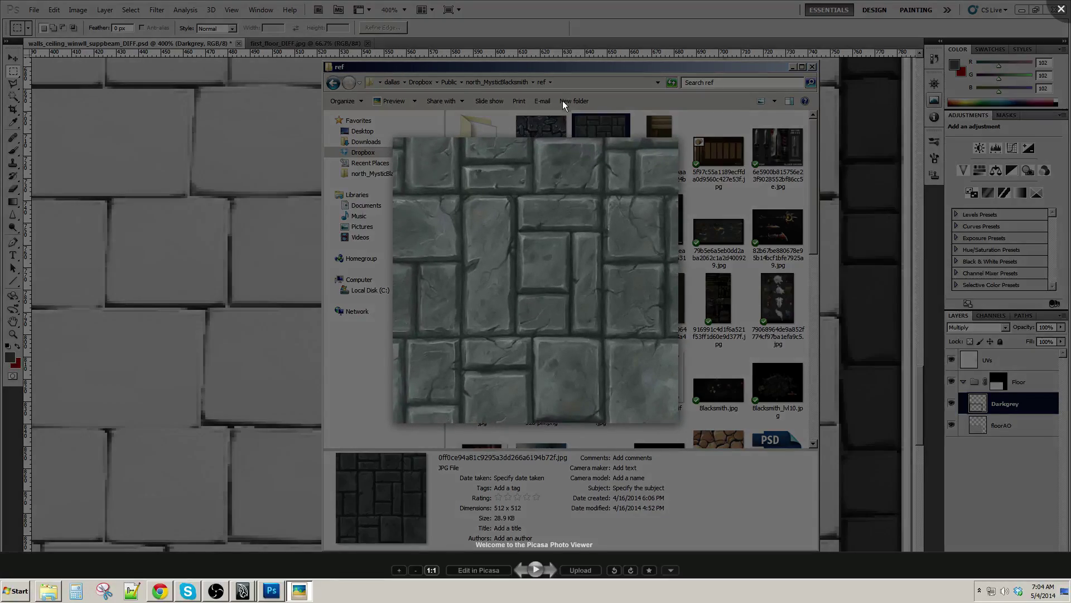
double_click(561, 95)
drag(551, 123, 292, 171)
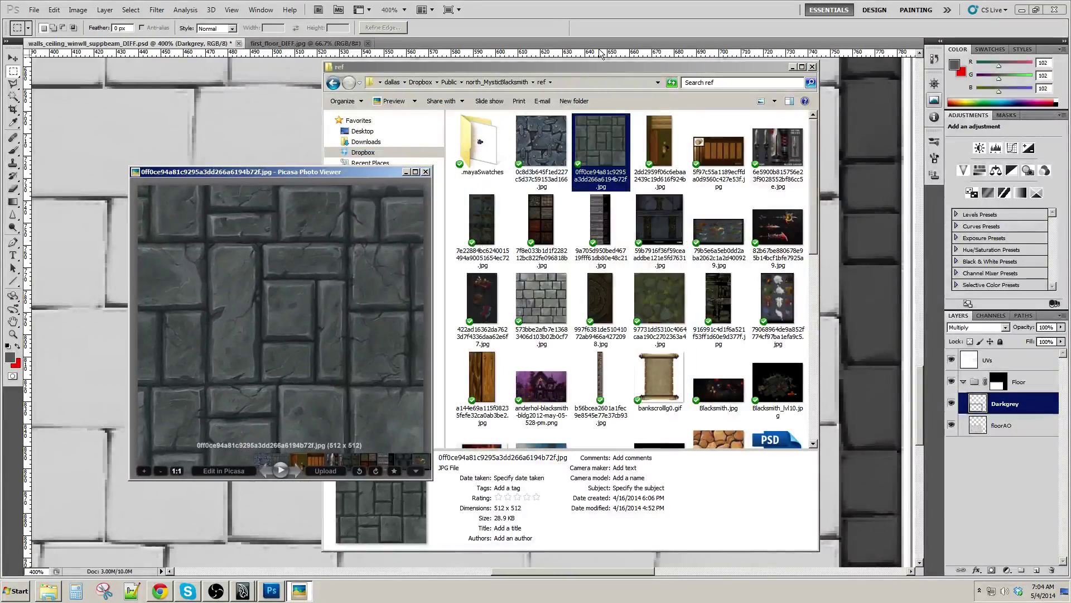
drag(539, 70, 711, 81)
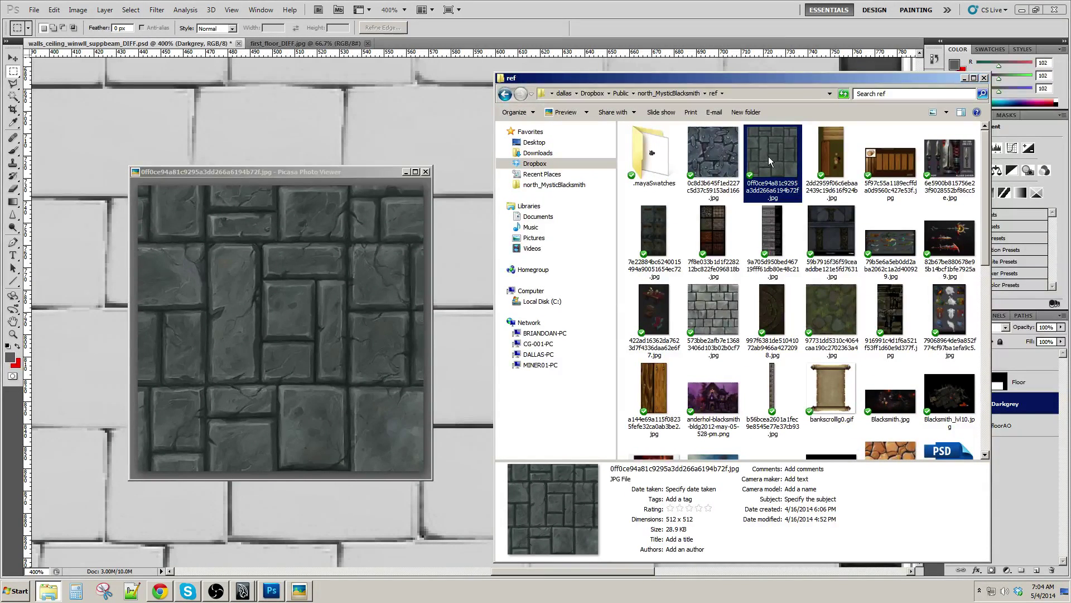
Open 0ff0ce94a81c9295a3dd266a6194b72f.jpg from the ref folder in Photoshop and inspect its stone blocks at 200%
drag(768, 161, 426, 41)
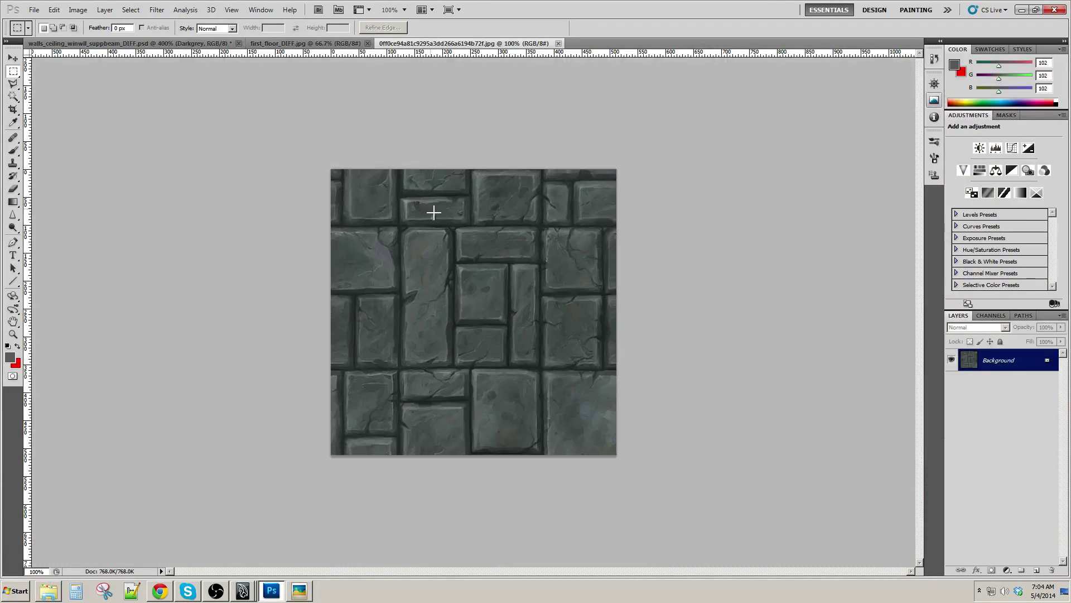
key(ctrl+plus)
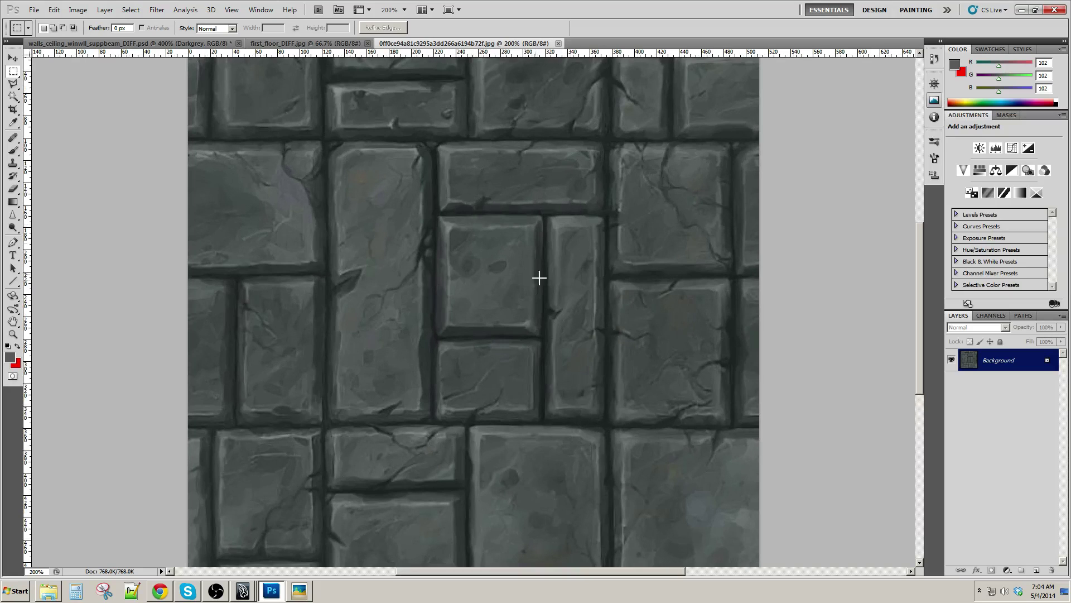
drag(576, 230, 573, 298)
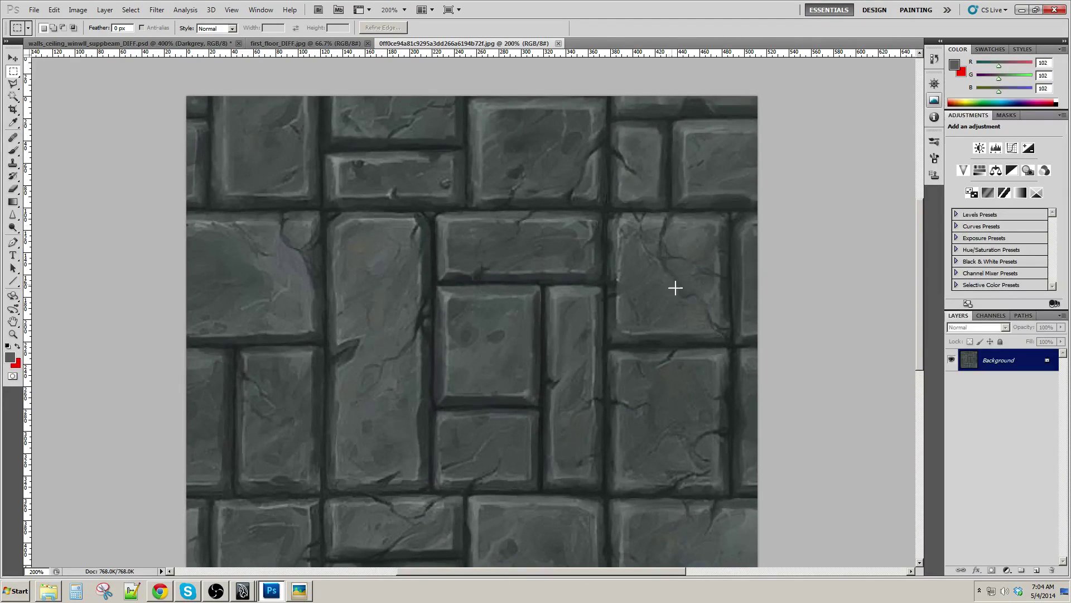
Return to walls_ceiling_winwll_suppbeam_DIFF.psd and add a layer named color above Darkgrey in the Floor group
click(103, 44)
drag(341, 208, 465, 320)
key(ctrl+minus)
key(ctrl+minus)
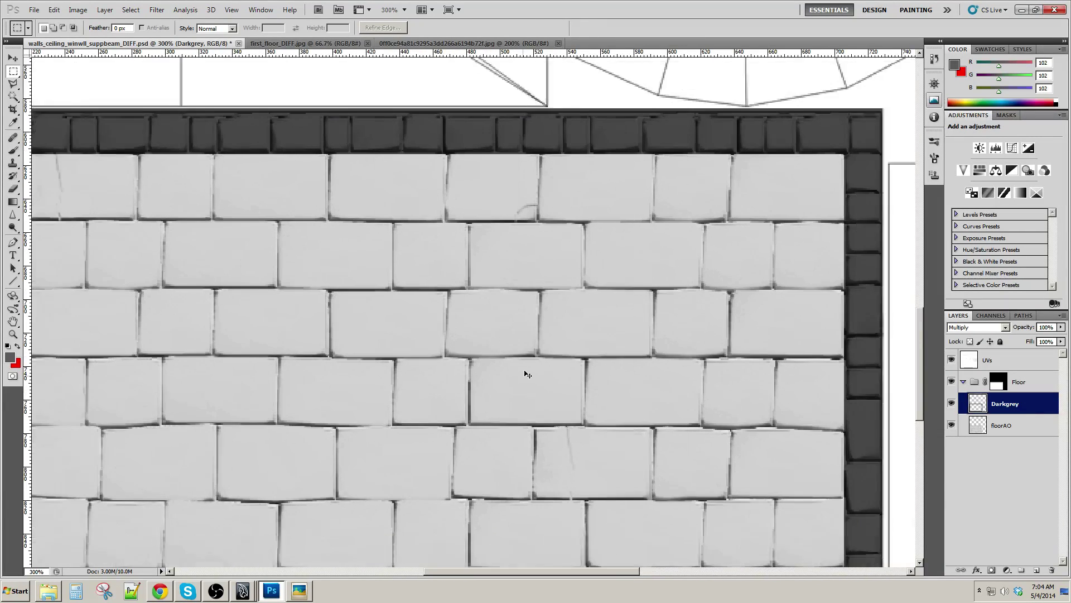
drag(418, 397, 519, 314)
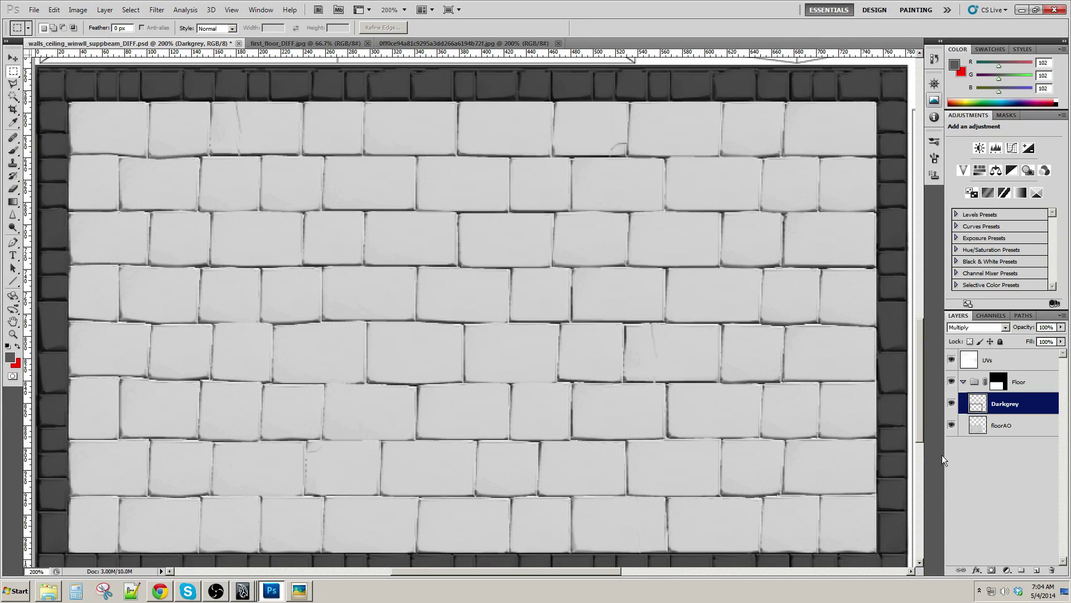
drag(765, 436, 712, 438)
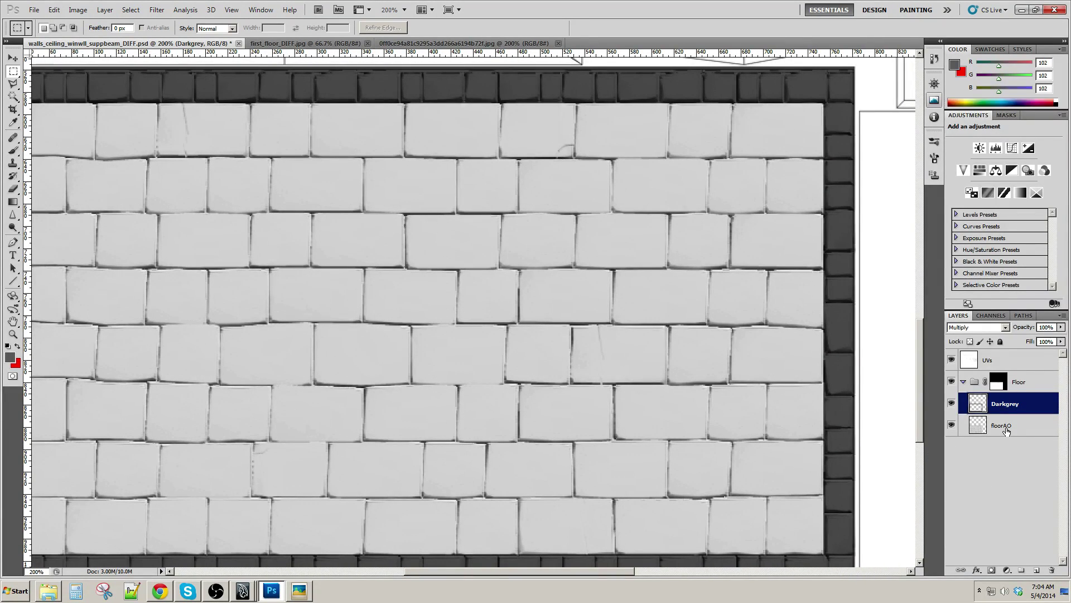
click(1038, 571)
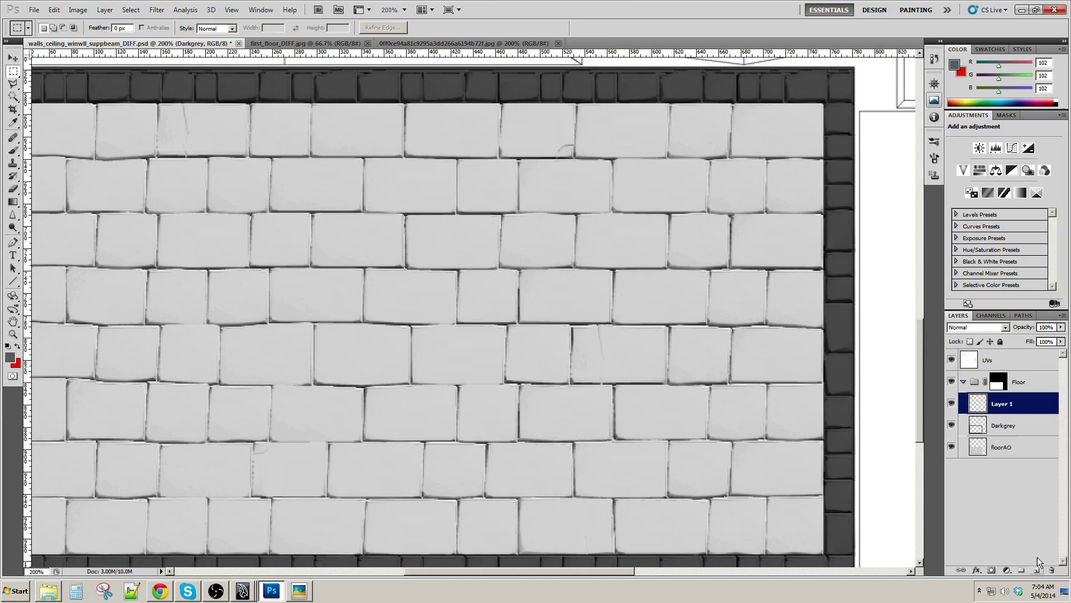
double_click(1003, 406)
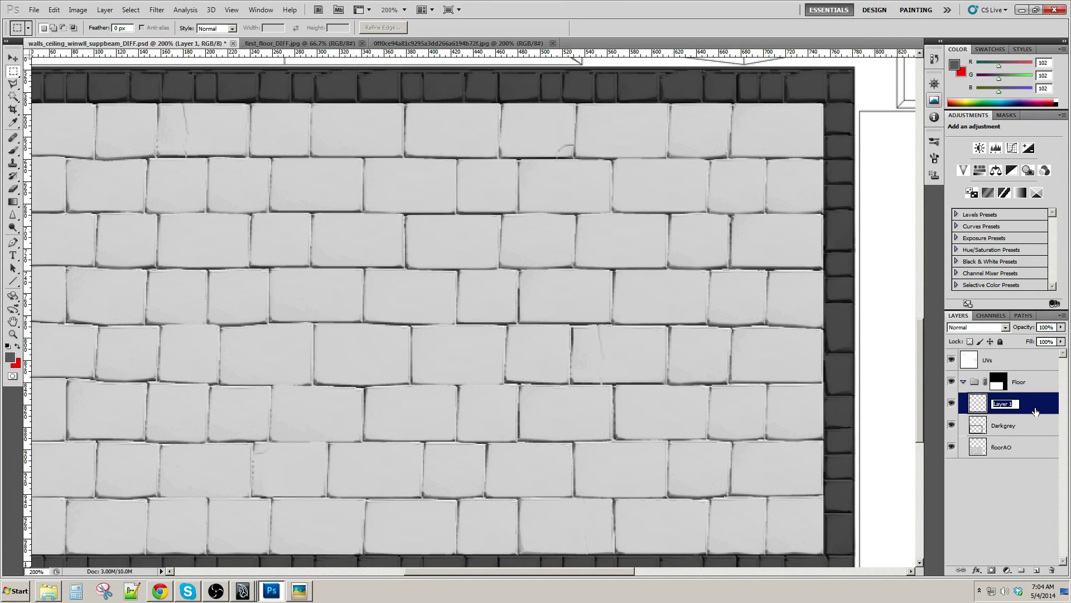
key(Return)
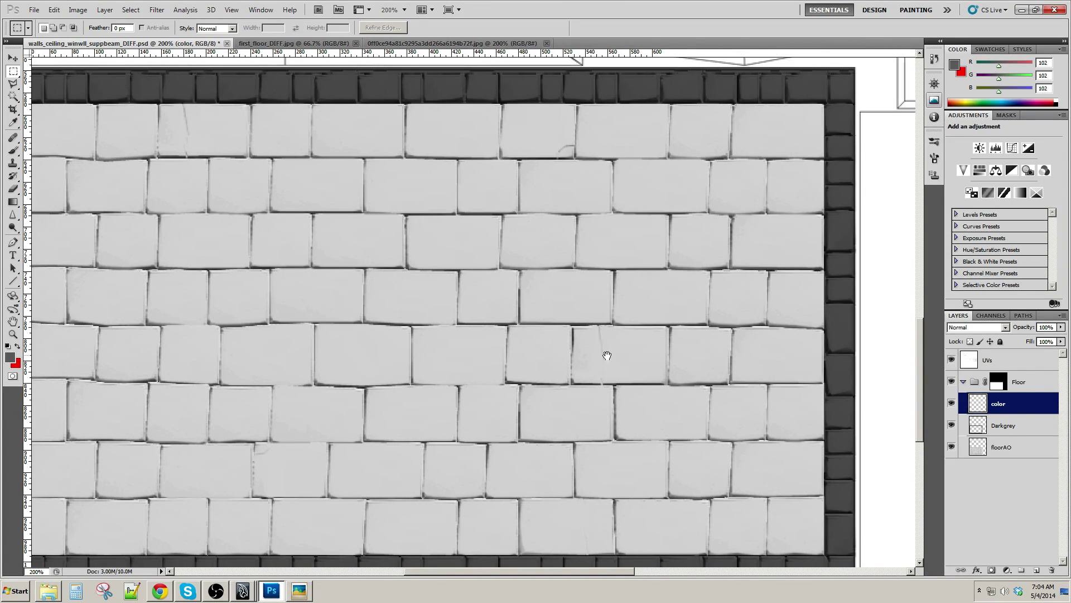
Set the foreground color to a light neutral grey, RGB 188, 188, 188
key(b)
key(i)
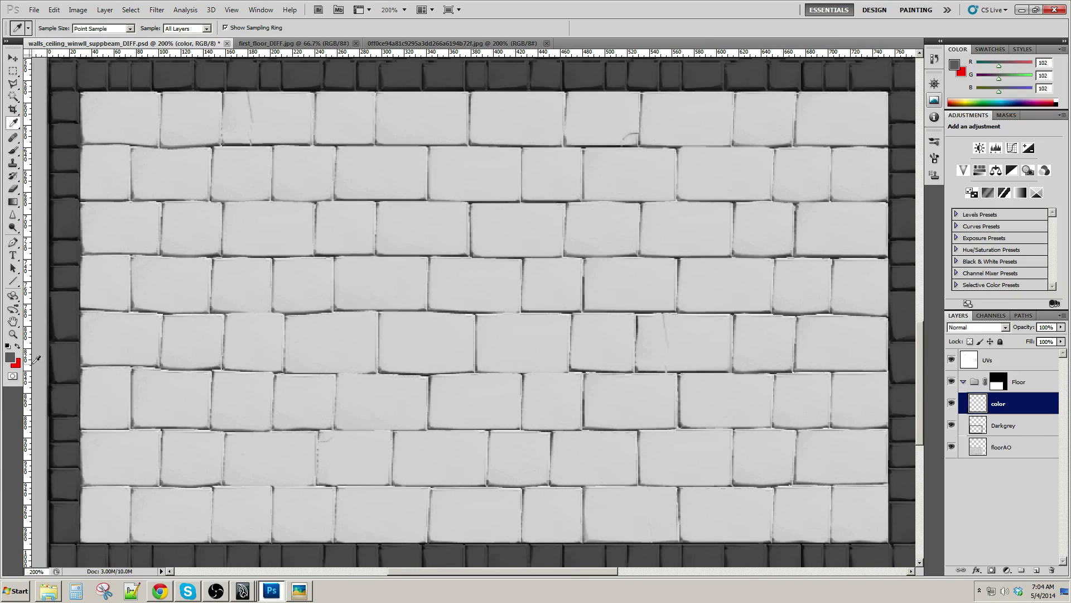
click(11, 359)
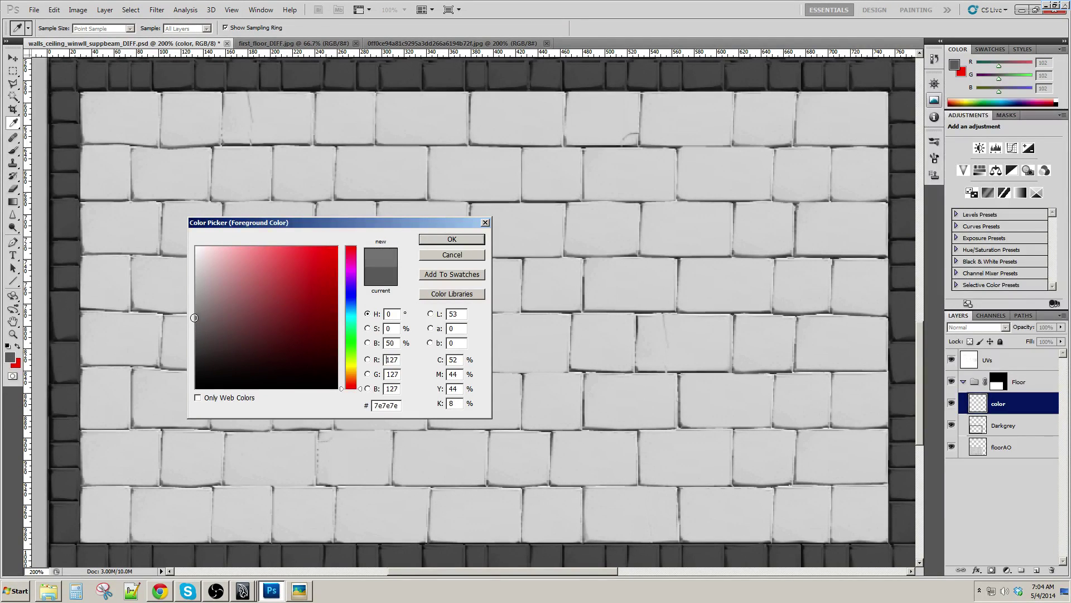
drag(194, 318, 194, 282)
click(424, 243)
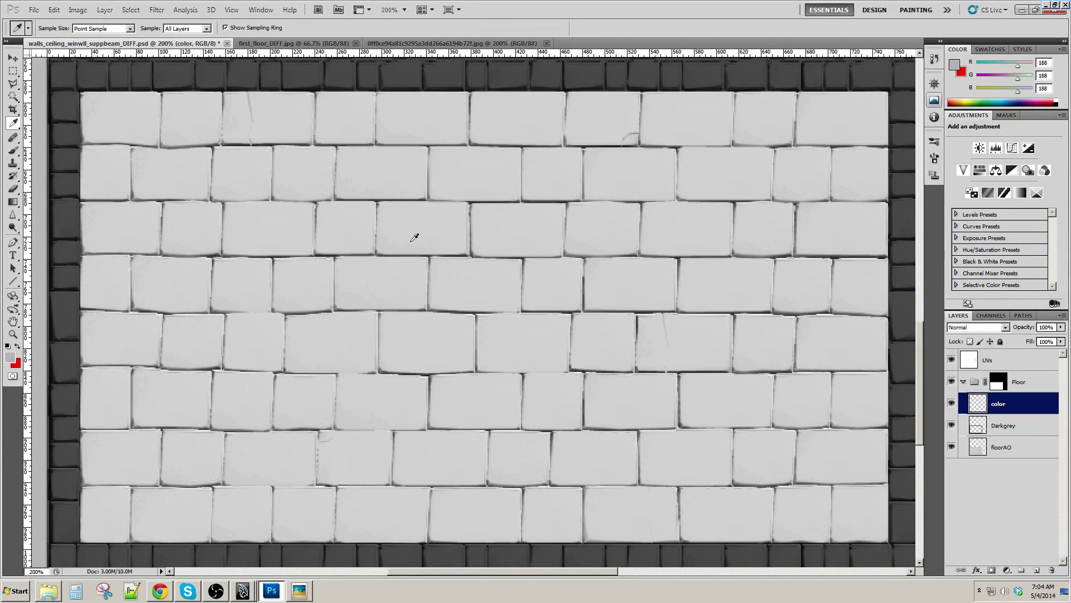
Switch to the Brush tool and choose the 46 px spatter brush tip
key(b)
click(58, 28)
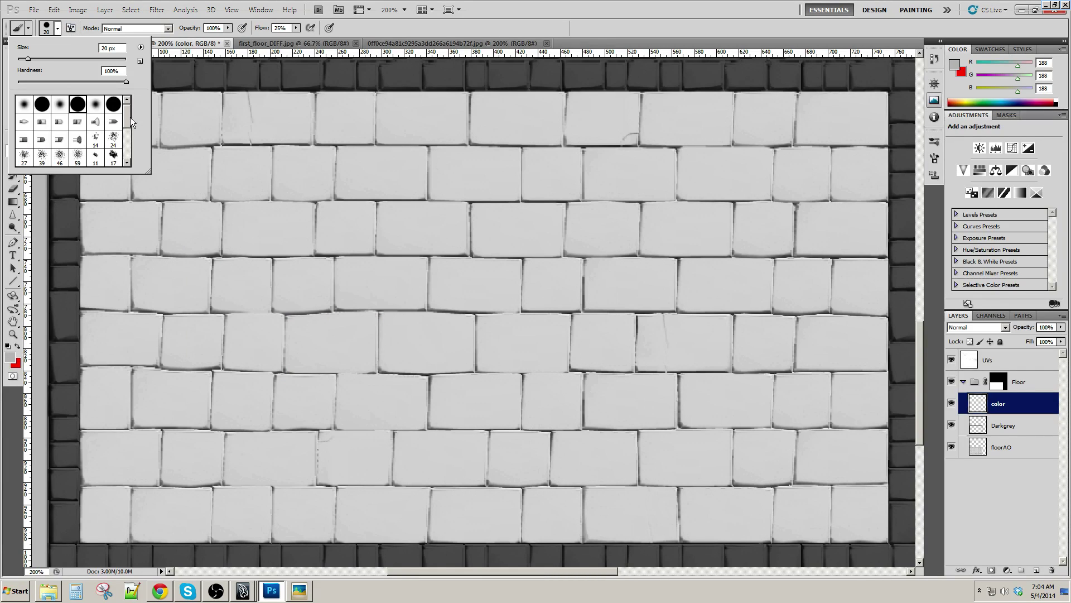
drag(129, 117, 130, 134)
click(68, 113)
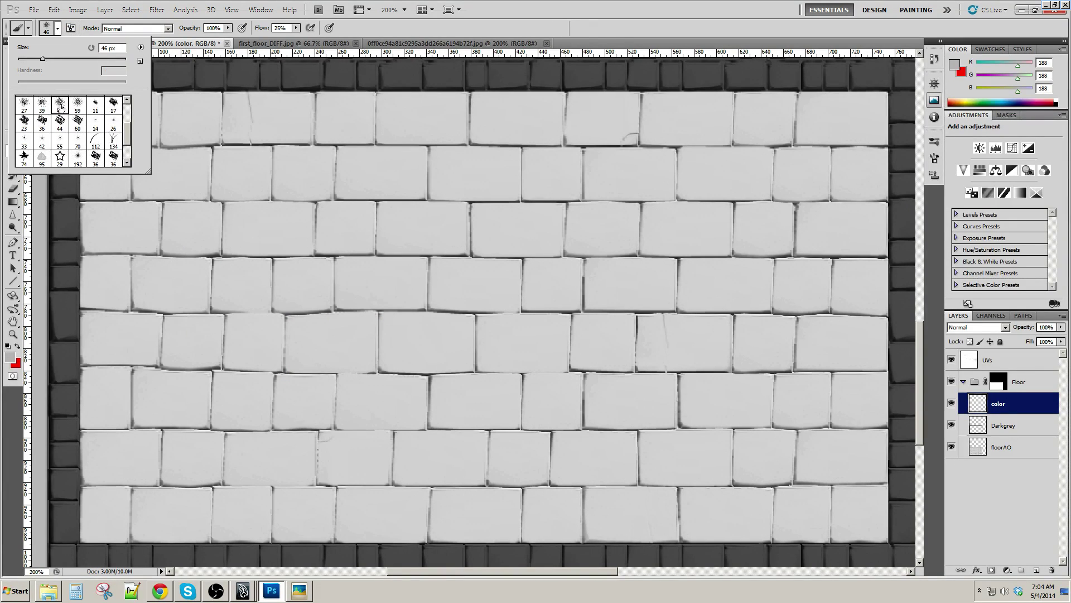
key(Return)
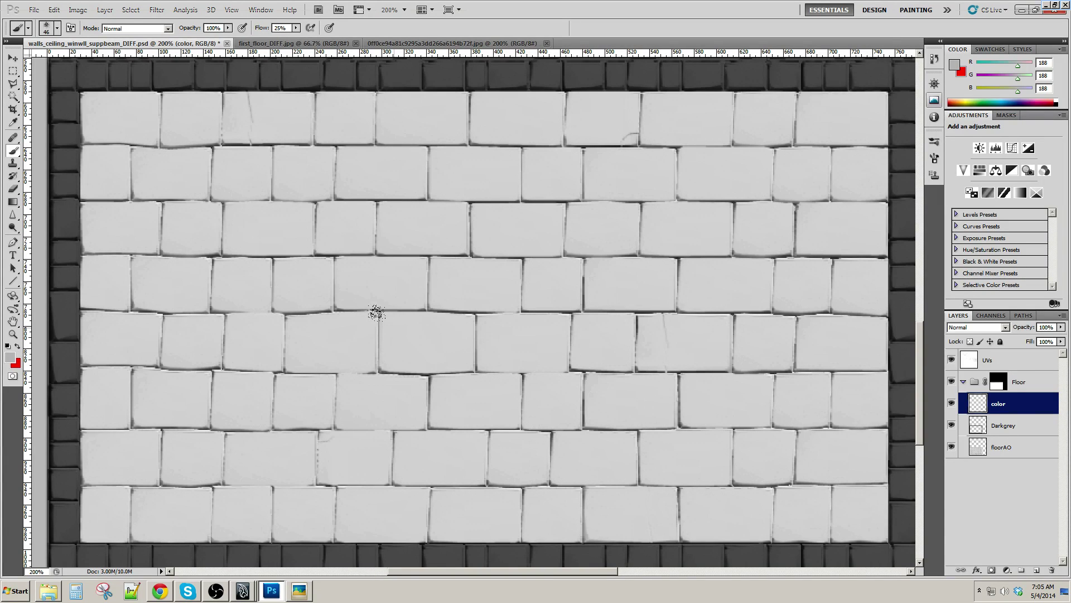
Enable Scattering for the spatter brush with scatter set to 477%, and turn on Dual Brush
key(F5)
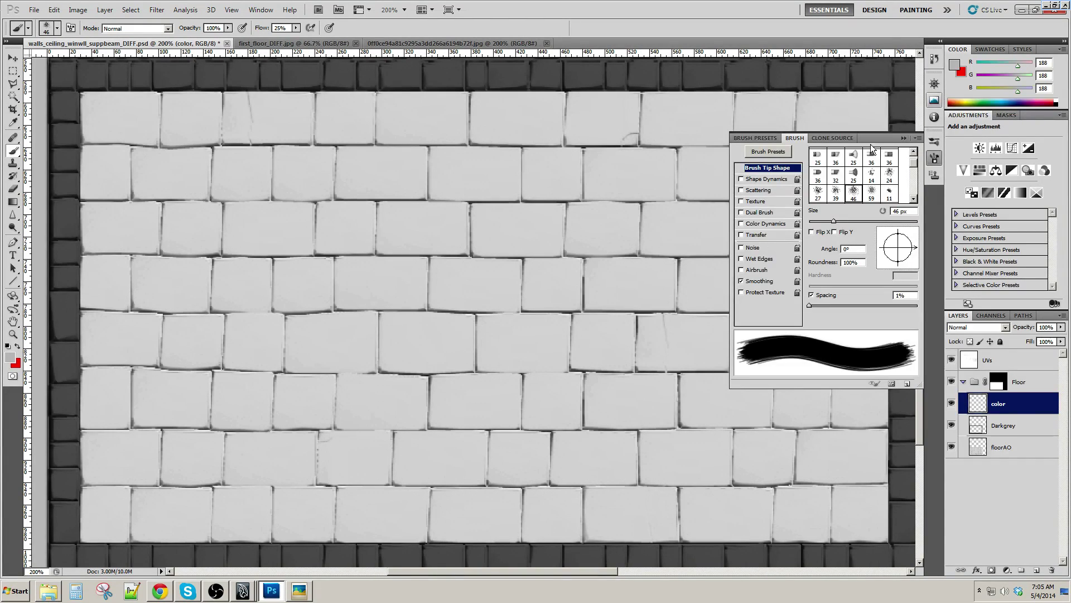
key(F5)
click(260, 10)
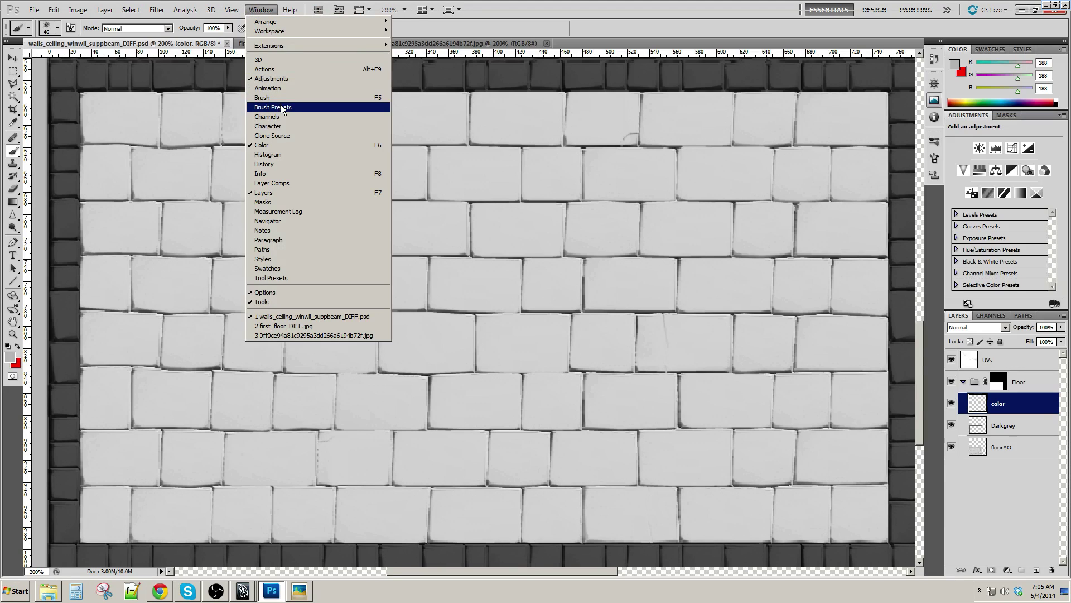
click(282, 108)
click(756, 190)
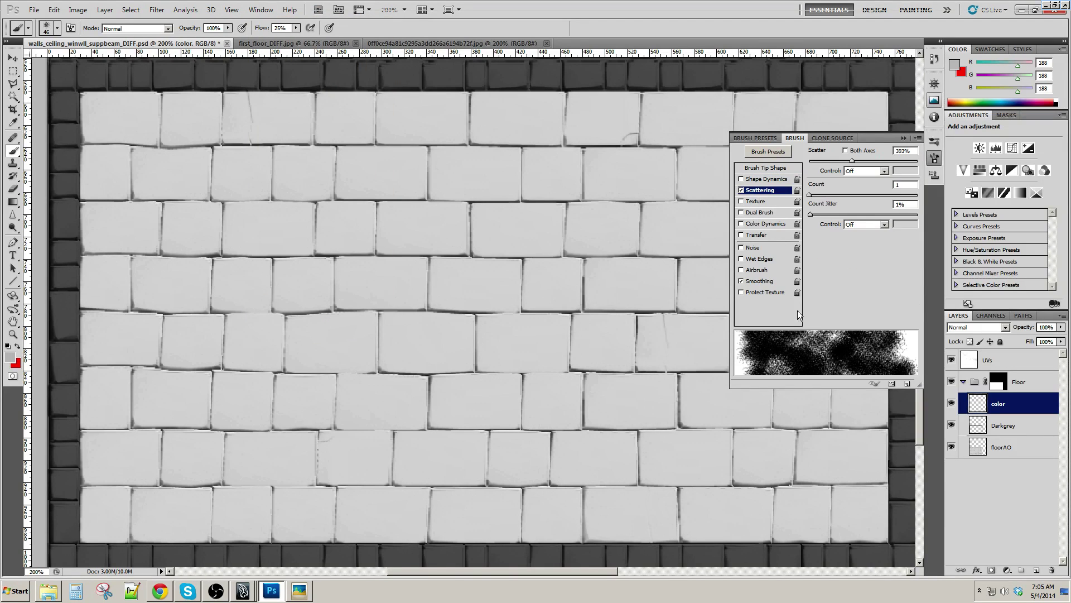
click(760, 213)
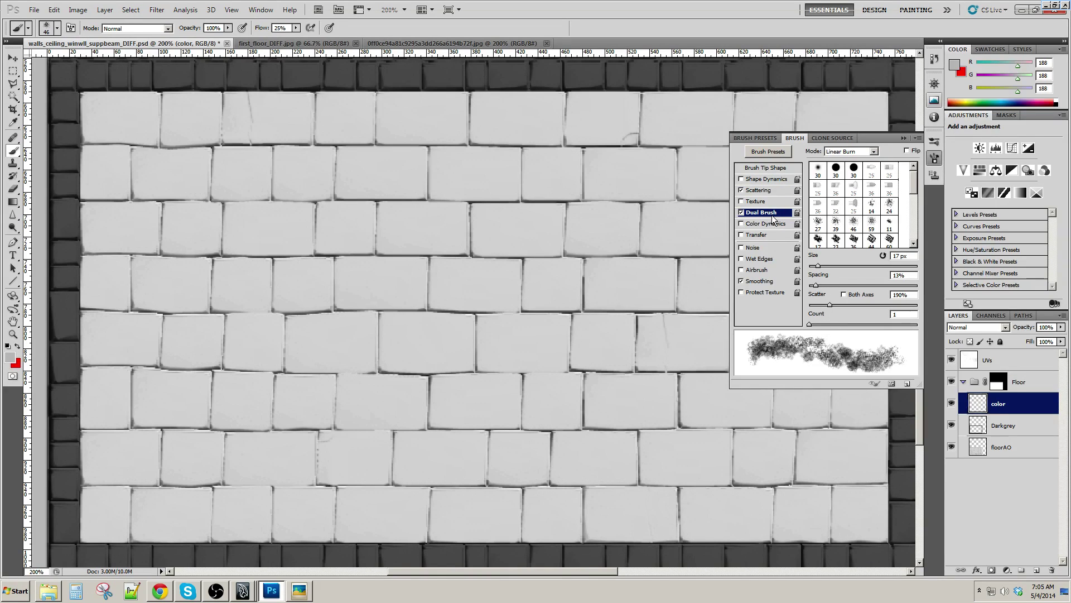
click(741, 213)
click(753, 191)
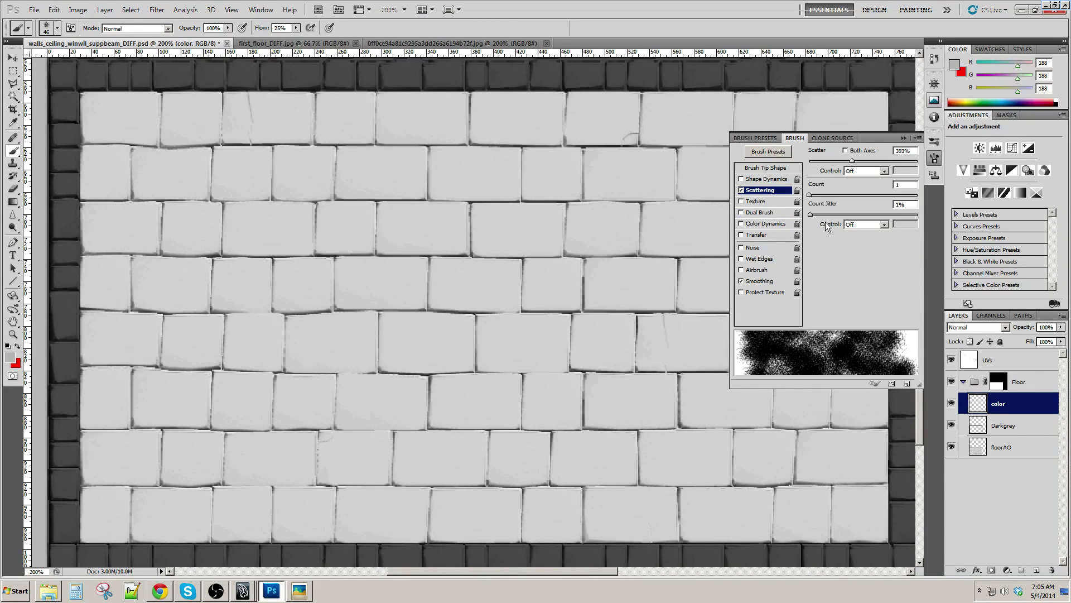
mouse_move(852, 159)
mouse_down()
mouse_move(839, 162)
mouse_move(917, 168)
mouse_move(825, 173)
mouse_move(862, 173)
mouse_up()
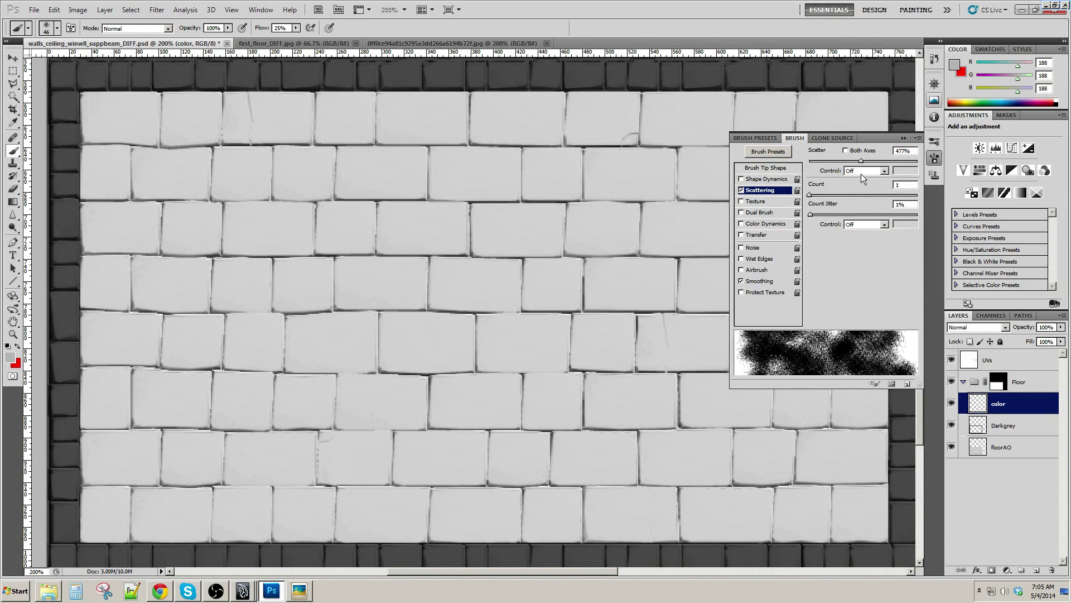
click(749, 212)
click(768, 216)
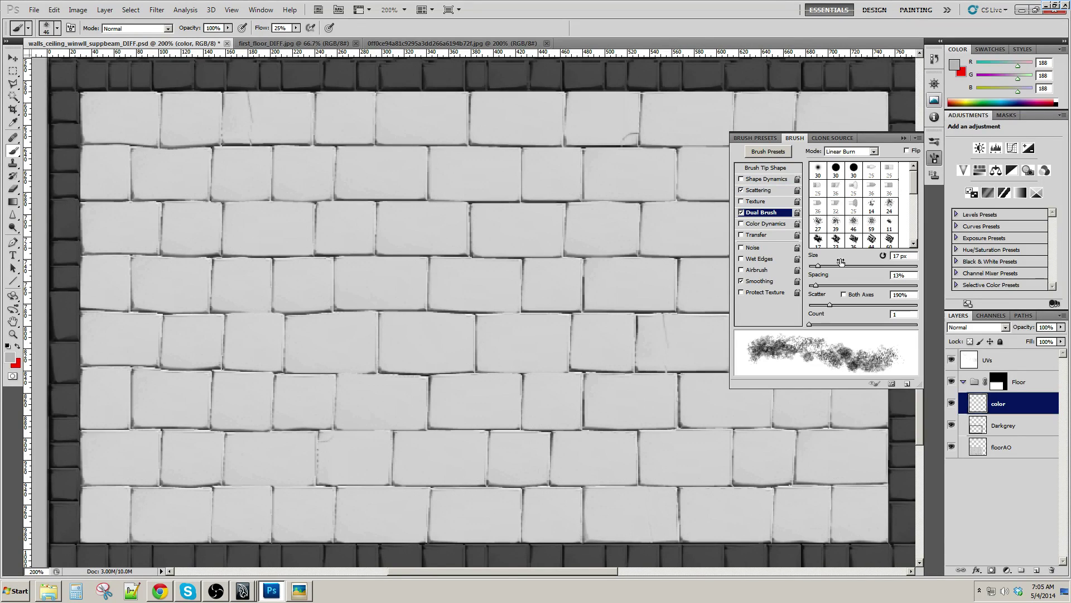
Set the dual brush spacing to 26% and scatter to 92%, and paint faint grey mottling on the lower middle floor tiles
mouse_move(816, 286)
mouse_down()
mouse_move(829, 291)
mouse_move(820, 310)
mouse_up()
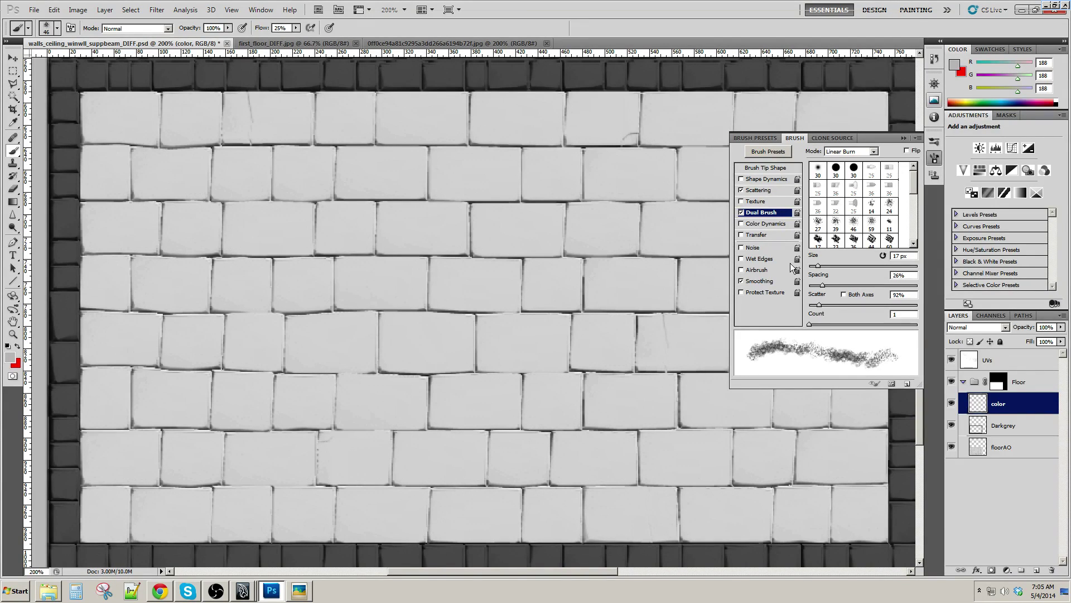
key(F5)
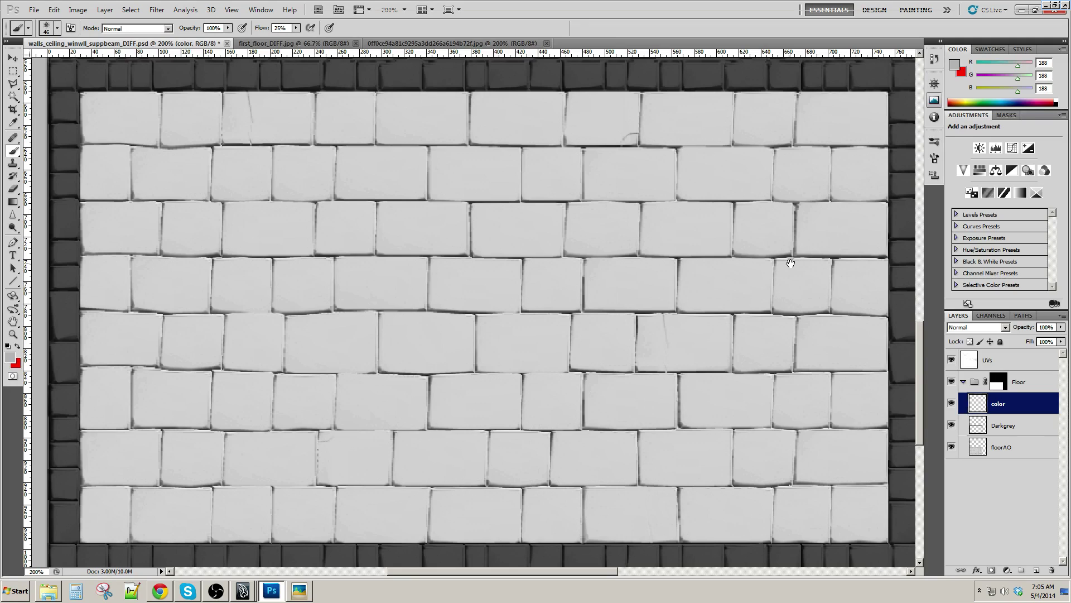
drag(599, 386, 670, 368)
mouse_move(586, 281)
mouse_down()
mouse_move(478, 277)
mouse_move(488, 361)
mouse_move(647, 449)
mouse_up()
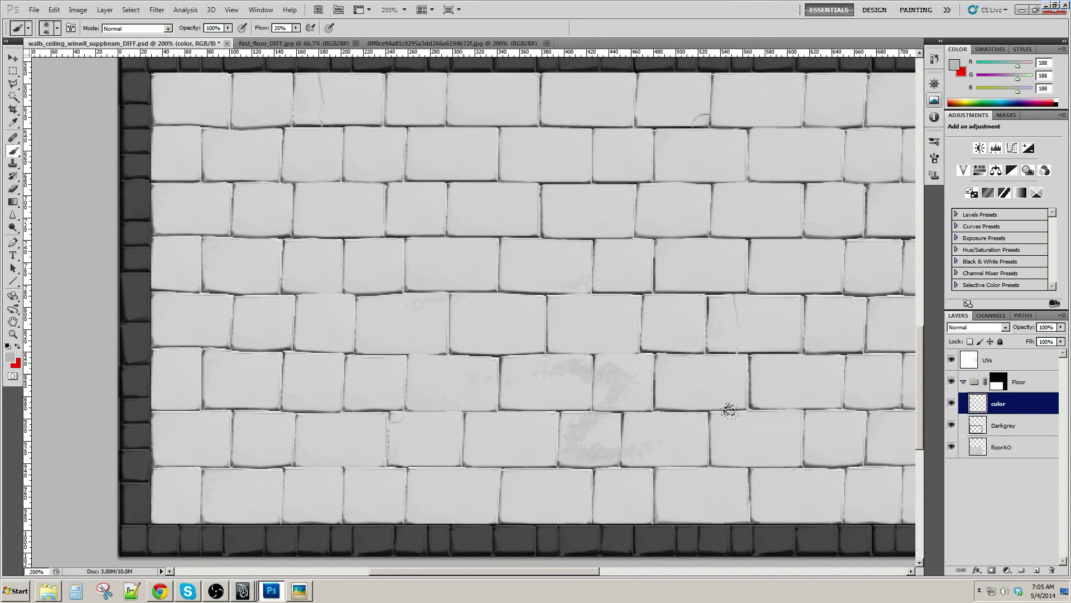
drag(730, 410, 619, 313)
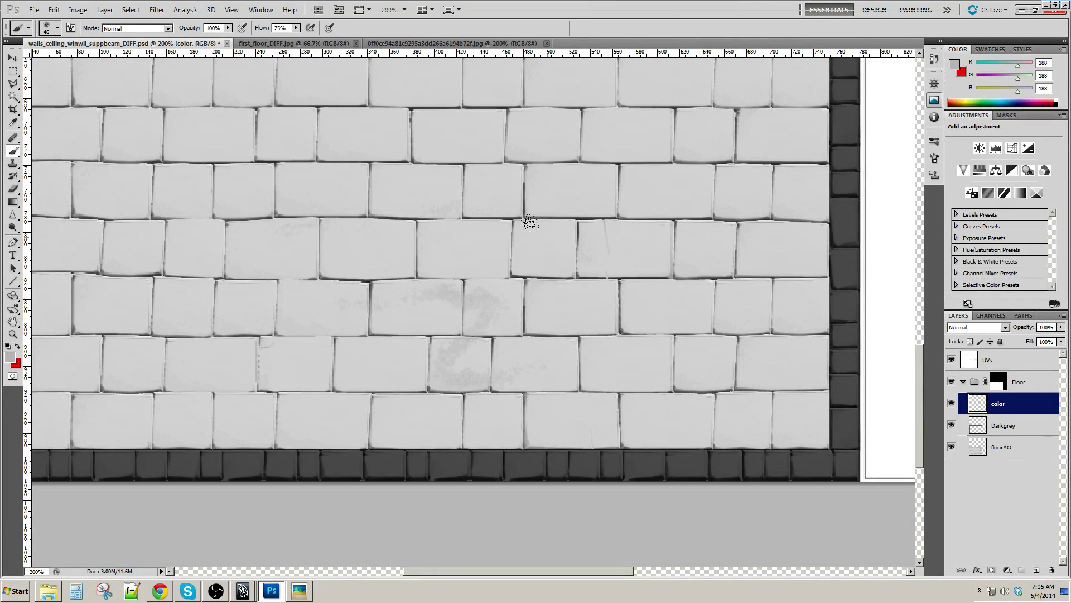
Enlarge the brush to 70 px and paint soft grey patches over the lower rows of tiles
key(bracketright)
key(bracketright)
key(bracketright)
drag(409, 208, 618, 246)
drag(631, 354, 708, 343)
drag(442, 334, 709, 351)
mouse_move(371, 322)
mouse_down()
mouse_move(321, 378)
mouse_move(624, 370)
mouse_up()
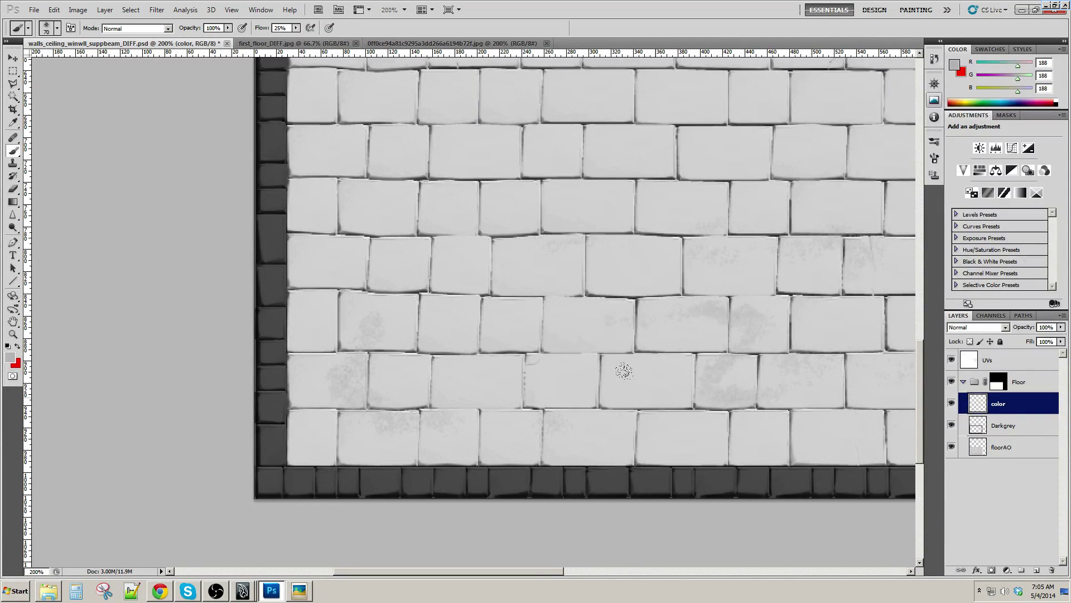
Paint grey mottling across the upper and middle rows of tiles, out to the floor's right edge
scroll(523, 246, up, 3)
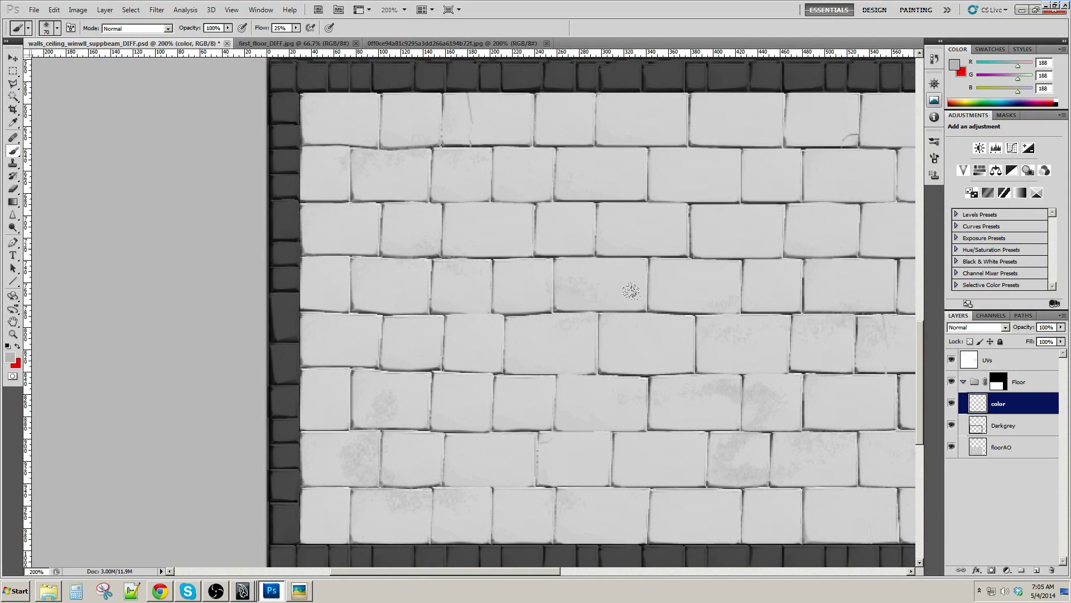
drag(772, 242, 559, 311)
drag(366, 210, 710, 222)
drag(432, 279, 702, 289)
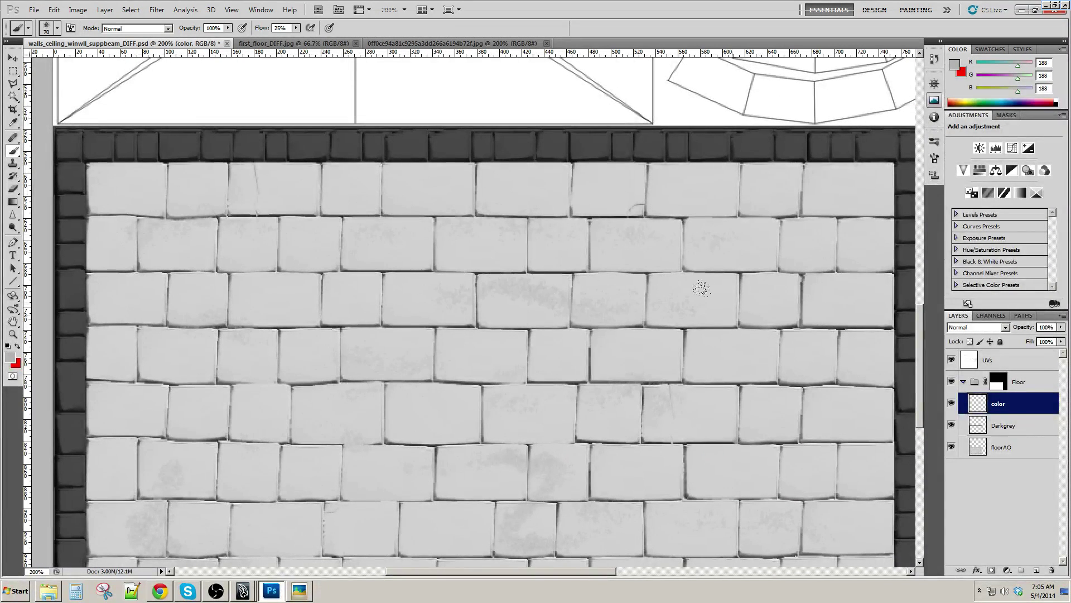
drag(799, 354, 744, 245)
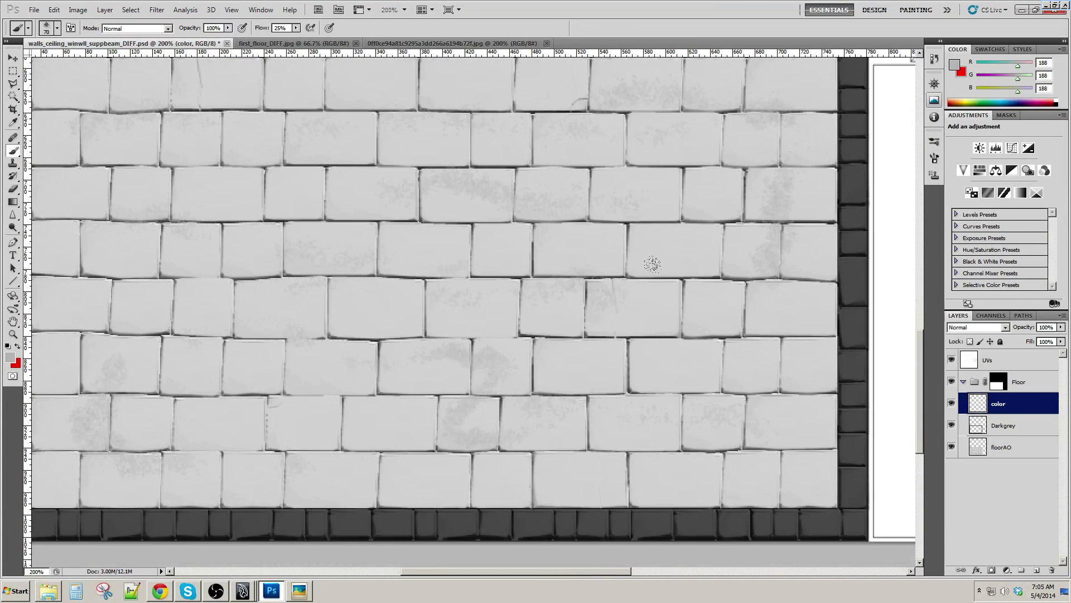
drag(652, 264, 674, 257)
drag(470, 363, 697, 326)
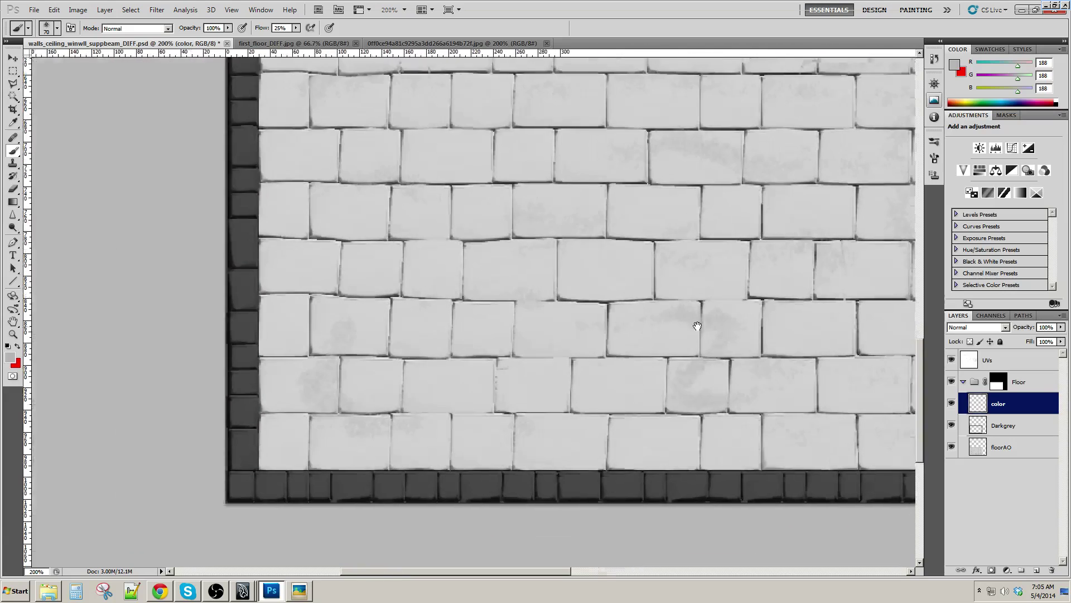
Add grey mottling to the tiles along the floor's left side and fill in clean areas in the middle
scroll(605, 279, left, 1)
scroll(586, 305, up, 5)
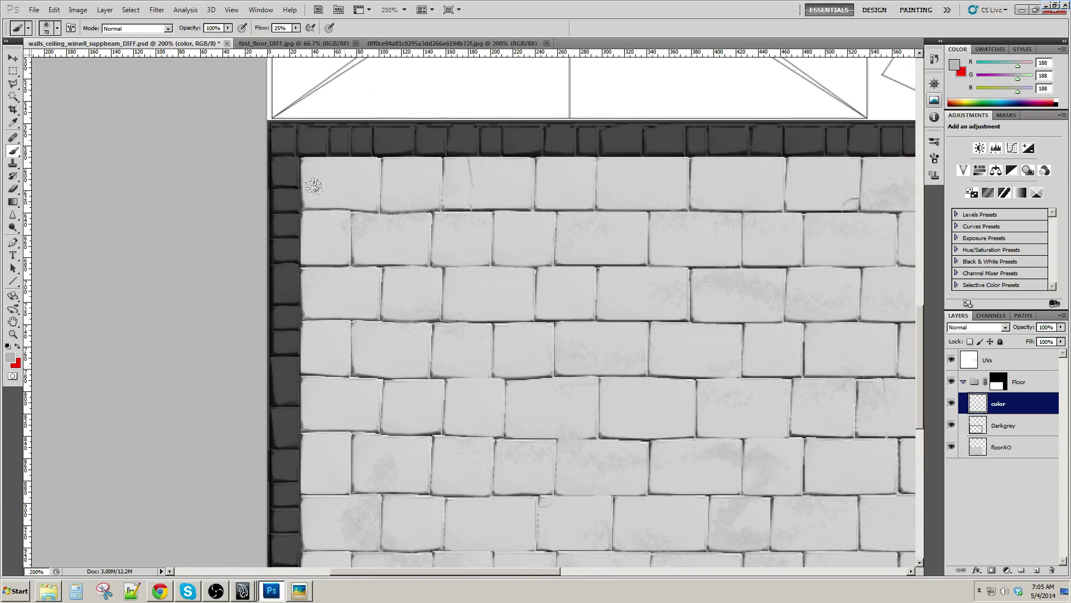
scroll(640, 278, down, 3)
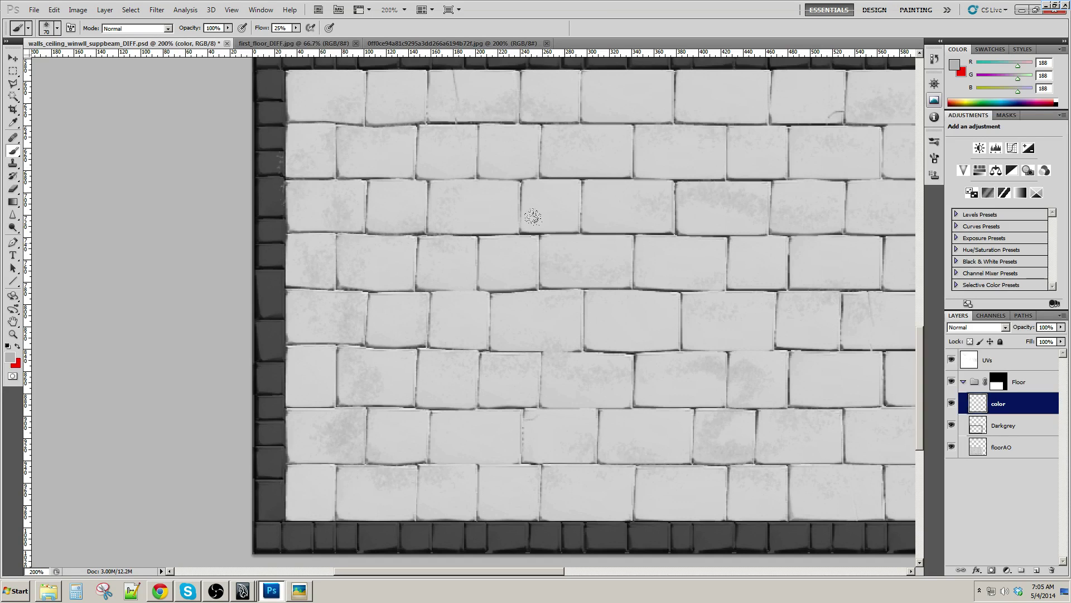
drag(654, 347, 576, 244)
drag(788, 248, 611, 365)
drag(592, 250, 673, 308)
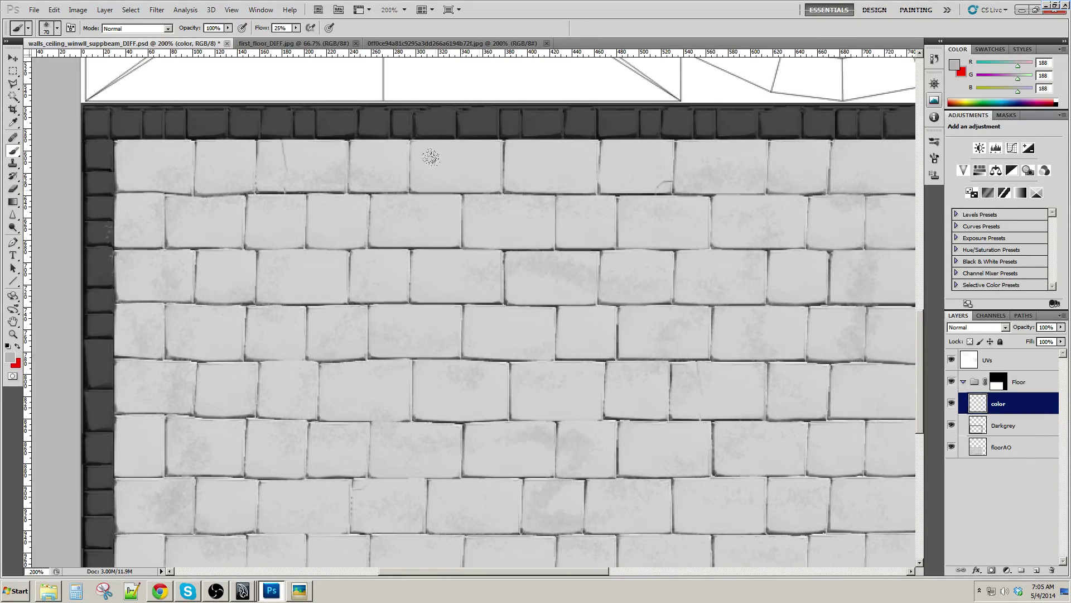
Paint grey mottling along the top row of tiles and touch up the remaining clean stones on the floor's right side
scroll(550, 323, right, 3)
scroll(406, 221, up, 2)
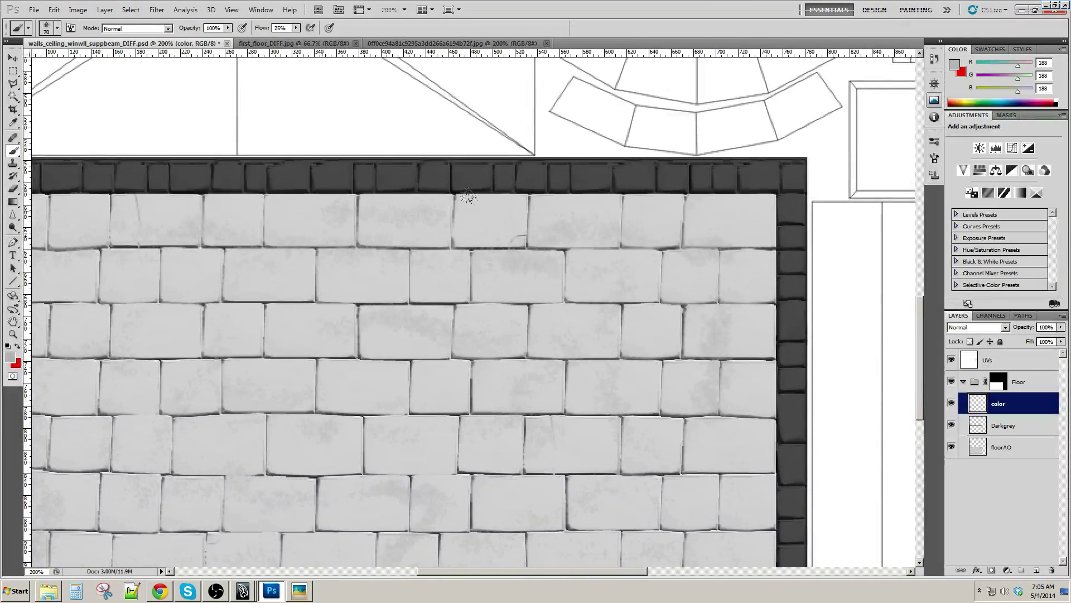
scroll(696, 236, down, 4)
scroll(695, 237, right, 1)
scroll(696, 236, down, 2)
scroll(681, 190, right, 1)
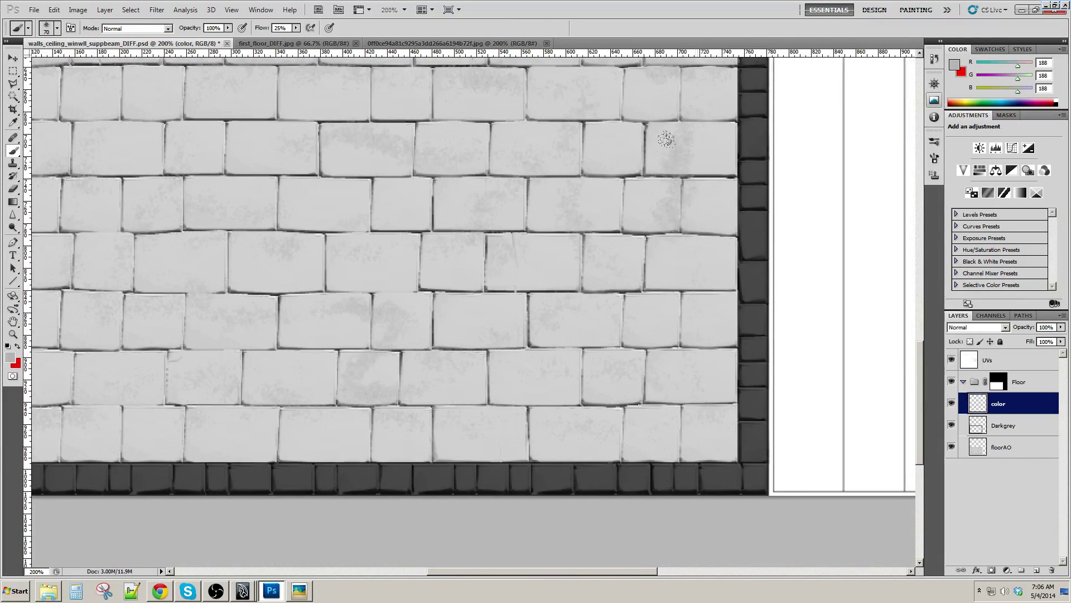
scroll(682, 392, left, 7)
scroll(452, 307, up, 2)
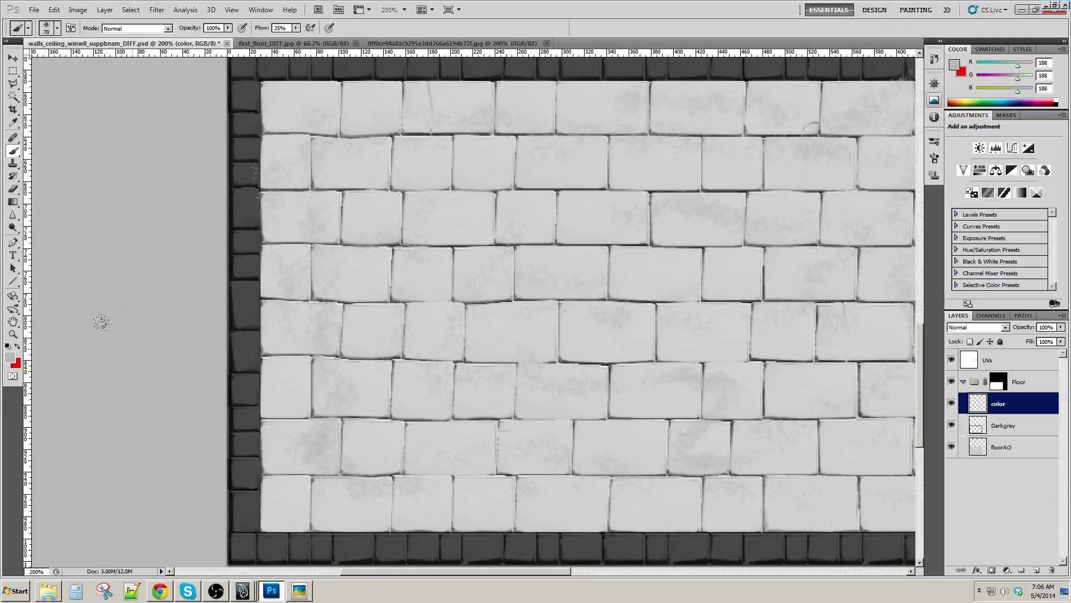
Swap the foreground and background colours and set the foreground to a dark grey, RGB 39, 39, 39
key(x)
click(14, 358)
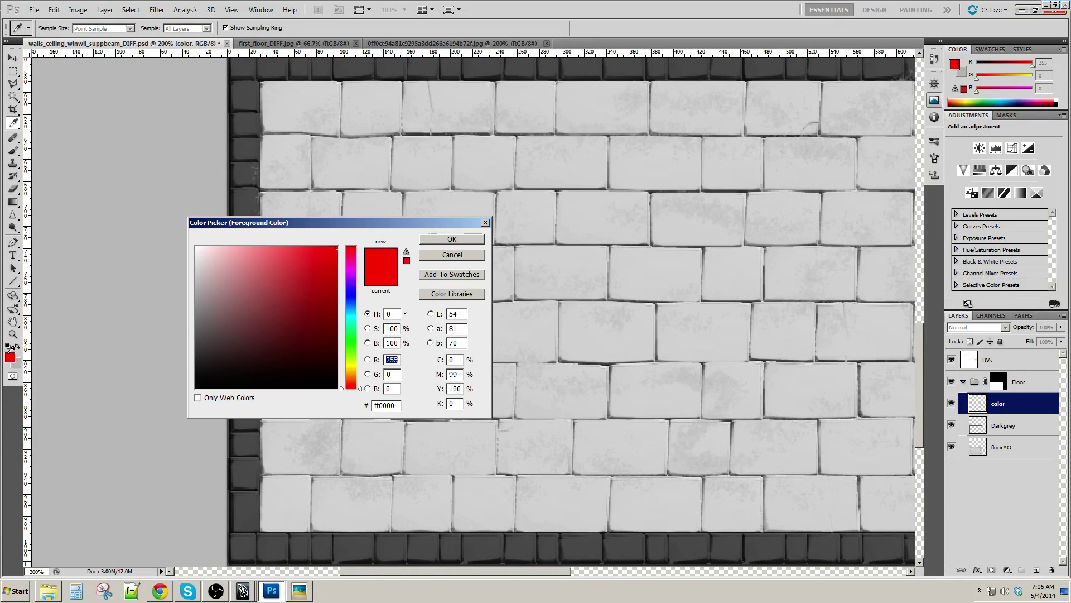
drag(264, 347, 186, 368)
click(452, 238)
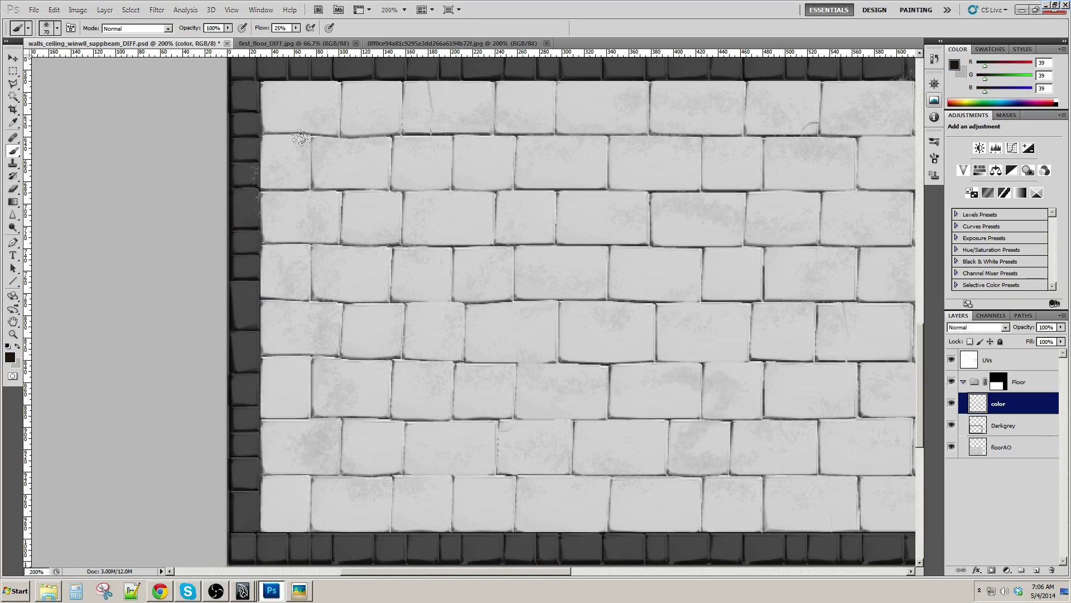
Try a dark grey stroke across the upper-left tiles and undo it
drag(332, 159, 474, 187)
key(ctrl+z)
mouse_move(657, 313)
mouse_down()
mouse_move(488, 323)
mouse_move(514, 339)
mouse_up()
Set the dual brush spacing to 88% and its scatter to 103%, and reduce the main brush scatter to 369%
key(F5)
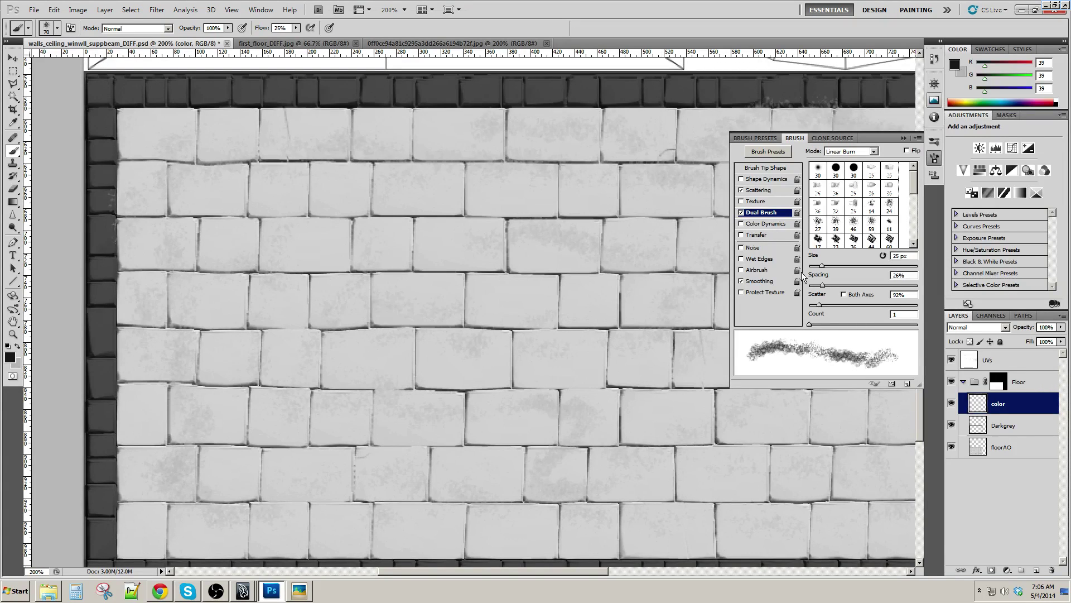
mouse_move(822, 285)
mouse_down()
mouse_move(875, 291)
mouse_move(839, 307)
mouse_move(857, 311)
mouse_move(820, 305)
mouse_up()
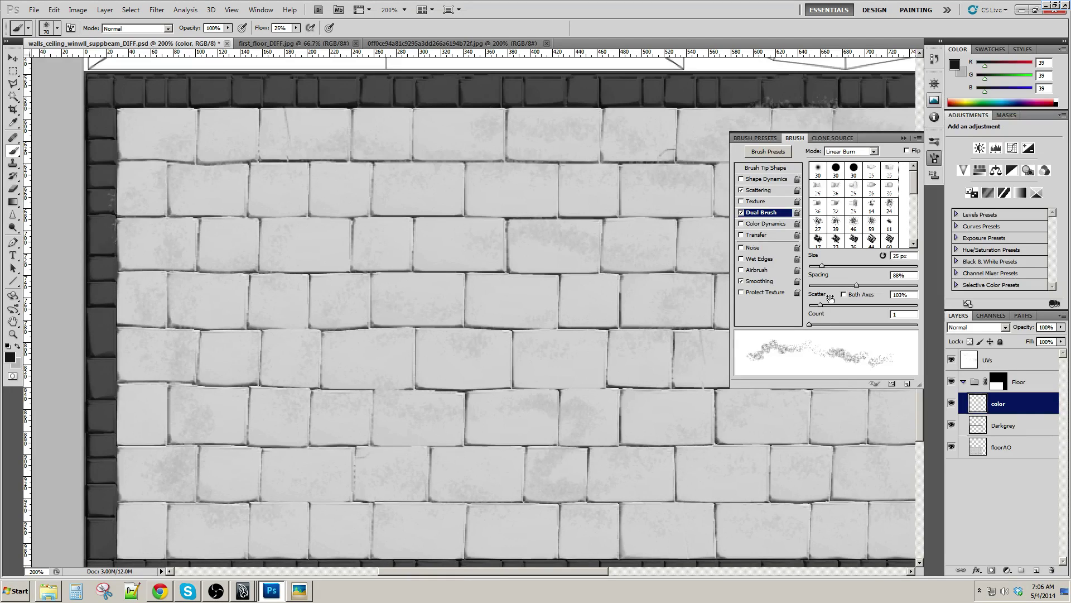
click(759, 190)
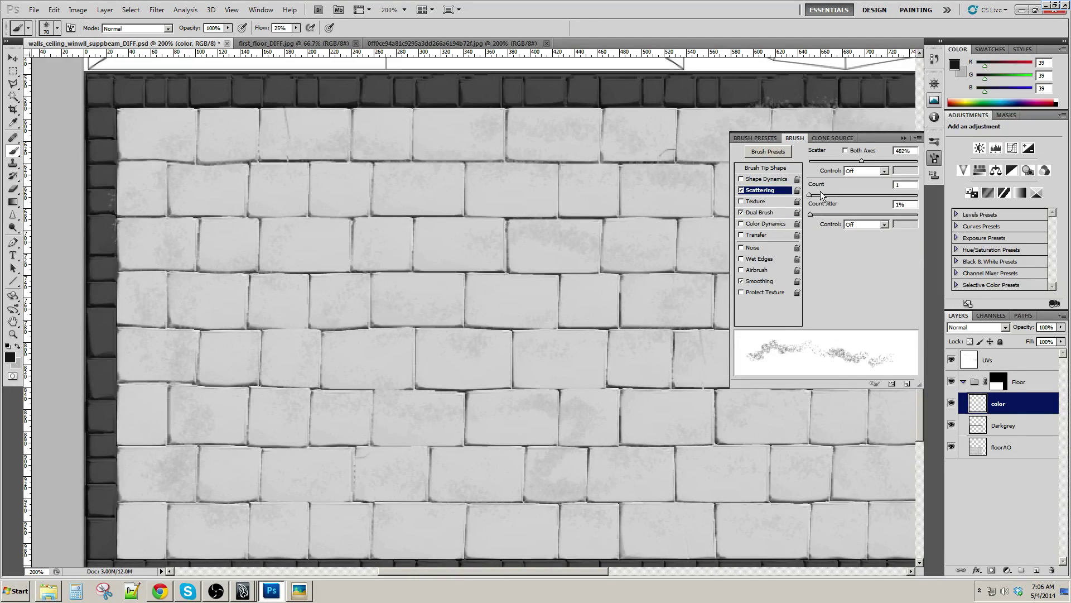
mouse_move(852, 160)
mouse_down()
mouse_move(835, 162)
mouse_move(849, 161)
mouse_up()
key(F5)
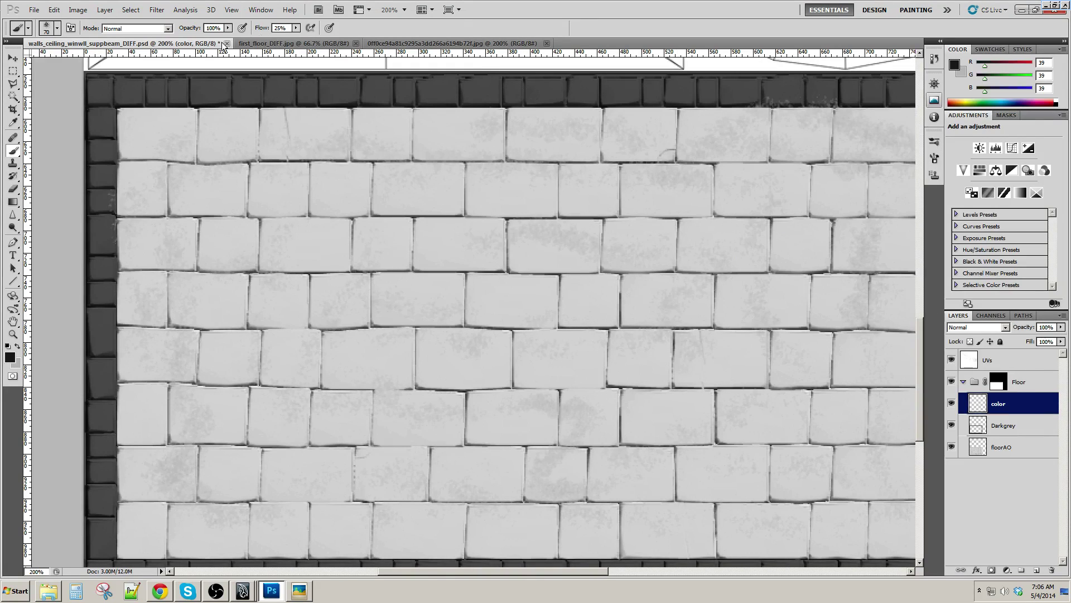
Choose the 46 px spatter brush, leaving Dual Brush off and enabling Scattering
click(44, 32)
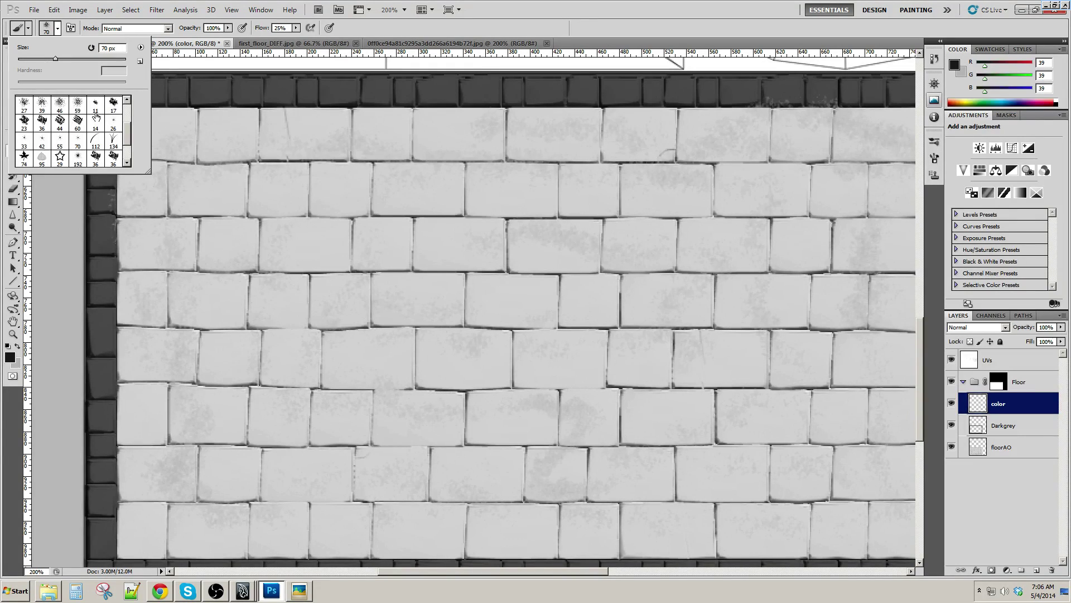
double_click(60, 107)
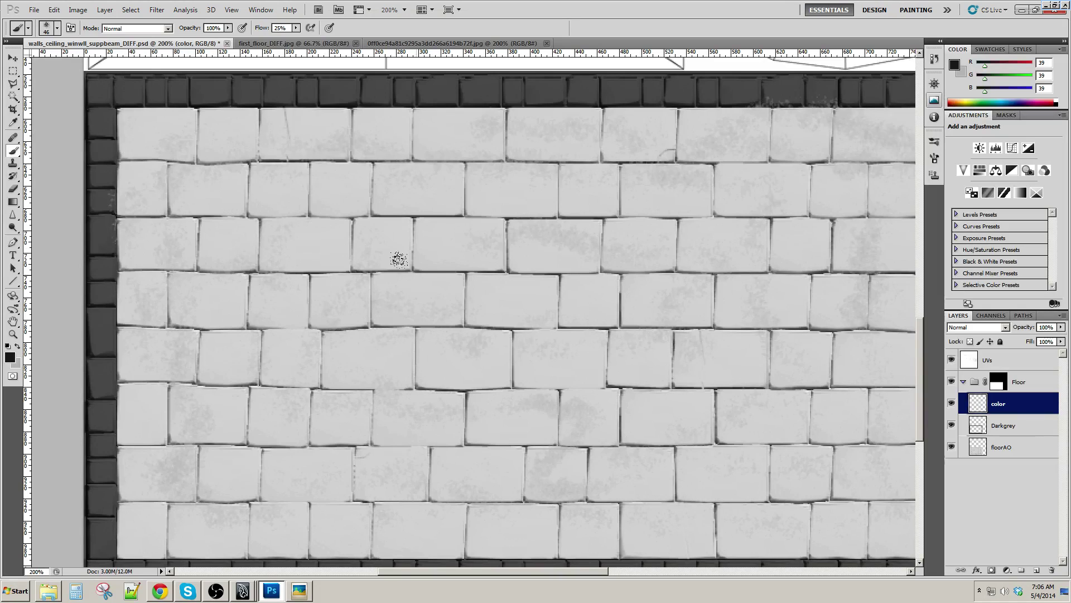
key(F5)
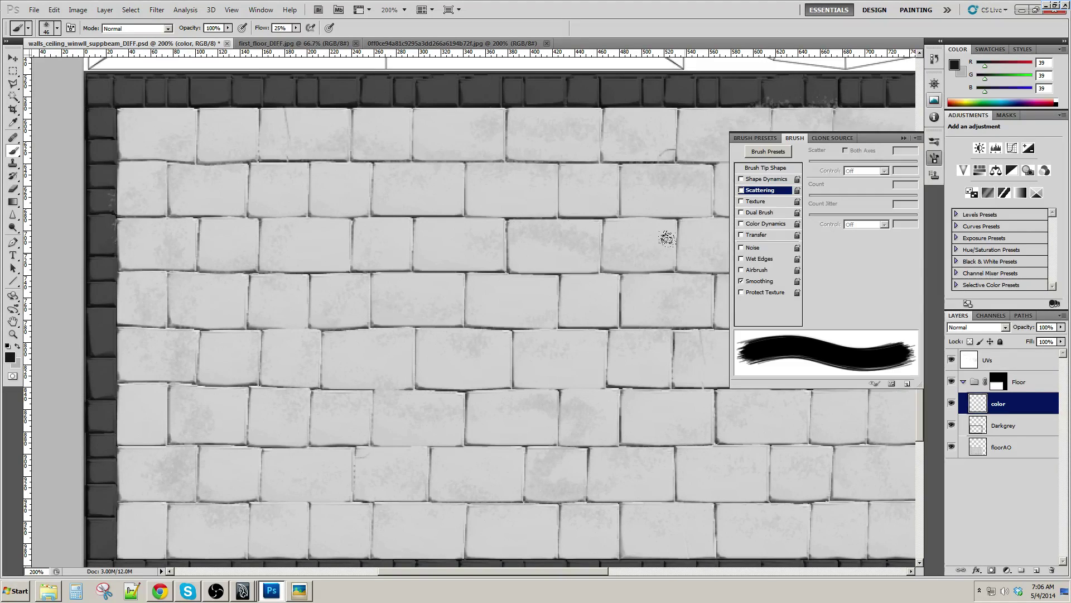
click(762, 215)
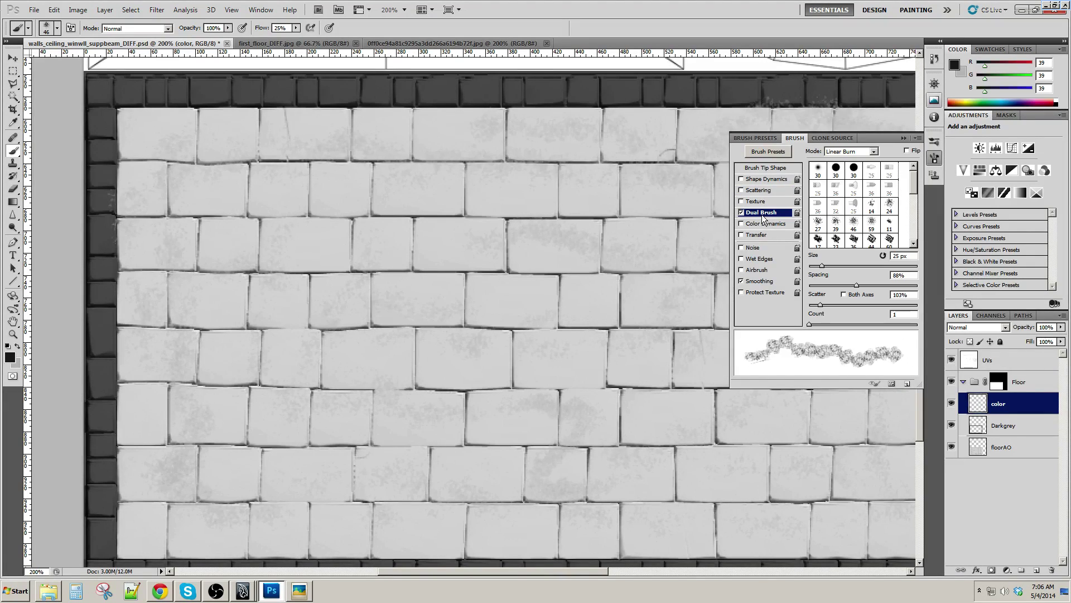
click(741, 212)
click(741, 190)
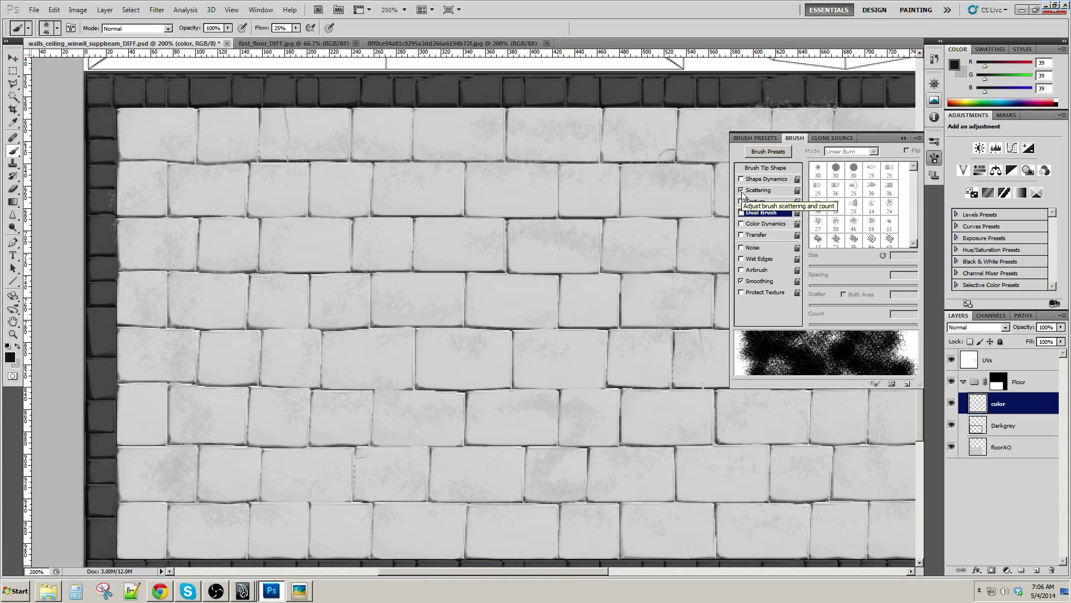
Raise the brush scatter to 1000%, try a dark stroke down the middle tiles, and undo the stroke
click(766, 192)
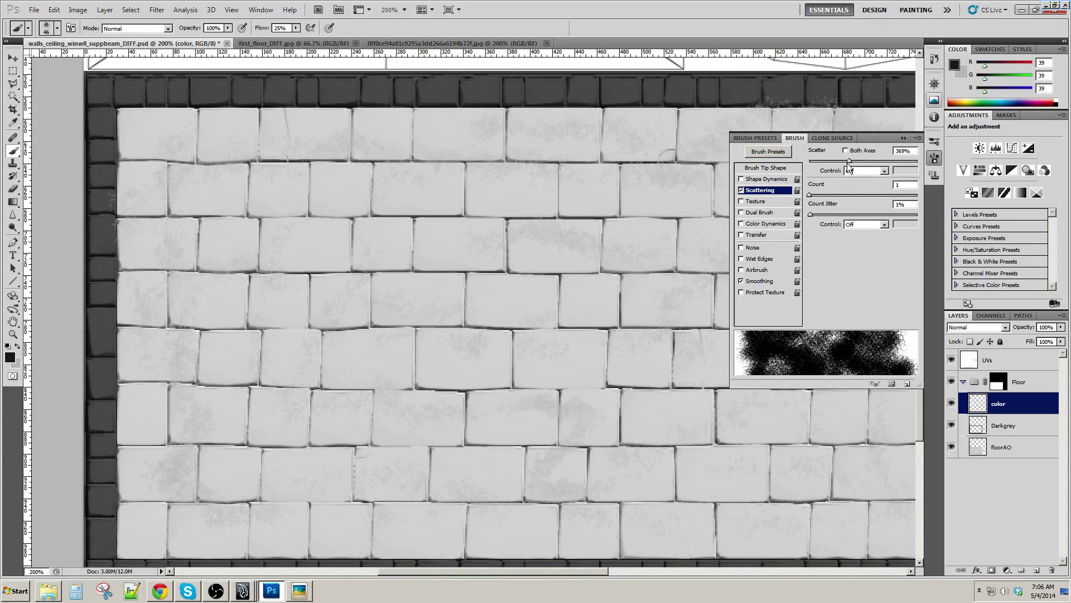
mouse_move(846, 163)
mouse_down()
mouse_move(827, 160)
mouse_move(946, 167)
mouse_up()
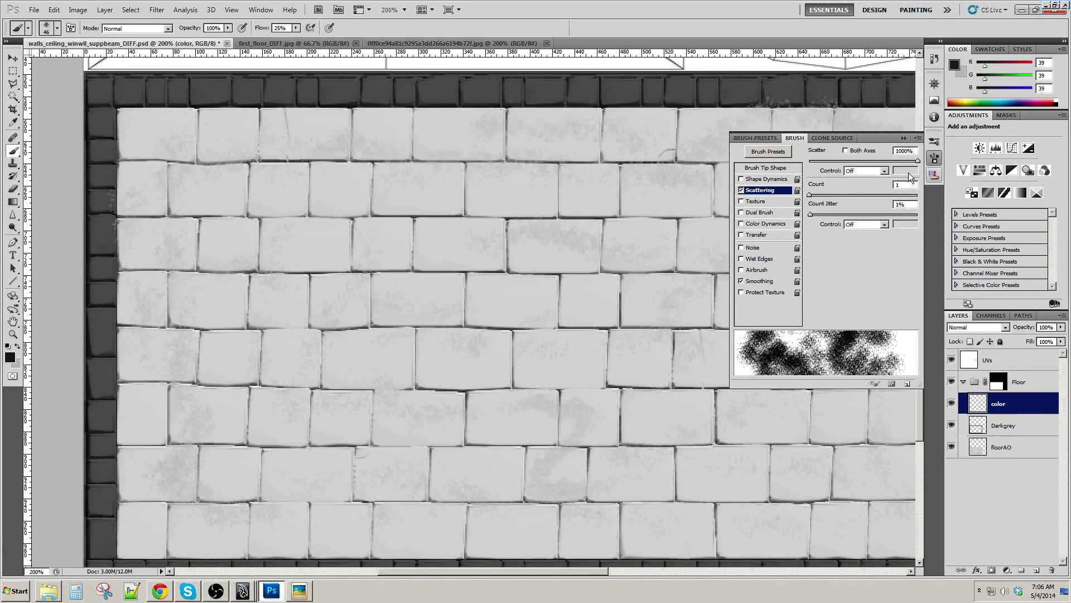
drag(430, 269, 441, 435)
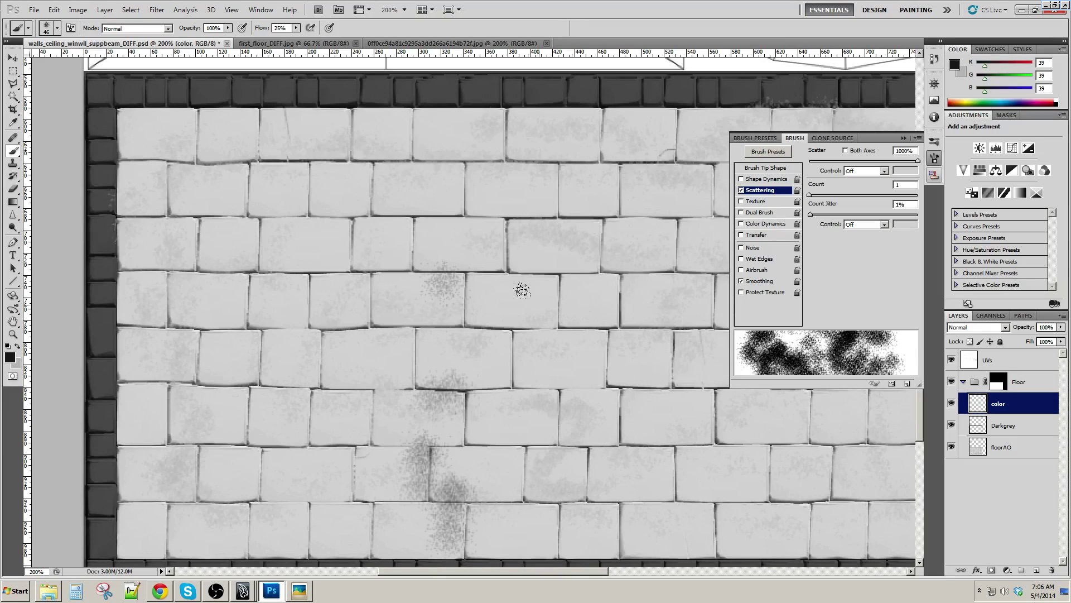
key(ctrl+z)
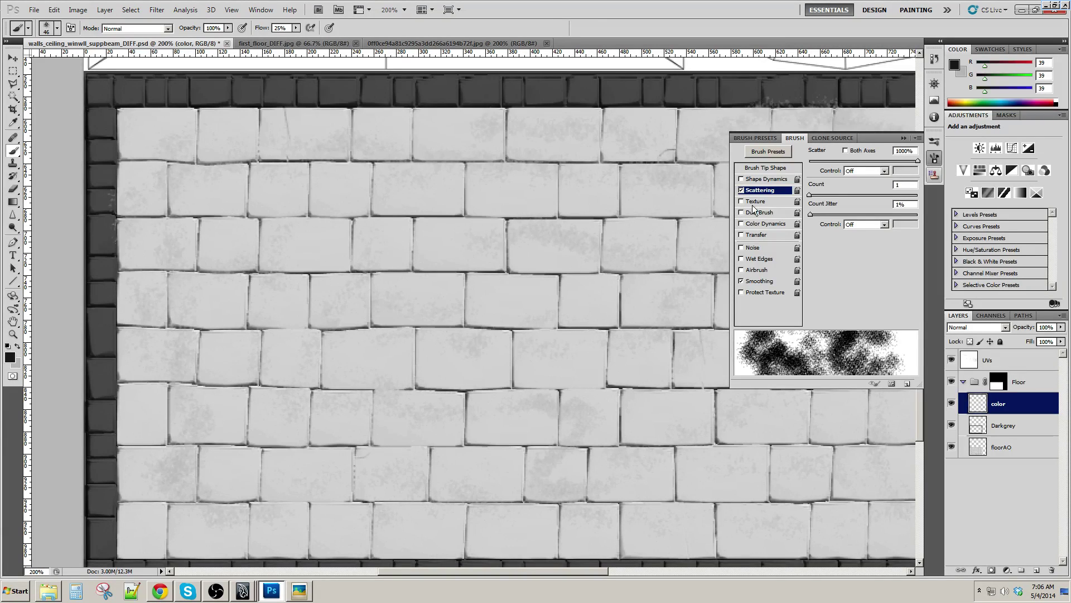
Reduce the brush scatter to 97% and enable Dual Brush with the 24 px spatter tip at 44% spacing
drag(918, 160, 821, 171)
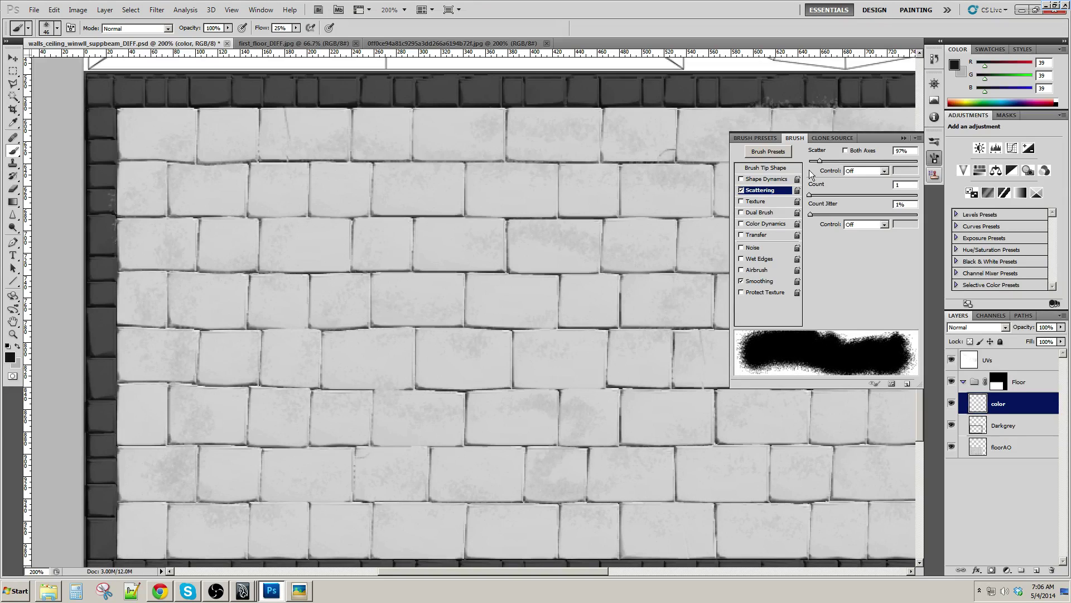
click(758, 212)
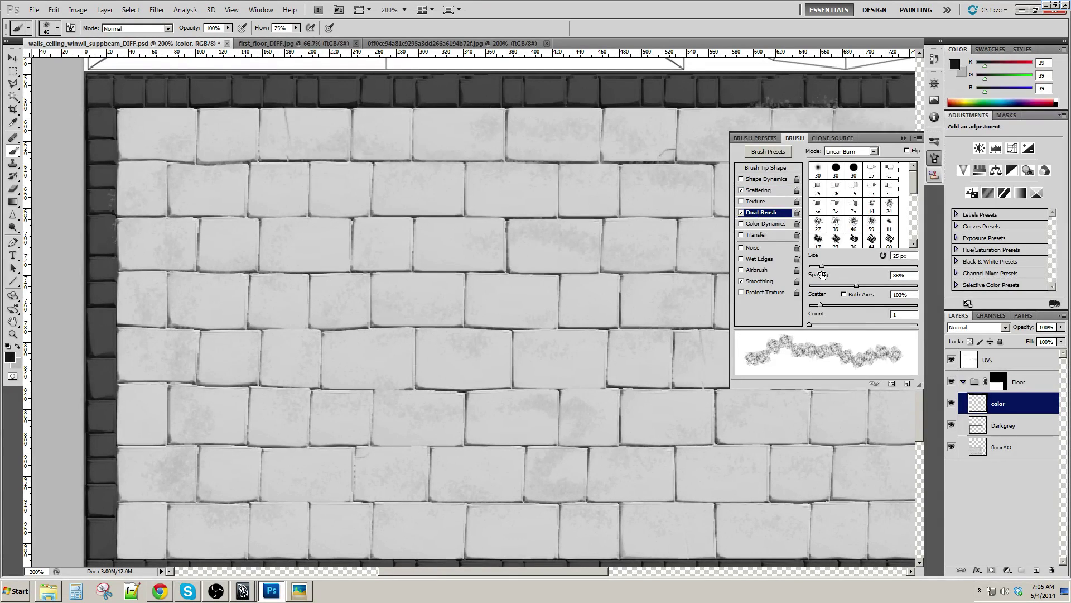
drag(858, 287, 830, 291)
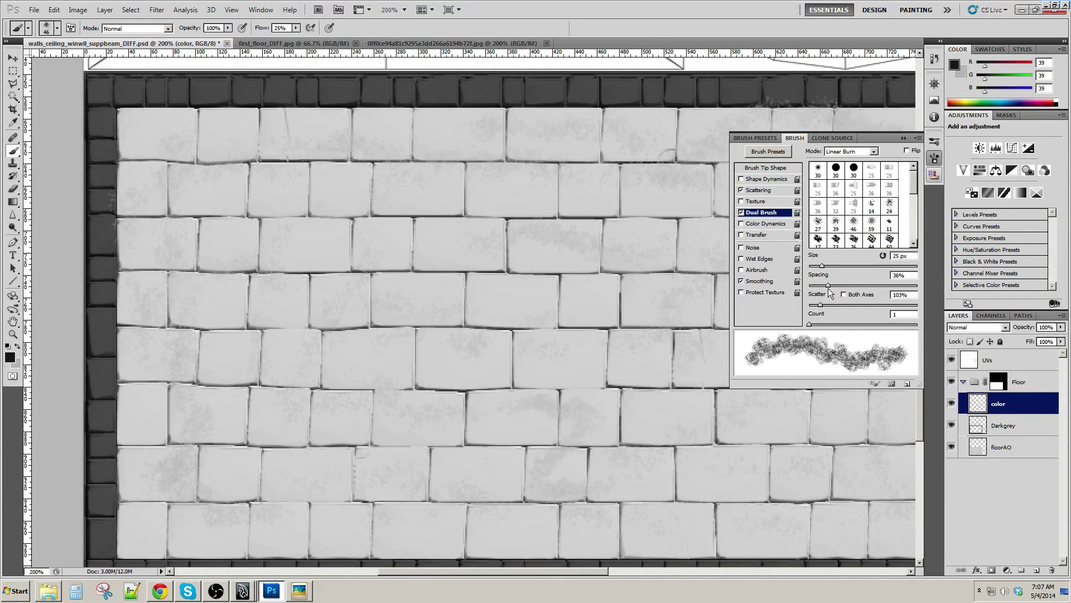
click(890, 207)
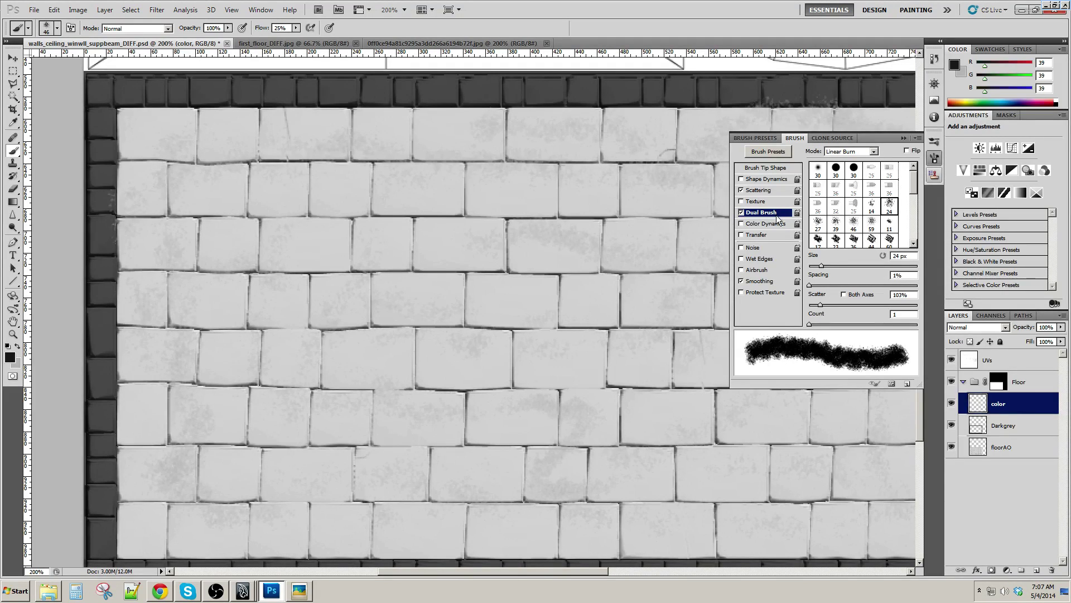
drag(816, 282, 834, 286)
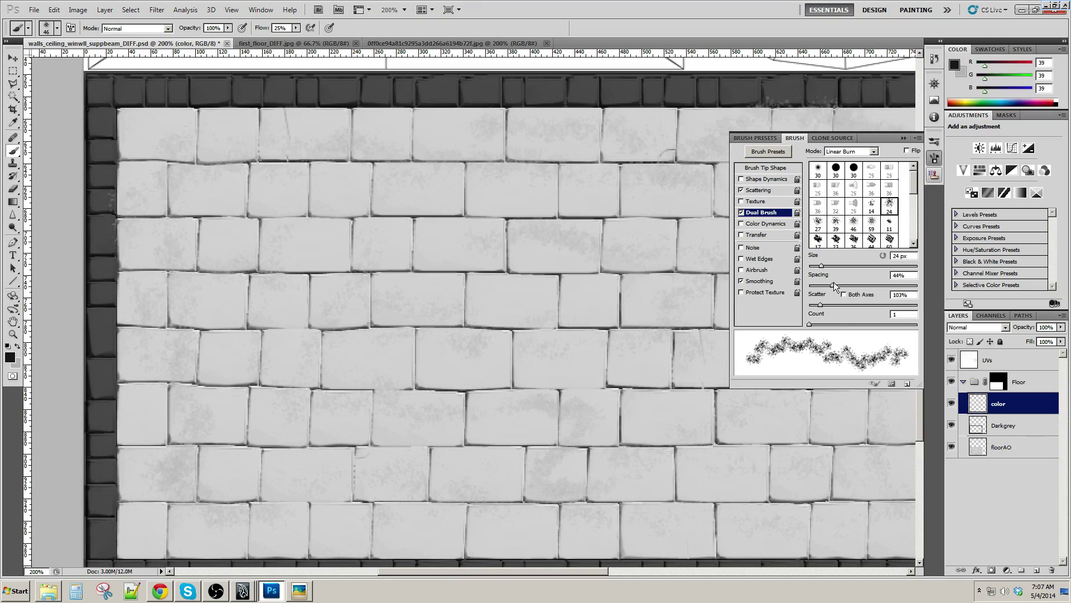
Switch the dual brush tip to the 39 px spatter and set its spacing to 41%
click(836, 223)
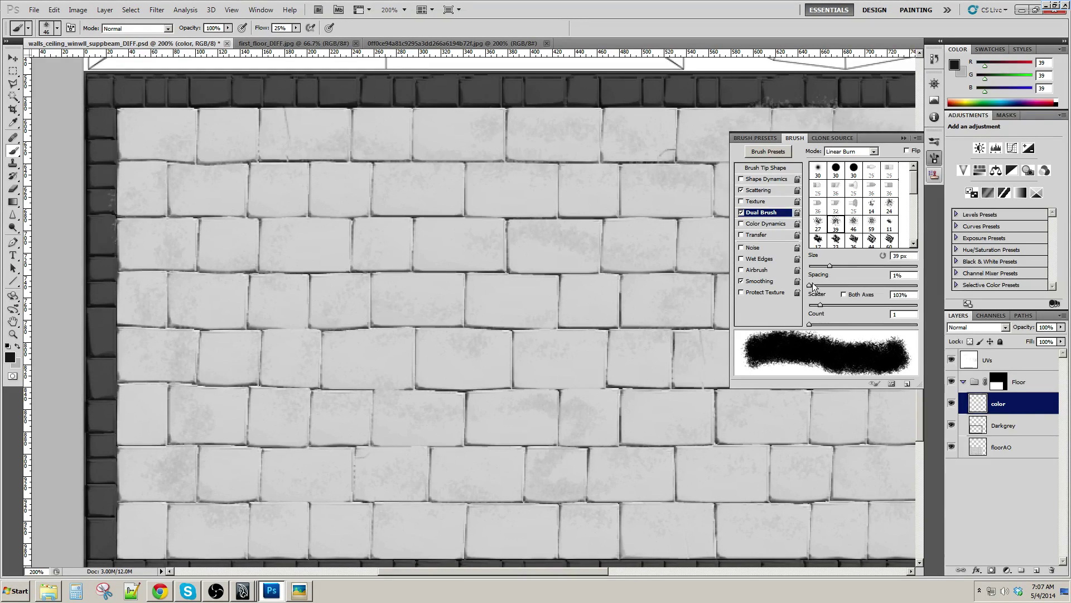
drag(813, 286, 832, 291)
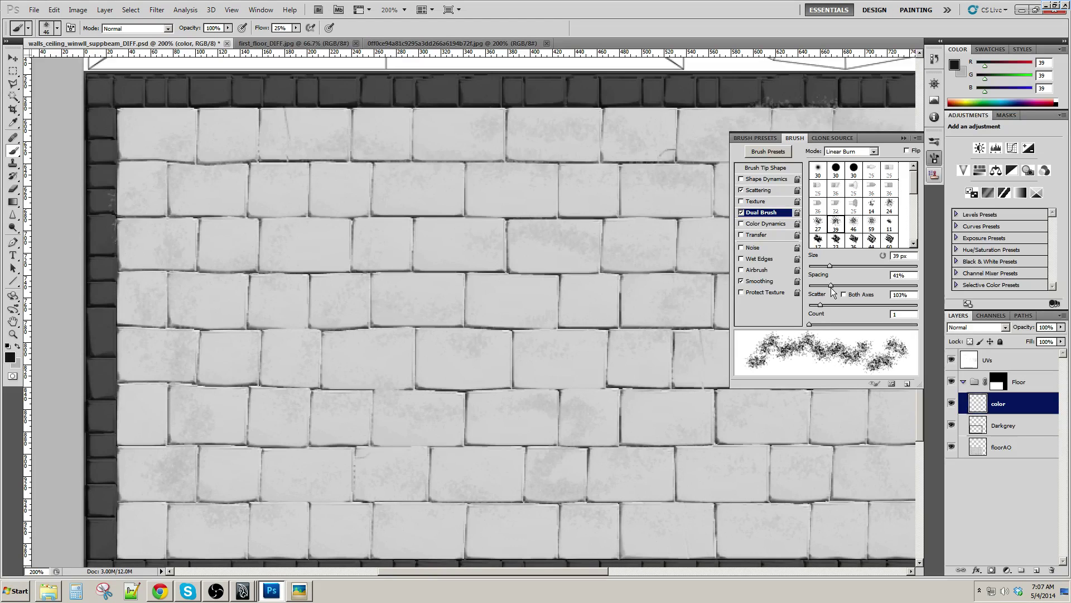
key(F5)
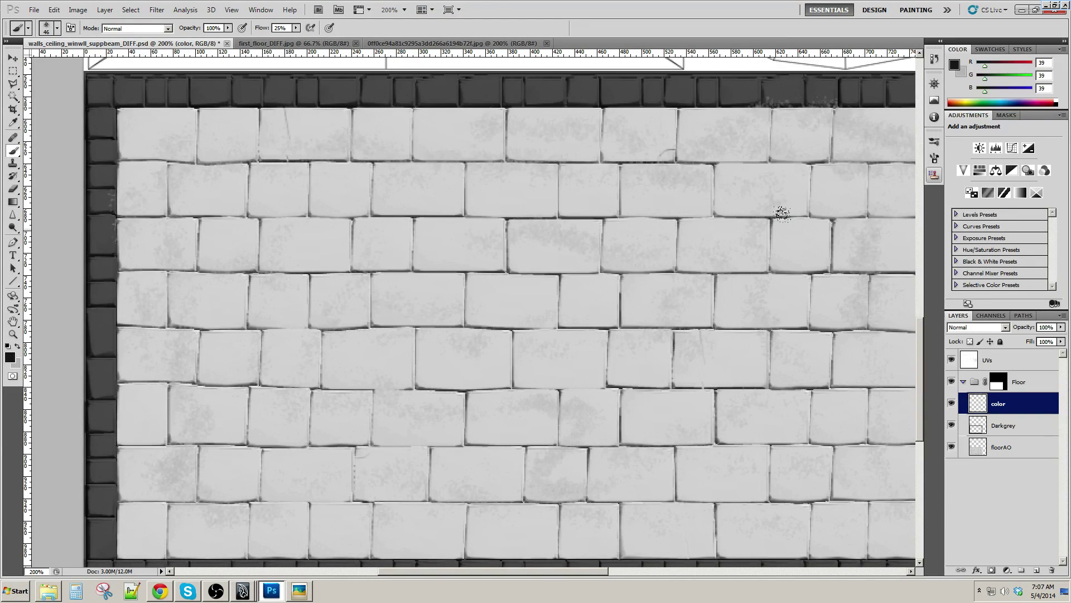
Try dark strokes across the tiles, undo them, and lower the brush opacity to 25%
drag(229, 196, 371, 218)
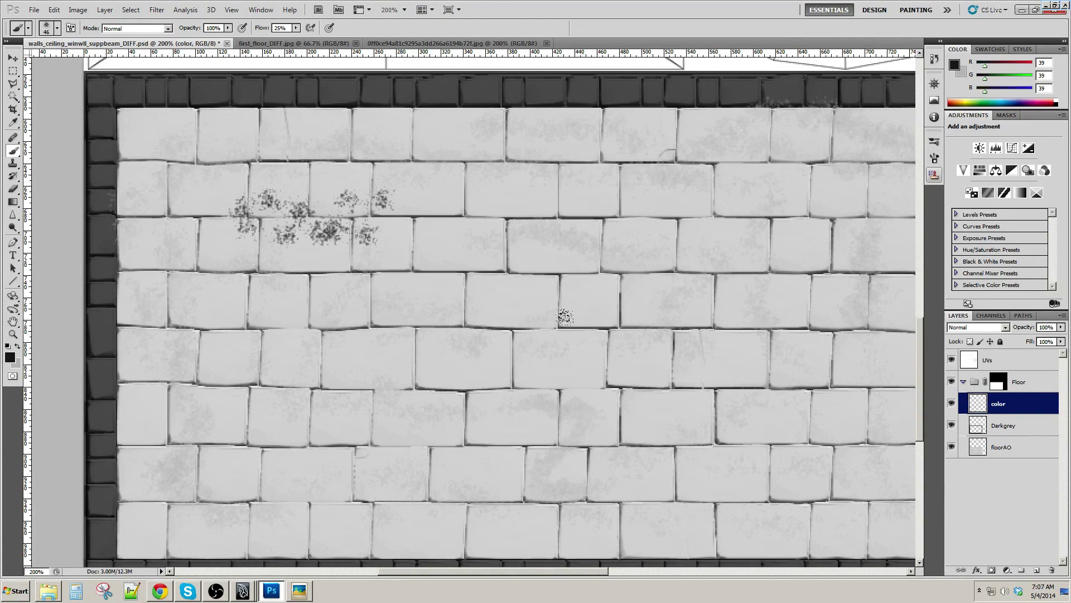
key(ctrl+z)
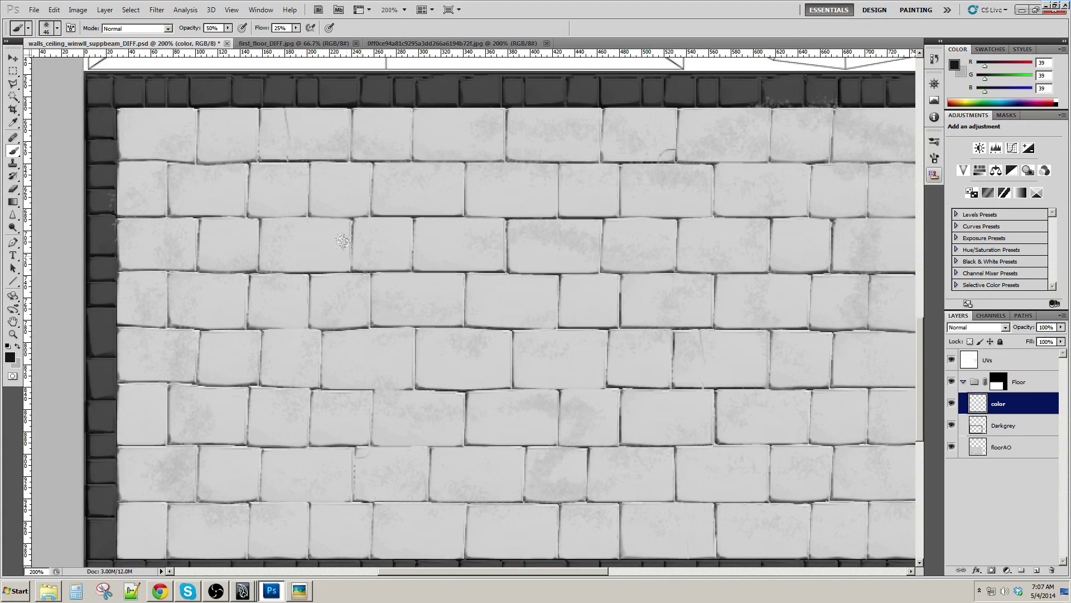
drag(223, 213, 357, 188)
drag(301, 315, 485, 326)
mouse_move(586, 342)
mouse_down()
mouse_move(486, 293)
mouse_move(613, 338)
mouse_up()
key(ctrl+z)
key(ctrl+z)
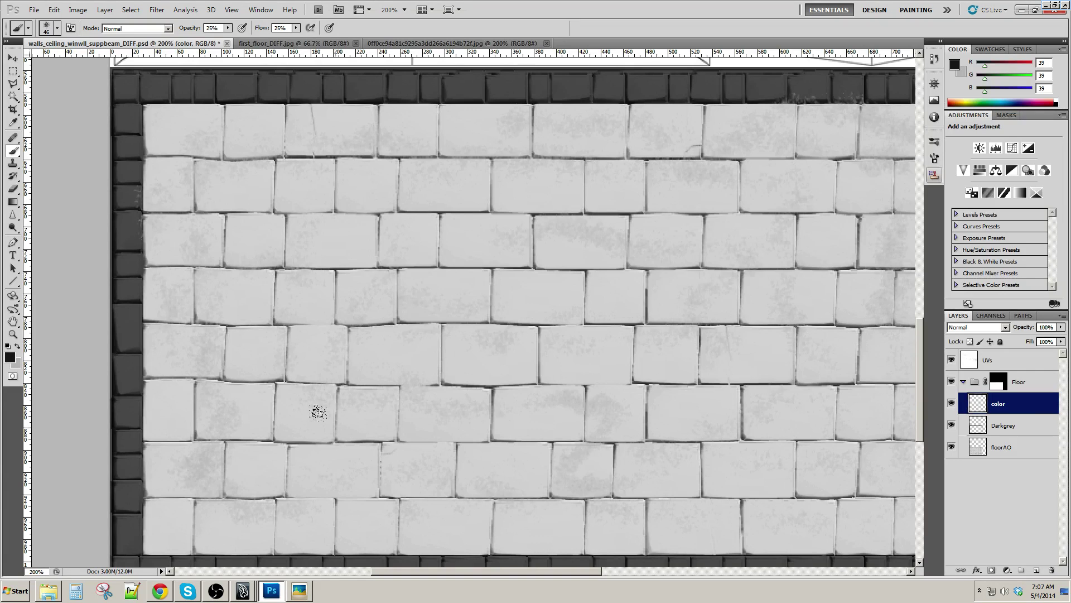
Paint faint dark grey speckles over the floor's central, right-hand and lower tiles at 25% opacity
mouse_move(175, 480)
mouse_down()
mouse_move(550, 488)
mouse_move(611, 463)
mouse_up()
drag(678, 426, 537, 361)
drag(552, 427, 705, 429)
drag(558, 278, 603, 385)
drag(512, 333, 664, 301)
drag(680, 442, 622, 374)
drag(221, 341, 329, 327)
drag(510, 336, 619, 409)
mouse_move(413, 406)
mouse_down()
mouse_move(642, 405)
mouse_move(647, 426)
mouse_up()
drag(560, 258, 558, 392)
mouse_move(463, 272)
mouse_down()
mouse_move(619, 246)
mouse_move(700, 287)
mouse_up()
drag(650, 401, 745, 407)
drag(561, 438, 750, 413)
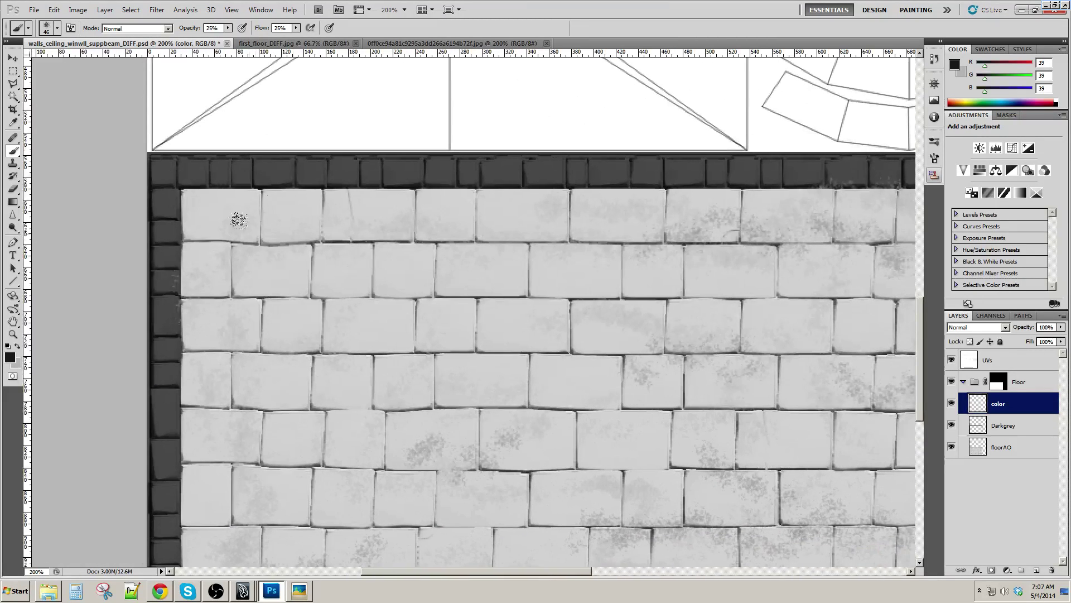
Extend the dark grey speckling over the tiles on the floor's left side, from the top row down
drag(246, 224, 569, 272)
drag(301, 340, 530, 363)
drag(296, 441, 512, 424)
drag(578, 384, 595, 255)
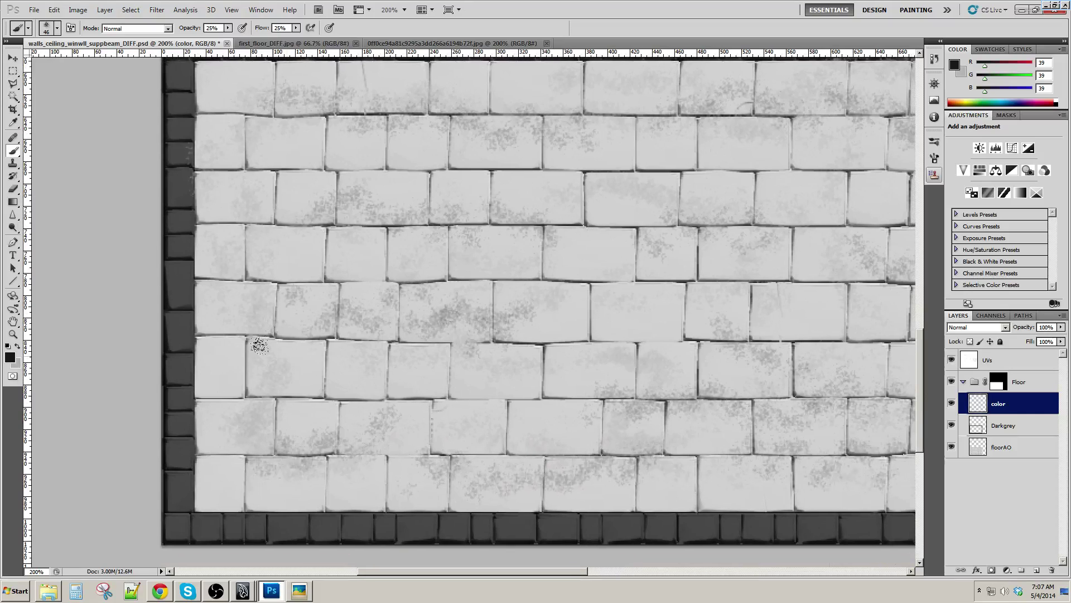
drag(262, 347, 369, 363)
drag(273, 442, 335, 458)
drag(369, 269, 395, 345)
mouse_move(243, 157)
mouse_down()
mouse_move(251, 188)
mouse_move(400, 230)
mouse_up()
drag(702, 349, 540, 268)
drag(456, 295, 427, 333)
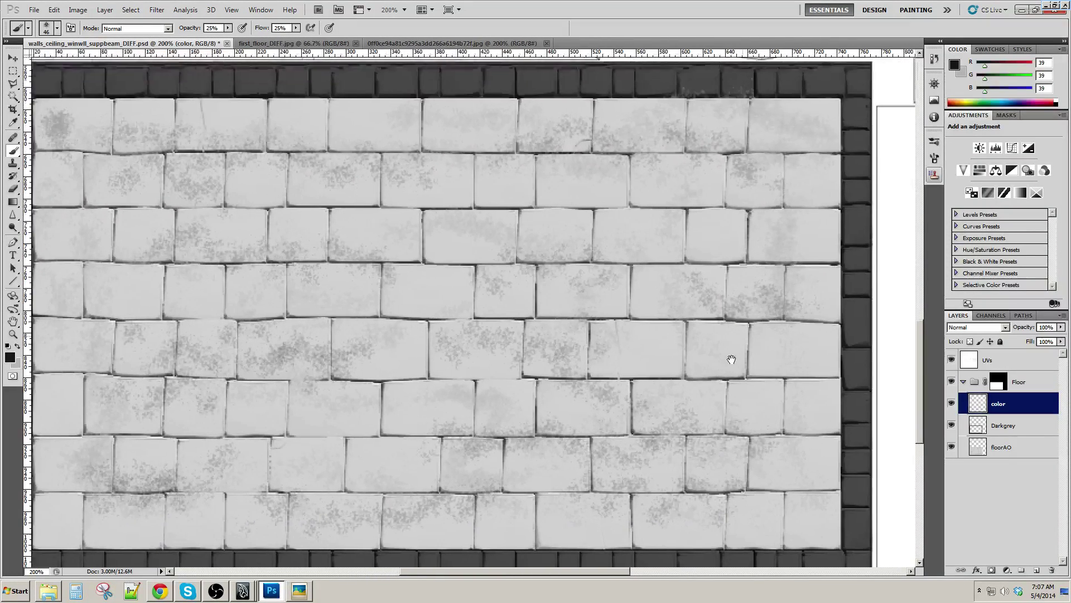
Fill the remaining clean patches in the top and middle tile rows with dark grey speckles
drag(745, 377, 795, 371)
drag(786, 306, 792, 286)
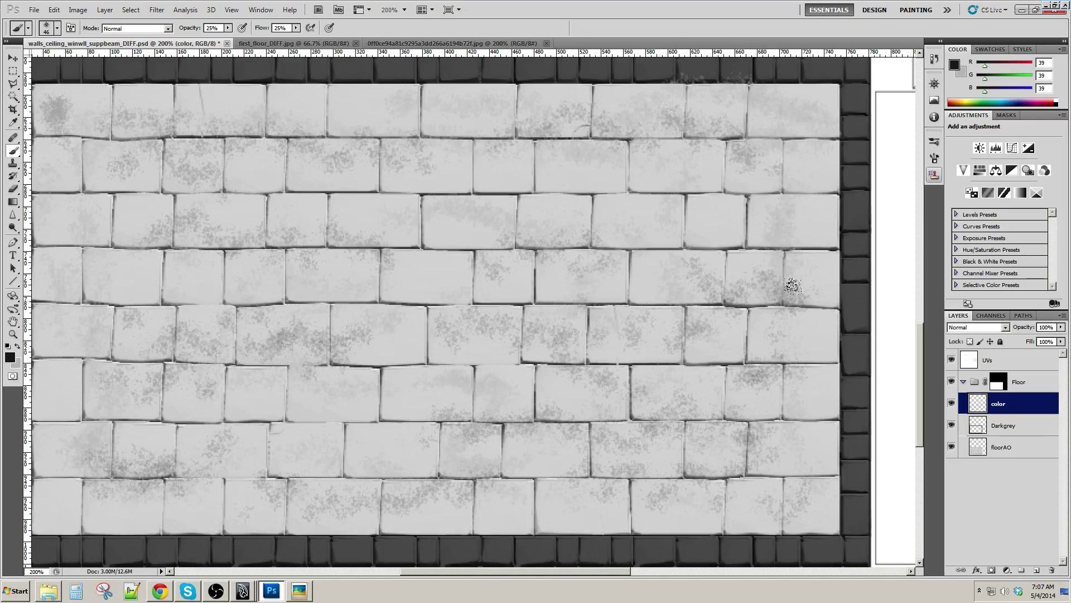
drag(695, 200, 767, 197)
drag(391, 155, 534, 179)
drag(417, 144, 501, 125)
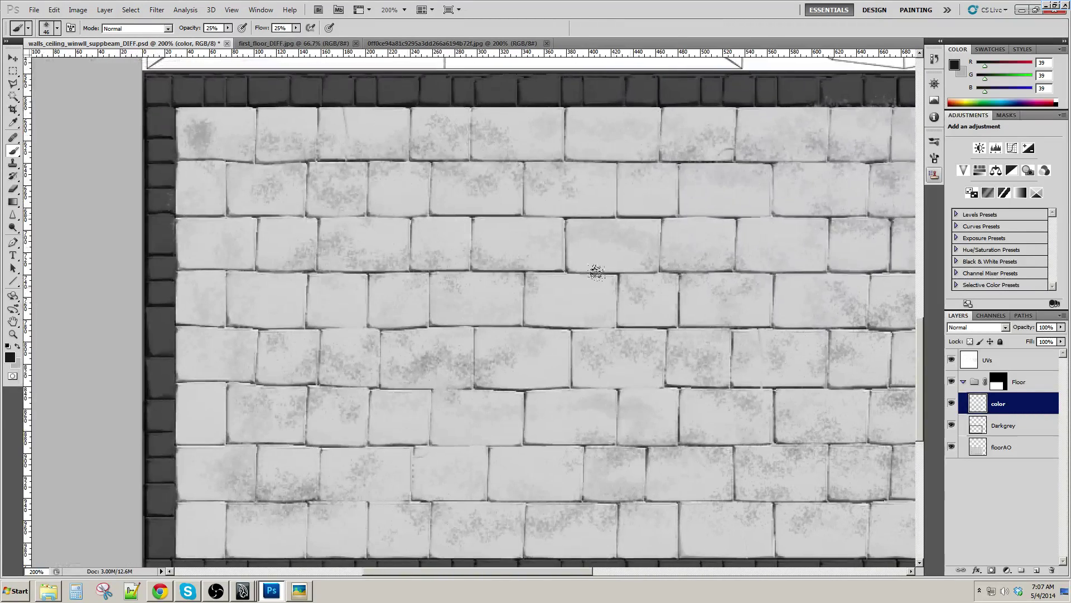
drag(727, 337, 617, 244)
mouse_move(381, 187)
mouse_down()
mouse_move(392, 218)
mouse_move(519, 243)
mouse_up()
drag(373, 357, 484, 330)
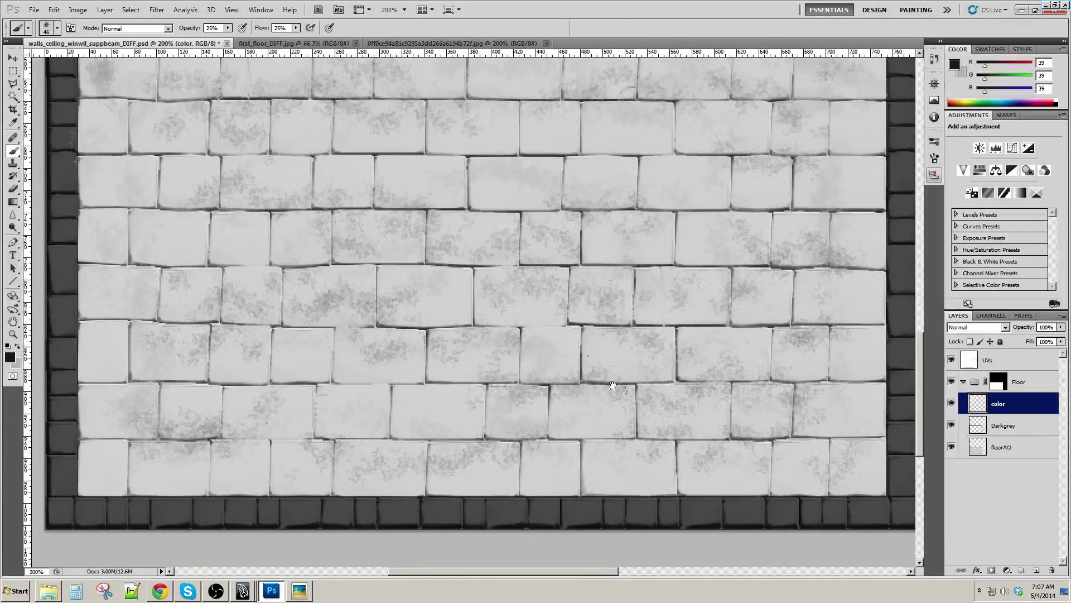
drag(555, 318, 596, 400)
mouse_move(690, 306)
mouse_down()
mouse_move(629, 333)
mouse_move(687, 290)
mouse_up()
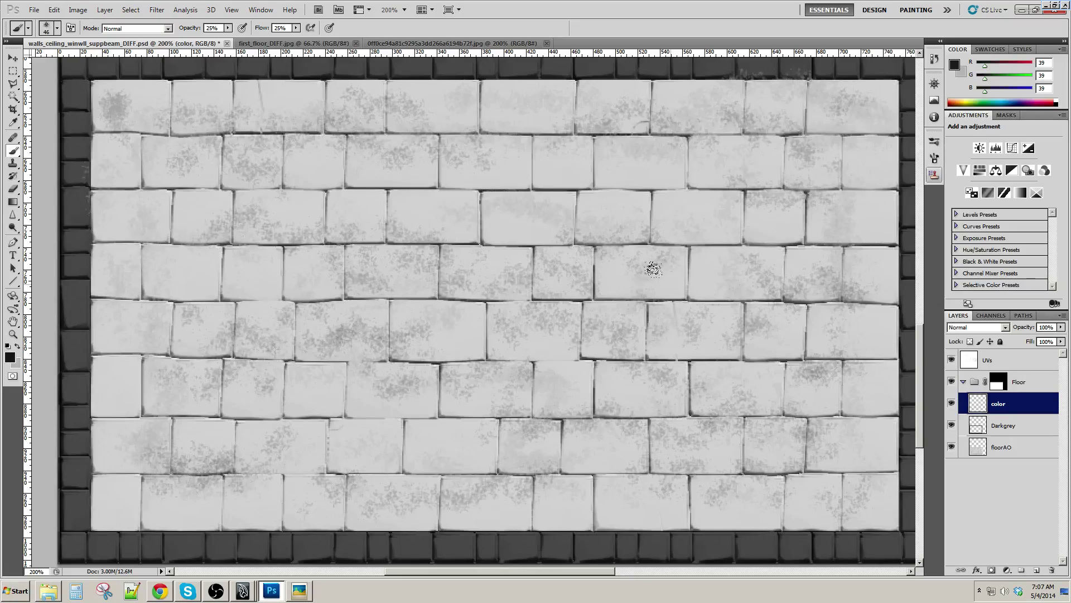
drag(565, 388, 583, 403)
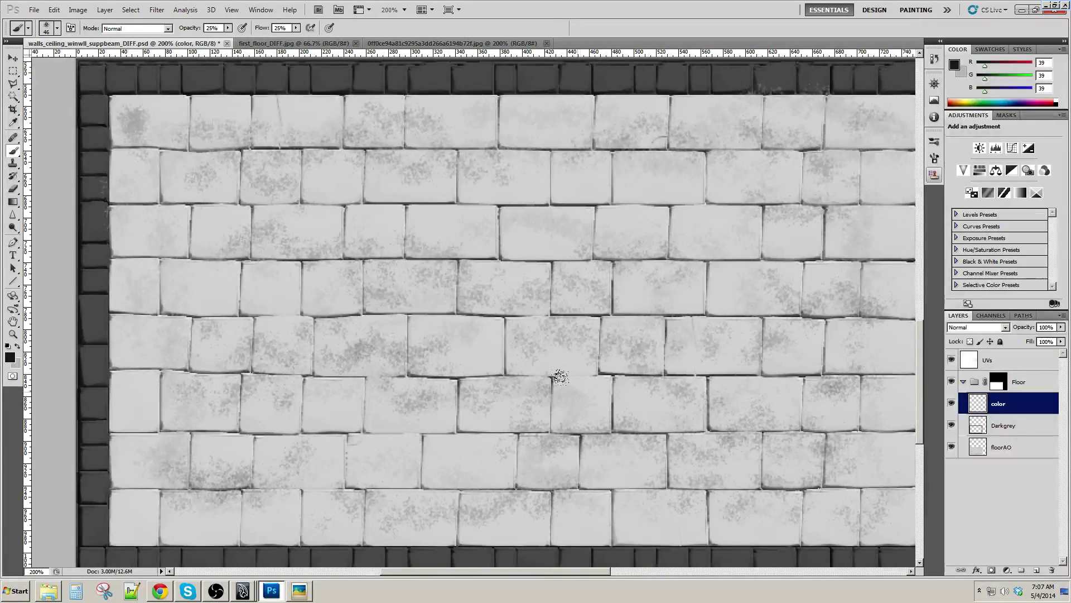
Swap the brush colours and set the foreground to dark brown, RGB 104, 76, 45
key(x)
mouse_move(659, 390)
mouse_down()
mouse_move(641, 328)
mouse_move(629, 354)
mouse_move(646, 376)
mouse_up()
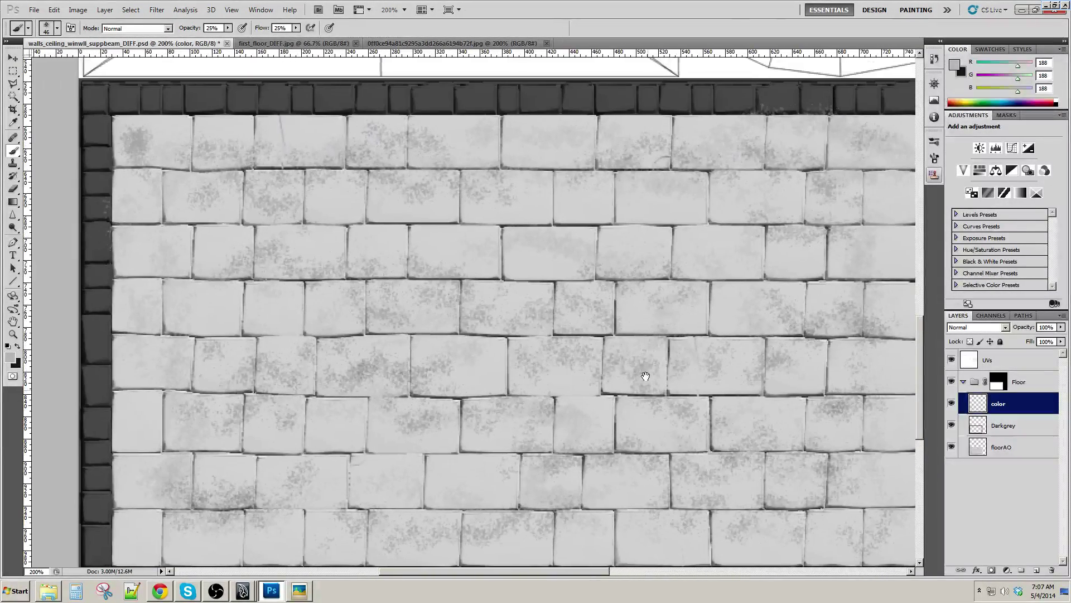
click(10, 358)
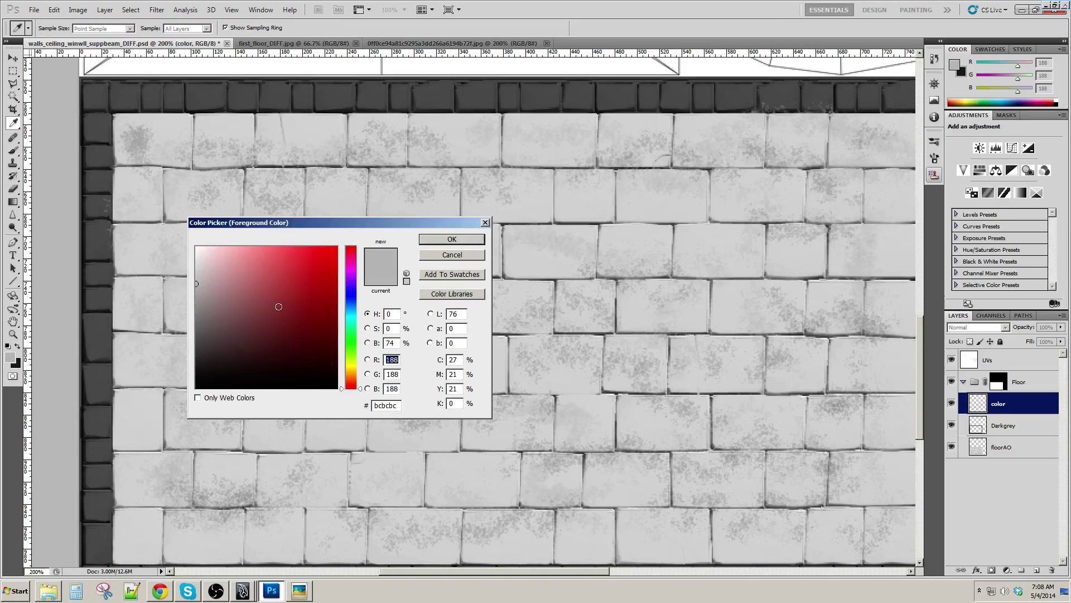
mouse_move(351, 367)
mouse_down()
mouse_move(351, 380)
mouse_move(280, 338)
mouse_up()
click(314, 356)
click(454, 239)
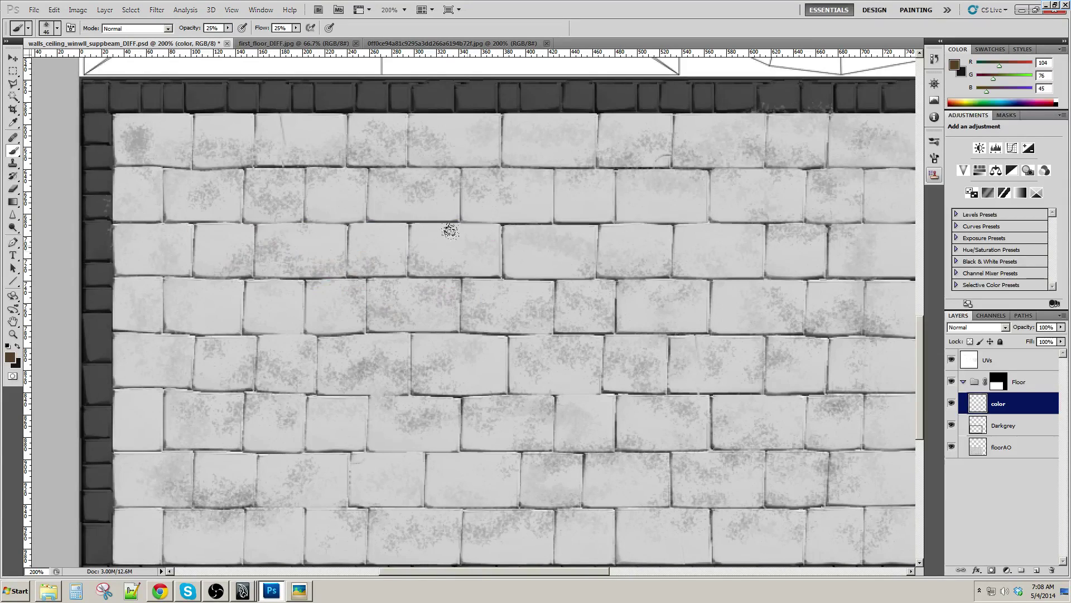
Paint subtle brown speckles along the bottom tile row and over the right-hand middle rows
drag(488, 284, 562, 241)
mouse_move(240, 469)
mouse_down()
mouse_move(368, 449)
mouse_move(593, 465)
mouse_move(424, 451)
mouse_move(530, 455)
mouse_move(690, 482)
mouse_up()
drag(722, 405, 523, 347)
drag(561, 396, 710, 394)
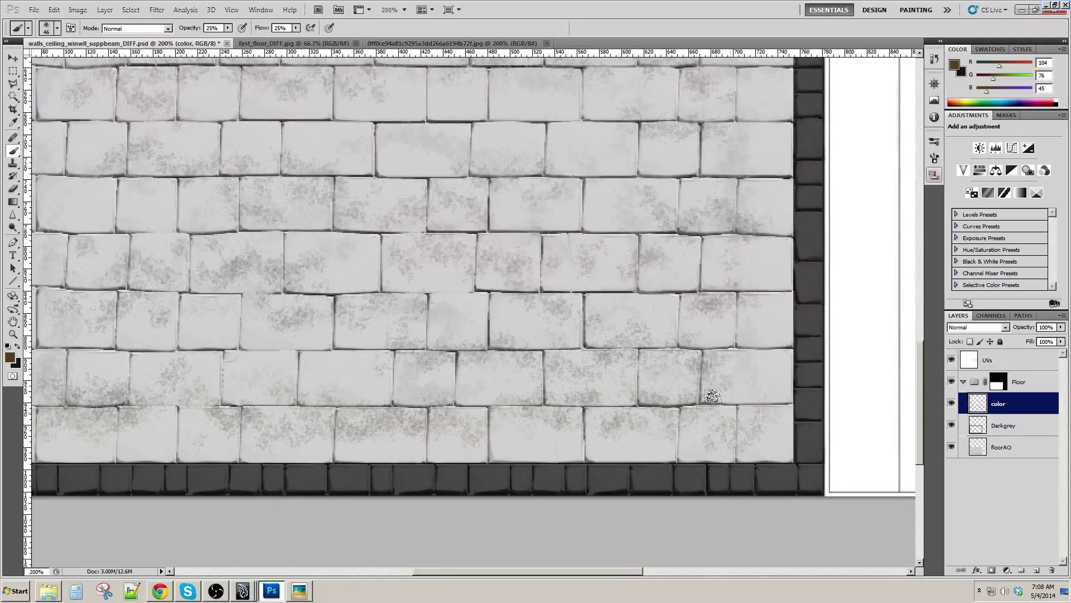
drag(481, 301, 725, 307)
mouse_move(617, 238)
mouse_down()
mouse_move(576, 304)
mouse_move(499, 265)
mouse_move(608, 341)
mouse_up()
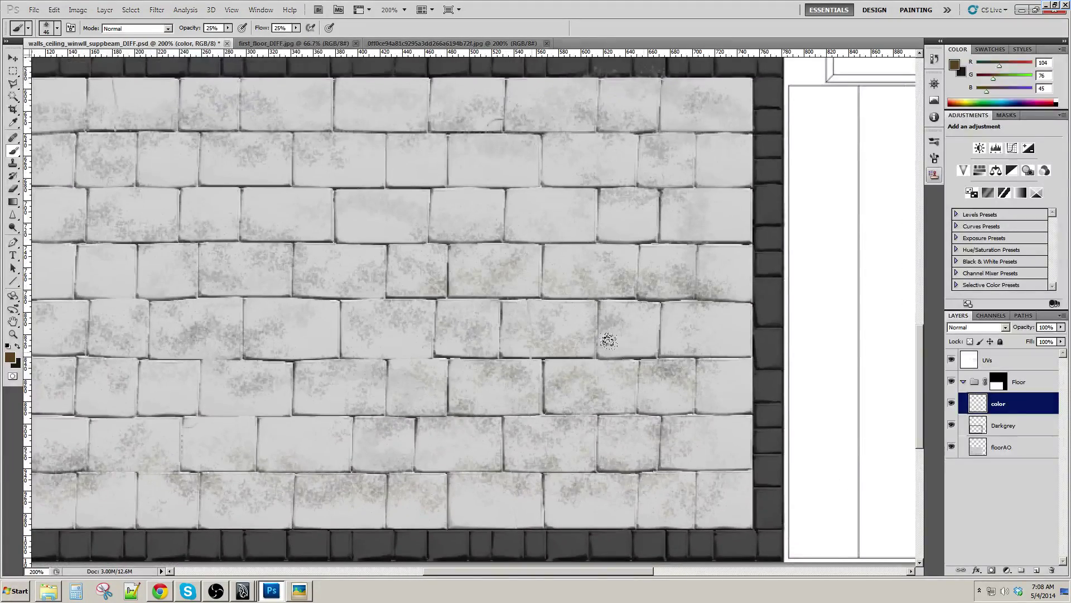
drag(509, 283, 605, 303)
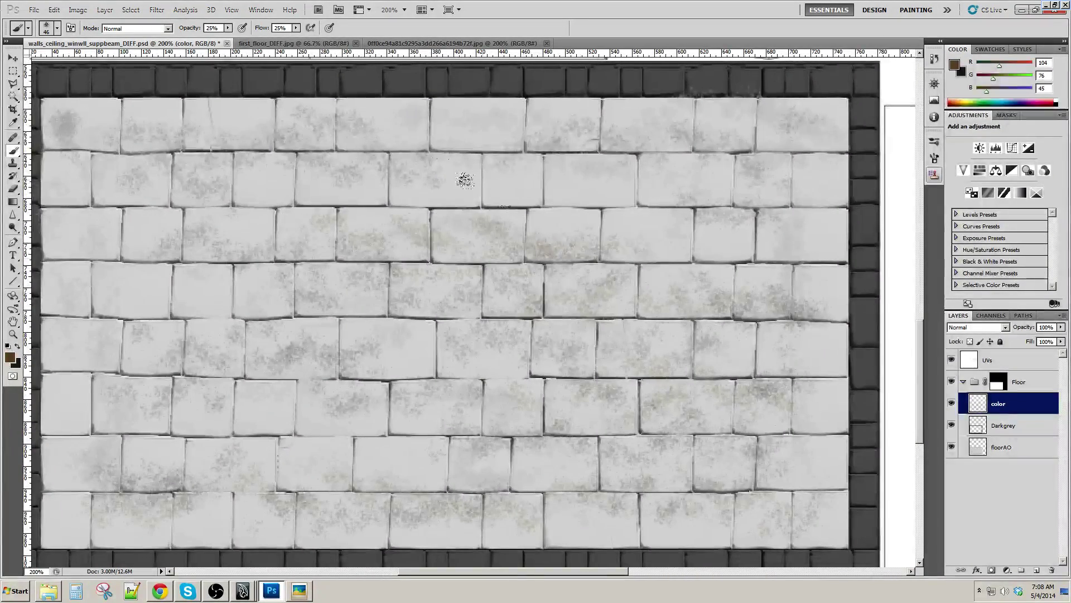
Continue the brown speckling across the floor's left-hand tiles and its upper rows
mouse_move(619, 215)
mouse_down()
mouse_move(769, 250)
mouse_move(813, 217)
mouse_move(813, 312)
mouse_move(708, 255)
mouse_move(711, 363)
mouse_move(687, 436)
mouse_move(661, 434)
mouse_up()
drag(341, 390, 687, 401)
mouse_move(290, 424)
mouse_down()
mouse_move(296, 456)
mouse_move(316, 461)
mouse_up()
drag(363, 349, 392, 392)
drag(320, 430, 324, 241)
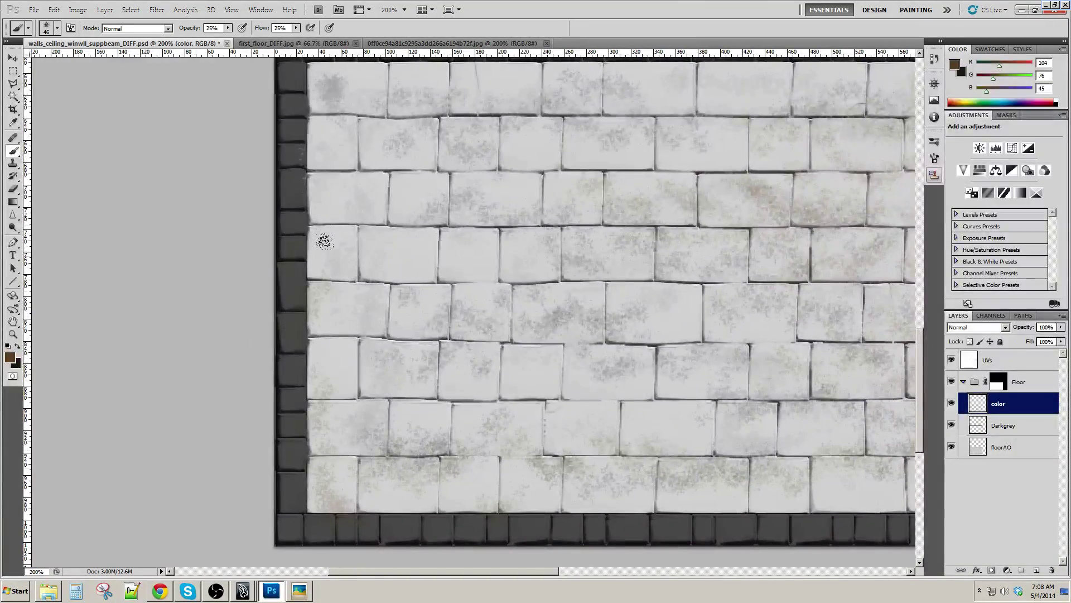
scroll(324, 241, up, 4)
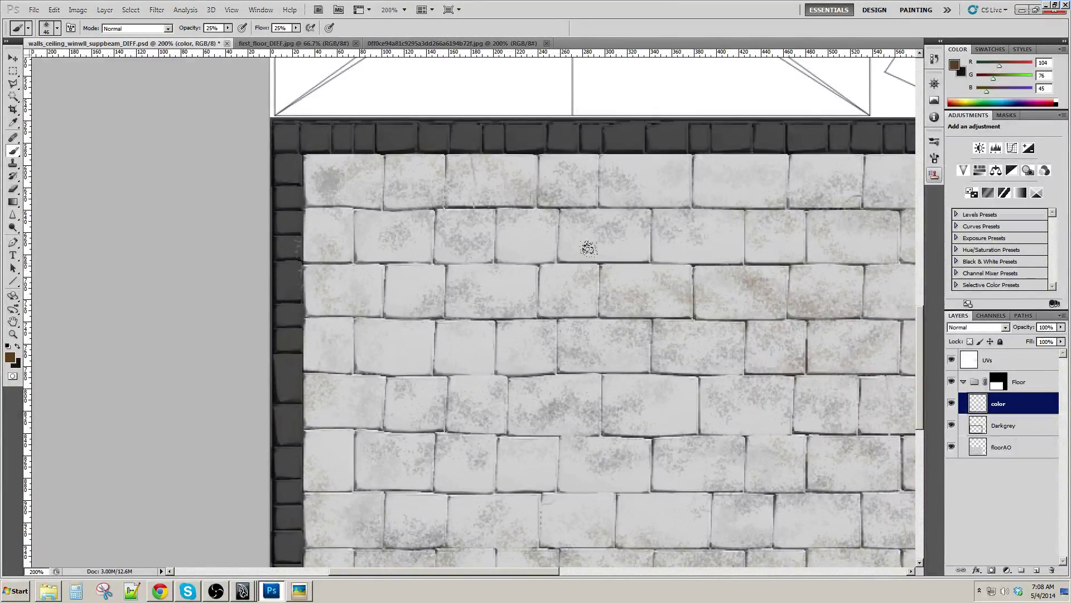
scroll(441, 284, right, 5)
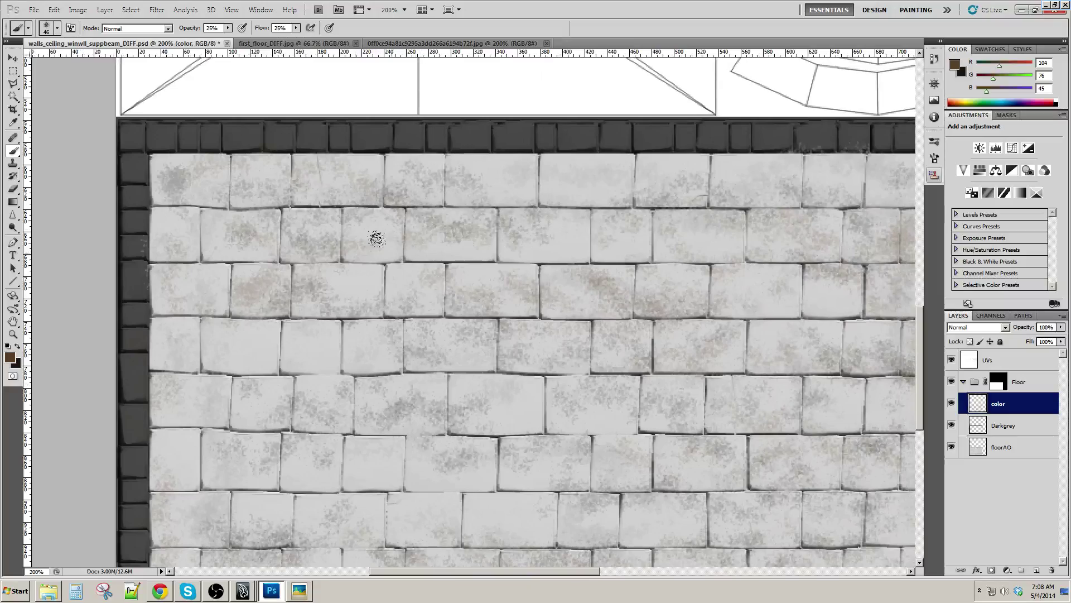
scroll(574, 162, right, 7)
scroll(562, 275, down, 1)
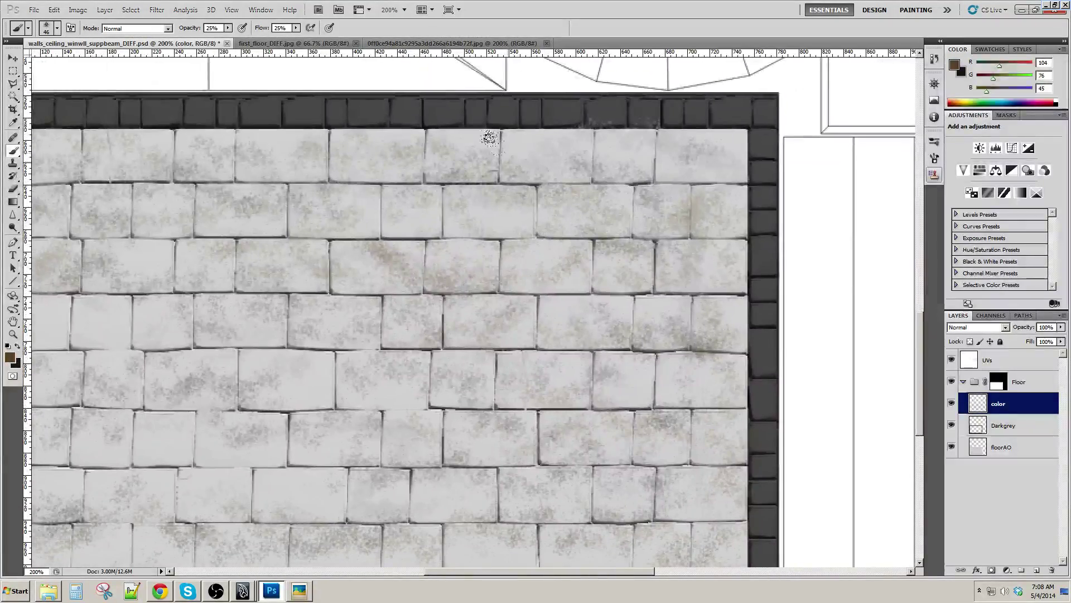
Add brown speckles to the remaining top, middle and lower tiles to even out the grime
drag(631, 143, 720, 61)
drag(345, 411, 613, 410)
drag(830, 417, 571, 326)
mouse_move(642, 388)
mouse_down()
mouse_move(586, 371)
mouse_move(724, 393)
mouse_up()
drag(422, 379, 525, 388)
mouse_move(563, 209)
mouse_down()
mouse_move(518, 349)
mouse_move(692, 308)
mouse_move(689, 258)
mouse_move(569, 424)
mouse_move(631, 306)
mouse_up()
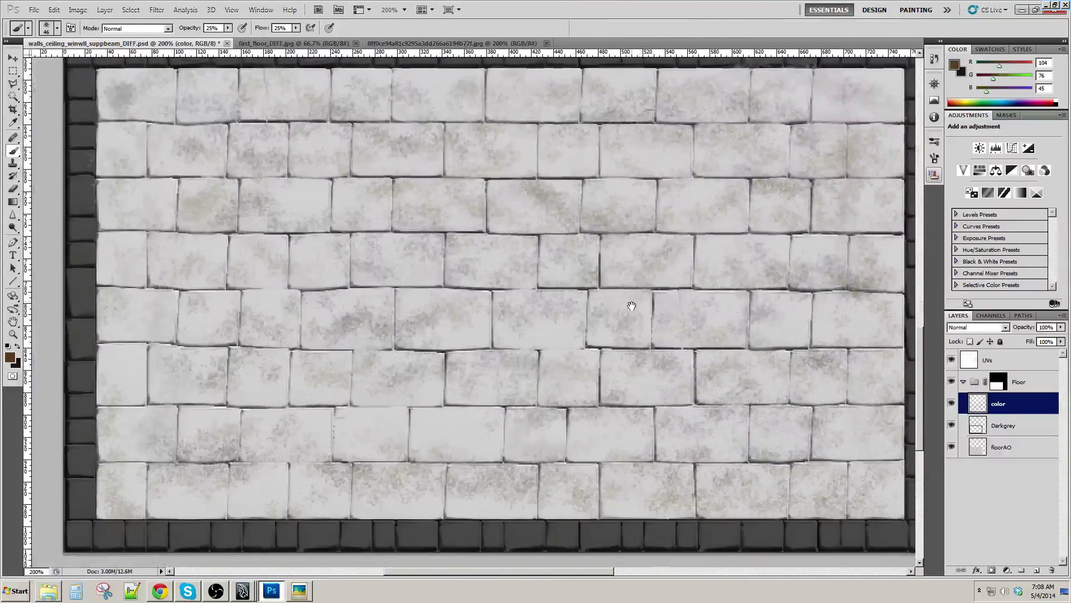
mouse_move(711, 337)
mouse_down()
mouse_move(560, 326)
mouse_move(629, 447)
mouse_move(717, 352)
mouse_move(661, 339)
mouse_move(711, 369)
mouse_up()
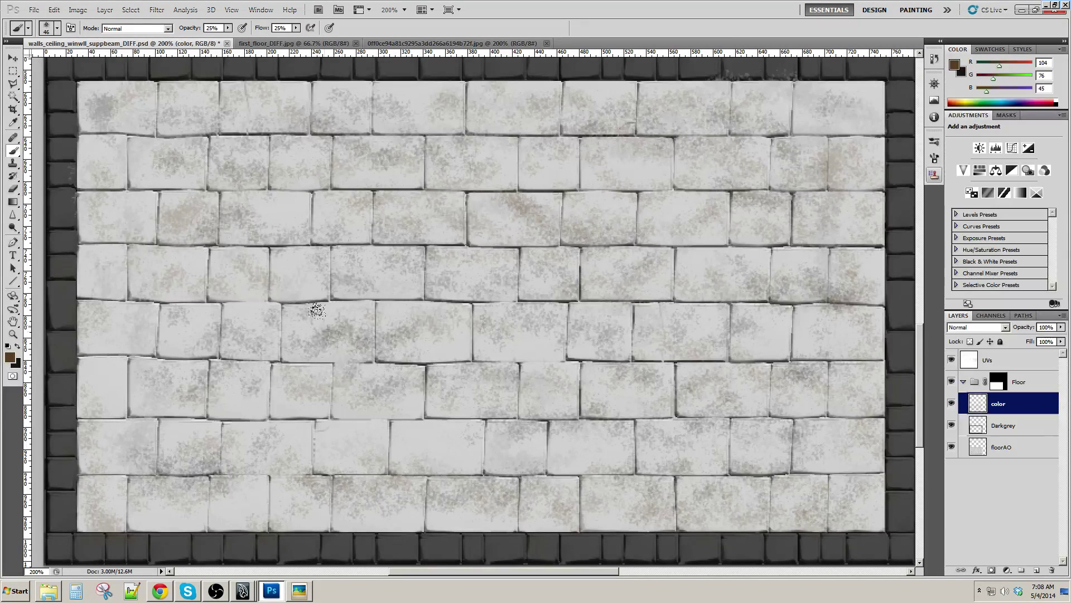
Set the foreground colour to moss green, RGB 78, 104, 45
click(13, 358)
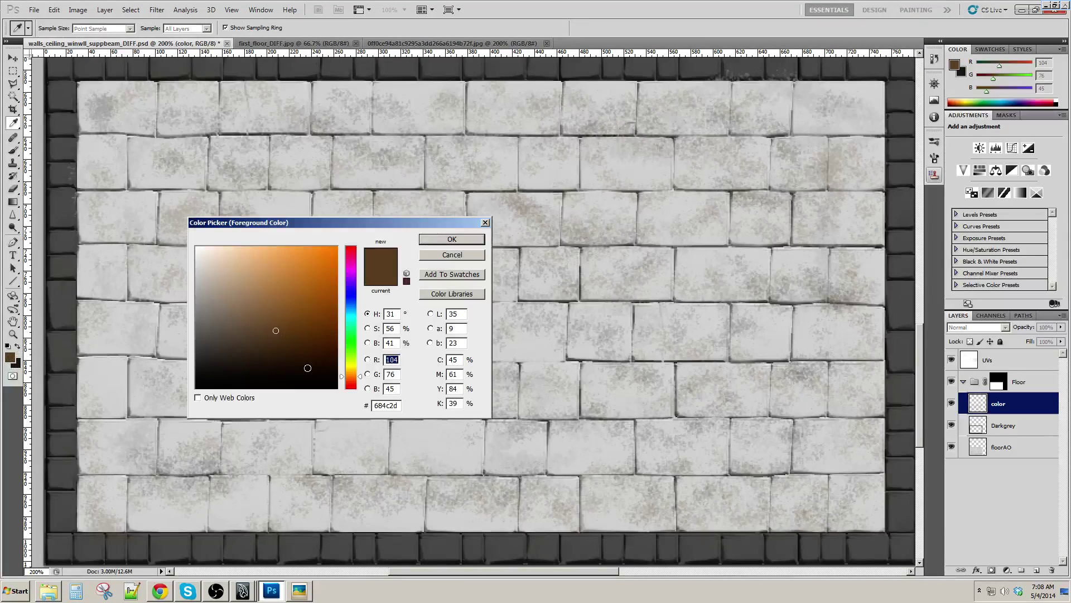
drag(352, 363, 354, 354)
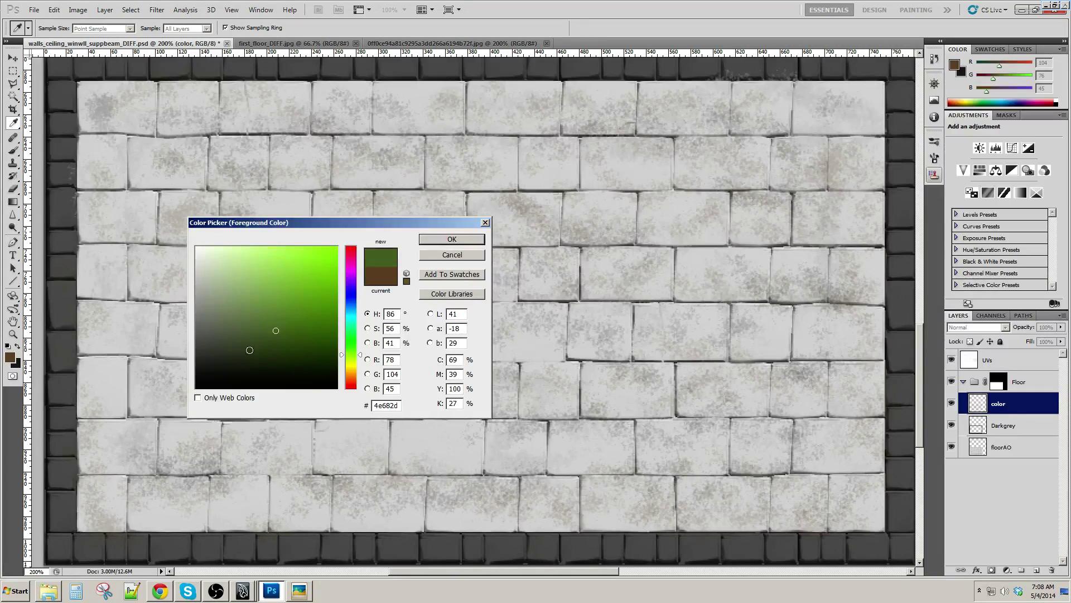
click(430, 240)
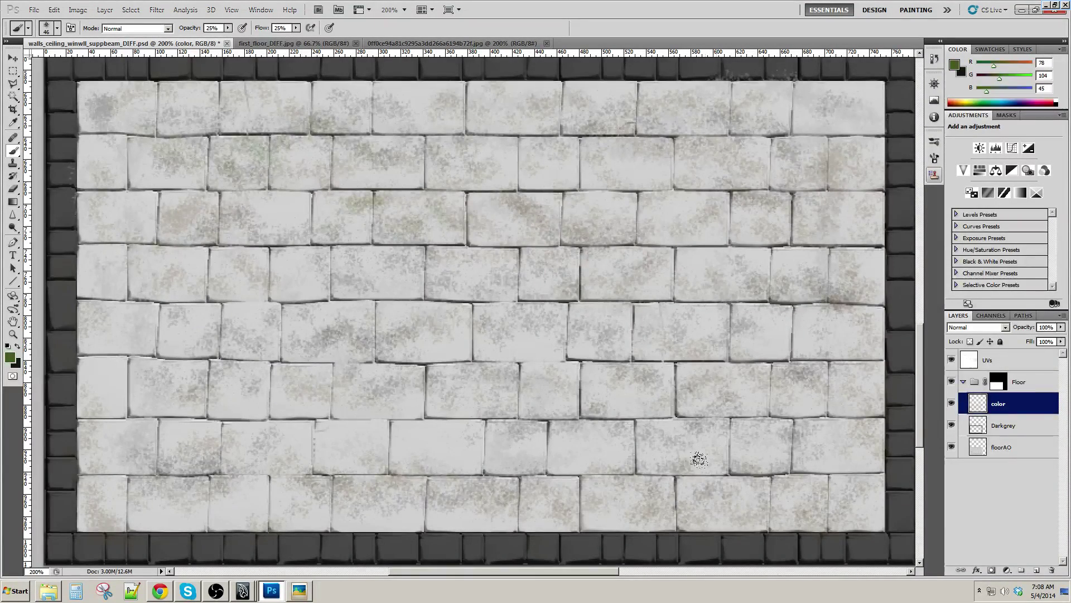
Paint subtle green speckles over the upper-left tiles and along the bottom two tile rows
drag(526, 459, 777, 480)
mouse_move(750, 444)
mouse_down()
mouse_move(601, 333)
mouse_move(695, 349)
mouse_up()
drag(565, 287, 664, 293)
drag(339, 363, 512, 373)
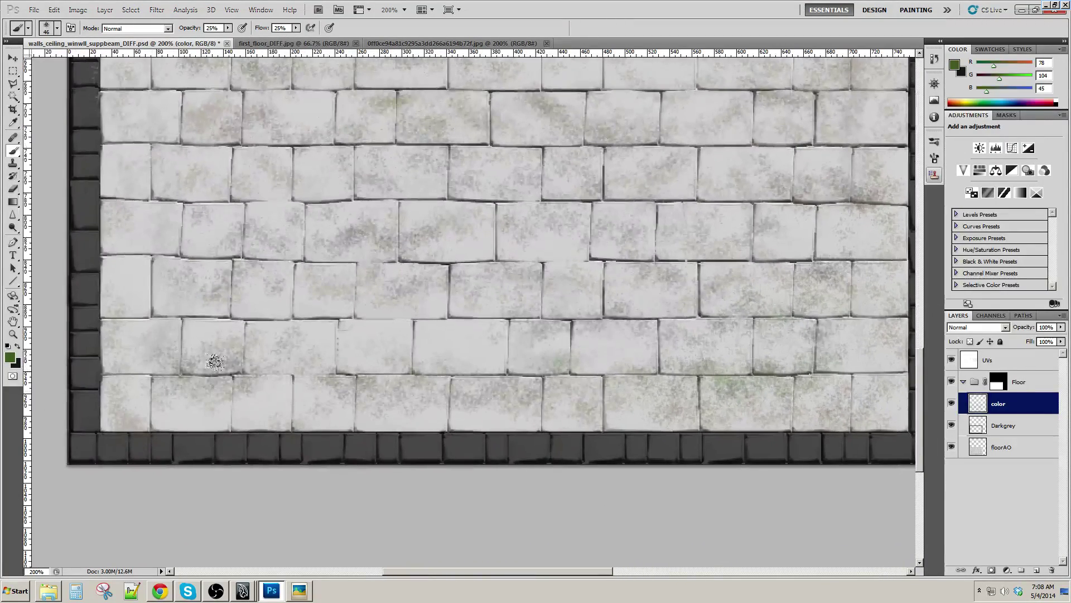
drag(168, 420, 246, 413)
drag(343, 414, 524, 418)
drag(454, 279, 493, 356)
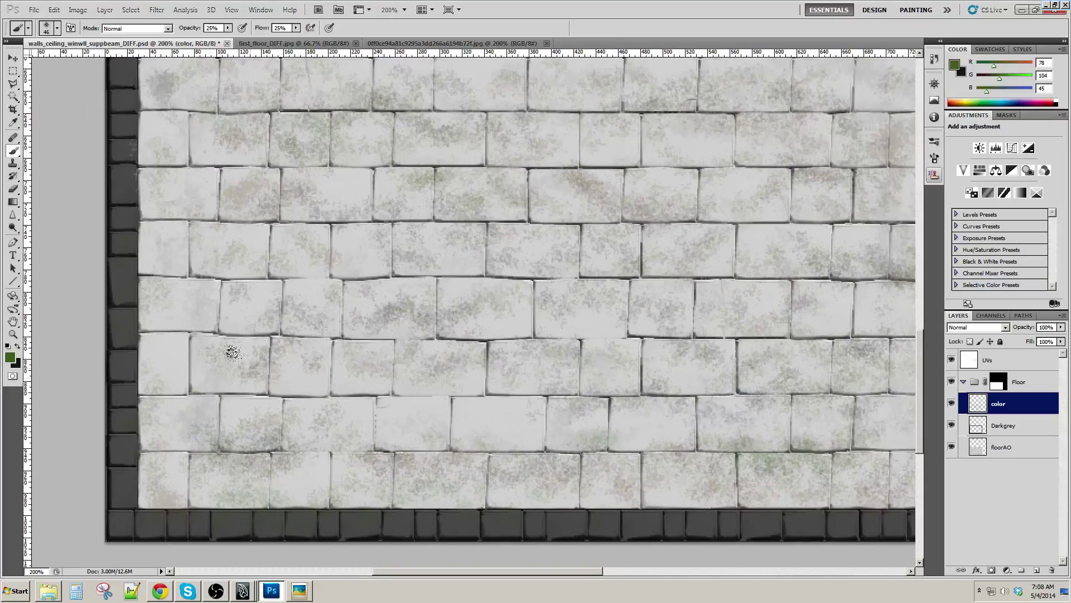
Spread the green speckling over the middle rows and the tiles on the floor's right side
drag(208, 307, 252, 315)
drag(653, 274, 485, 354)
drag(546, 226, 575, 226)
drag(628, 305, 656, 318)
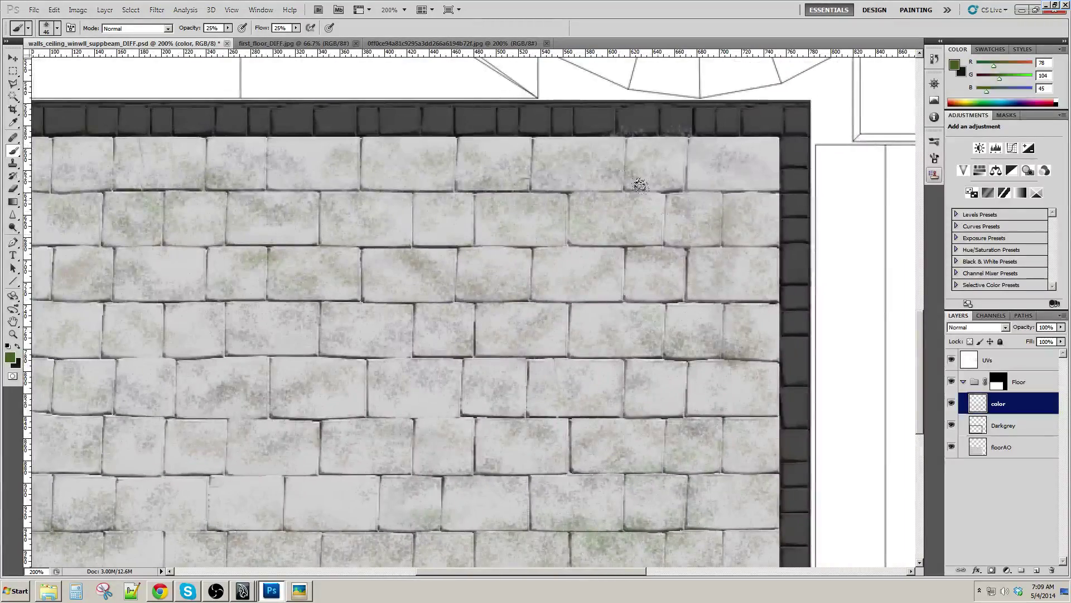
drag(570, 391, 713, 281)
drag(481, 368, 512, 372)
drag(797, 363, 588, 394)
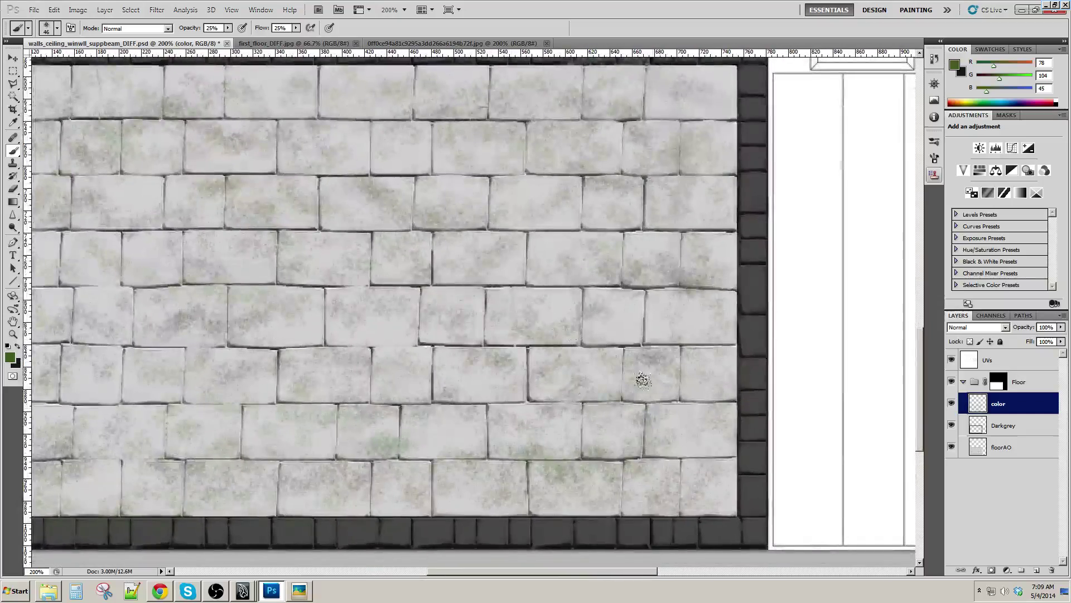
Touch up the lower and middle tile rows with more green speckles
drag(580, 446, 613, 385)
scroll(640, 403, left, 3)
scroll(558, 380, up, 1)
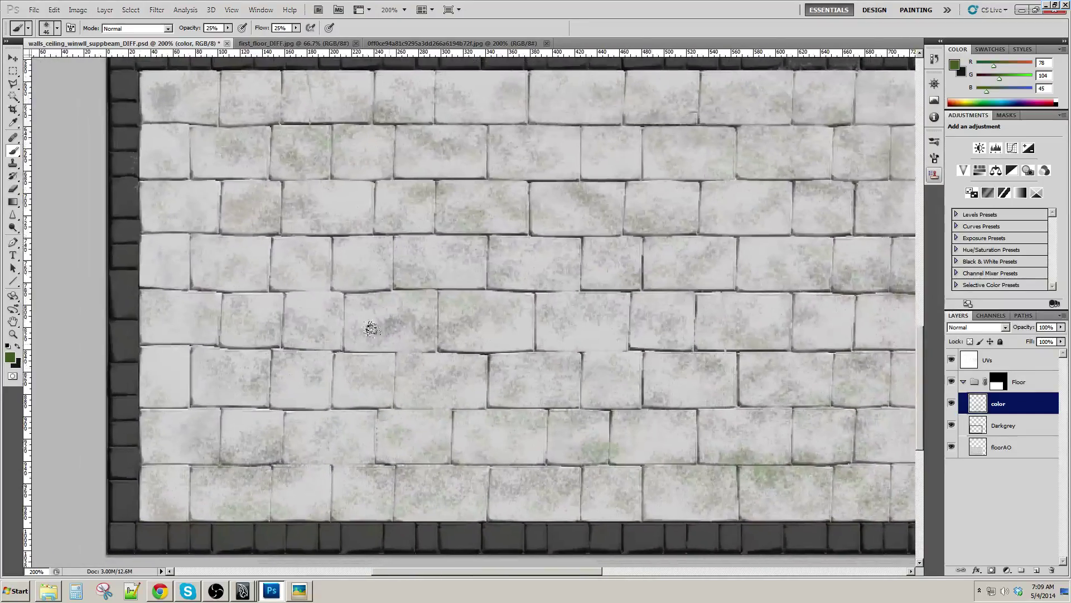
drag(671, 297, 635, 298)
drag(724, 331, 653, 304)
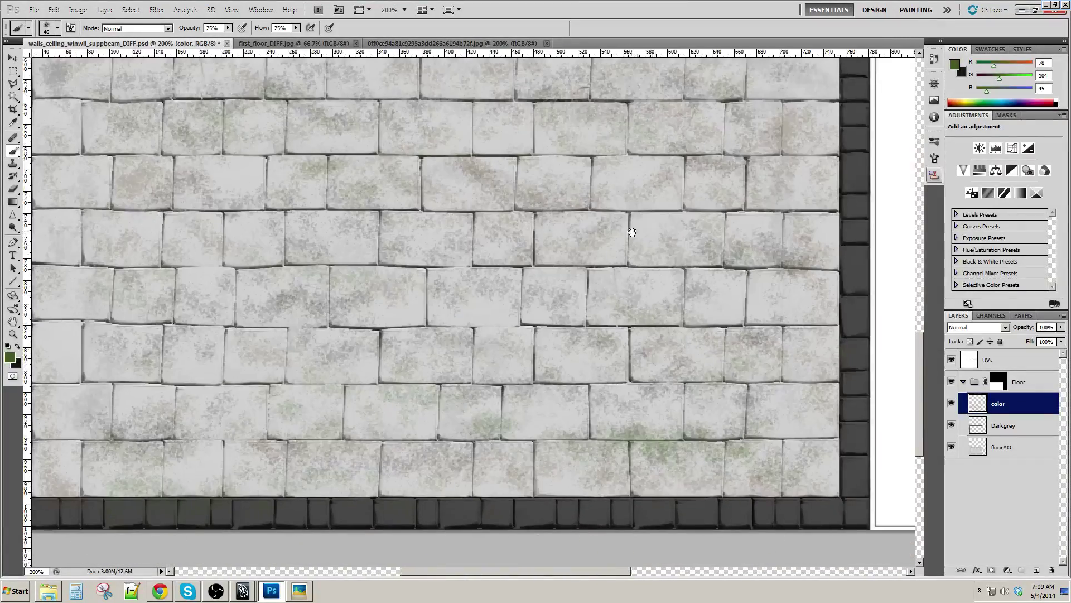
Hide the UVs layer so only the painted floor texture shows on the transparent canvas
drag(633, 233, 768, 314)
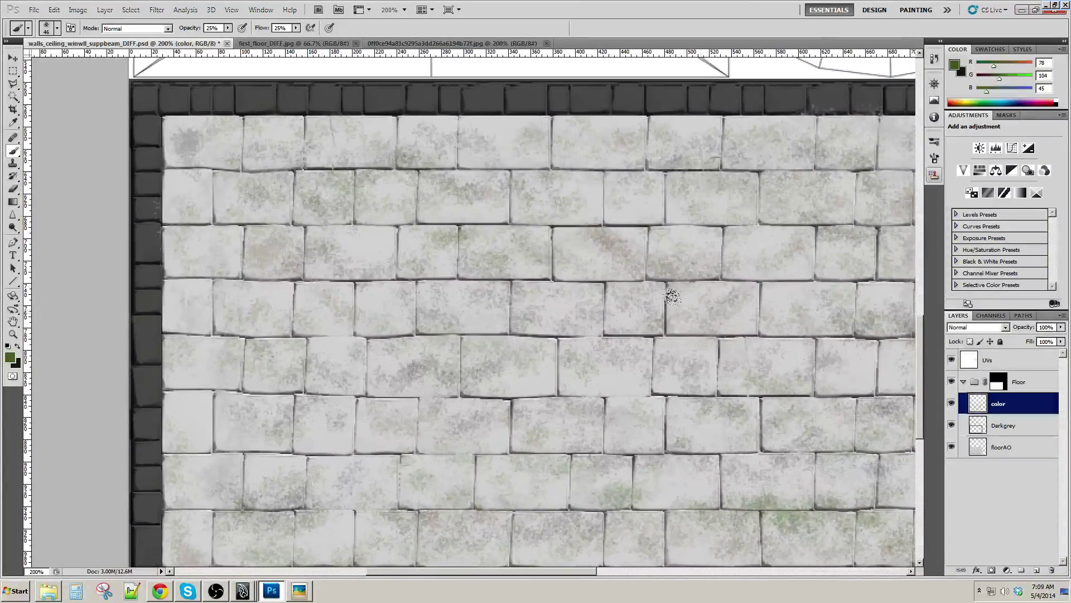
drag(653, 290, 682, 304)
key(ctrl+minus)
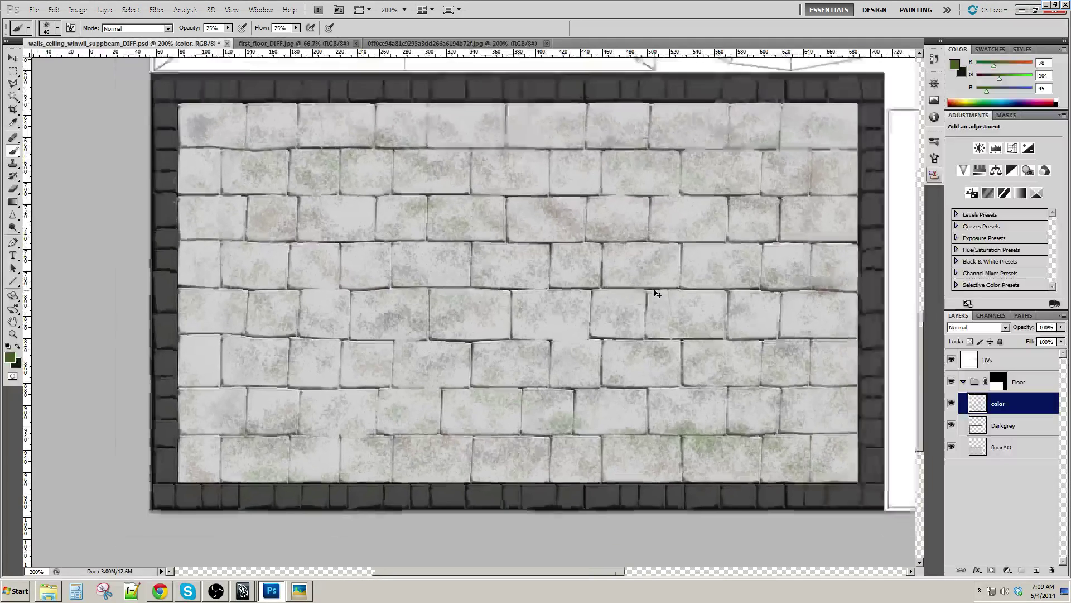
key(m)
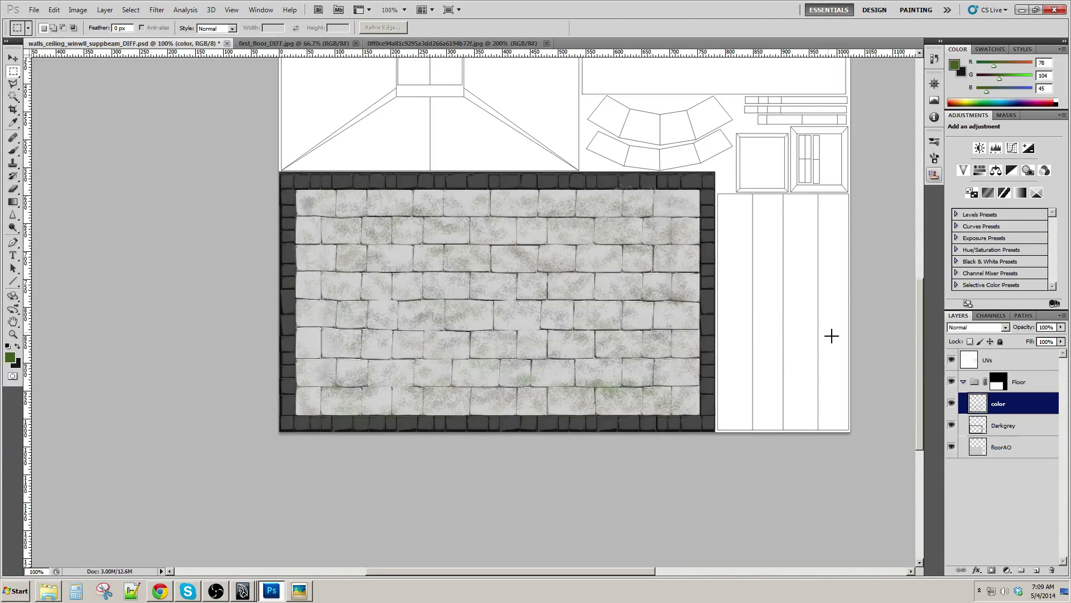
click(952, 360)
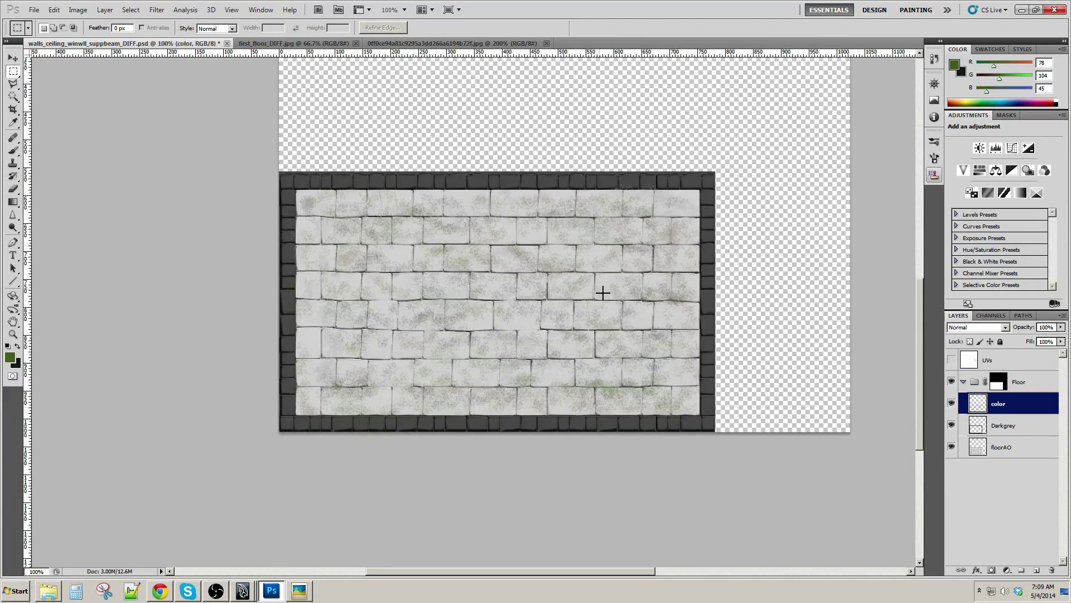
Save the layered document in Photoshop format as walls_ceiling_winwll_suppbeam_DIFF.psd
key(ctrl+shift+s)
click(514, 306)
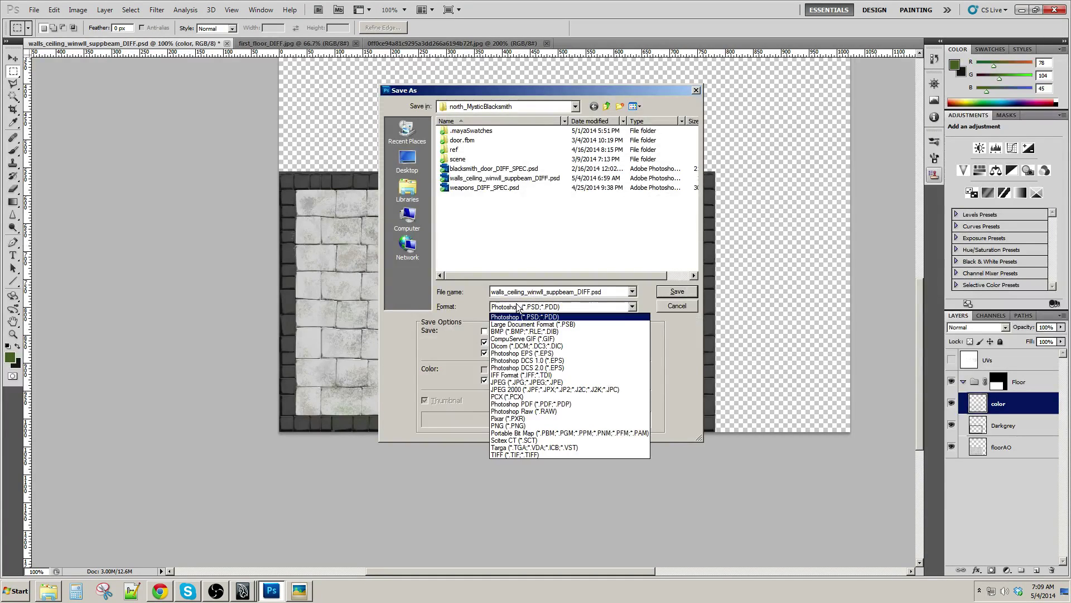
click(515, 306)
click(676, 310)
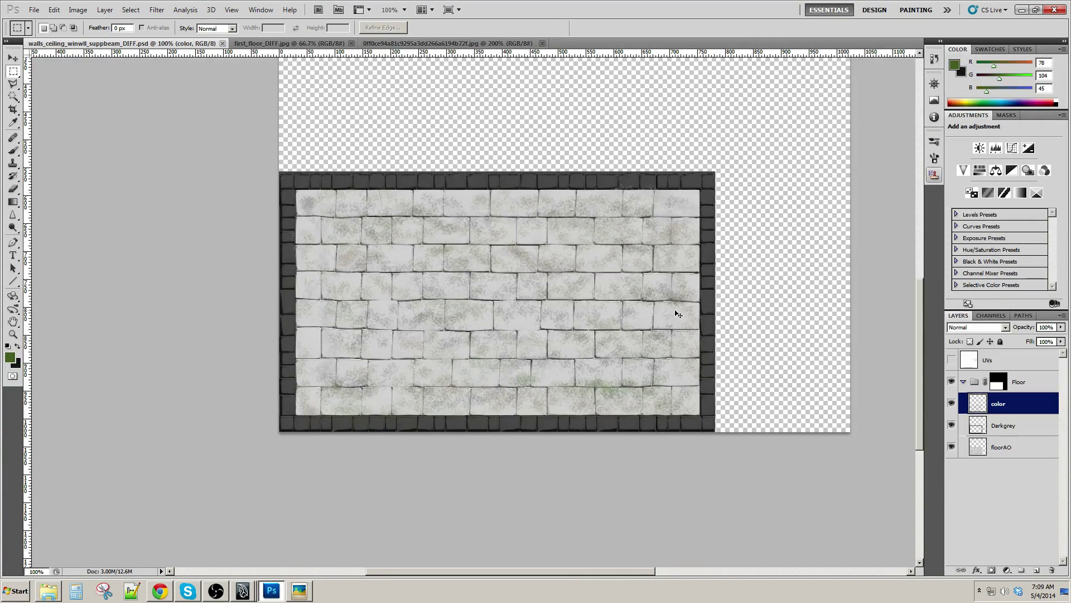
Save a 32 bits/pixel Targa copy with alpha channels as walls_ceiling_winwll_suppbeam_DIFF.tga
key(ctrl+shift+s)
click(565, 307)
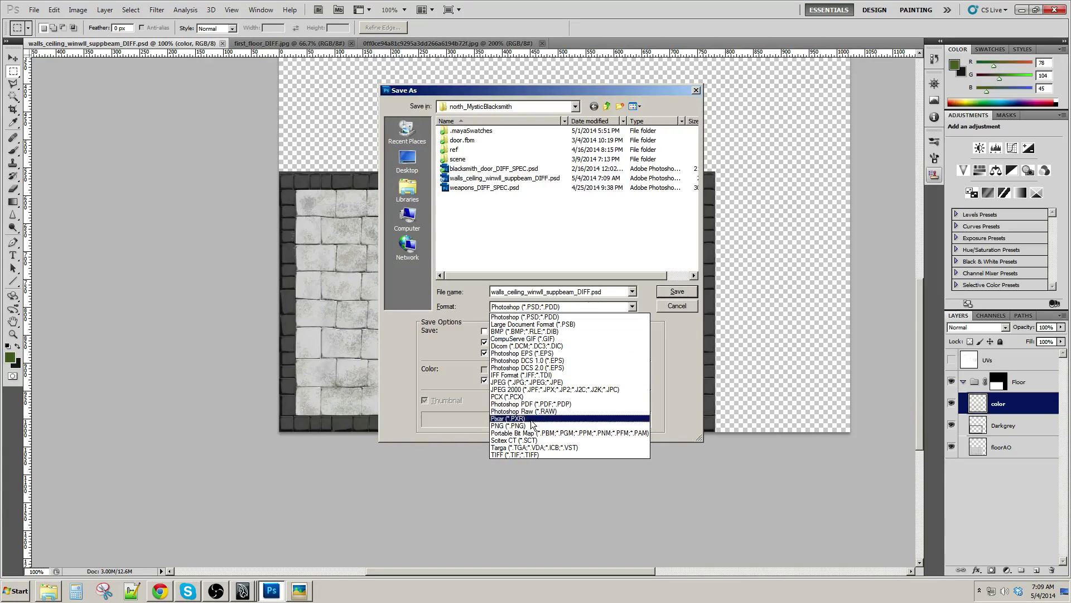
click(519, 448)
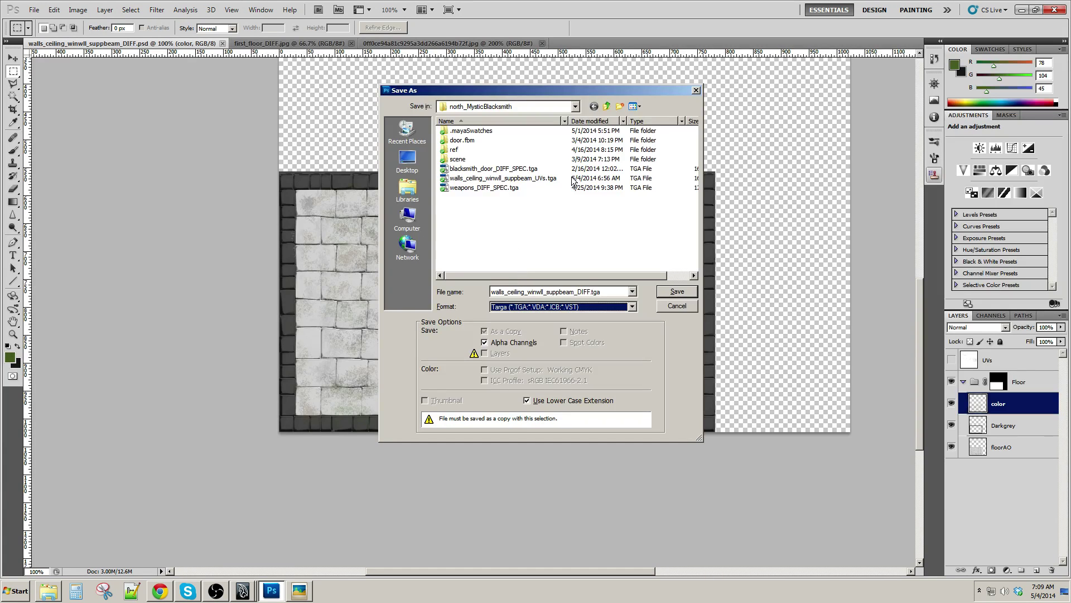
click(669, 293)
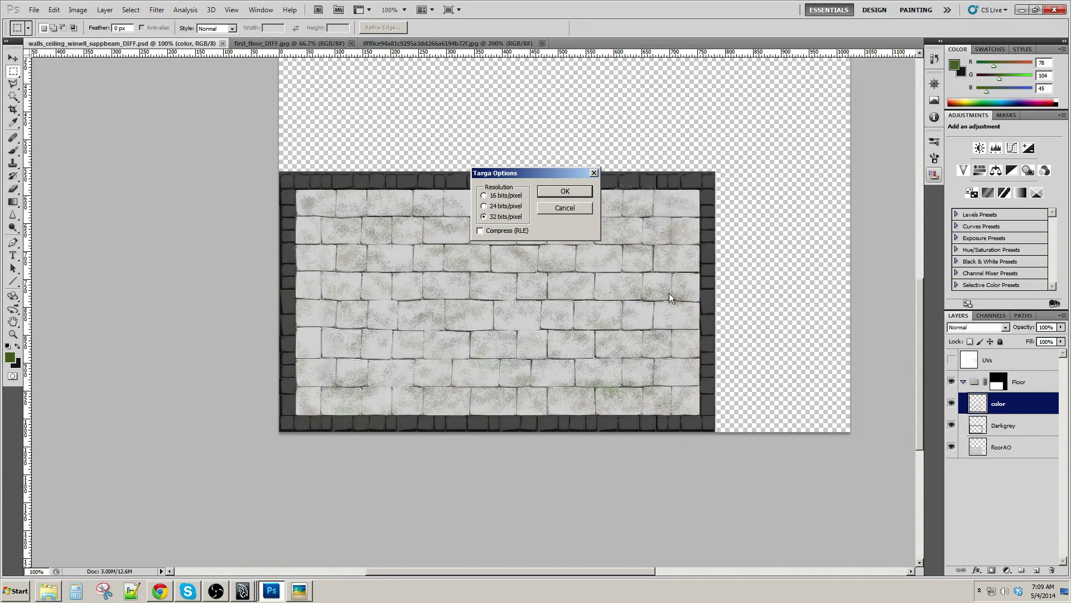
click(562, 192)
Delete the Alpha 1 channel containing the UV wireframe and return to the layers
click(988, 315)
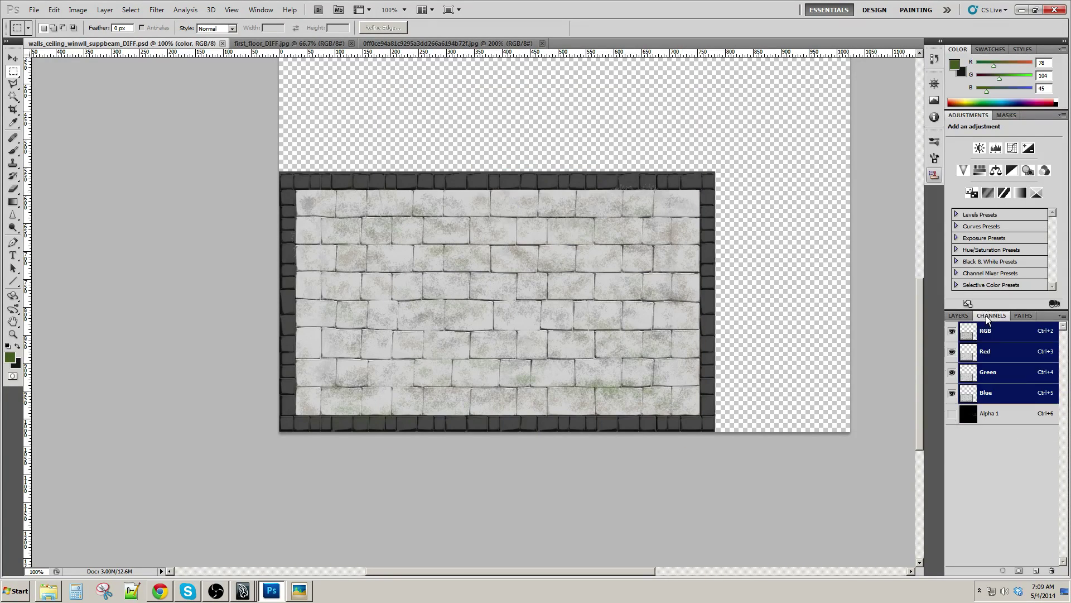
click(1008, 416)
click(990, 331)
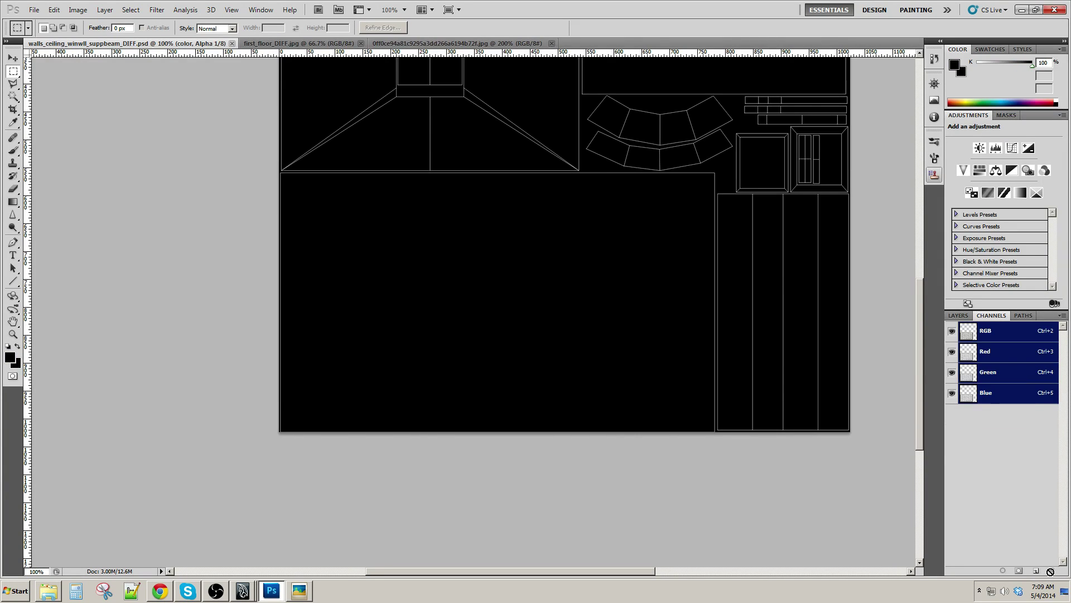
click(955, 316)
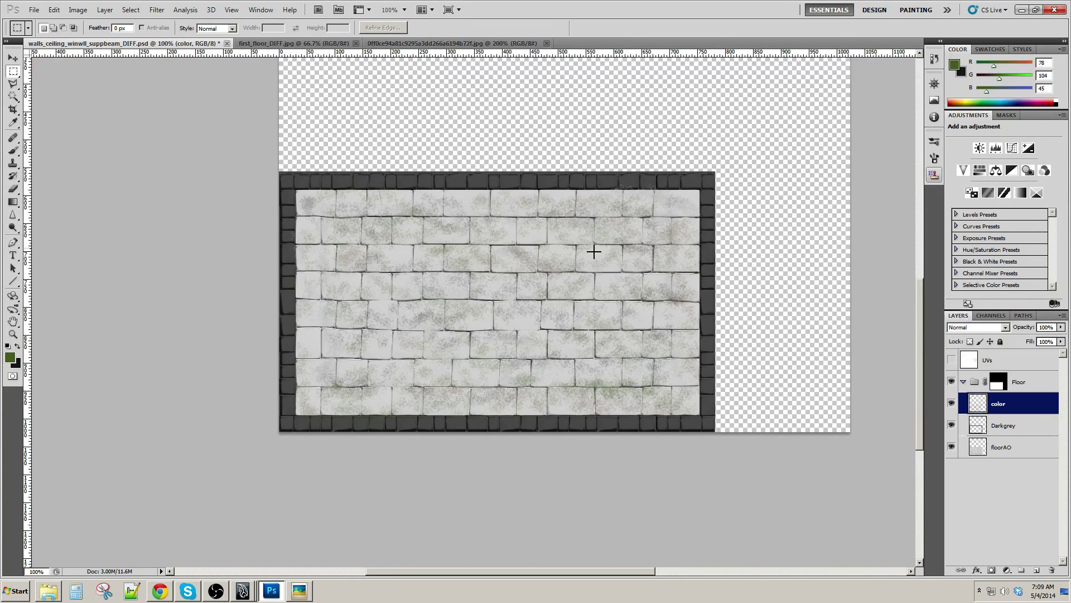
Save a Targa copy without the alpha channel, replacing walls_ceiling_winwll_suppbeam_DIFF.tga
click(43, 11)
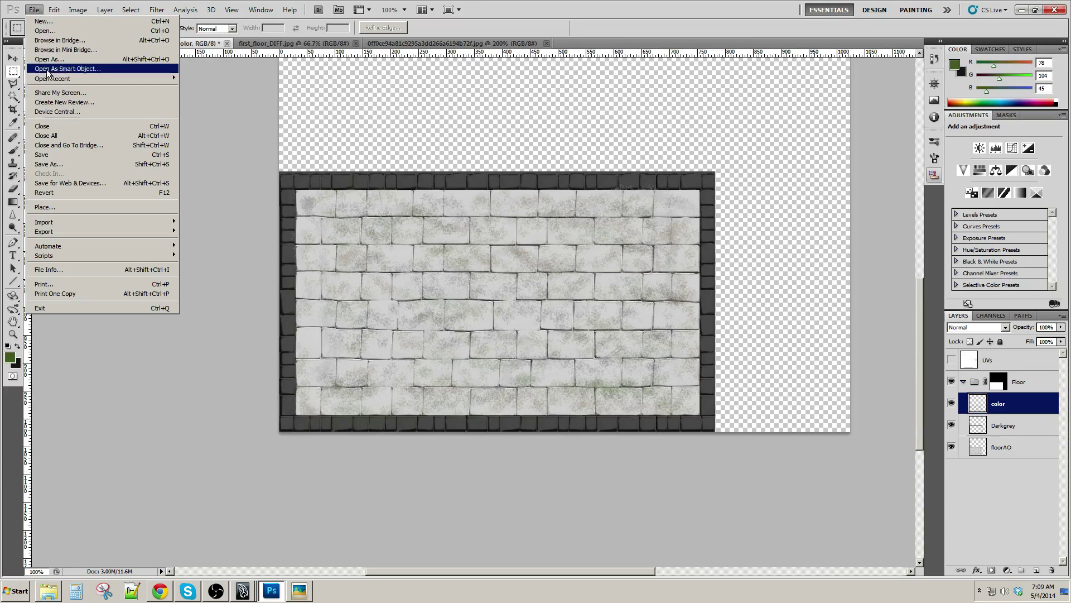
click(82, 165)
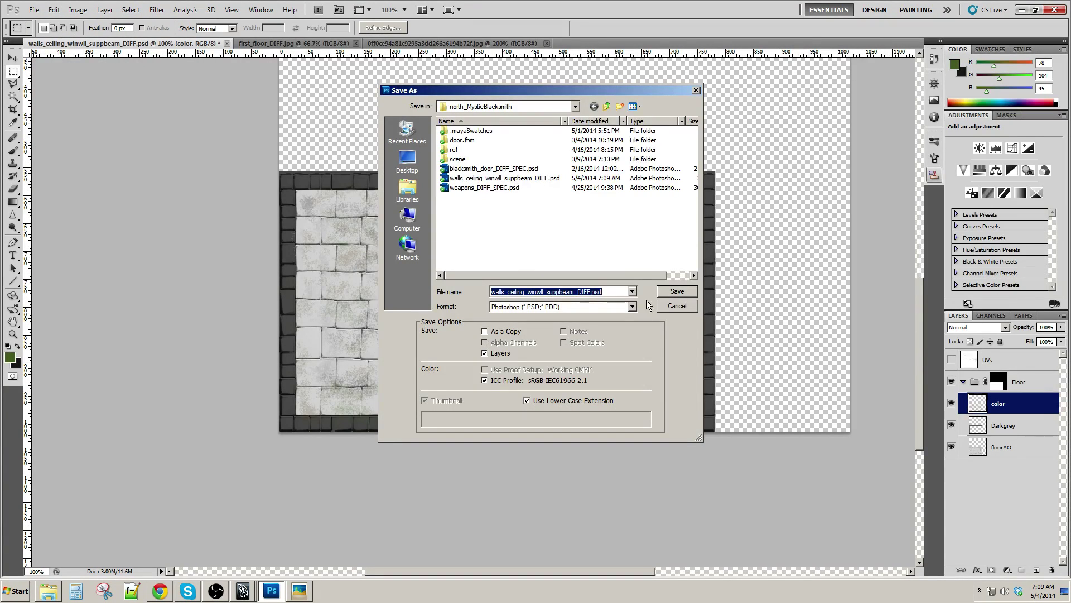
click(625, 306)
click(514, 449)
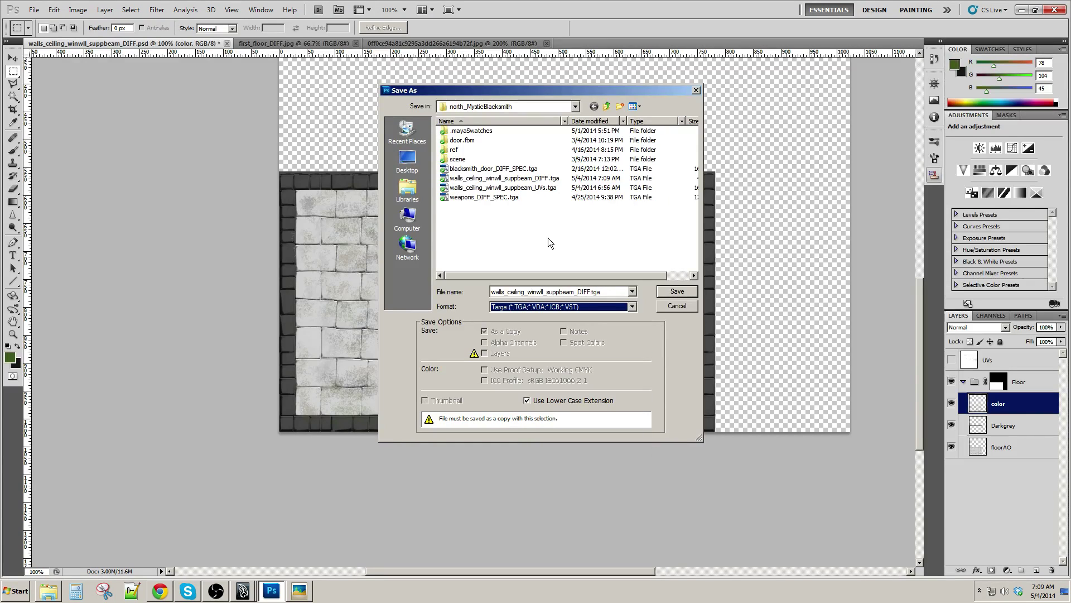
click(664, 295)
click(534, 218)
click(562, 194)
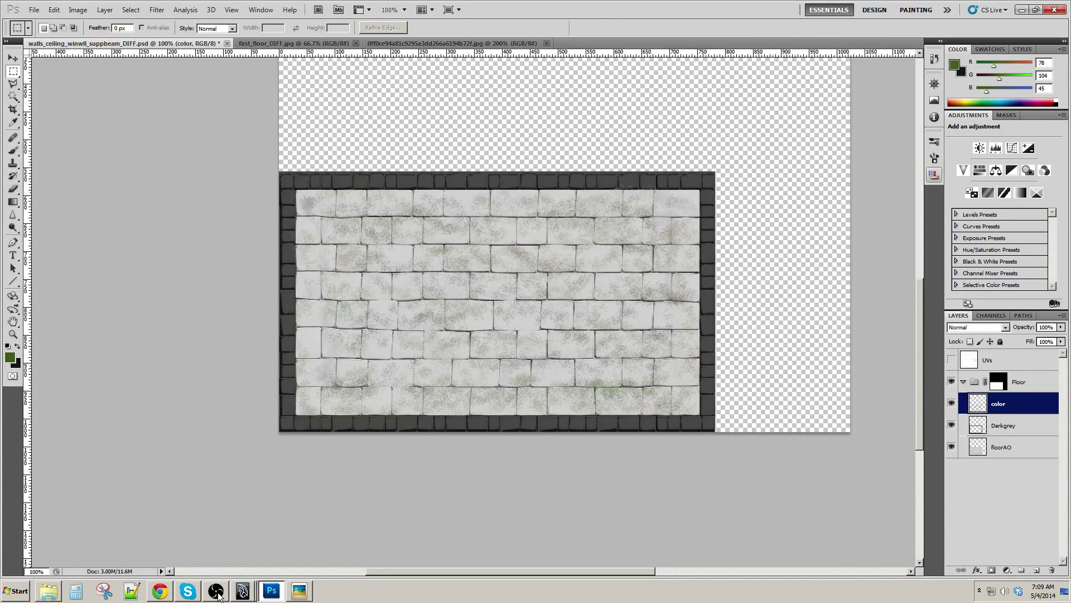
Switch to Maya, open the floor_ceiling_winwll_suppbeam material's attributes and break its bump mapping connection
click(243, 590)
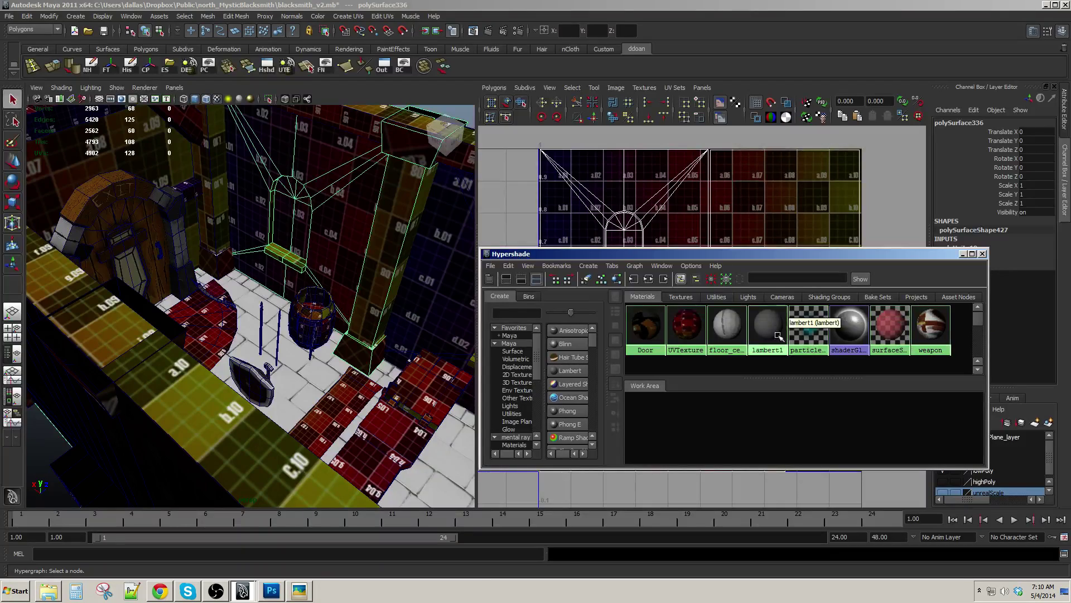
double_click(733, 329)
drag(935, 263, 893, 276)
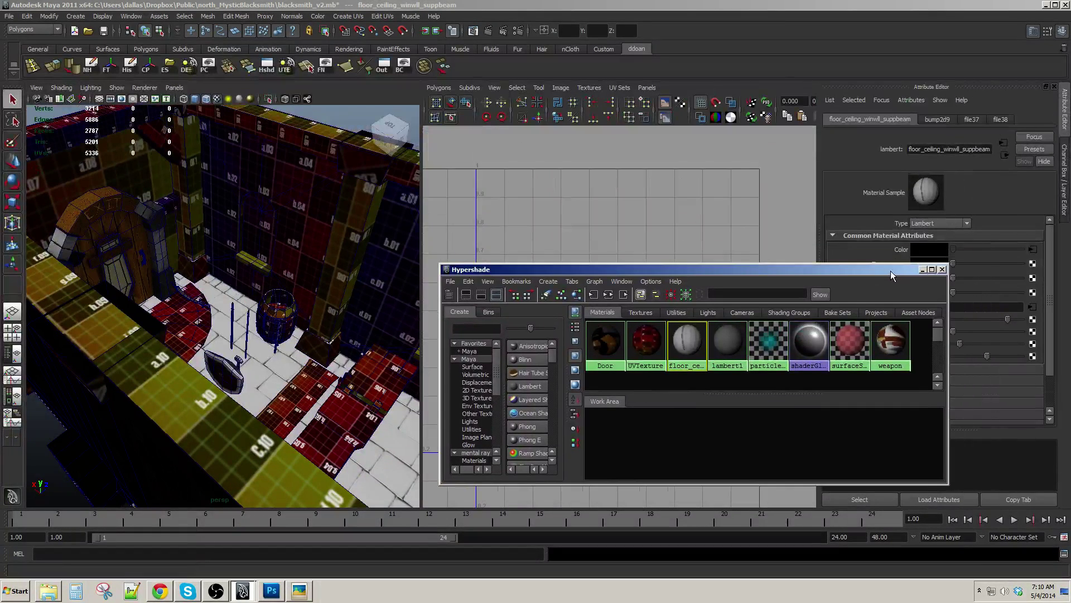
click(923, 270)
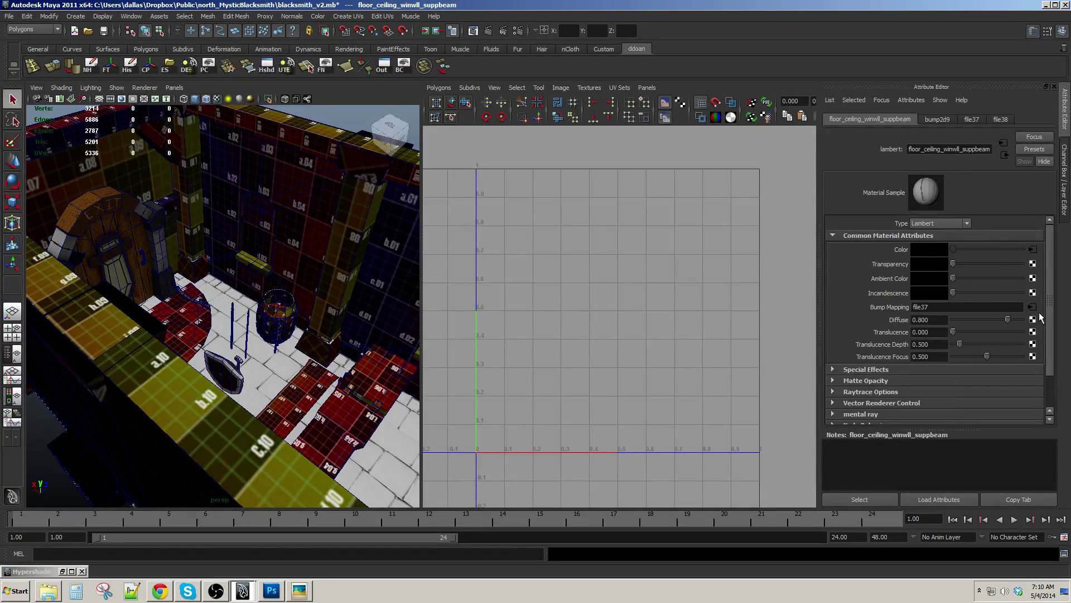
right_click(895, 307)
click(910, 330)
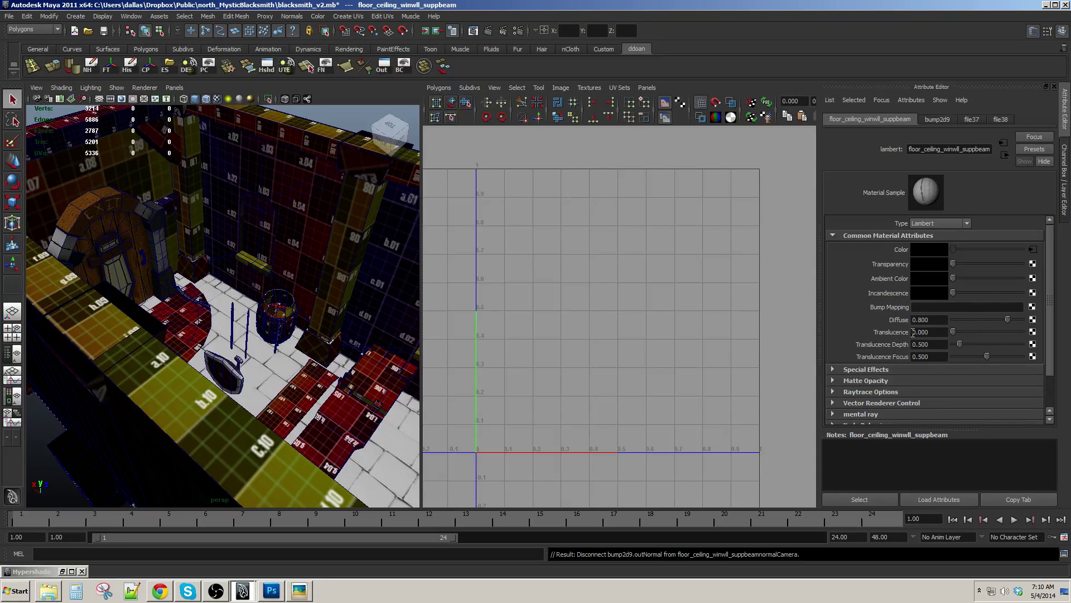
Load walls_ceiling_winwll_suppbeam_DIFF.tga from the north_MysticBlacksmith folder as the material's colour texture
click(1032, 250)
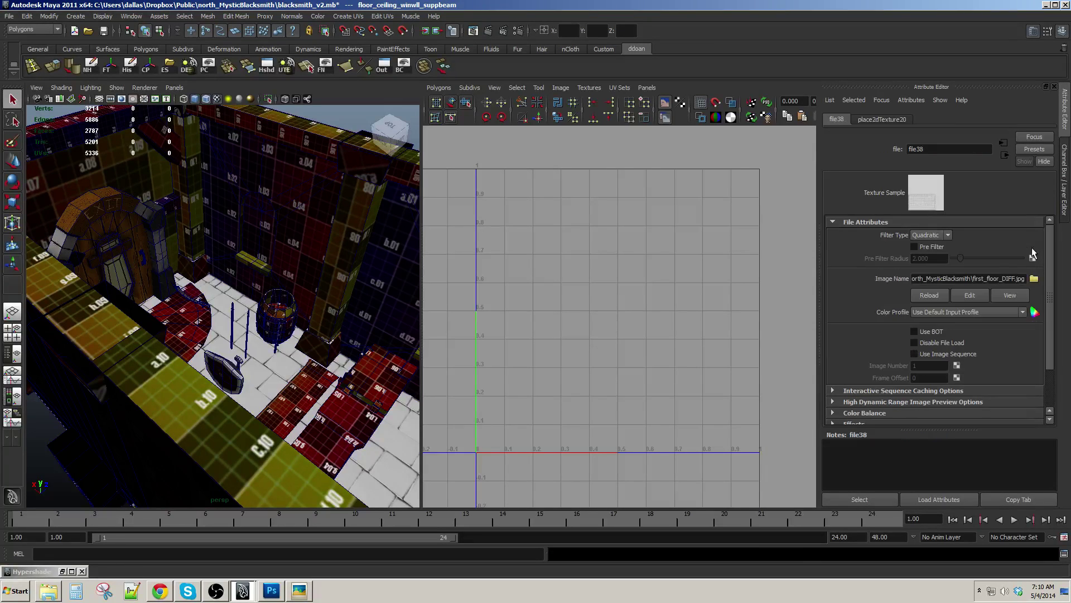
click(1034, 278)
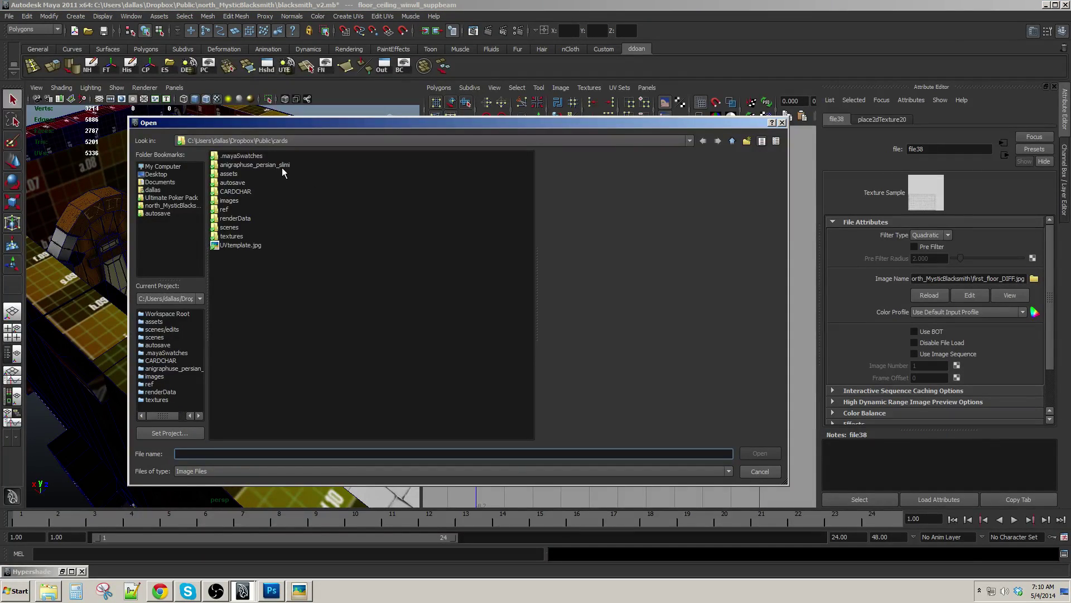
click(158, 205)
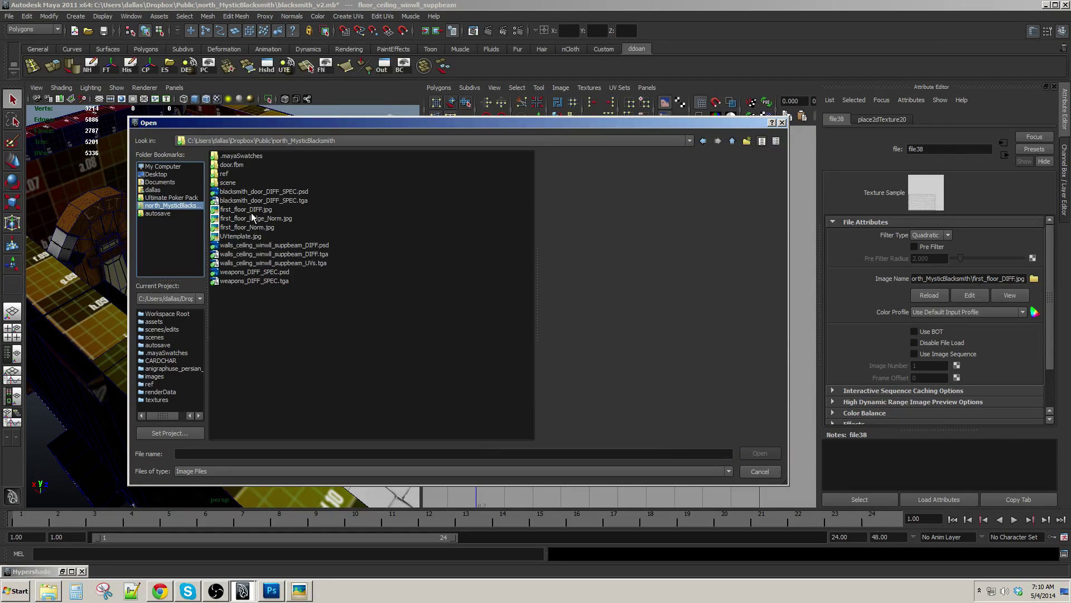
click(299, 255)
click(759, 453)
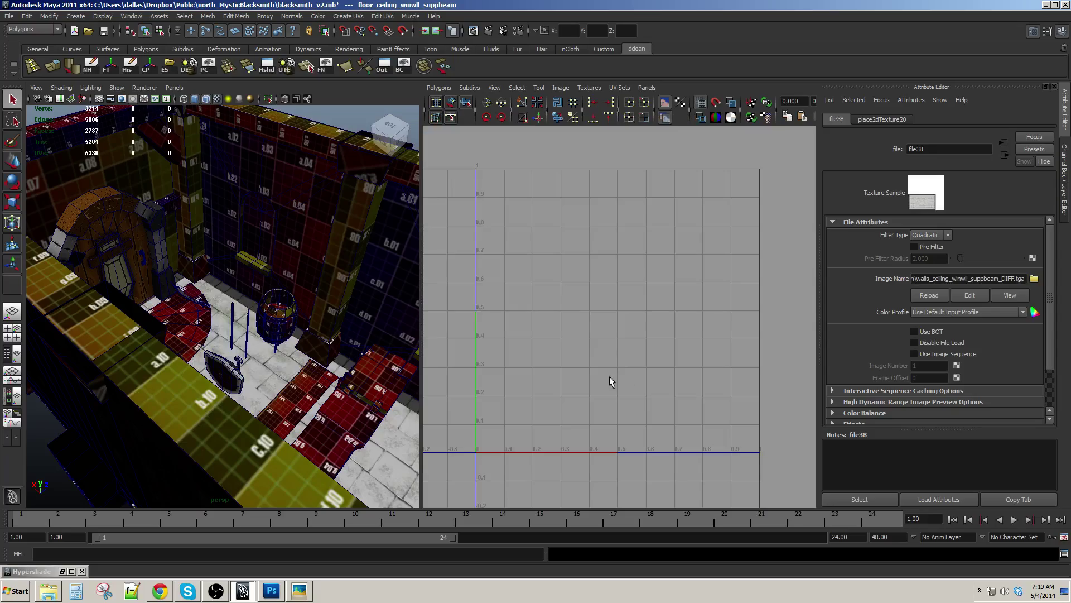
Examine the textured floor of the blacksmith room in the enlarged perspective view from several angles
key(space)
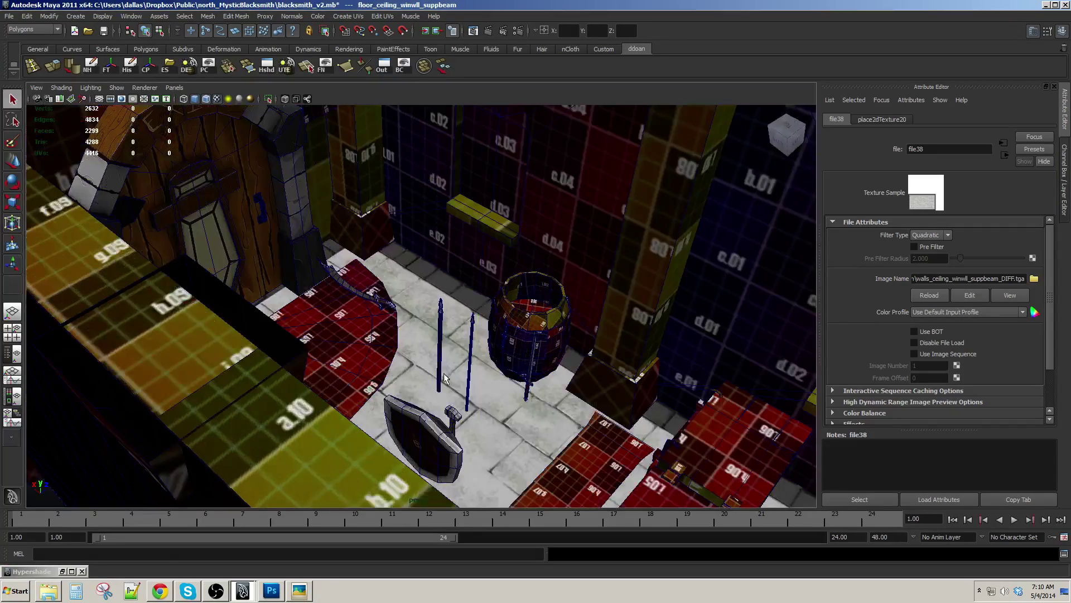
alt+drag(443, 372, 552, 382)
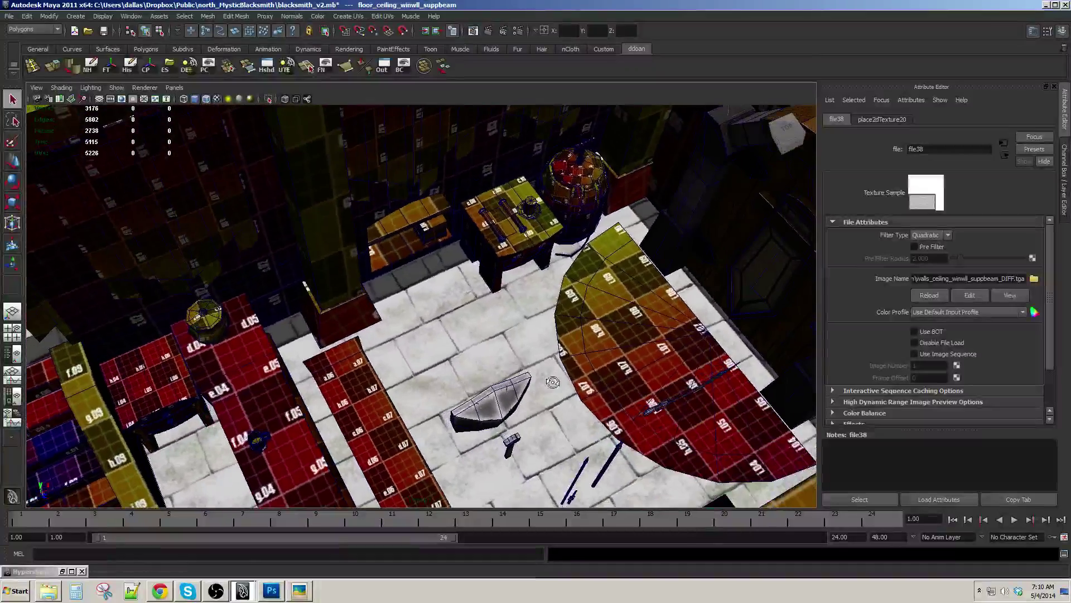
drag(469, 338, 510, 328)
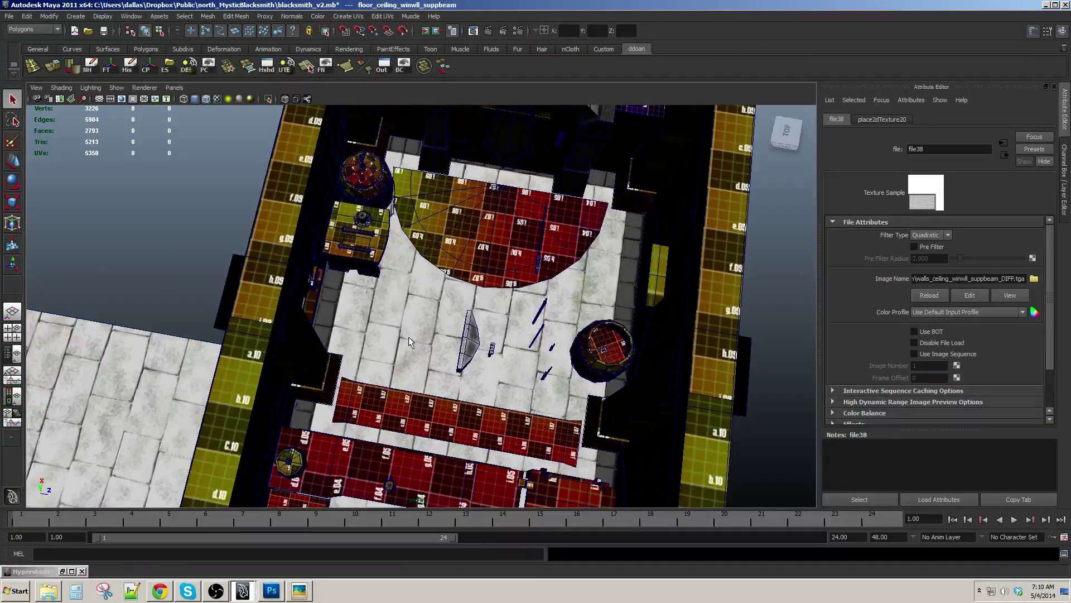
drag(409, 339, 485, 328)
drag(512, 365, 540, 387)
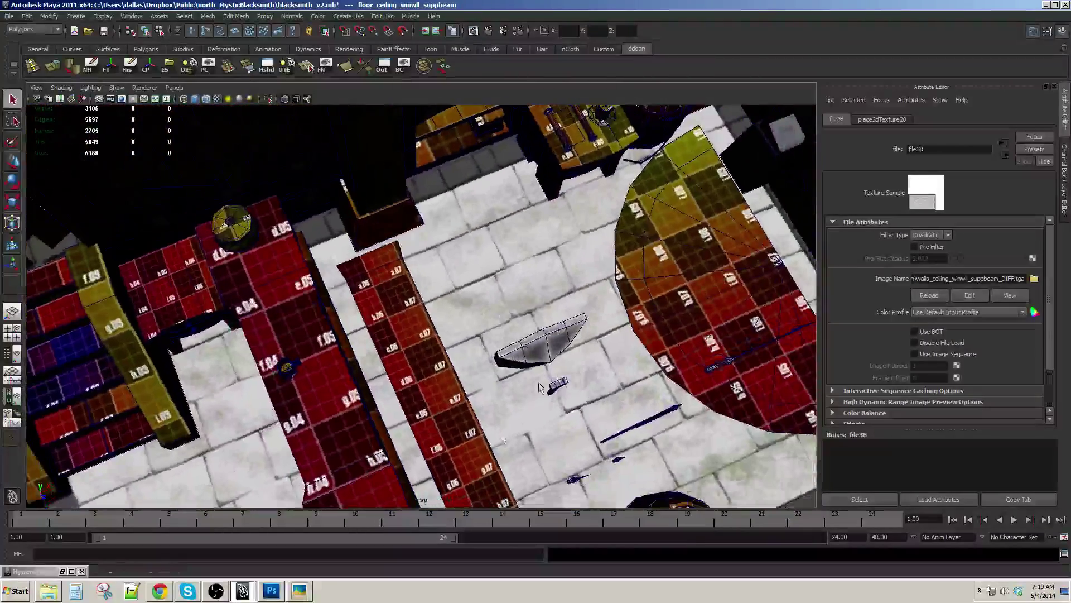
Switch back to the floor texture document in Photoshop
click(271, 591)
scroll(497, 309, up, 1)
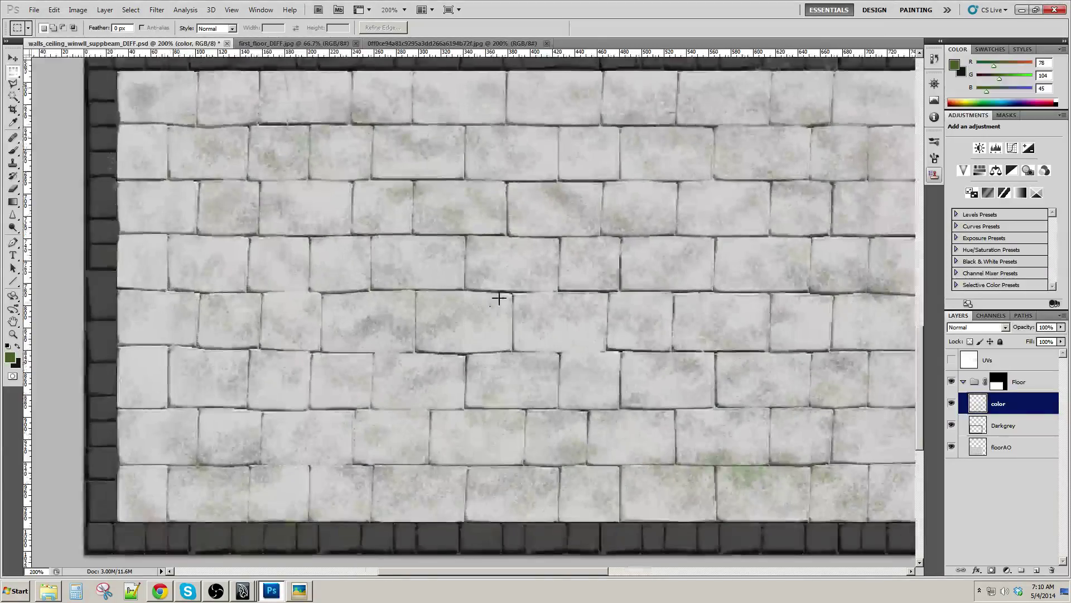
scroll(430, 270, up, 3)
key(w)
click(306, 139)
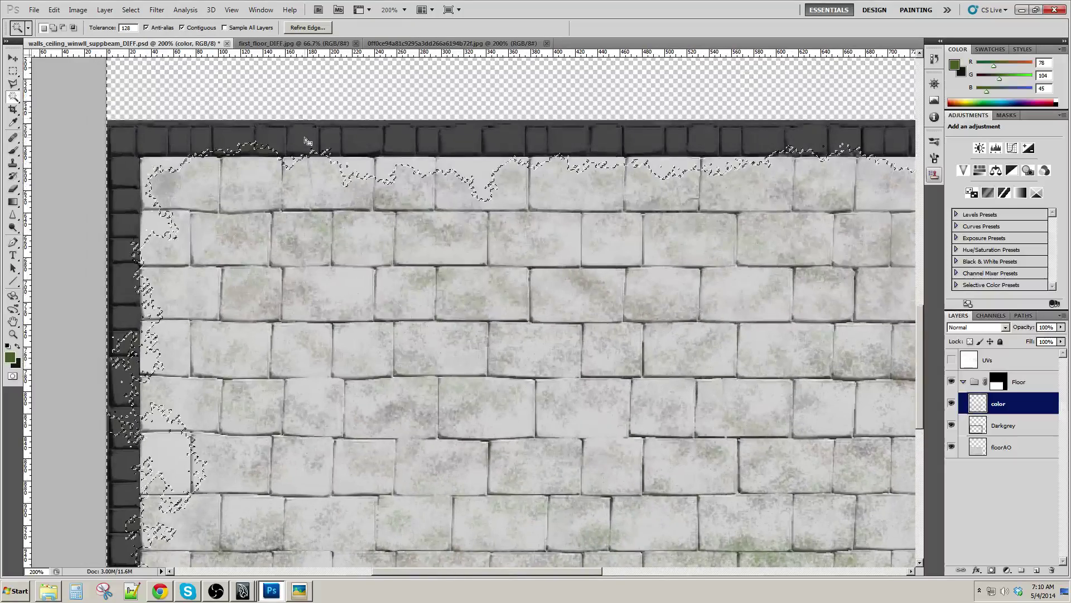
key(ctrl+d)
Select the whole light tile area inside the dark border on the Darkgrey layer using the Magic Wand
click(1003, 431)
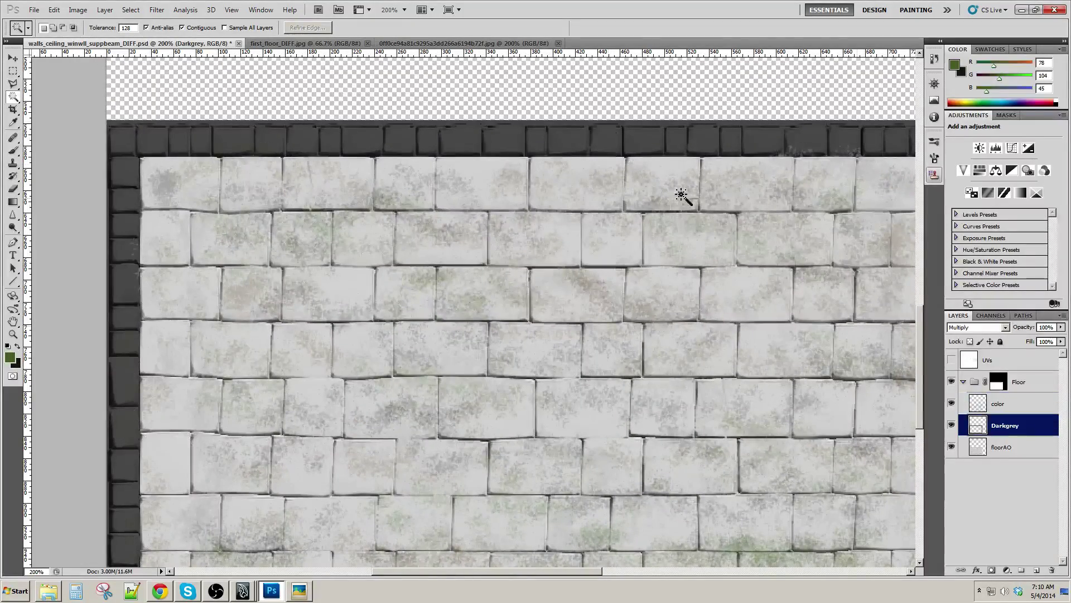
drag(634, 186, 527, 212)
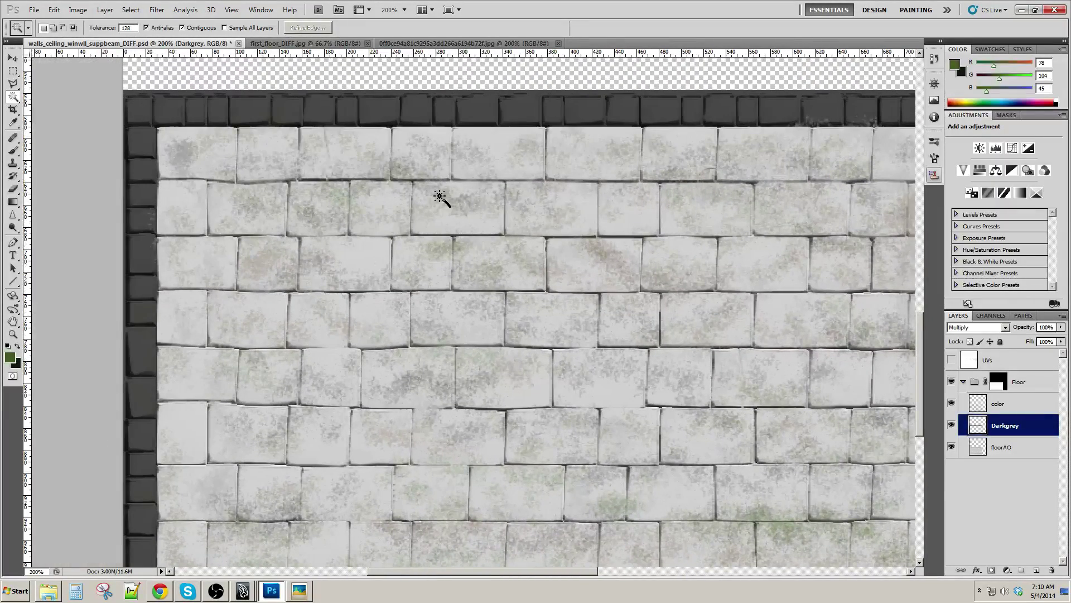
click(617, 266)
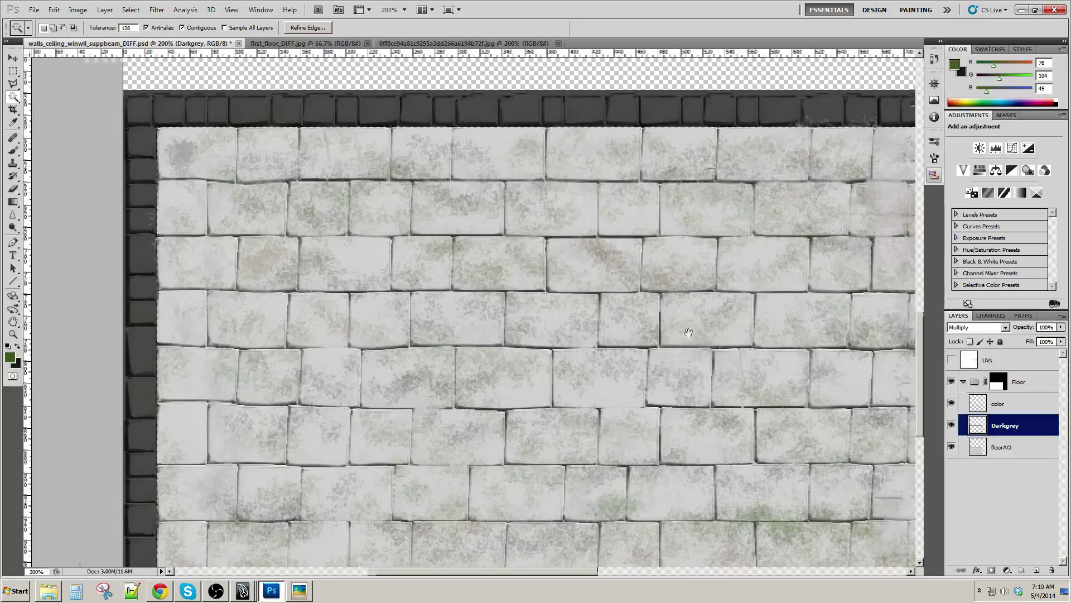
drag(618, 266, 488, 237)
Rename the Darkgrey layer as foundationColor
drag(544, 271, 618, 302)
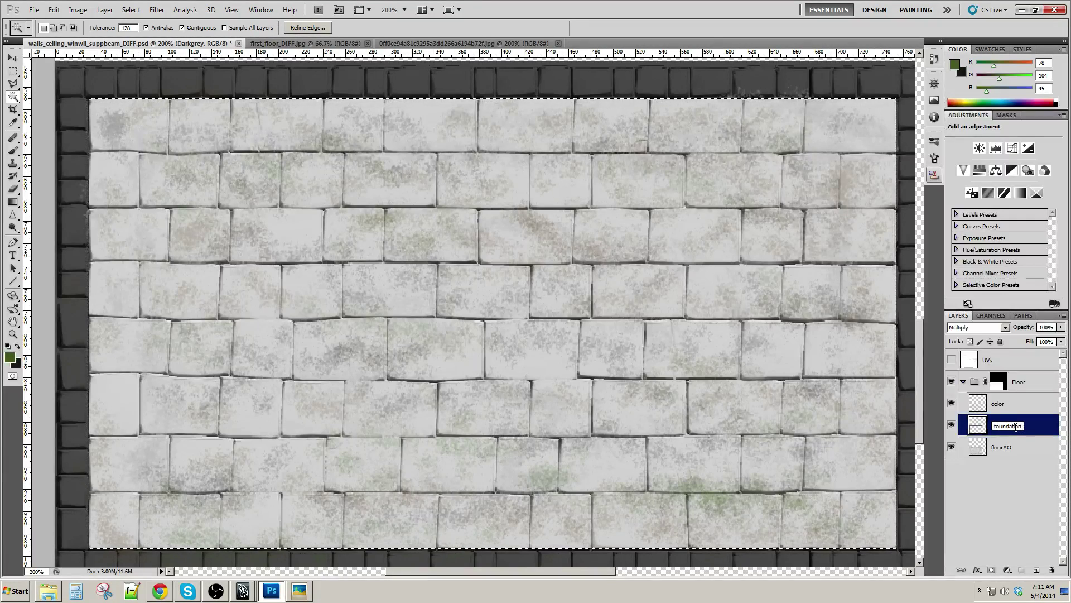
text(r)
key(Return)
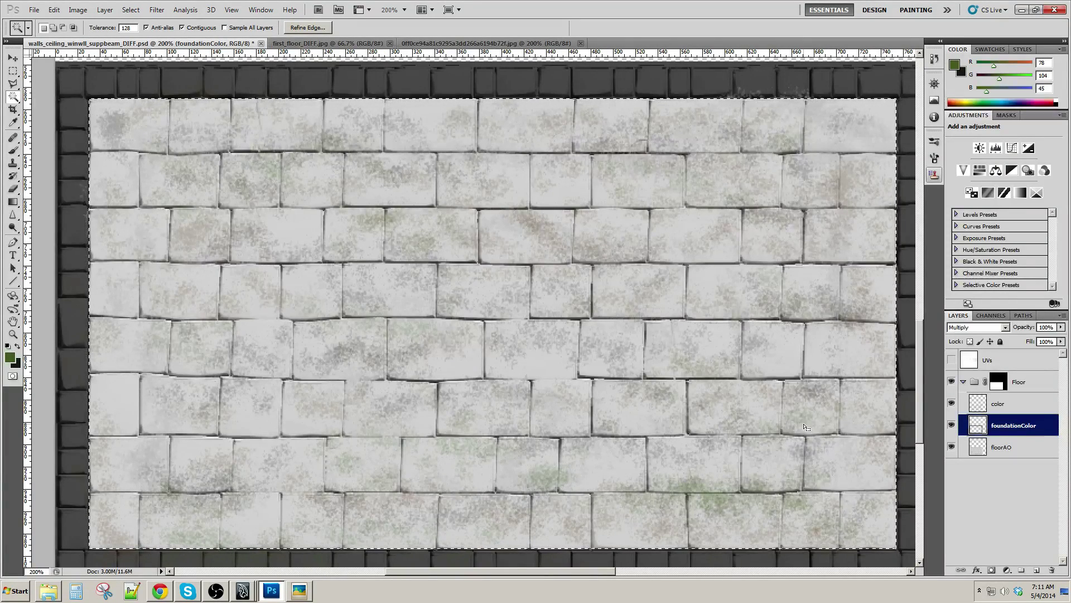
Try filling the selected tile area on the foundationColor layer with a dark grey
key(shift+F5)
click(511, 184)
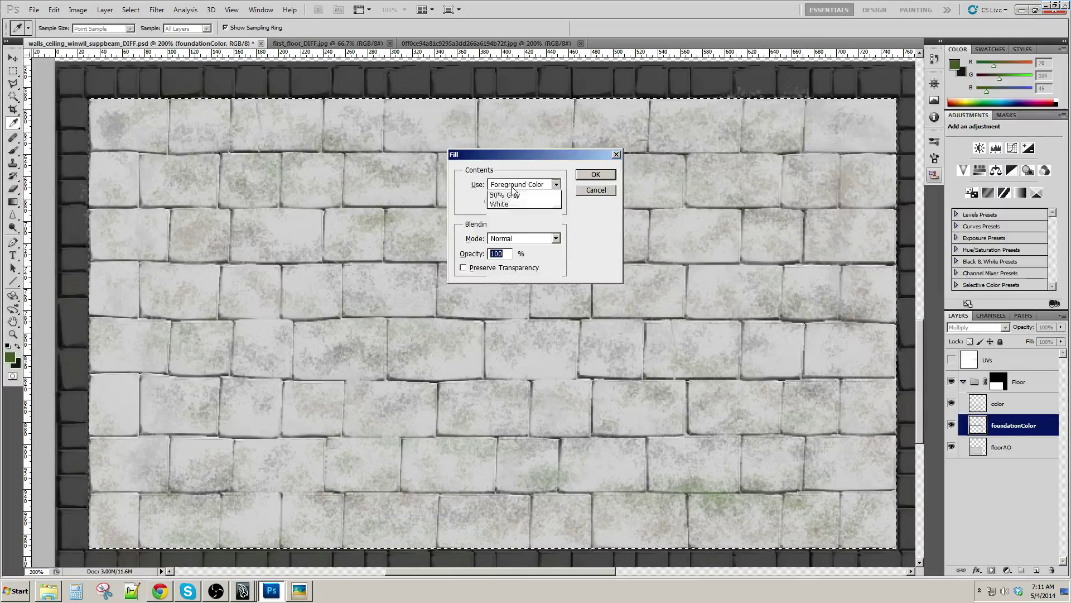
click(508, 205)
click(536, 183)
click(522, 214)
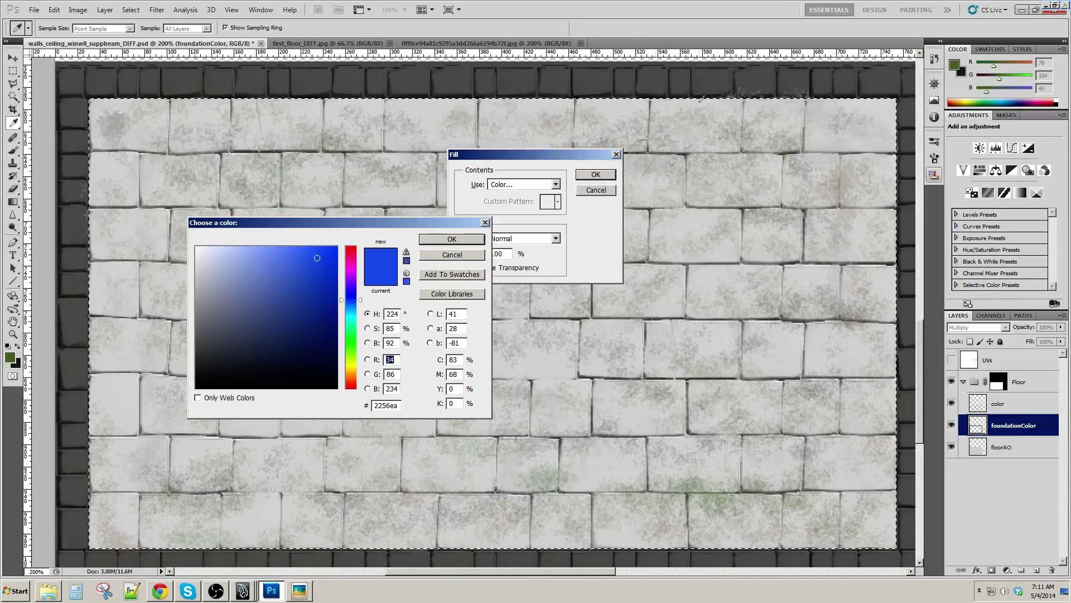
drag(198, 339, 190, 316)
click(429, 240)
click(597, 174)
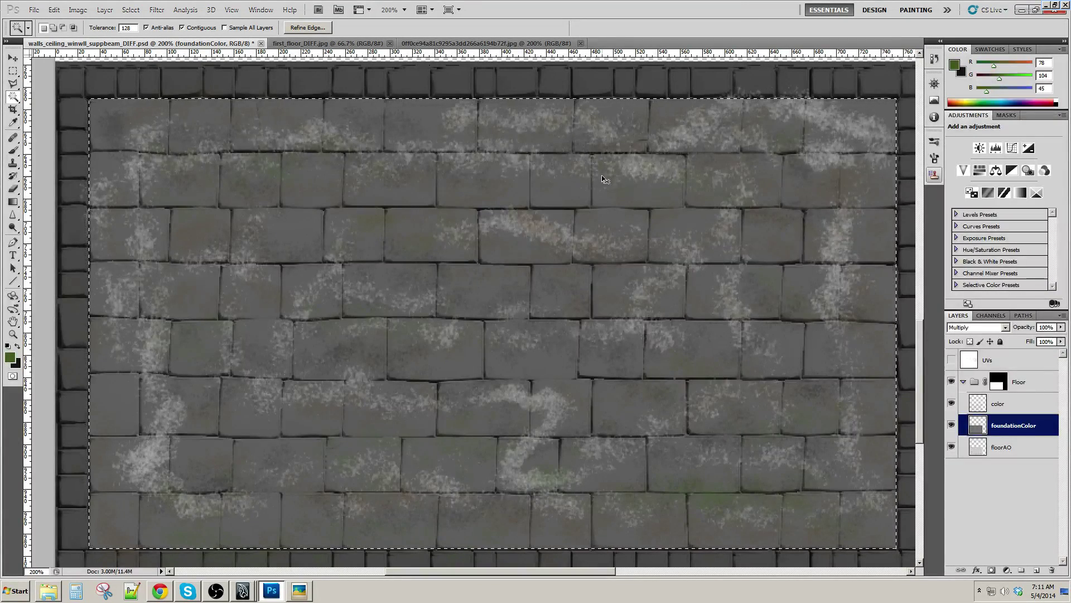
key(ctrl+i)
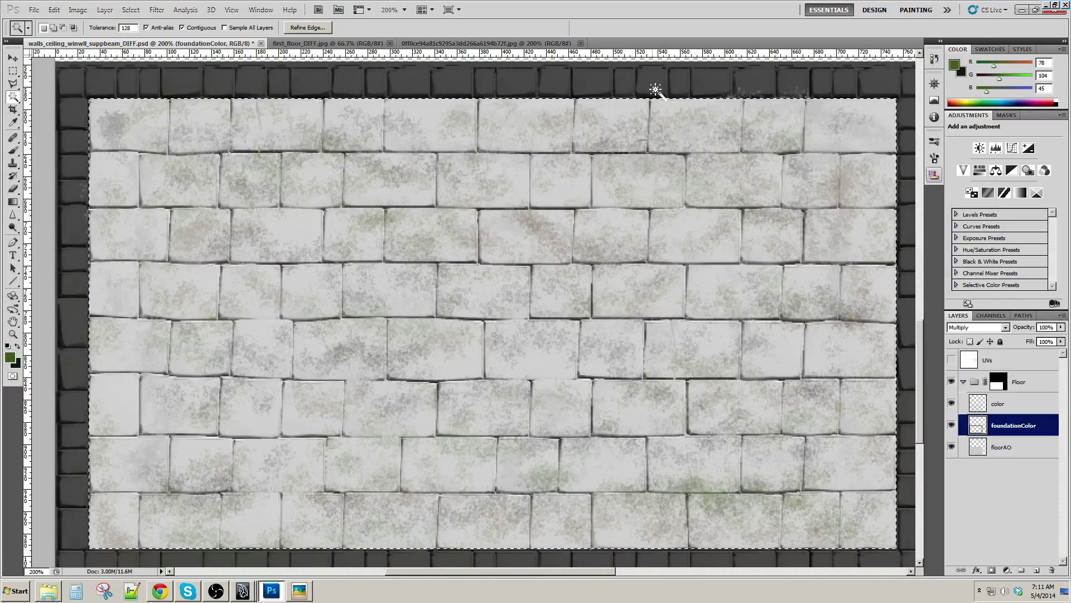
Try a somewhat lighter, medium grey fill for the selected tile area on the foundationColor layer
key(i)
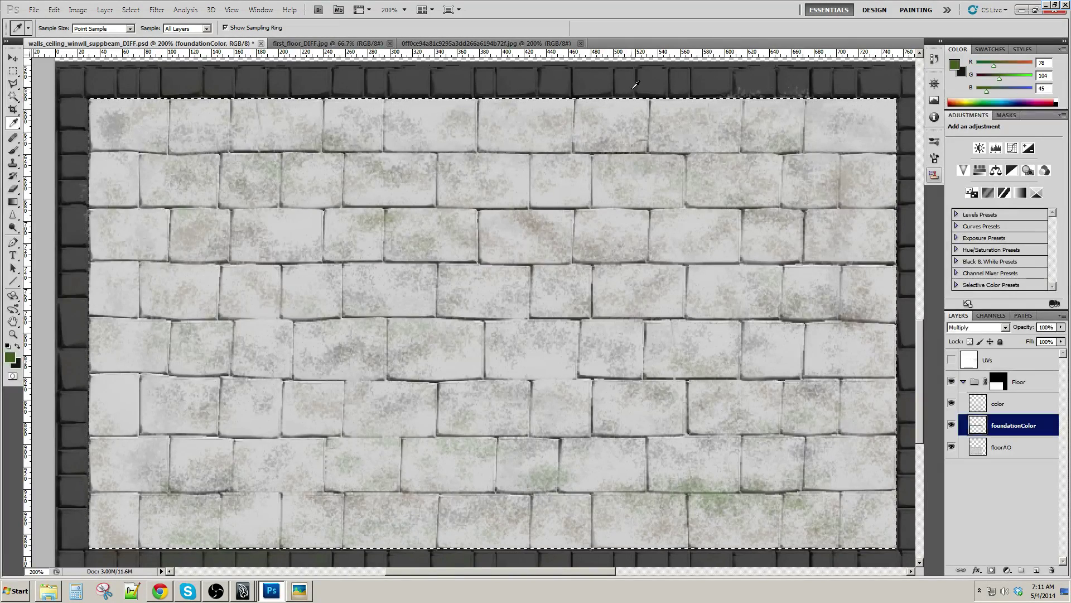
key(shift+F5)
click(556, 184)
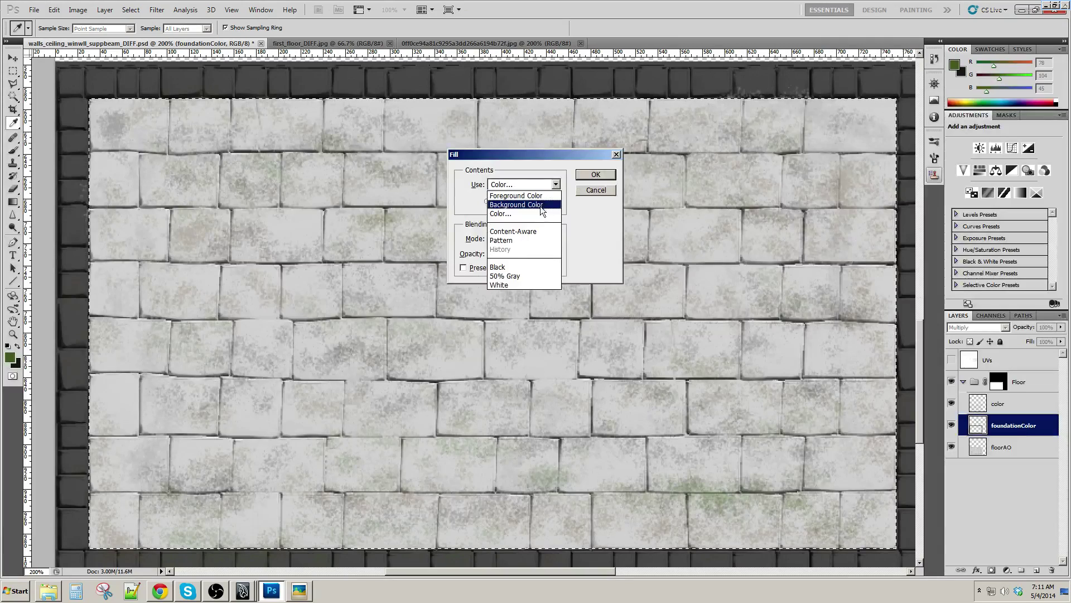
click(540, 206)
click(642, 101)
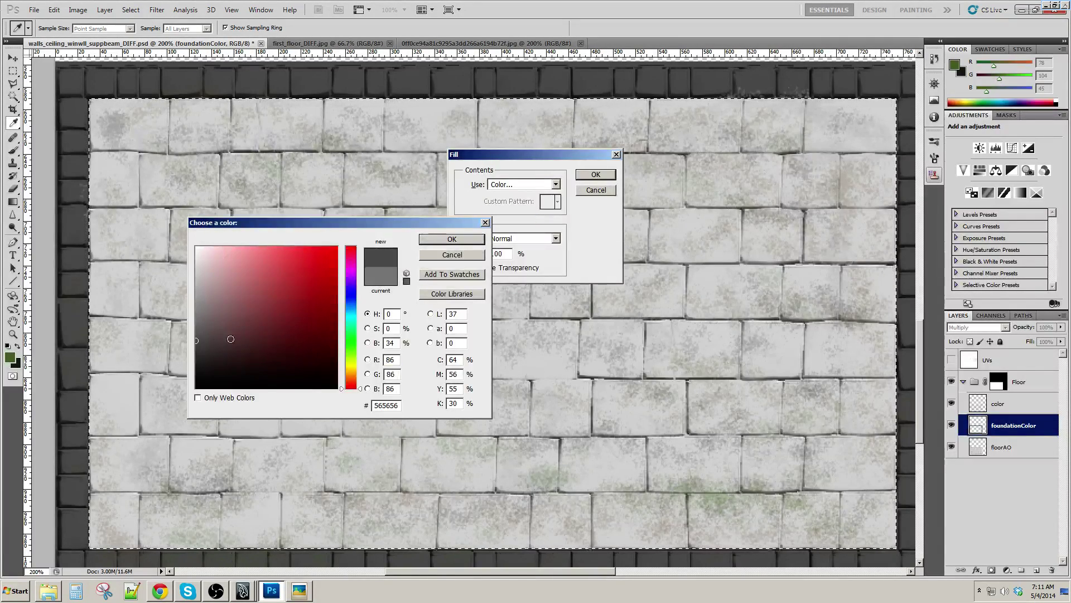
drag(196, 338, 190, 304)
click(442, 239)
click(606, 174)
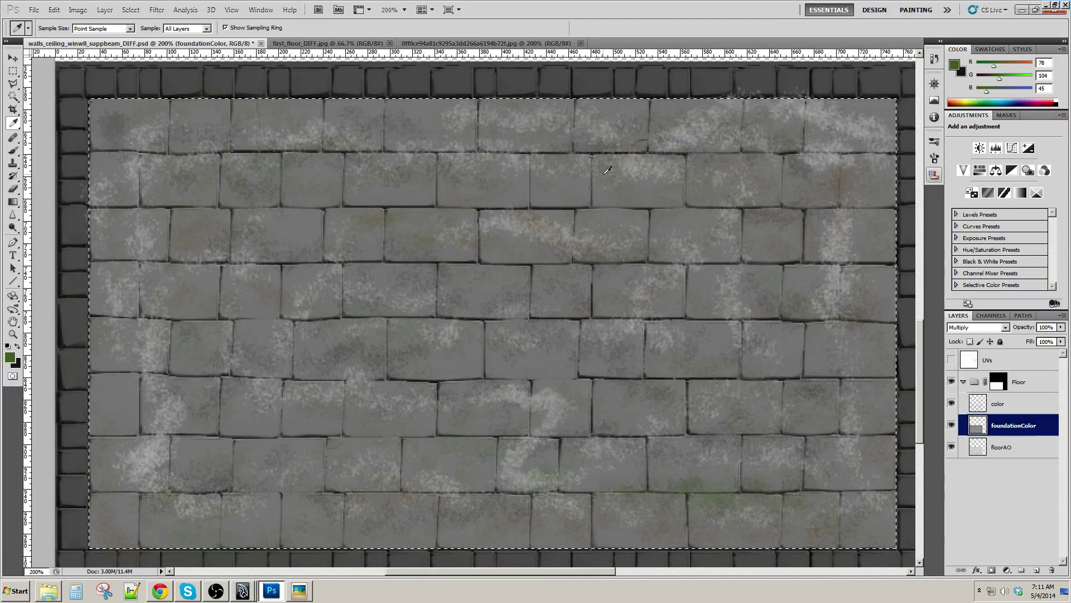
key(ctrl+z)
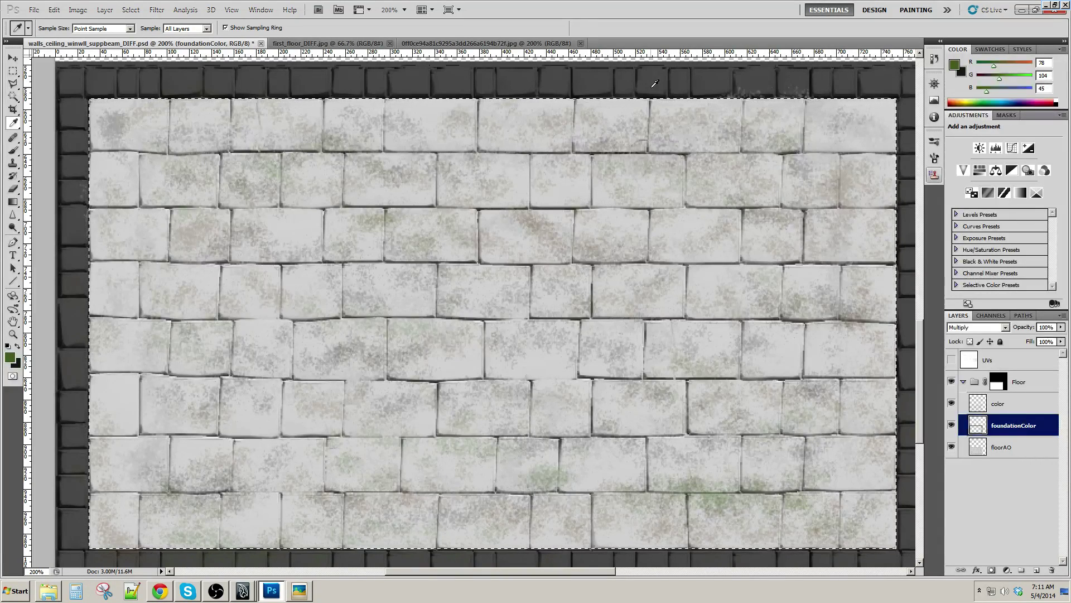
Fill the selected tile area on the foundationColor layer with light grey #bababa and deselect it
key(shift+F5)
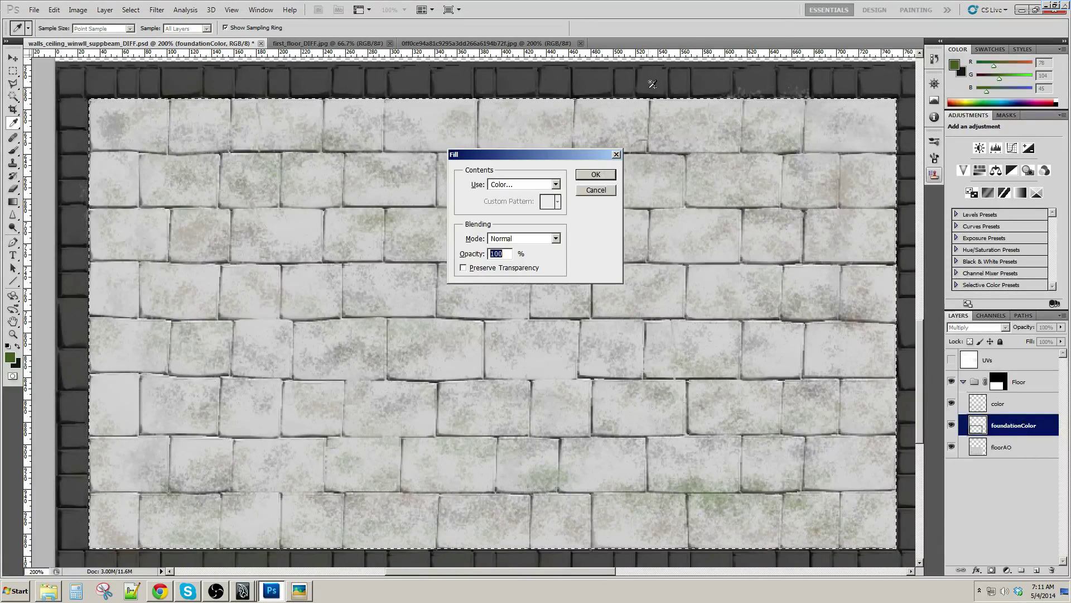
click(523, 184)
click(521, 207)
mouse_move(211, 299)
mouse_down()
mouse_move(190, 302)
mouse_move(186, 284)
mouse_up()
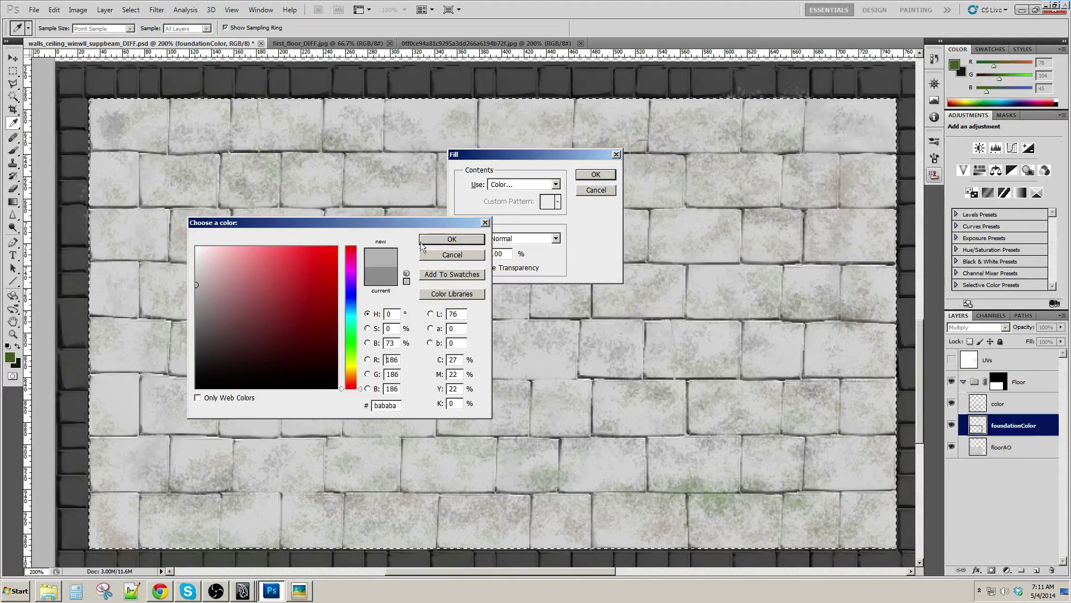
click(452, 239)
click(596, 174)
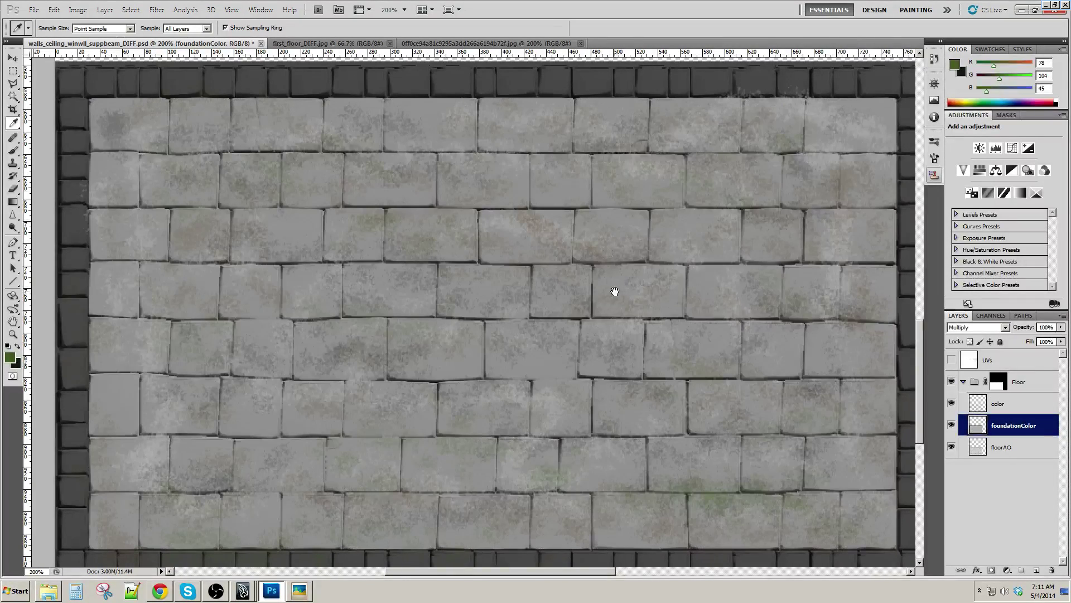
drag(615, 291, 498, 291)
key(ctrl+minus)
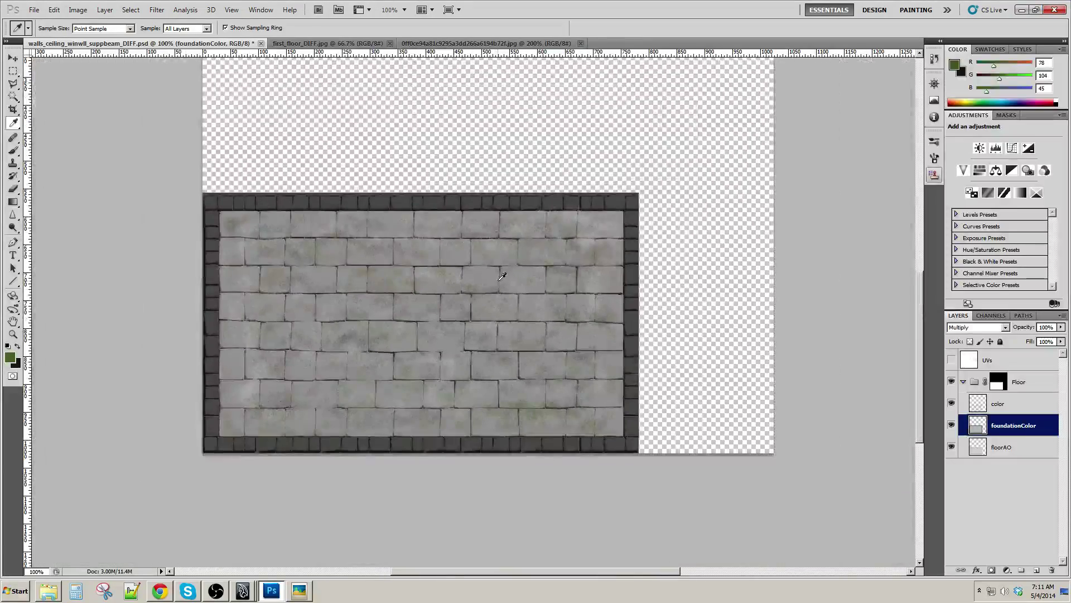
key(ctrl+plus)
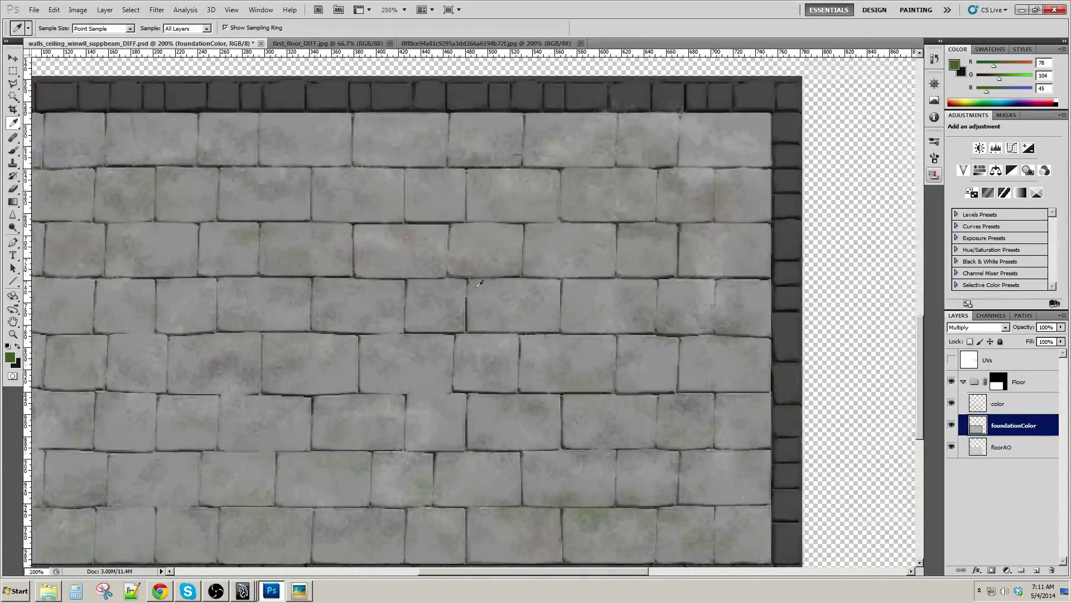
drag(358, 291, 458, 278)
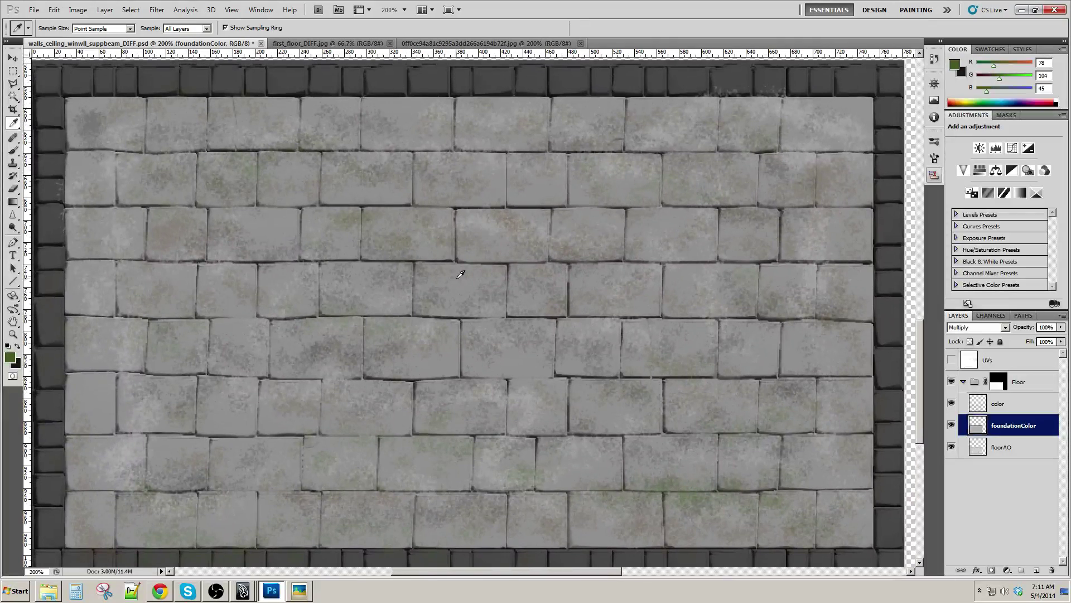
key(m)
key(ctrl+minus)
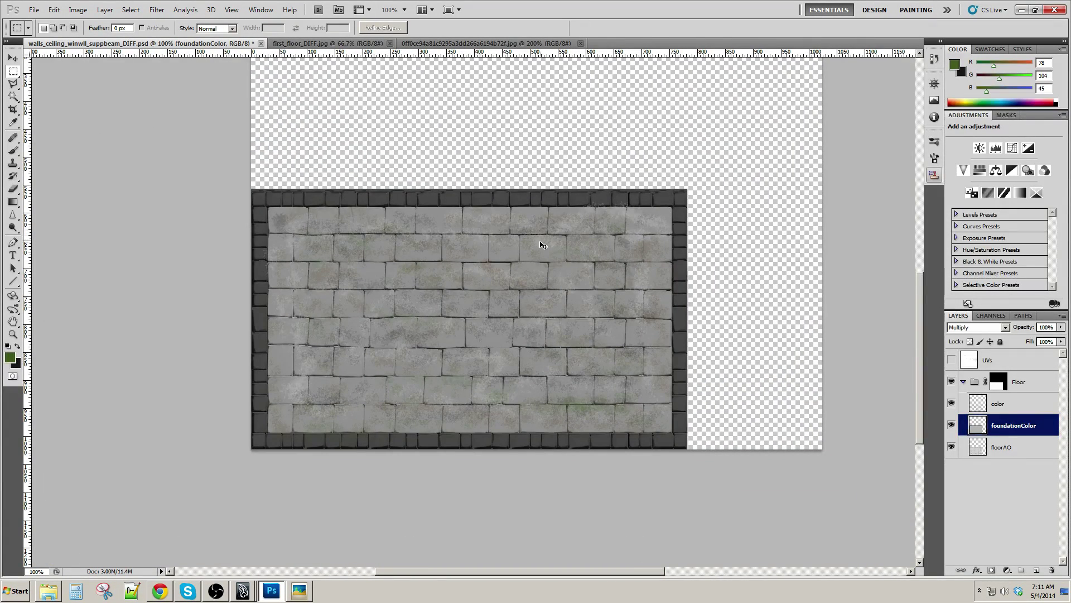
Save the document and export a Targa copy over the existing walls_ceiling_winwll_suppbeam_DIFF.tga
click(36, 15)
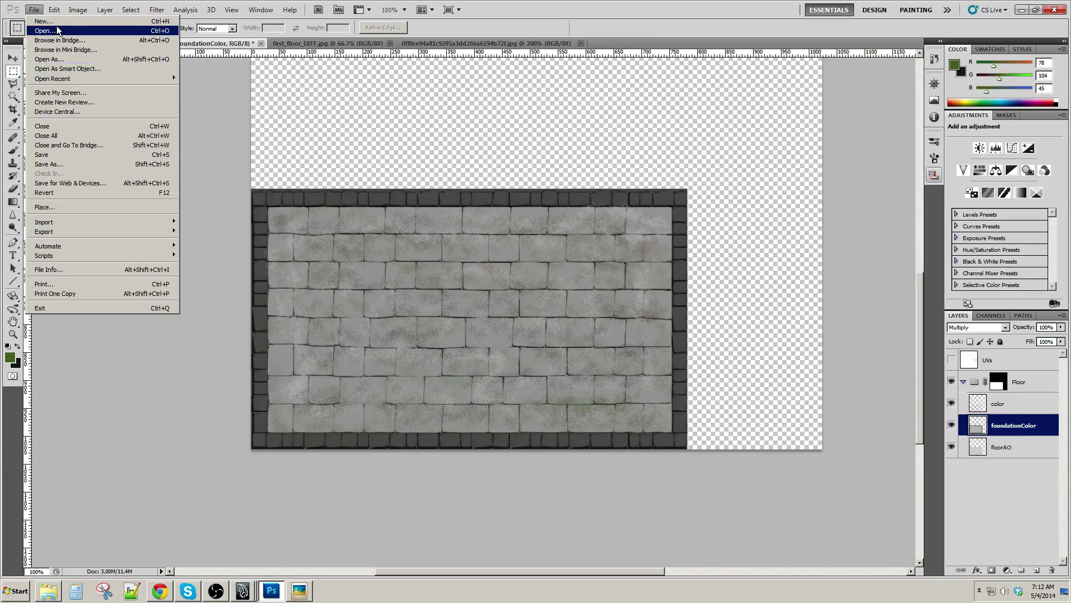
click(62, 155)
click(34, 9)
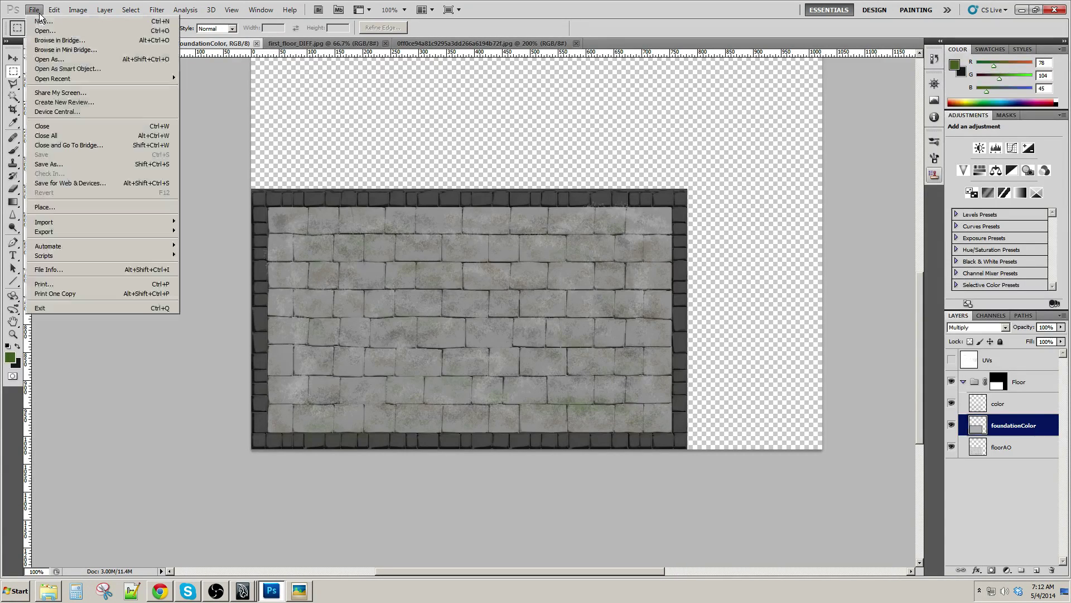
click(65, 164)
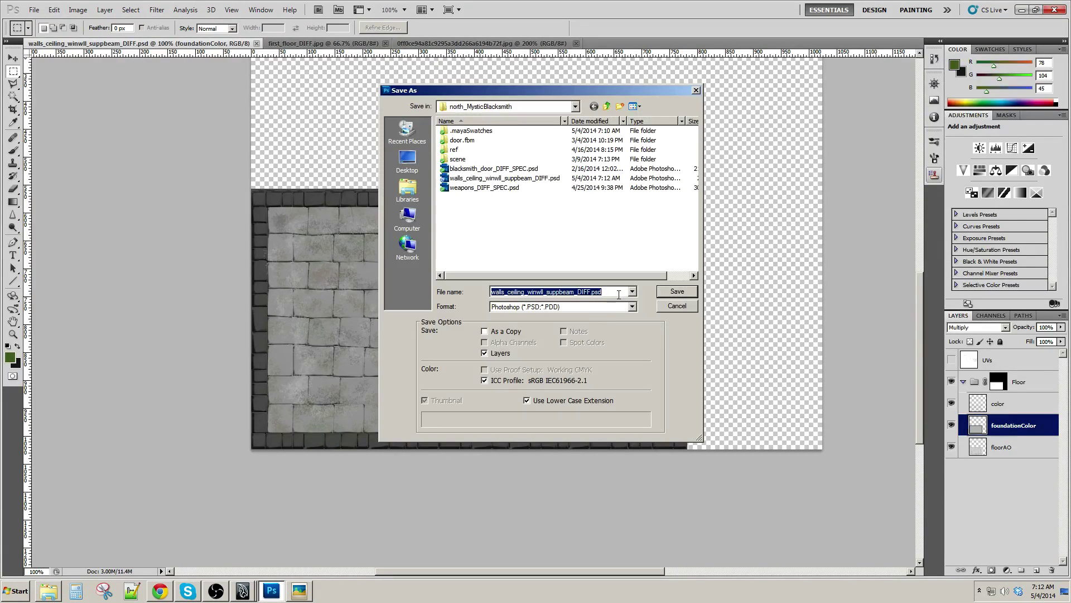
click(632, 306)
click(527, 446)
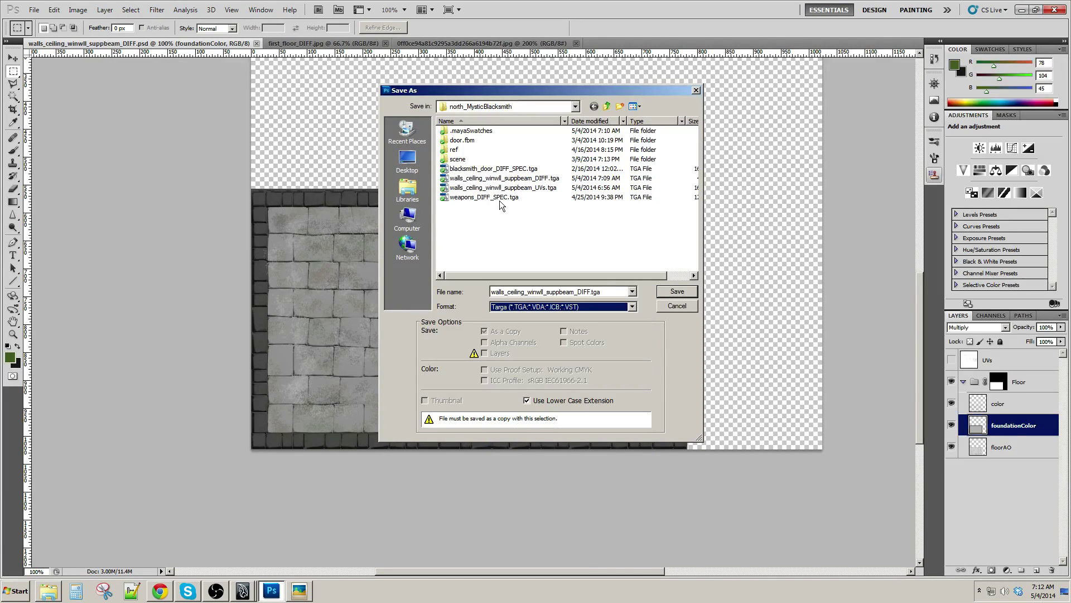
click(510, 168)
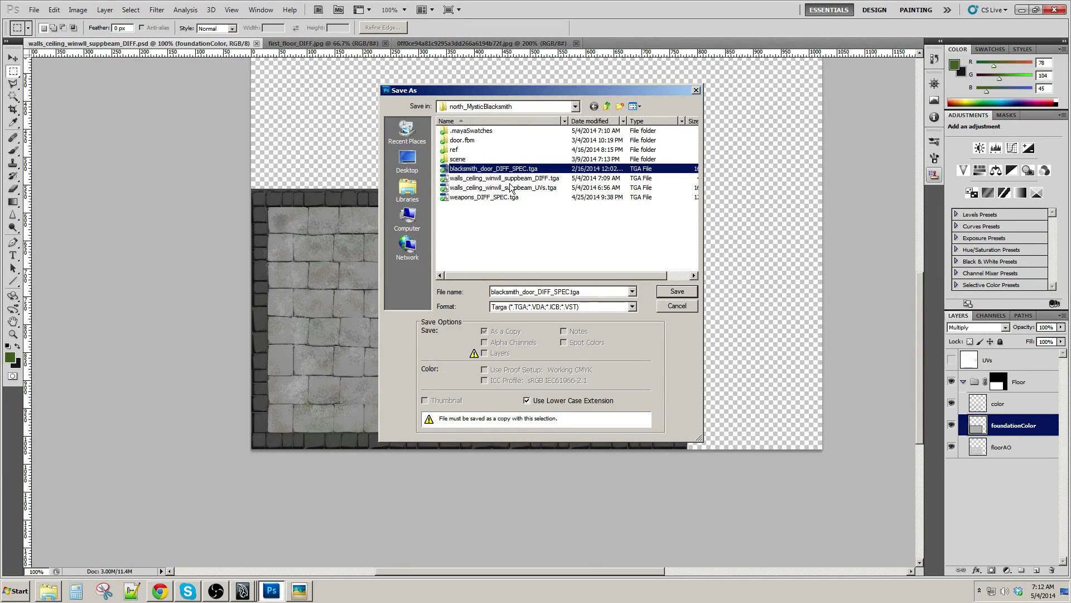
click(511, 179)
click(681, 295)
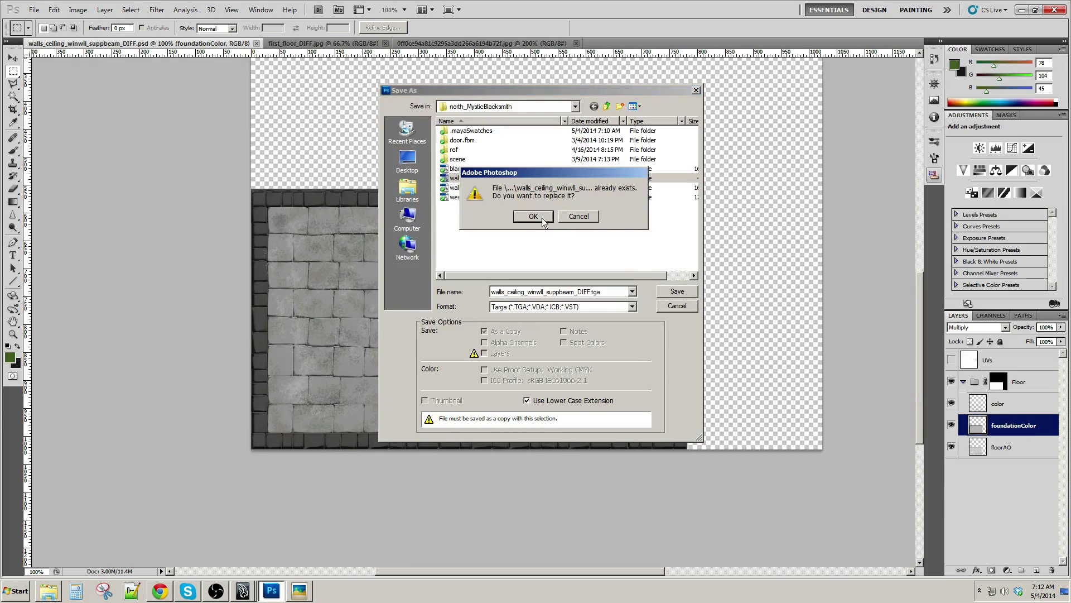
click(541, 219)
click(563, 186)
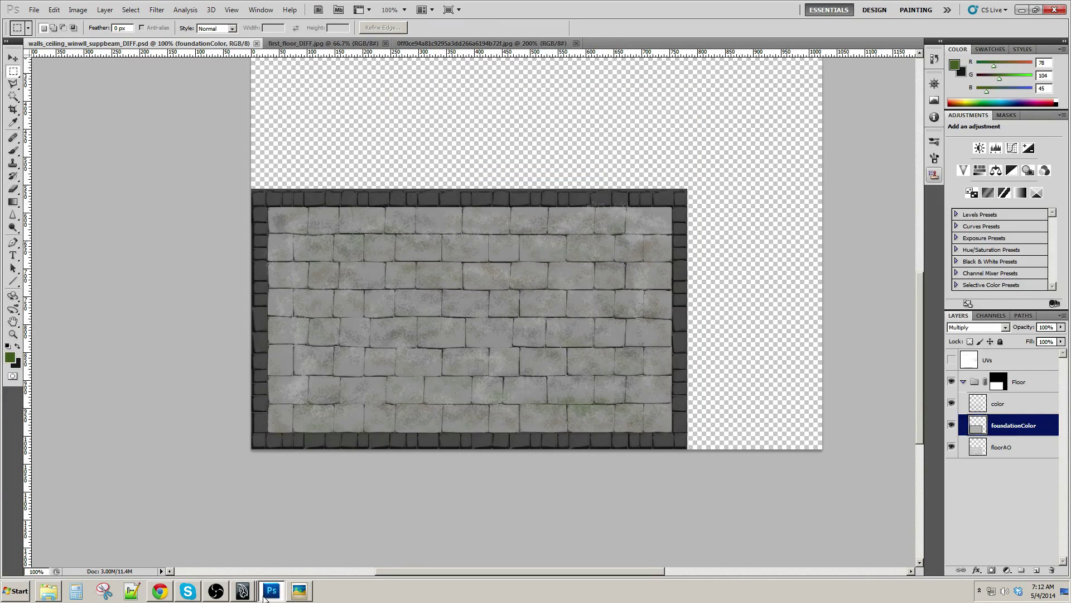
Switch to Maya, reload the floor texture file and compare the room's floor with the stone reference picture
click(265, 596)
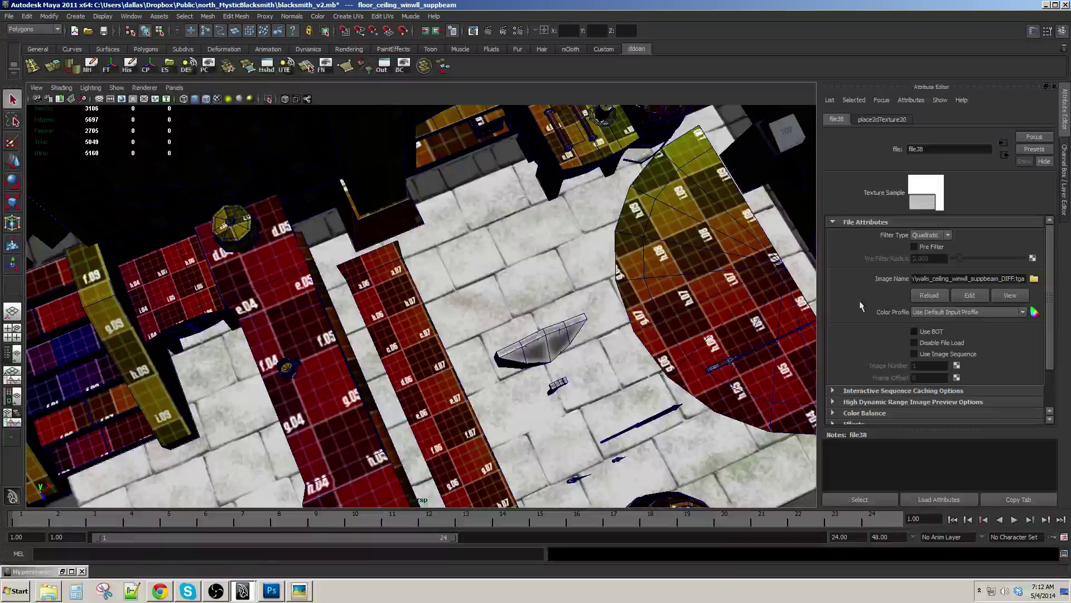
click(914, 296)
alt+drag(553, 395, 486, 358)
click(298, 595)
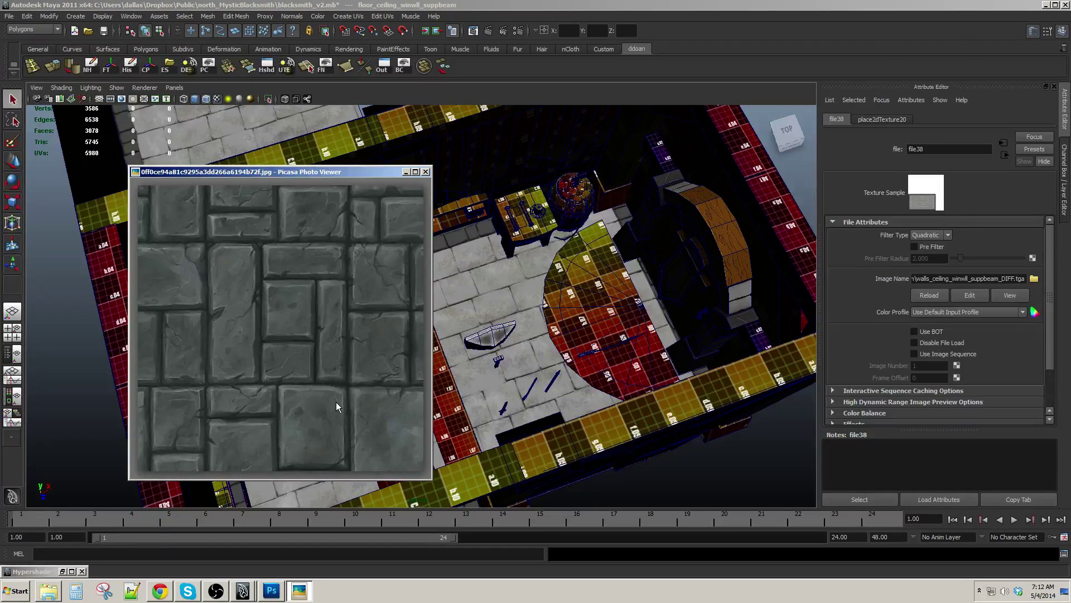
Switch back to Photoshop and choose a round brush, made slightly smaller, for work on the floor tiles
click(271, 590)
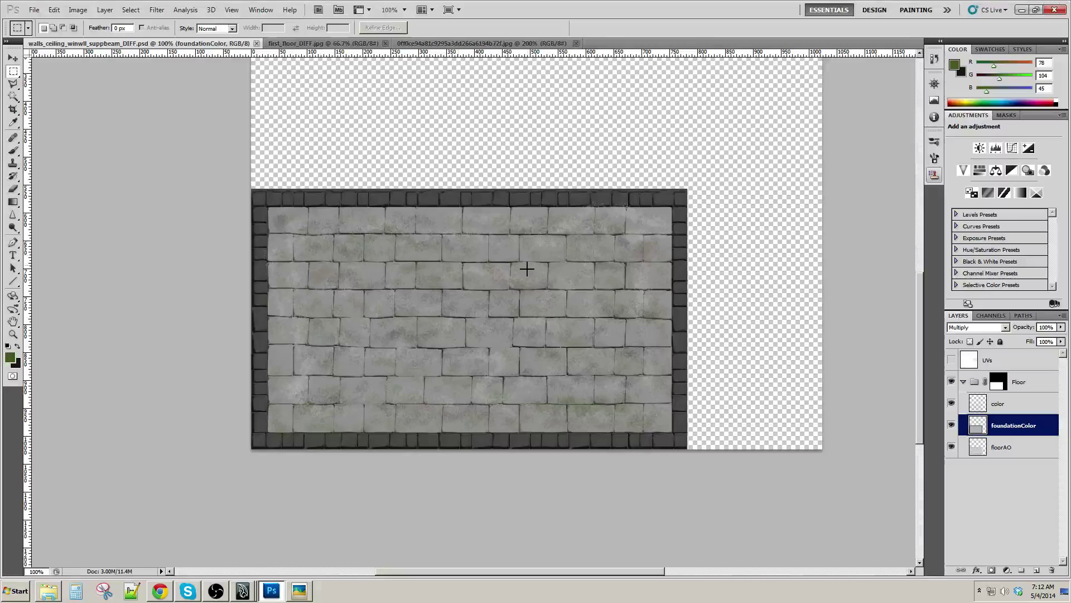
key(ctrl+plus)
key(ctrl+plus)
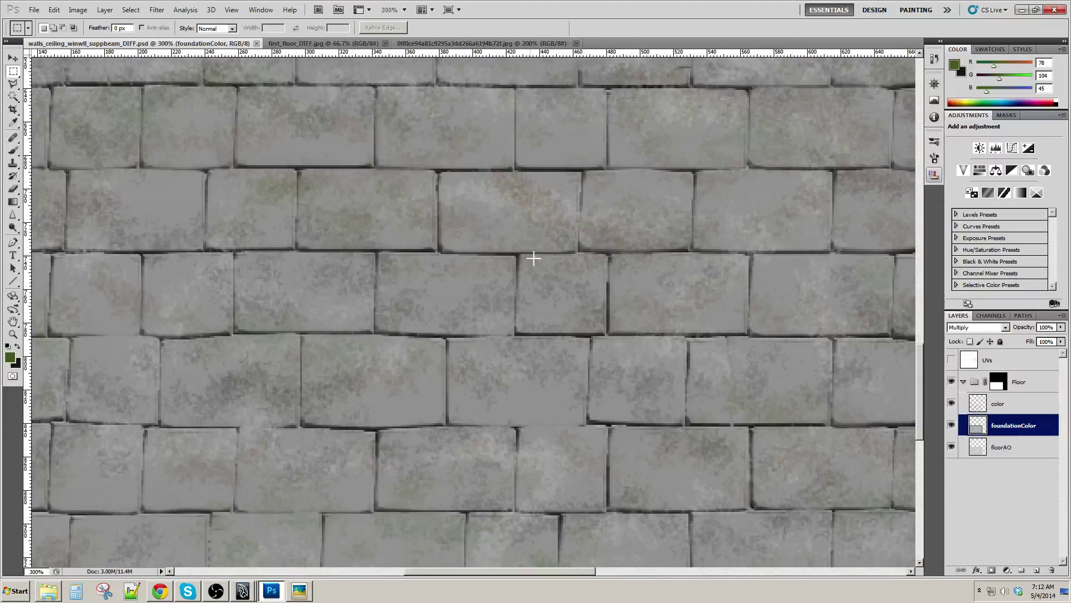
mouse_move(640, 204)
mouse_down()
mouse_move(457, 310)
mouse_move(507, 316)
mouse_up()
key(b)
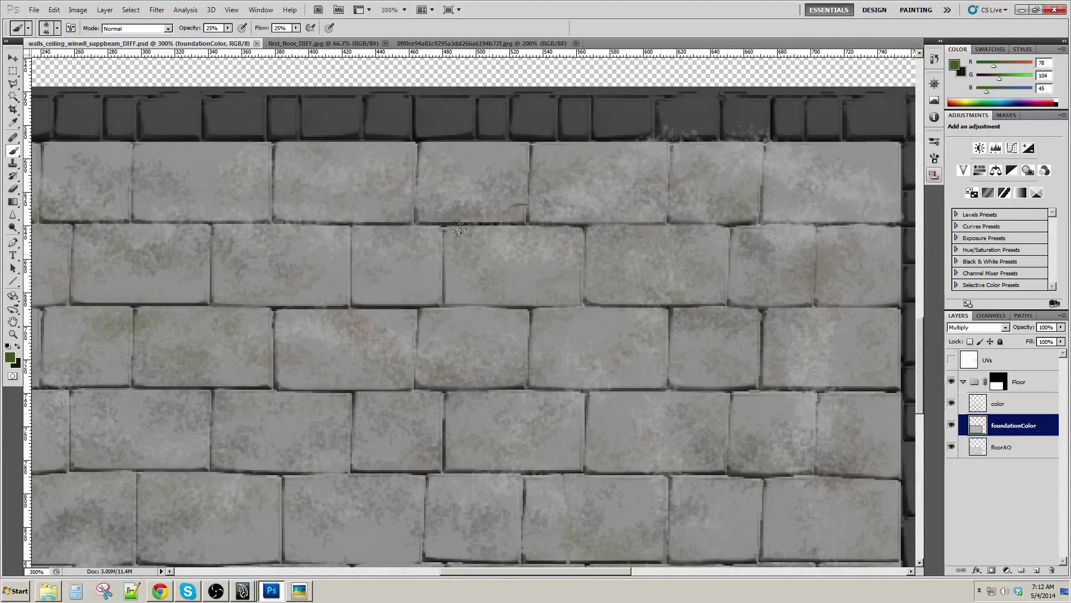
click(47, 28)
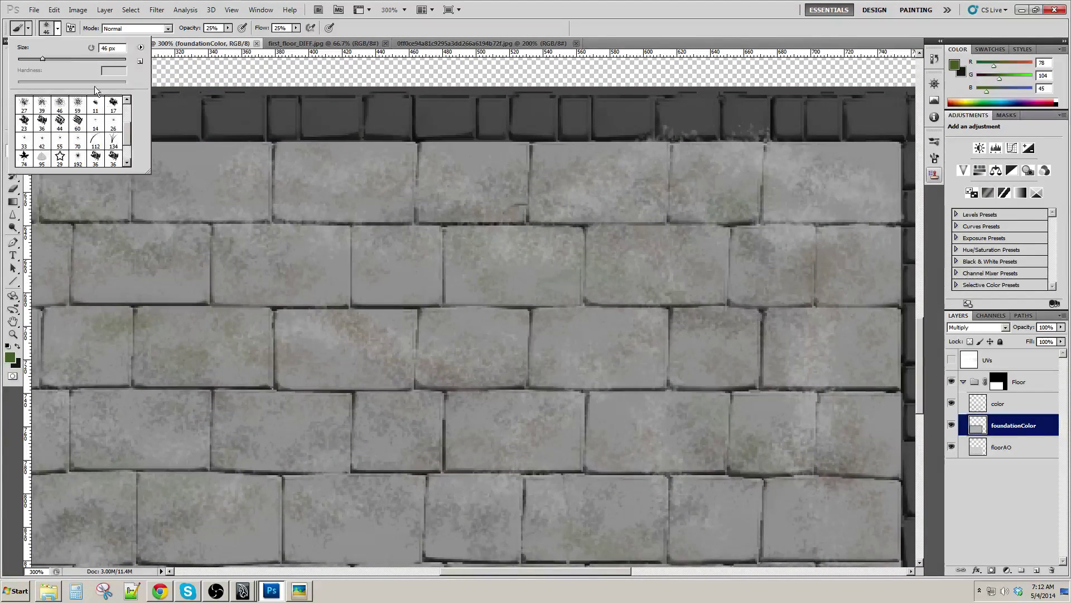
drag(127, 129, 126, 105)
double_click(78, 105)
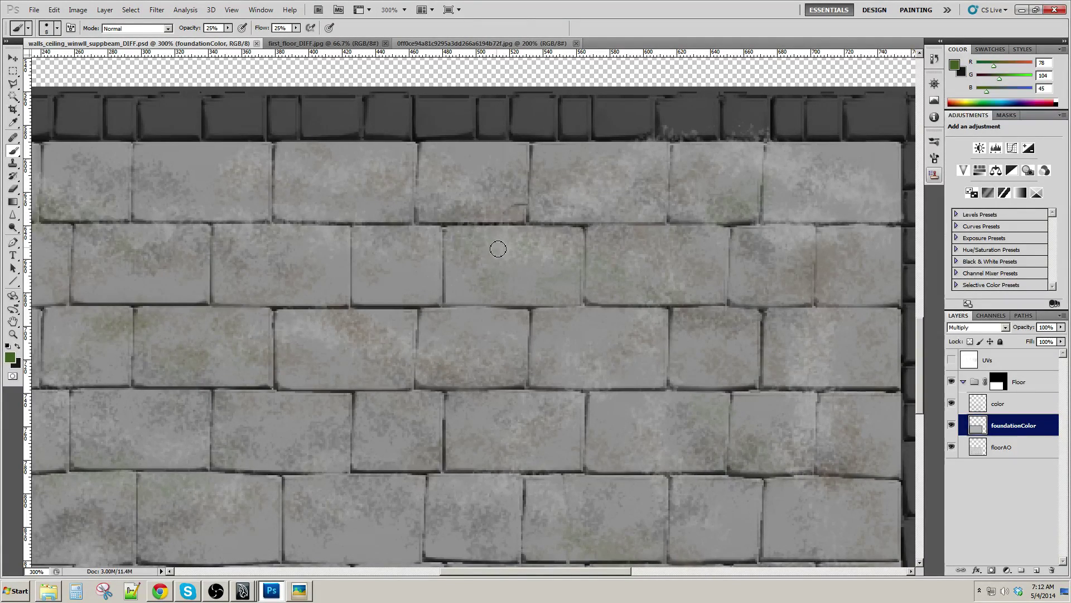
key(bracketleft)
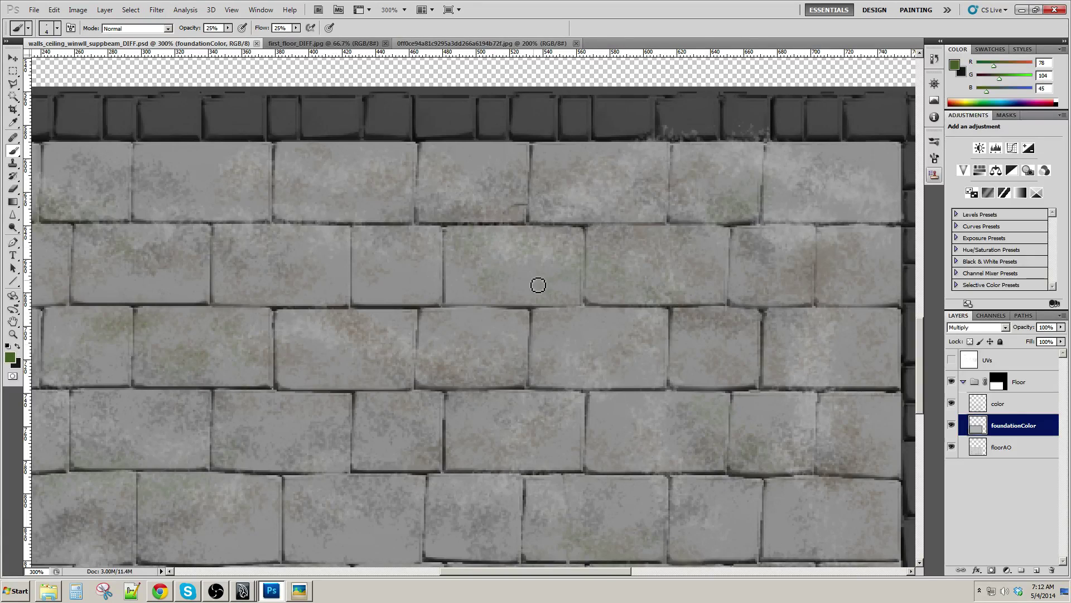
Check what the color layer contains by toggling its visibility, and rename it as grime
click(1005, 405)
click(952, 405)
click(952, 406)
click(952, 406)
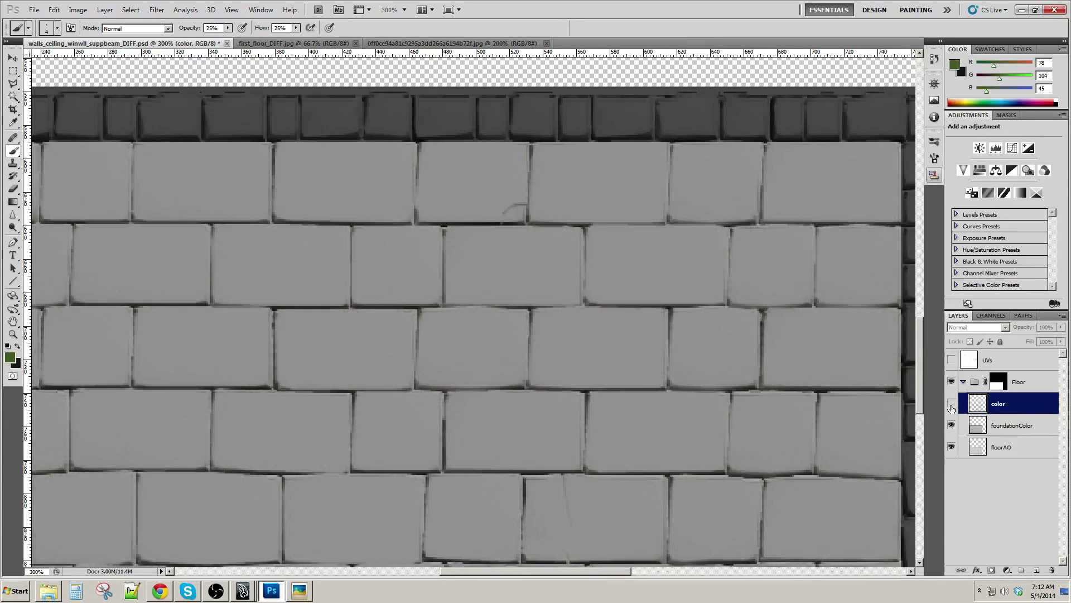
click(951, 405)
double_click(999, 406)
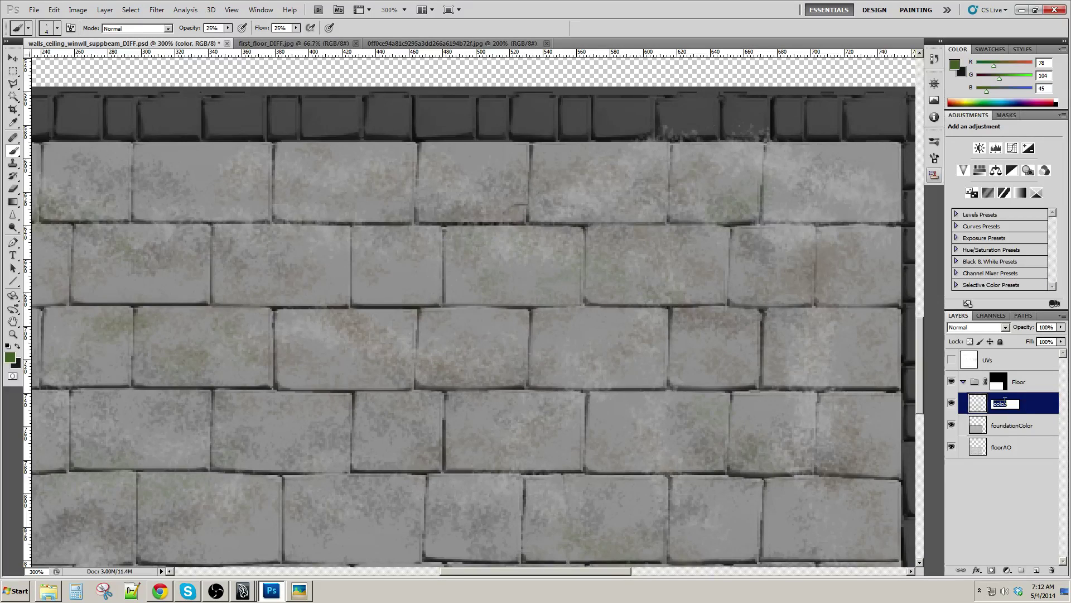
text(grime)
key(Return)
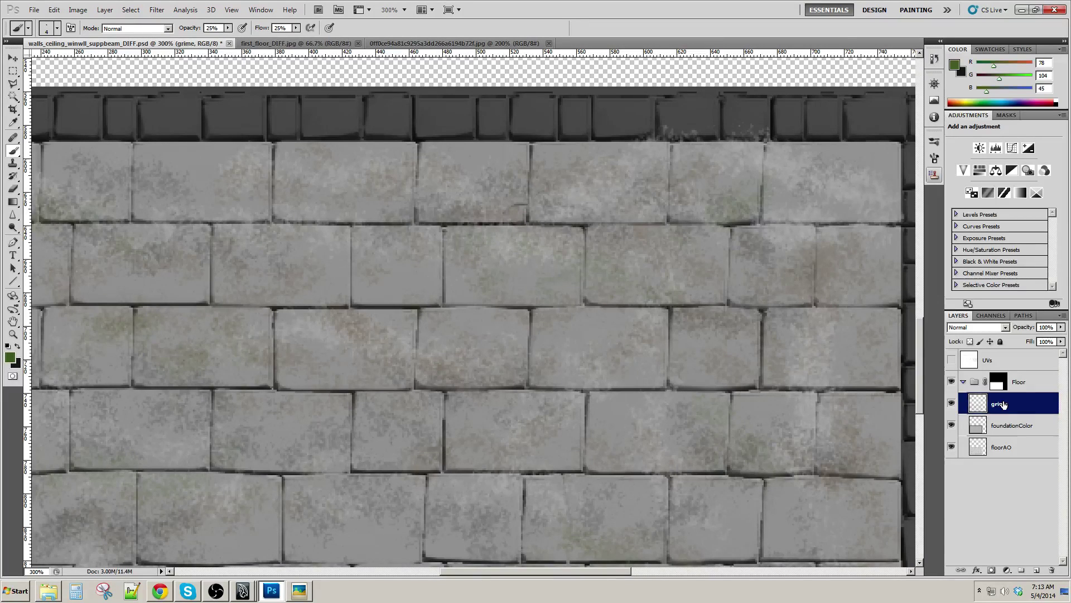
drag(474, 437, 493, 378)
drag(512, 400, 501, 447)
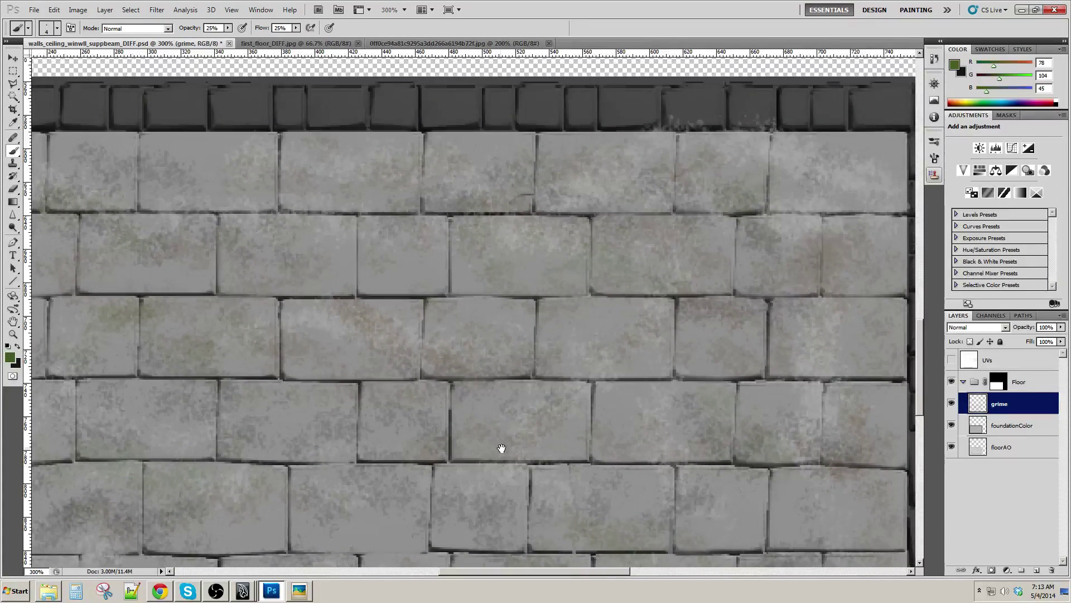
Add a new layer above the grime layer in the Floor group and name it decals
click(1034, 571)
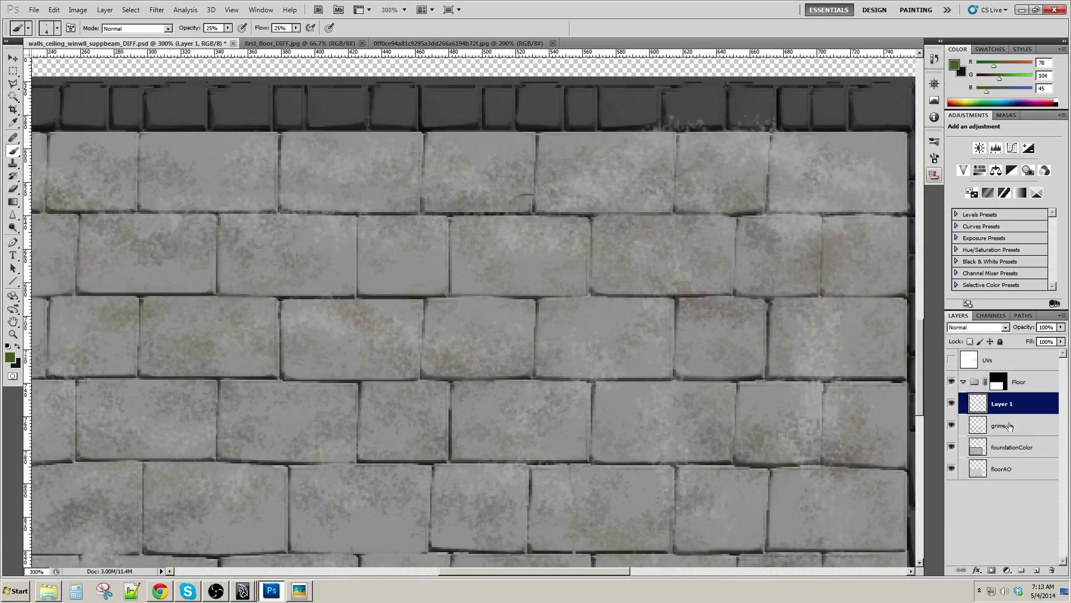
double_click(999, 404)
text(decals)
key(Return)
drag(639, 358, 633, 375)
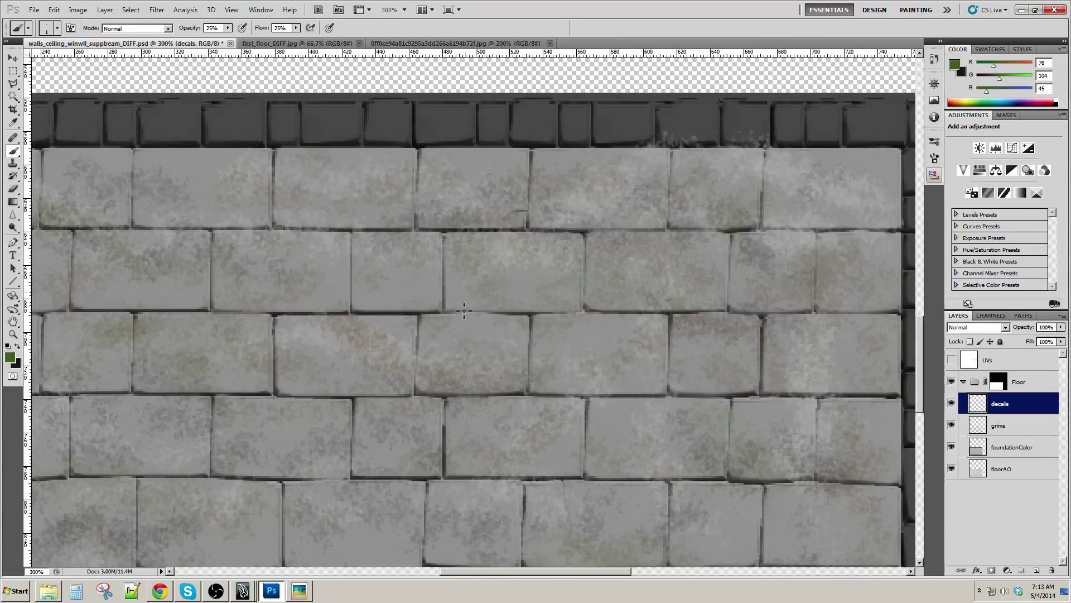
Swap to the near-black color, set brush opacity to 100% and paint a small curved crack at a tile corner in the top row
key(x)
drag(507, 225, 517, 240)
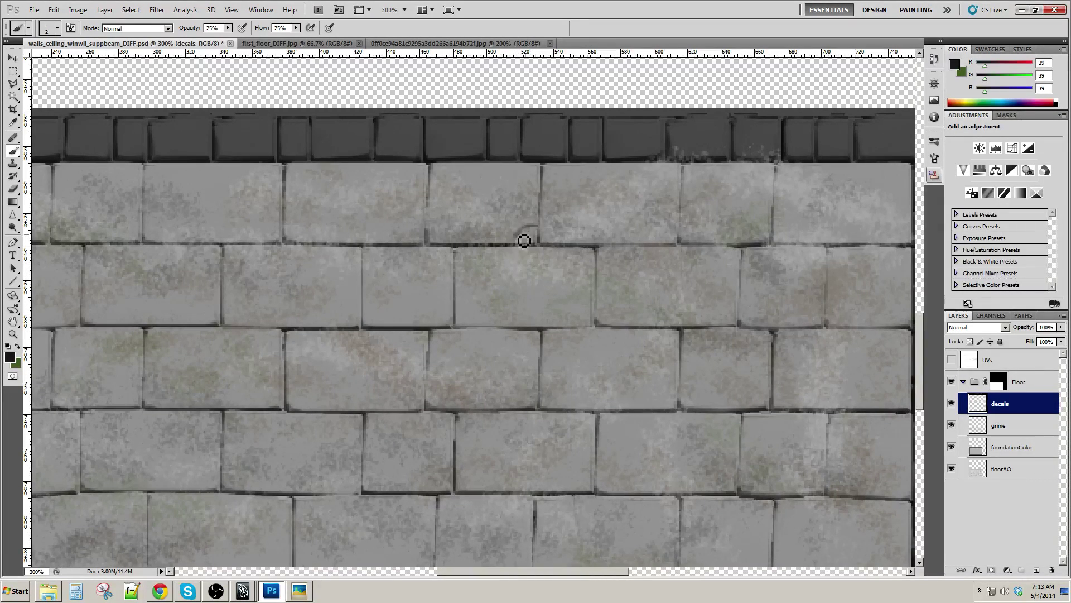
drag(514, 242, 535, 225)
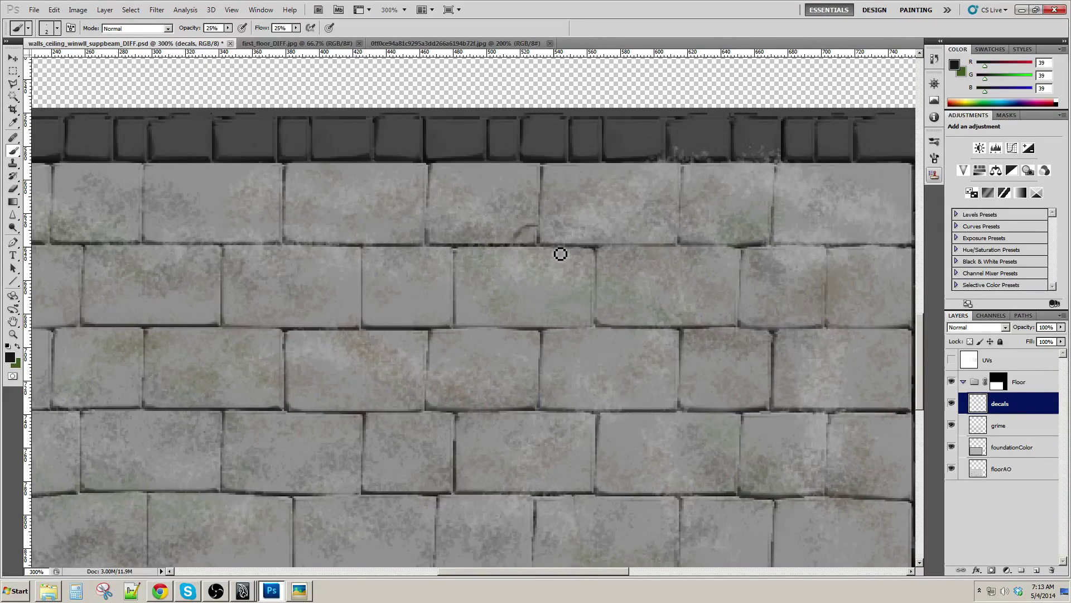
key(0)
drag(515, 244, 538, 226)
drag(605, 251, 583, 212)
drag(704, 314, 684, 283)
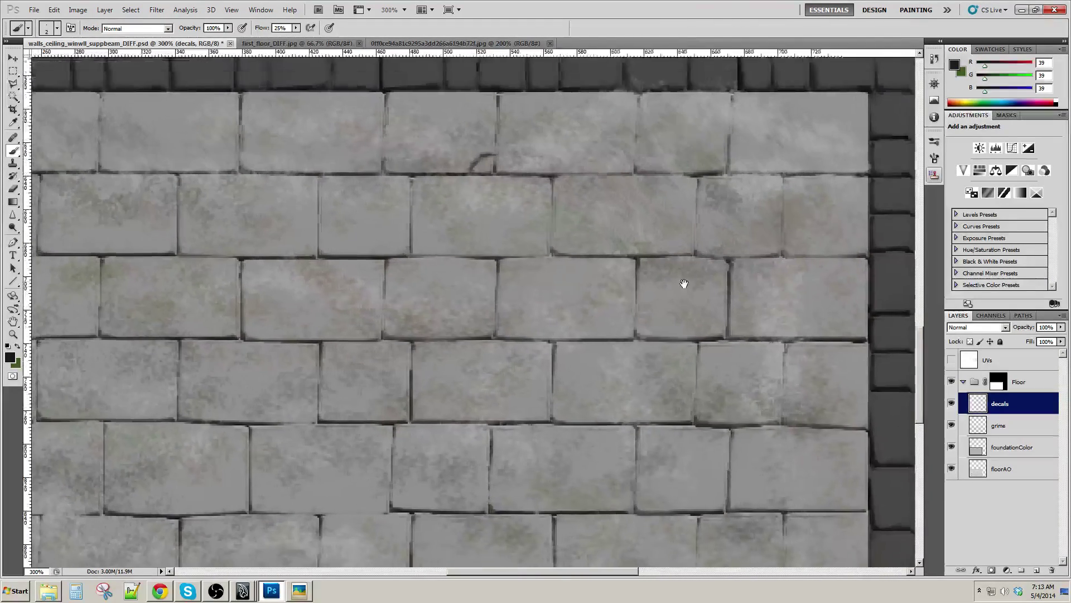
Float the stone reference image over the floor texture and show its cracked and chipped stones for comparison
scroll(686, 279, up, 3)
scroll(686, 279, left, 2)
click(300, 591)
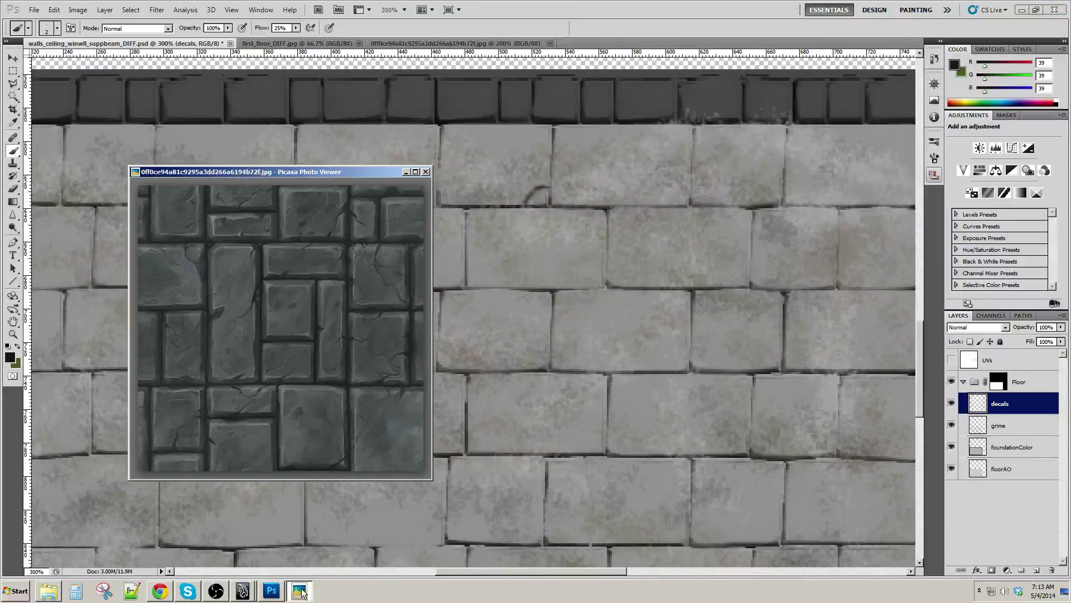
click(421, 173)
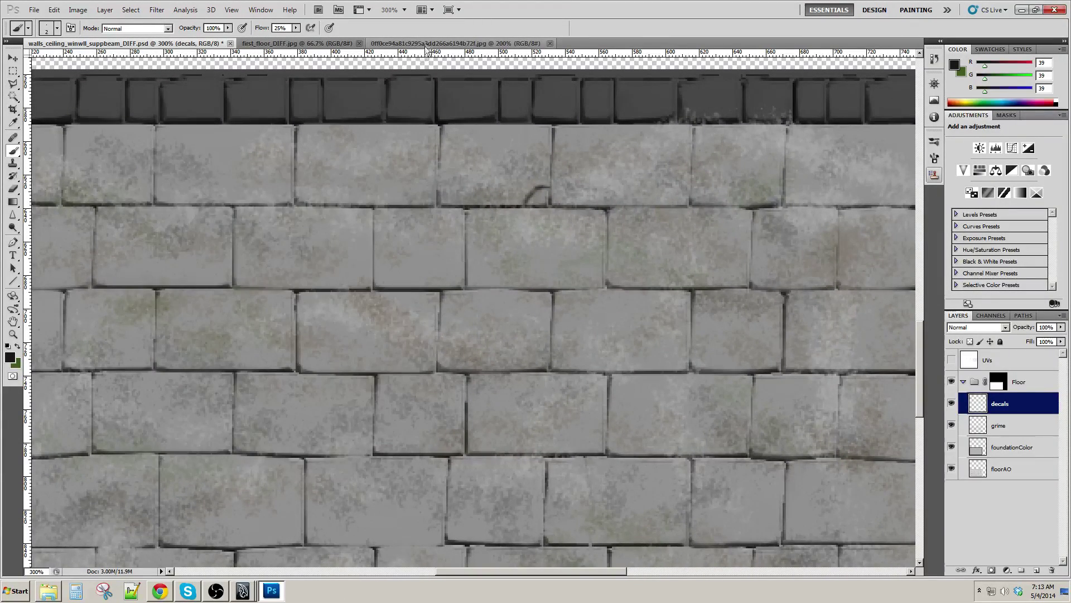
click(391, 43)
drag(353, 135, 357, 140)
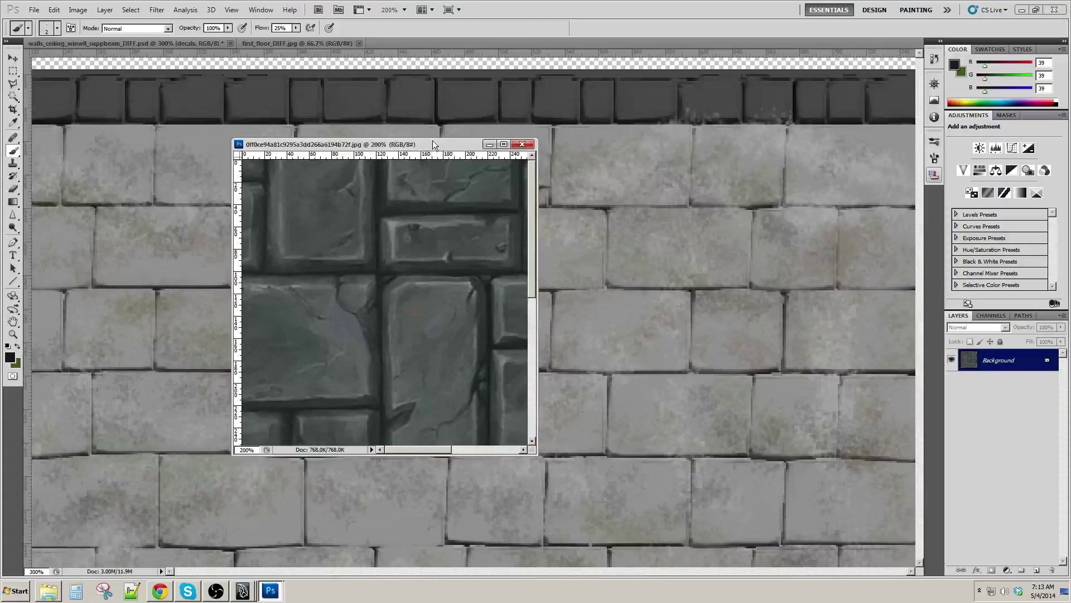
drag(433, 140, 325, 157)
drag(367, 356, 285, 363)
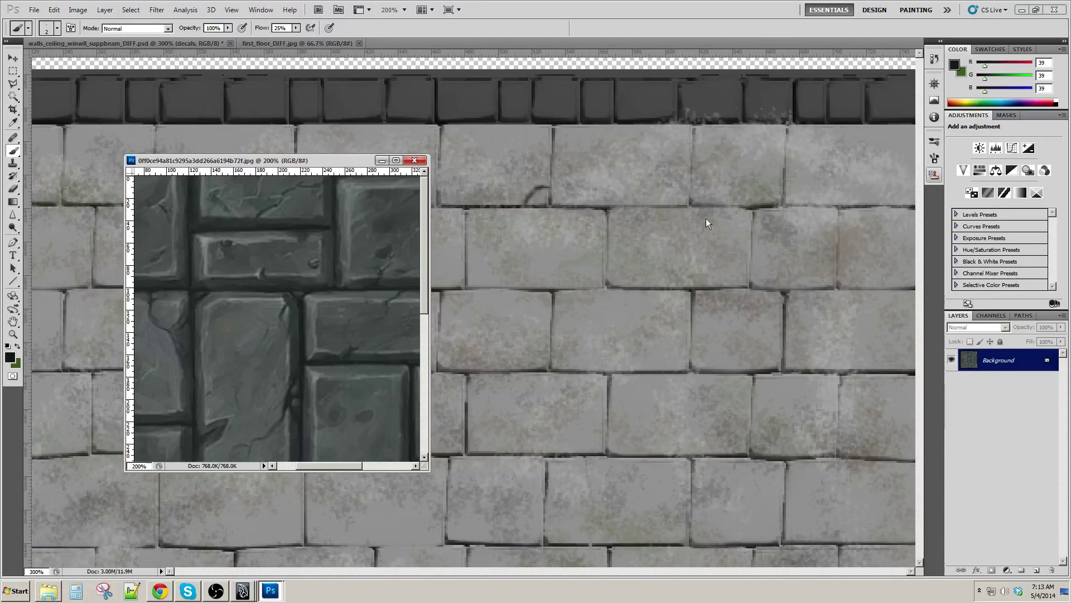
click(564, 216)
Paint a dark diagonal crack running up from the joint into a wide tile of the top row
scroll(611, 223, up, 1)
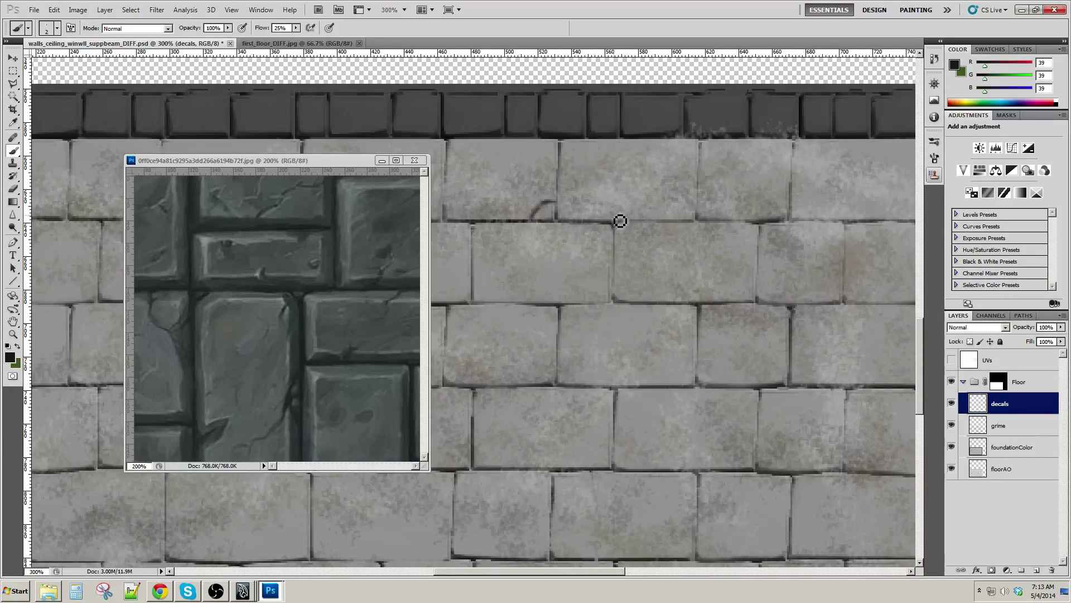
mouse_move(614, 226)
mouse_down()
mouse_move(617, 208)
mouse_move(613, 228)
mouse_up()
scroll(700, 244, down, 1)
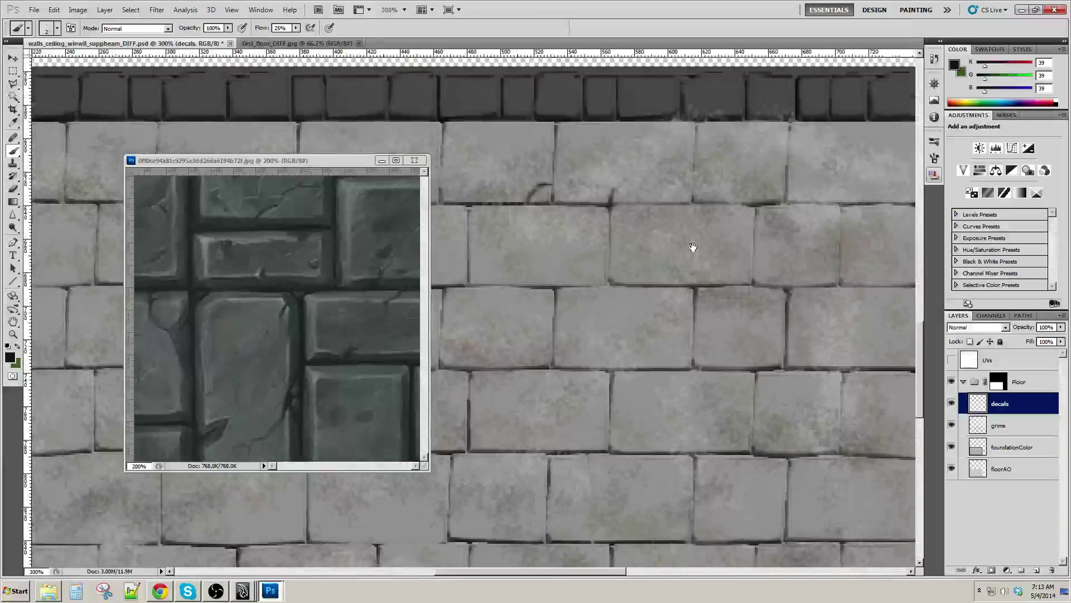
drag(619, 193, 638, 179)
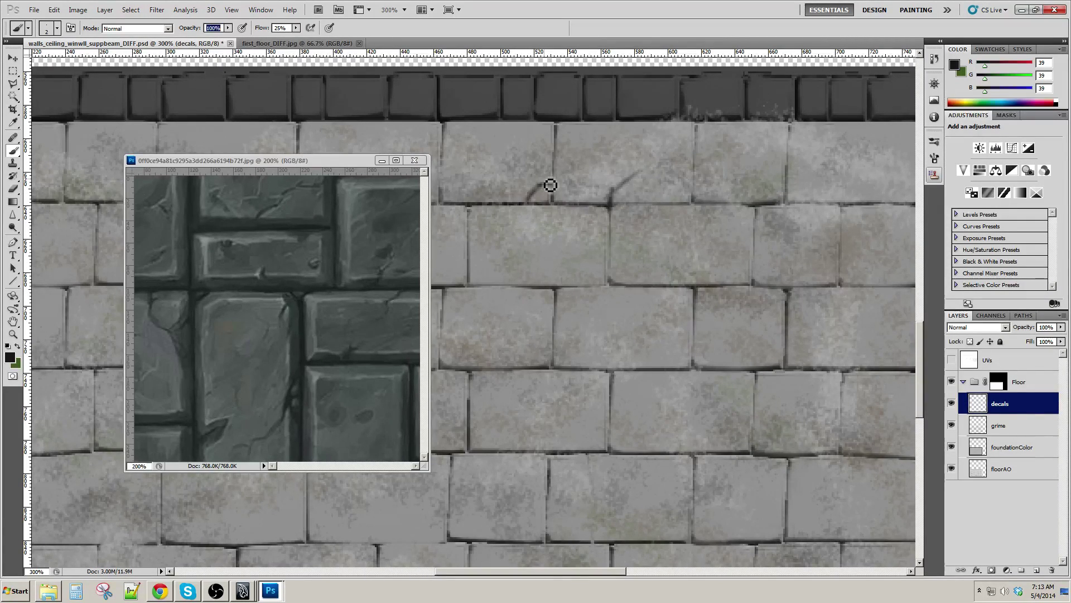
Set the brush flow to 100% and darken the joints around the tiles of the second row near the floor's edge
text(100)
mouse_move(765, 426)
mouse_down()
mouse_move(737, 395)
mouse_move(736, 405)
mouse_up()
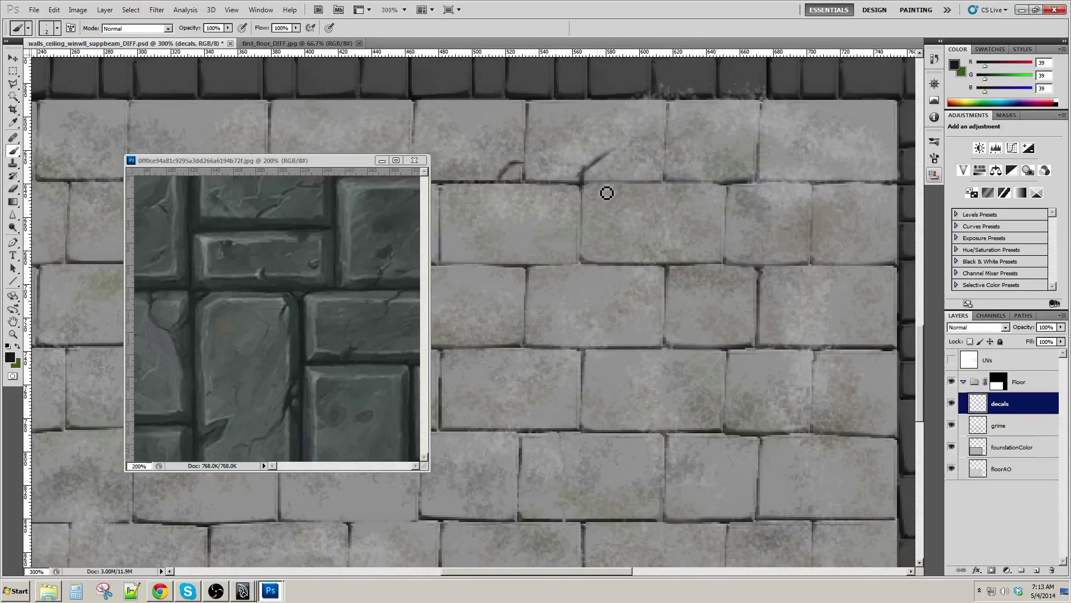
drag(592, 186, 650, 184)
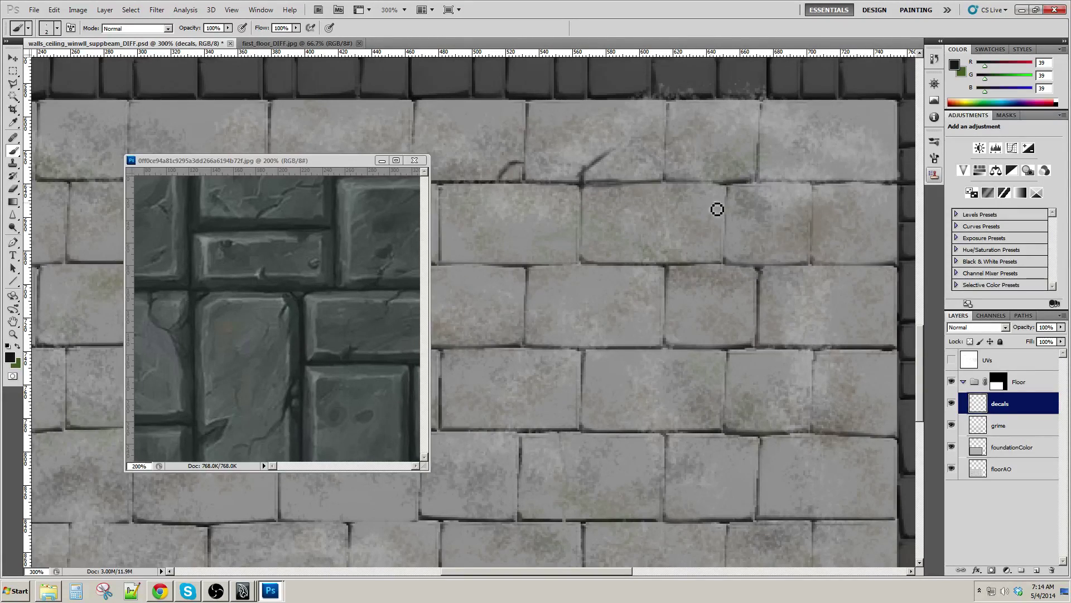
mouse_move(745, 228)
mouse_down()
mouse_move(720, 233)
mouse_move(728, 244)
mouse_up()
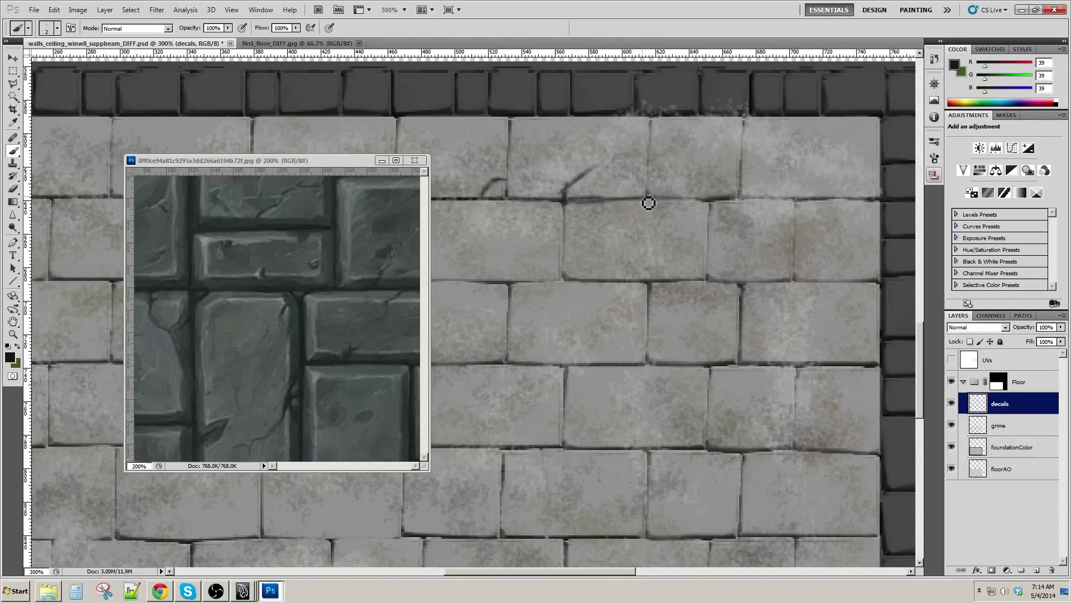
drag(663, 198, 696, 194)
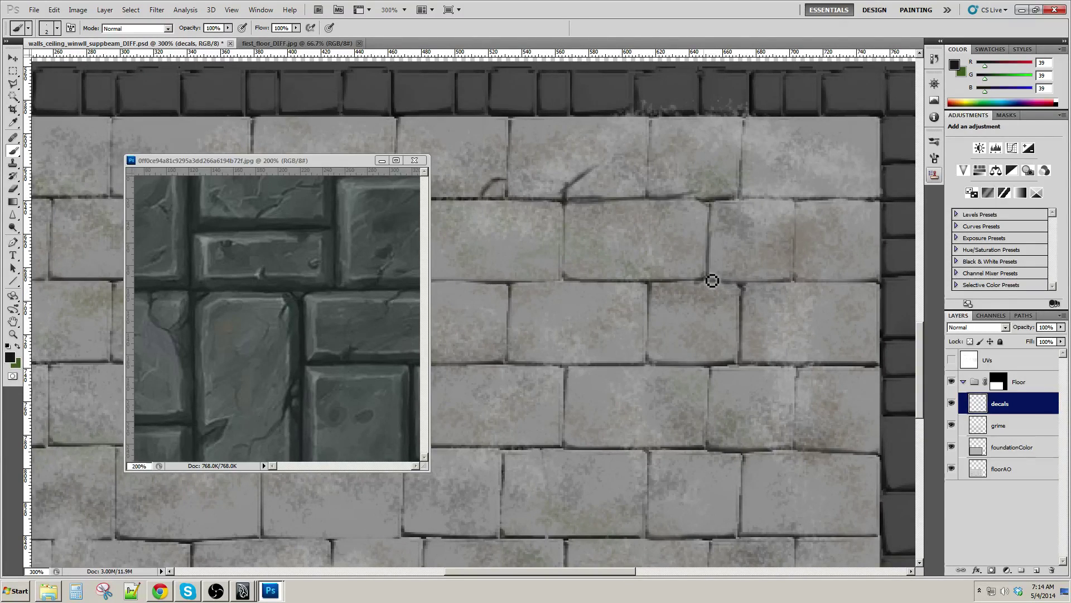
drag(873, 275, 744, 249)
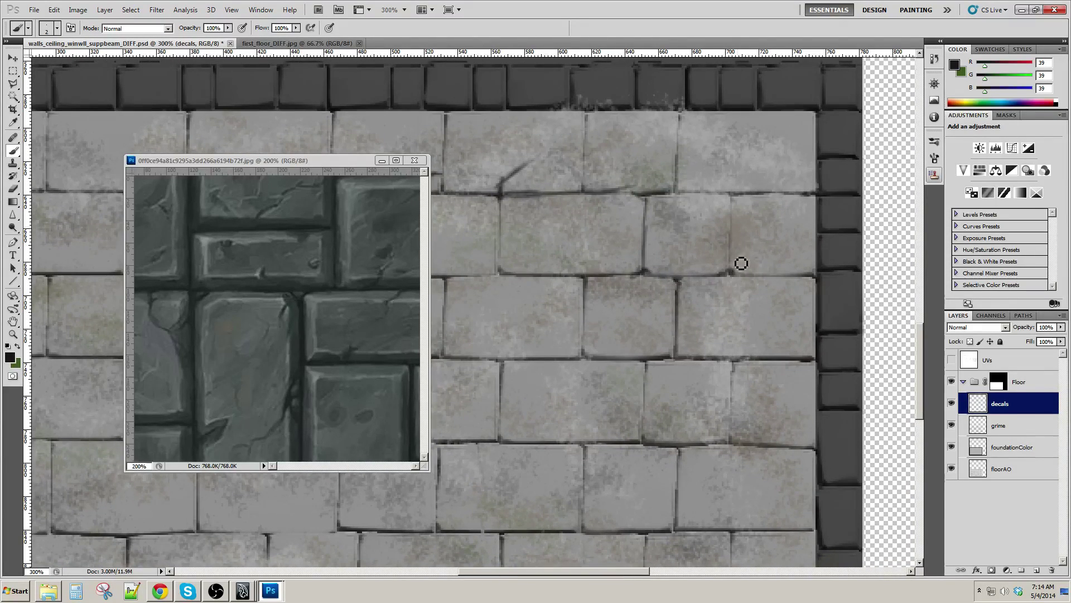
drag(733, 197, 728, 272)
drag(729, 214, 728, 273)
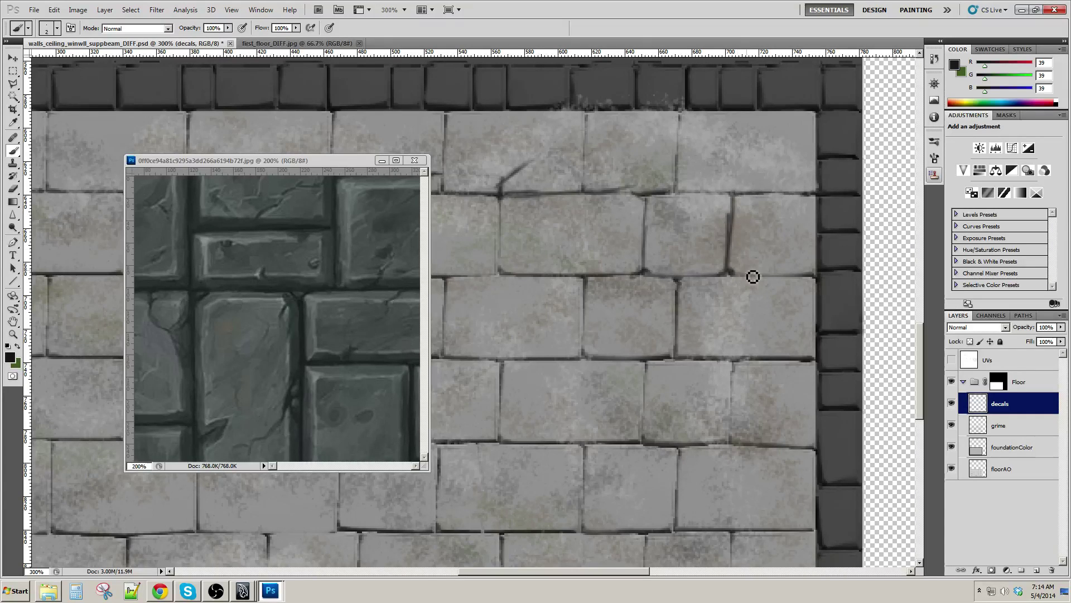
Reduce the brush size and paint thin dark chips along the joints and corners of the third and fourth tile rows
key(bracketleft)
drag(663, 473, 691, 454)
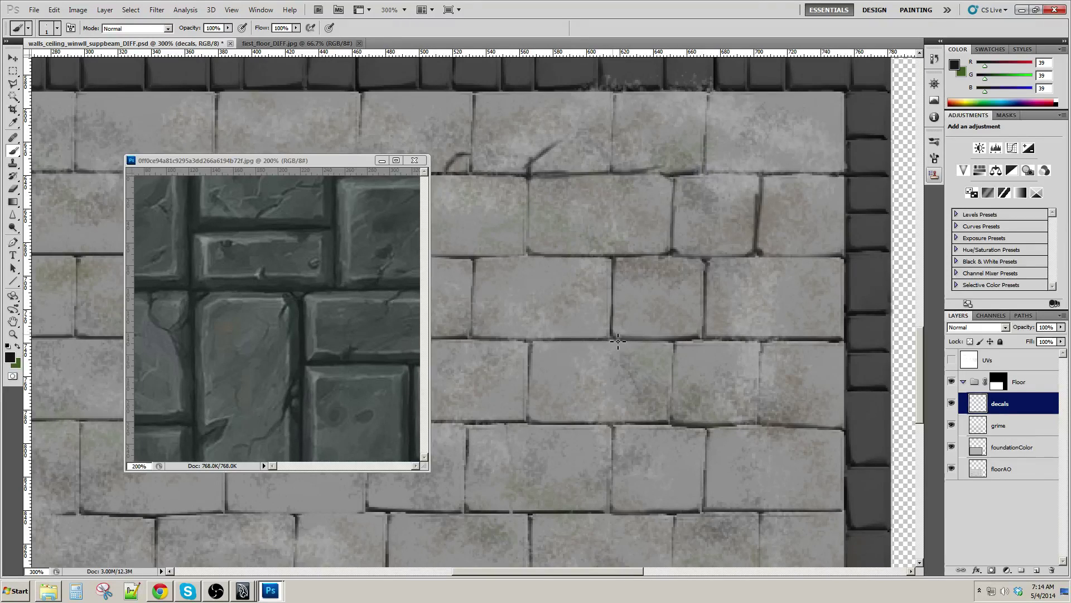
drag(705, 360, 703, 331)
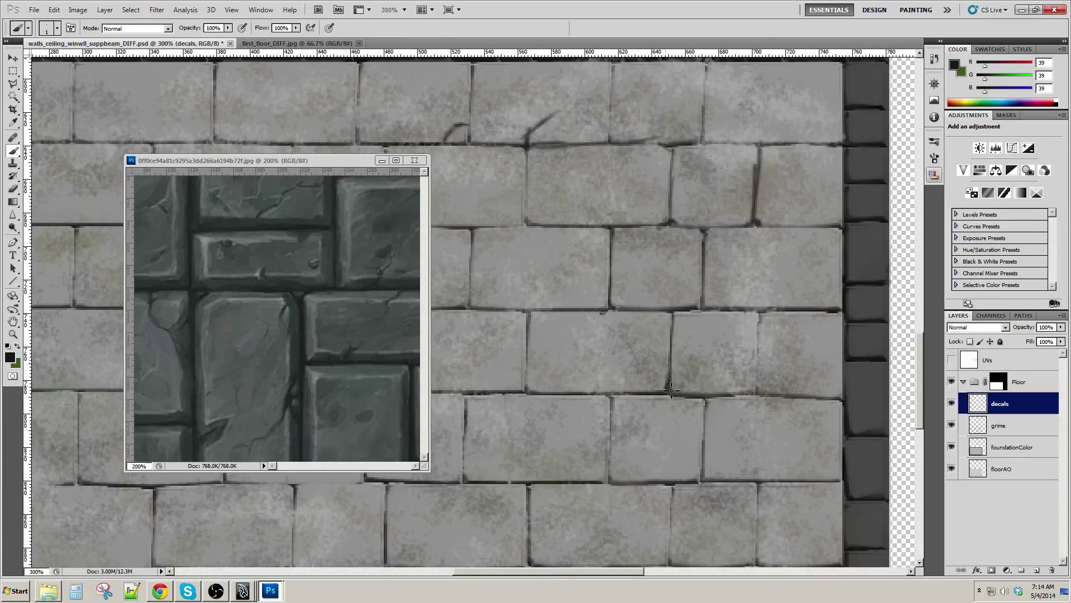
mouse_move(783, 357)
mouse_down()
mouse_move(725, 291)
mouse_move(752, 292)
mouse_move(750, 372)
mouse_up()
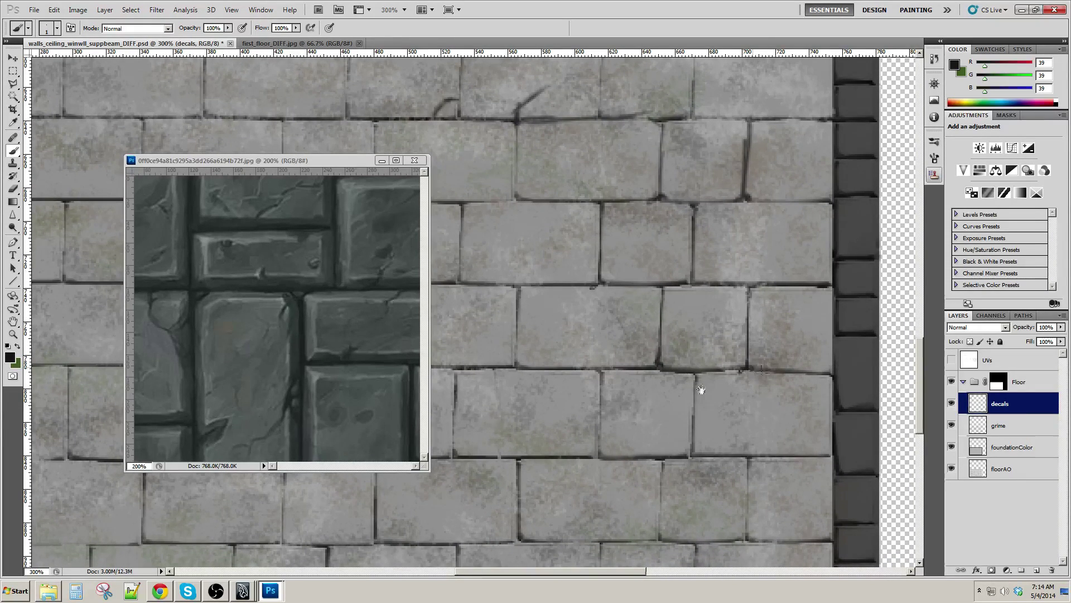
drag(605, 413, 729, 350)
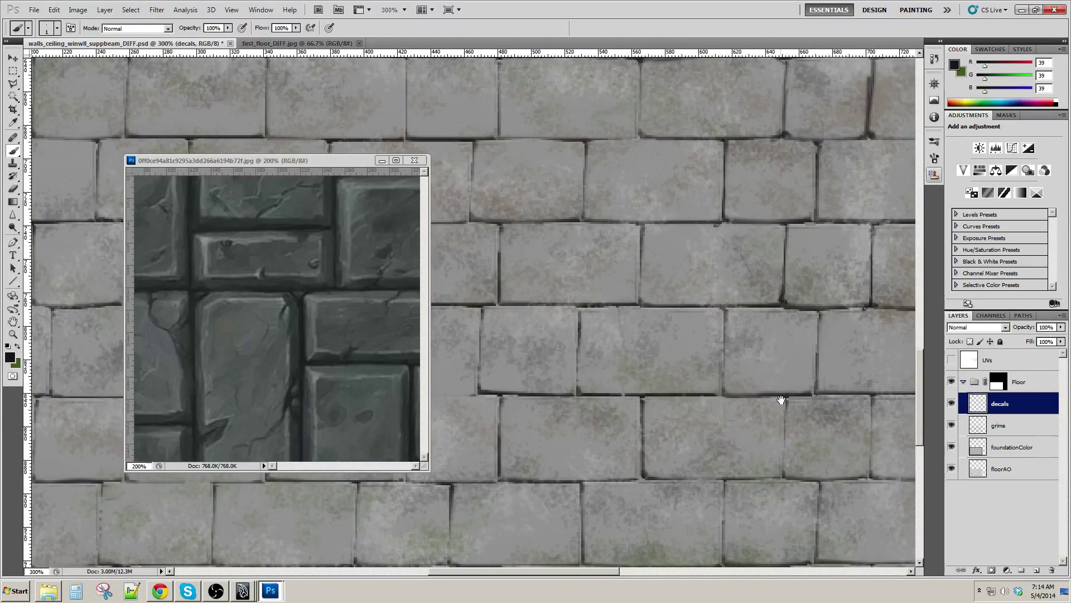
drag(781, 400, 746, 366)
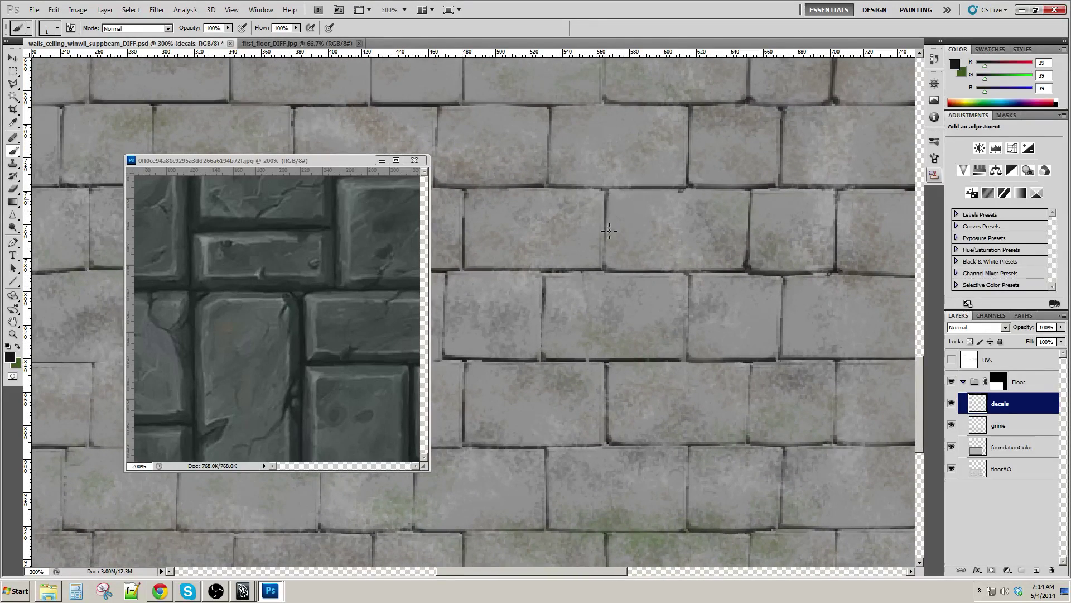
Paint a jagged dark chip down the vertical joint between two tiles in the fourth row
mouse_move(608, 203)
mouse_down()
mouse_move(605, 270)
mouse_move(615, 261)
mouse_move(723, 285)
mouse_up()
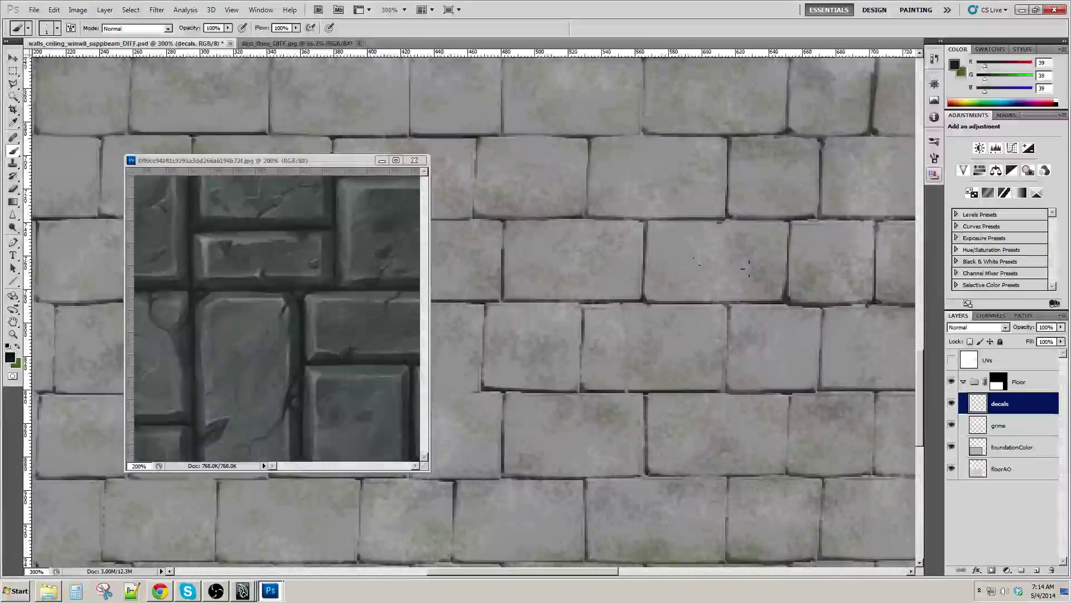
drag(821, 283, 683, 290)
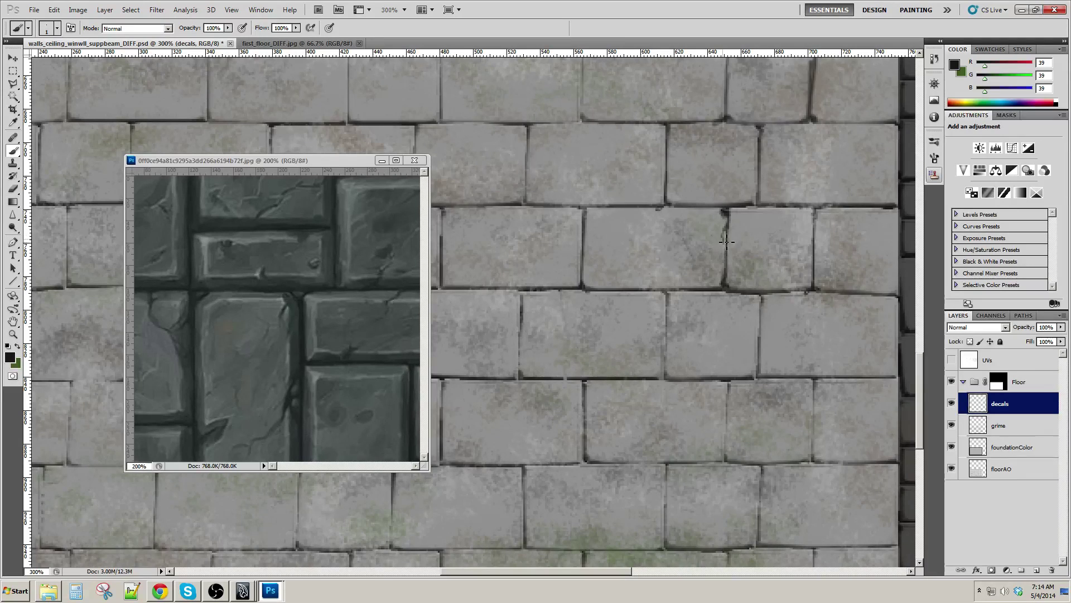
drag(726, 242, 725, 266)
drag(707, 303, 725, 302)
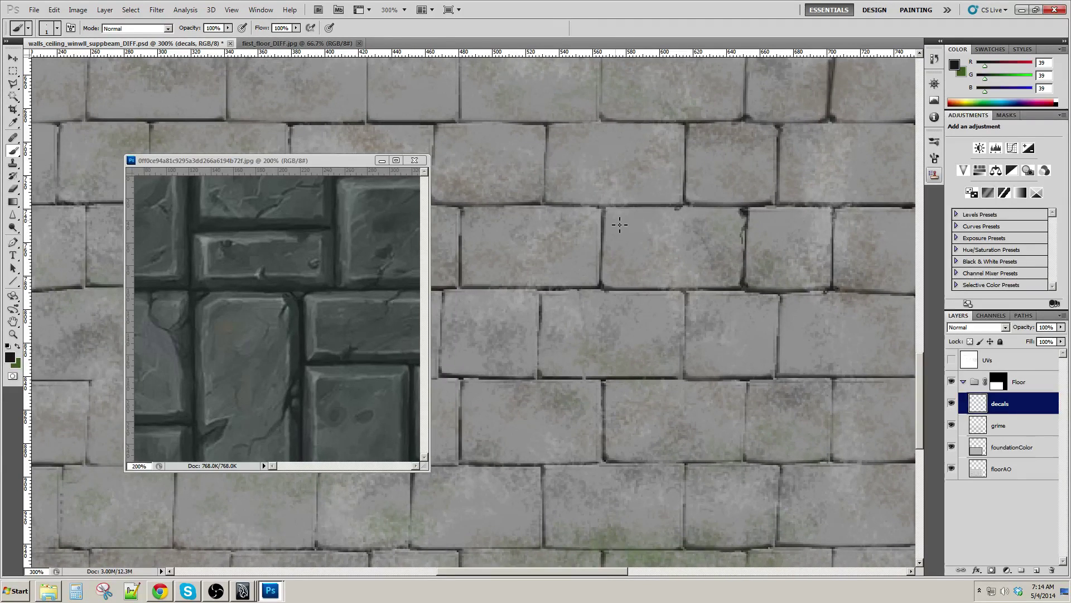
Darken and roughen the vertical and horizontal joints around the middle tiles of the fifth row
scroll(614, 215, left, 3)
scroll(611, 223, up, 1)
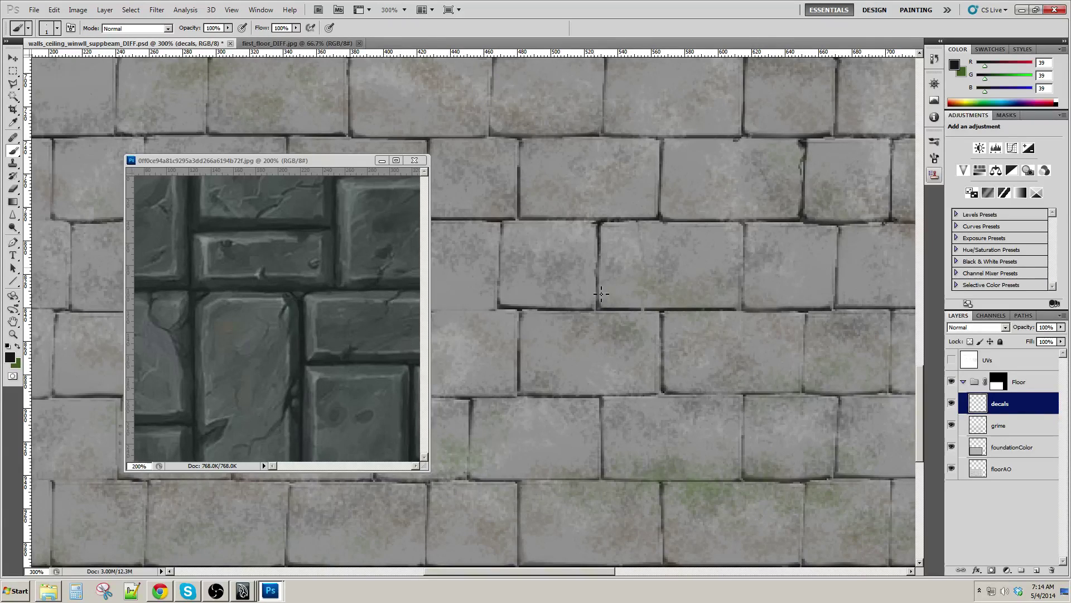
scroll(602, 307, left, 3)
scroll(560, 239, up, 1)
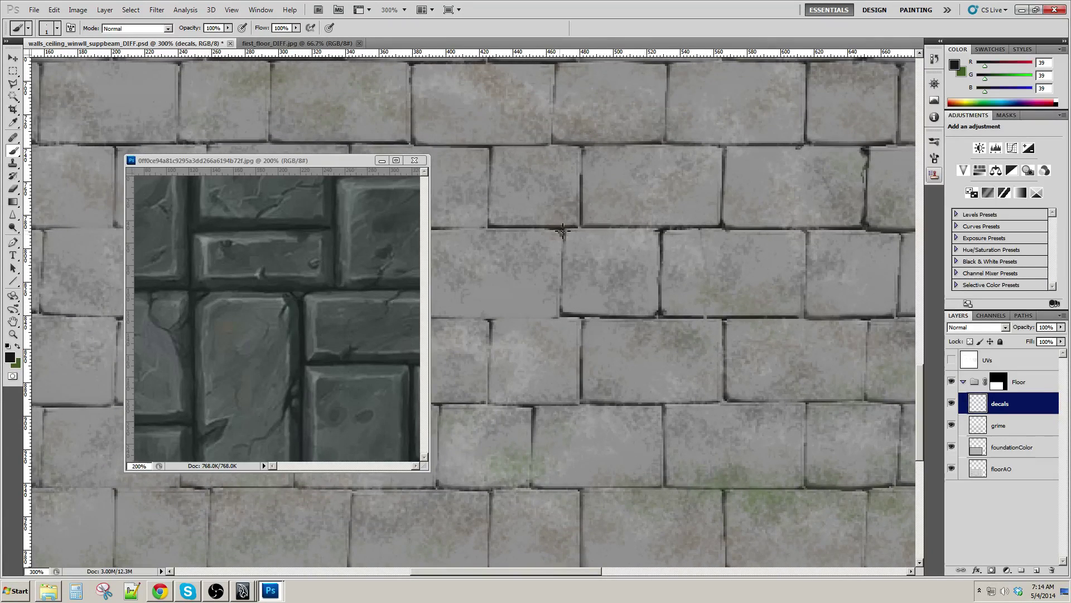
drag(563, 230, 572, 316)
mouse_move(569, 247)
mouse_down()
mouse_move(602, 250)
mouse_move(604, 313)
mouse_move(781, 288)
mouse_up()
drag(664, 226, 740, 227)
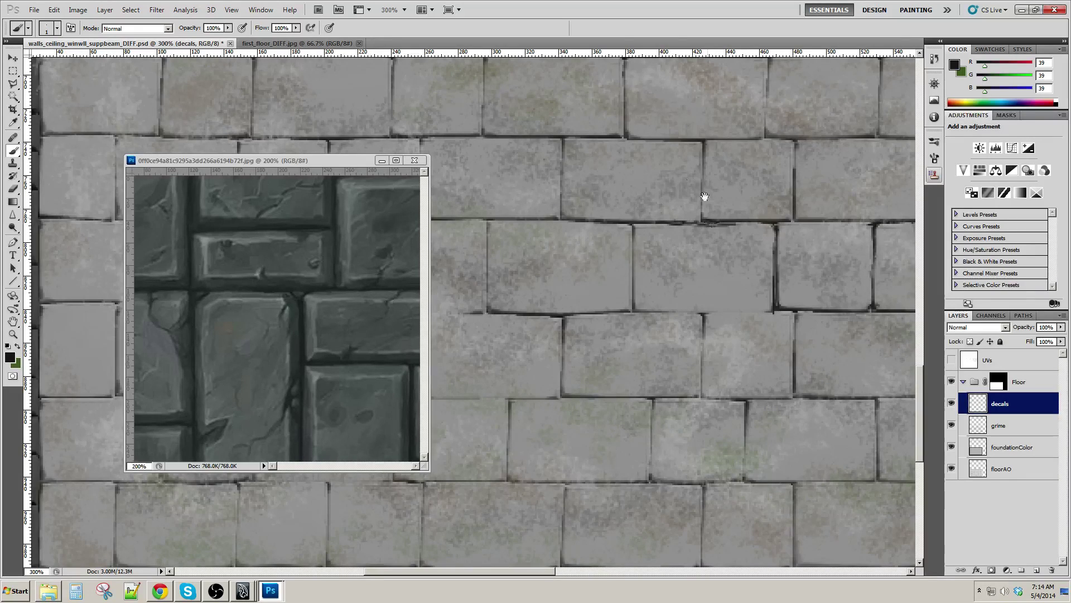
Darken a vertical joint in the fourth row, then try a crack on the adjacent tile and undo it
drag(705, 195, 677, 240)
drag(586, 187, 586, 262)
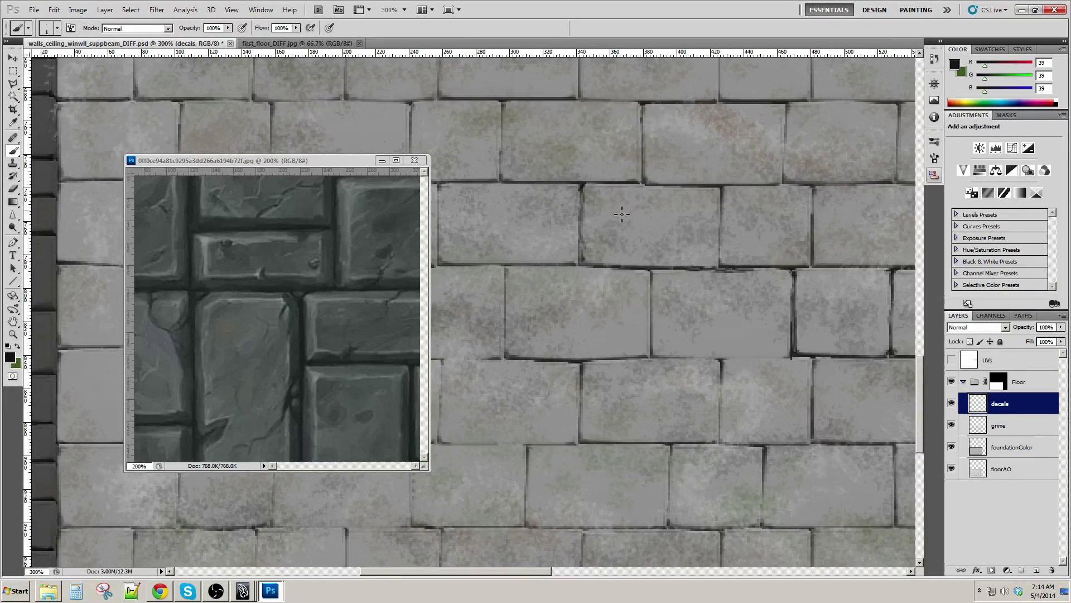
drag(620, 226, 627, 215)
key(ctrl+z)
key(ctrl+alt+z)
drag(692, 226, 768, 282)
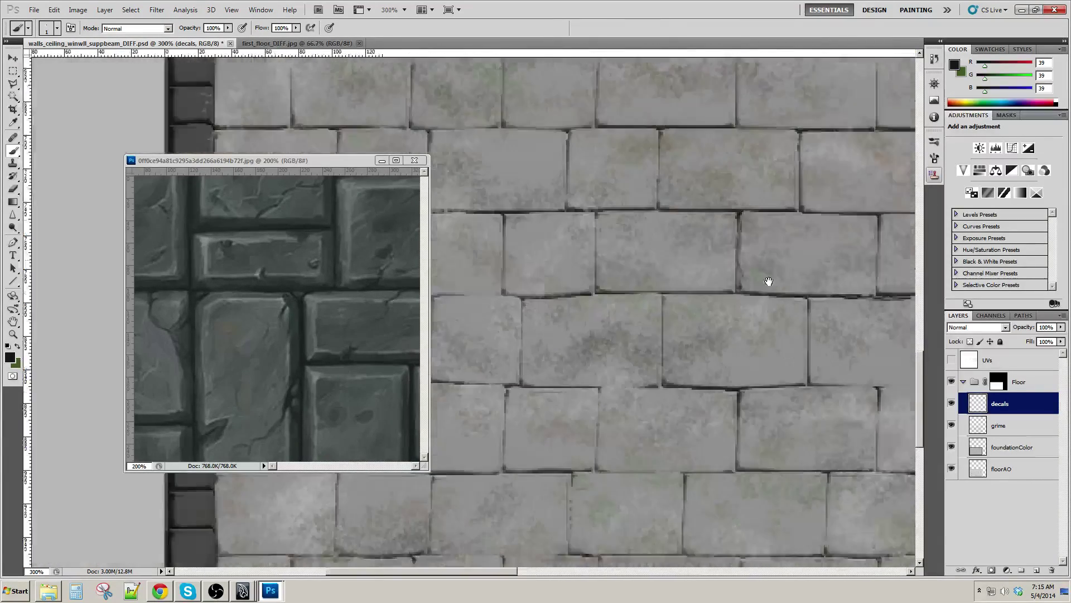
Paint dark, chipped edges along the vertical and horizontal joints of the sixth and seventh tile rows near the floor's lower border
mouse_move(597, 282)
mouse_down()
mouse_move(709, 294)
mouse_move(641, 266)
mouse_up()
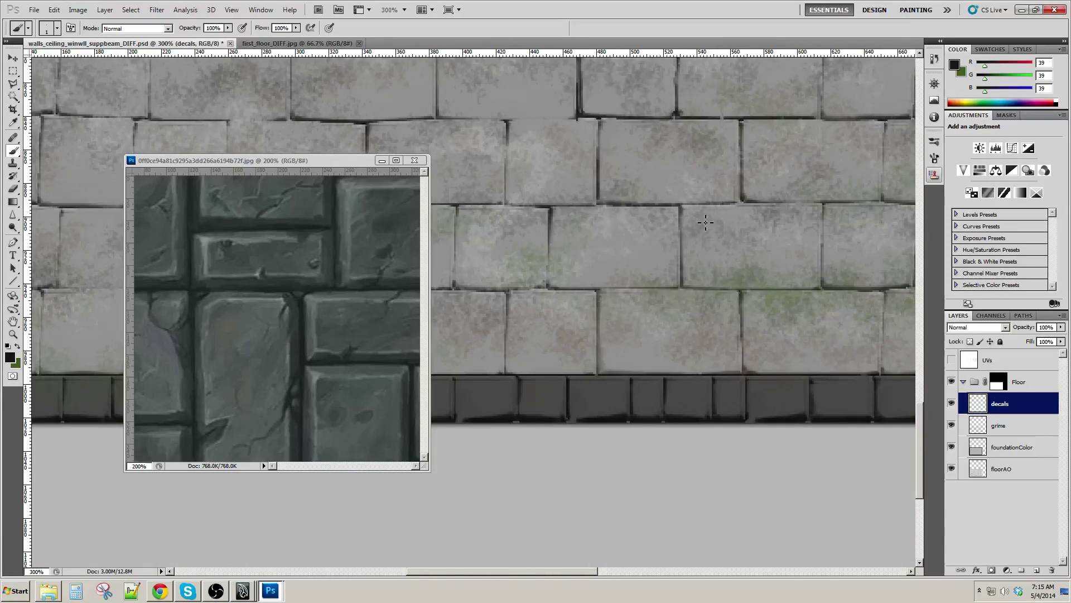
drag(683, 218, 678, 289)
mouse_move(840, 212)
mouse_down()
mouse_move(710, 219)
mouse_move(713, 281)
mouse_up()
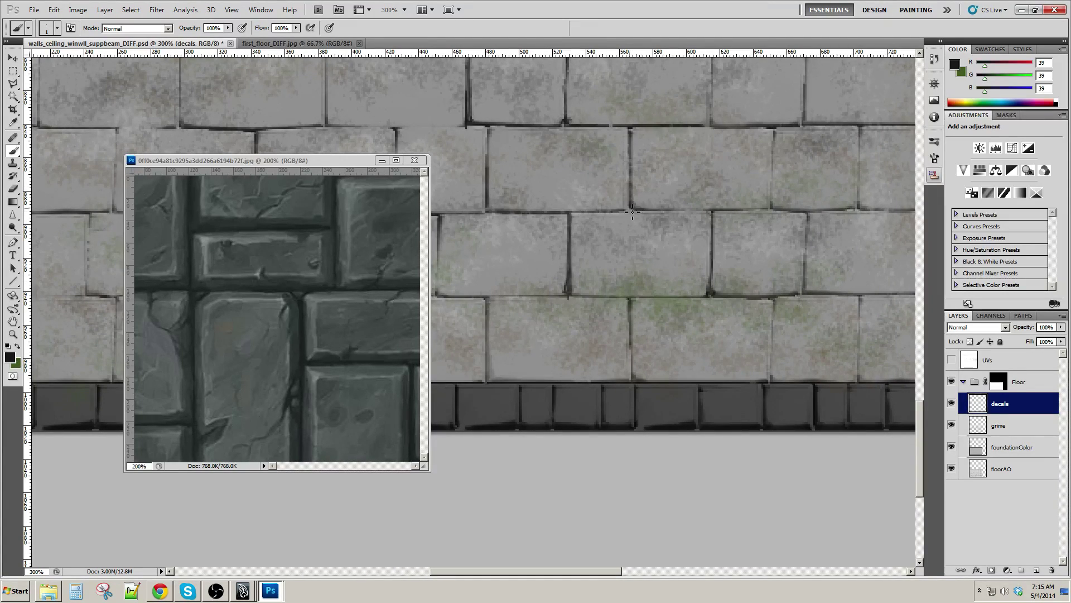
drag(674, 217, 750, 204)
mouse_move(841, 222)
mouse_down()
mouse_move(600, 213)
mouse_move(663, 221)
mouse_move(650, 298)
mouse_move(663, 295)
mouse_up()
drag(719, 207, 664, 251)
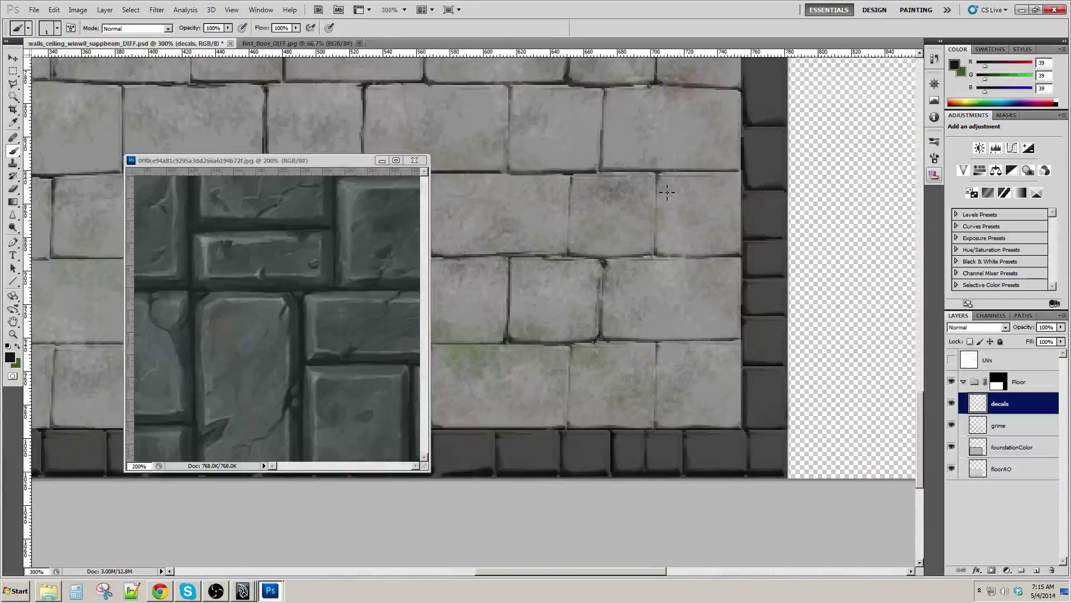
mouse_move(657, 174)
mouse_down()
mouse_move(654, 258)
mouse_move(681, 254)
mouse_up()
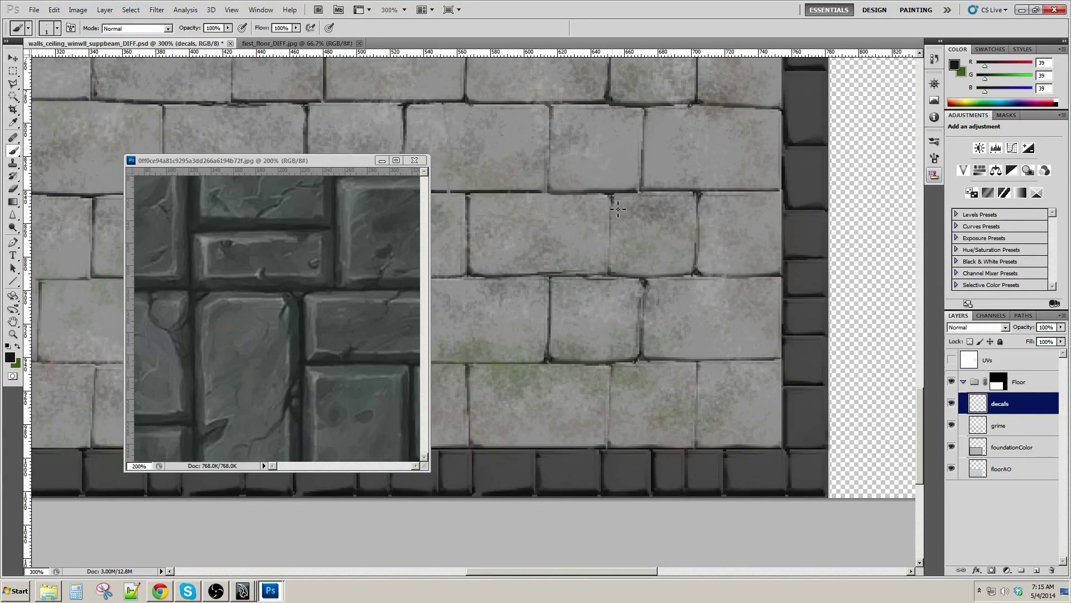
Darken vertical joints in the fifth and sixth tile rows near the floor's right border, adding a curved chip at one edge
drag(614, 196, 610, 271)
drag(616, 206, 614, 246)
drag(610, 197, 614, 285)
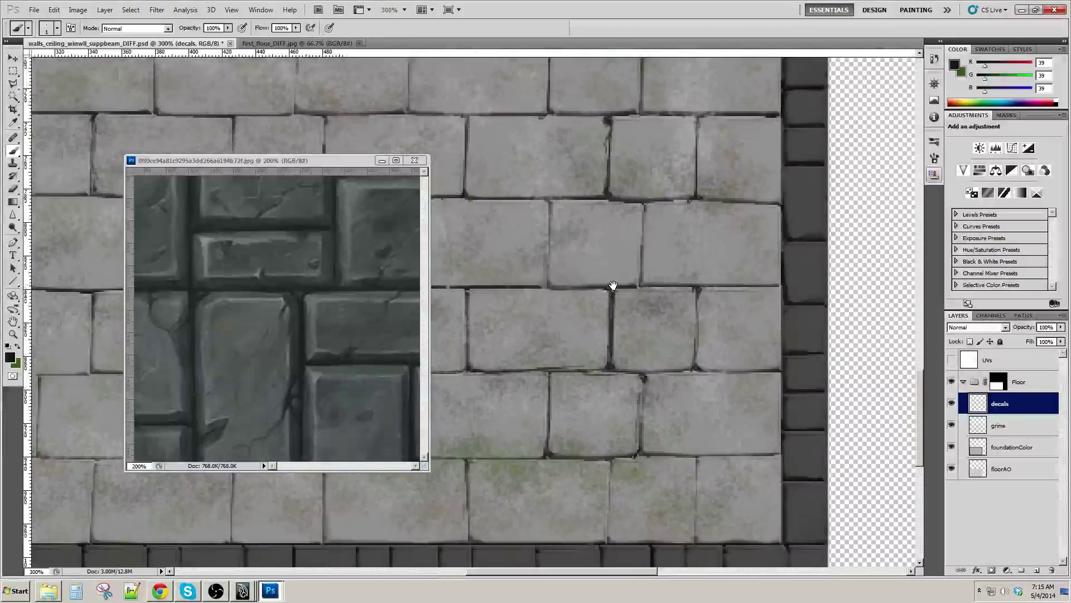
mouse_move(549, 199)
mouse_down()
mouse_move(560, 260)
mouse_move(554, 288)
mouse_move(553, 246)
mouse_move(549, 290)
mouse_up()
drag(667, 260, 655, 281)
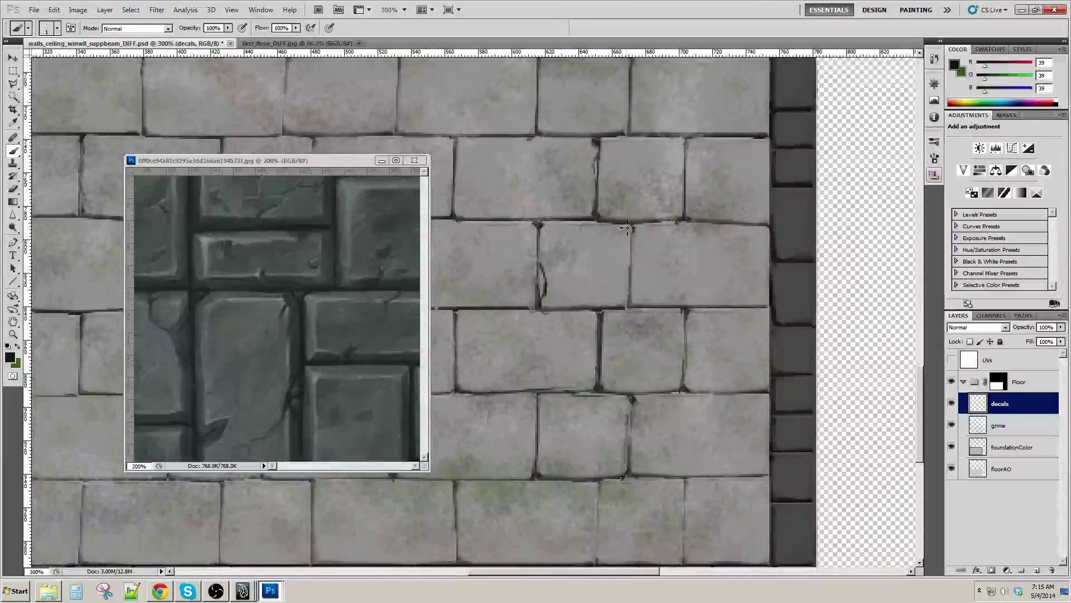
drag(634, 227, 631, 307)
drag(659, 234, 672, 308)
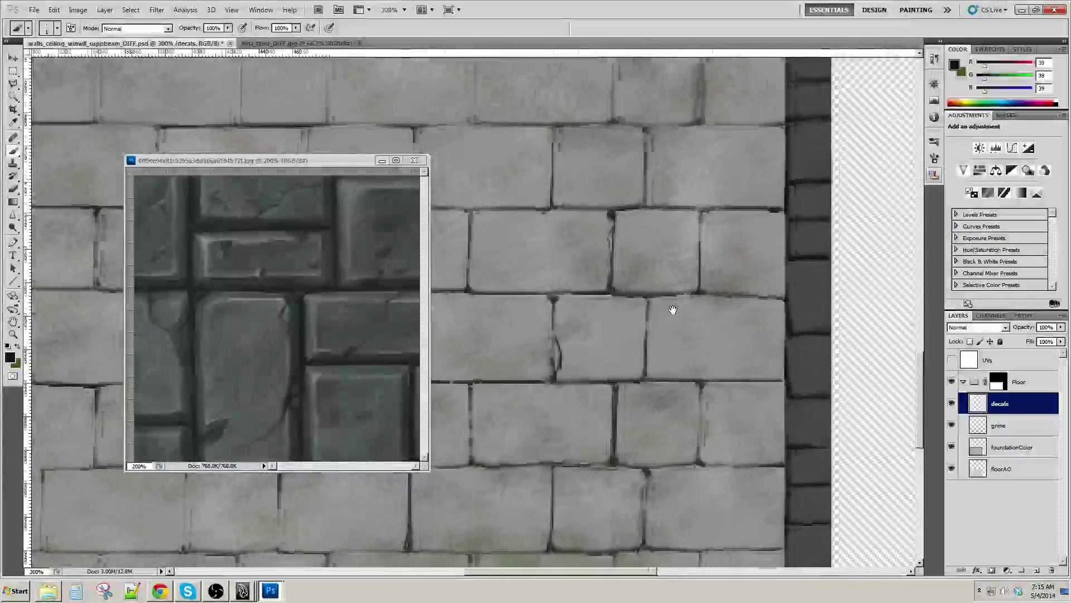
Darken one vertical joint in the third tile row and another in the second row, roughening the adjoining tile corners
drag(598, 277, 732, 266)
drag(781, 179, 706, 293)
drag(626, 283, 709, 304)
drag(555, 260, 553, 333)
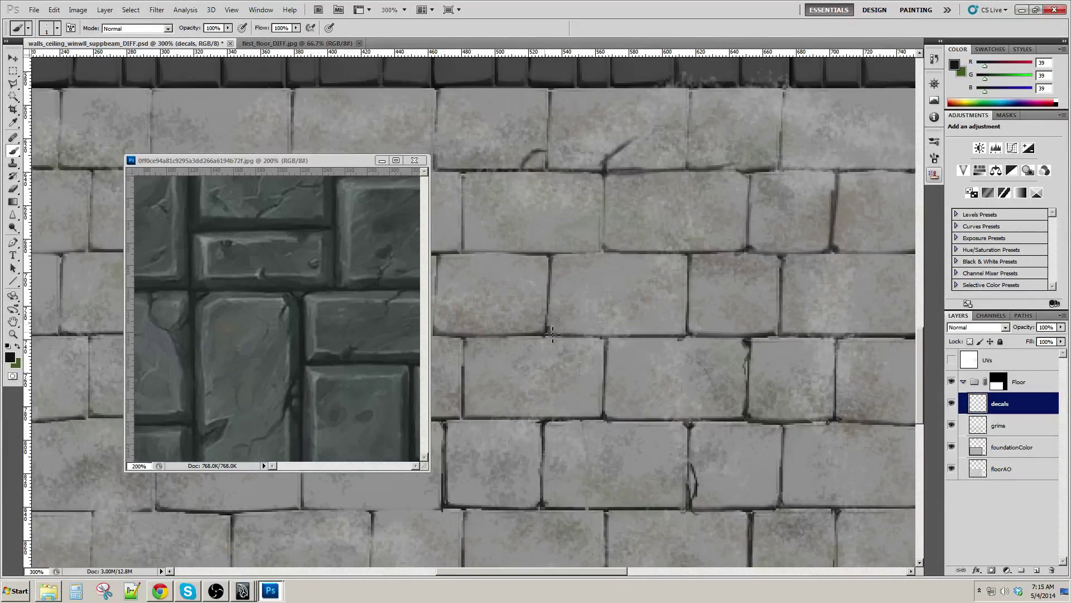
drag(553, 257, 606, 245)
drag(604, 184, 606, 235)
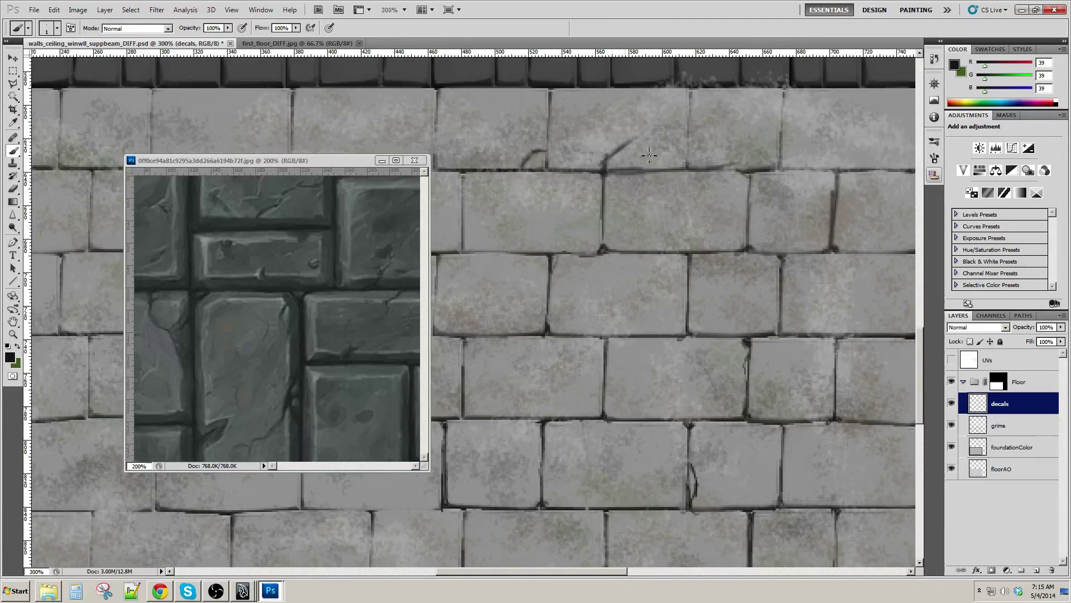
Darken further vertical joints along the middle of the second tile row, with small chips where they meet the horizontal joints
drag(681, 142, 634, 220)
drag(767, 246, 672, 239)
mouse_move(638, 165)
mouse_down()
mouse_move(643, 247)
mouse_move(581, 236)
mouse_move(567, 248)
mouse_move(595, 239)
mouse_move(729, 256)
mouse_move(703, 224)
mouse_move(743, 238)
mouse_move(641, 248)
mouse_move(713, 248)
mouse_up()
drag(663, 283, 870, 279)
drag(659, 235, 658, 307)
mouse_move(621, 258)
mouse_down()
mouse_move(734, 296)
mouse_move(629, 269)
mouse_move(625, 344)
mouse_move(632, 339)
mouse_up()
drag(585, 313, 736, 294)
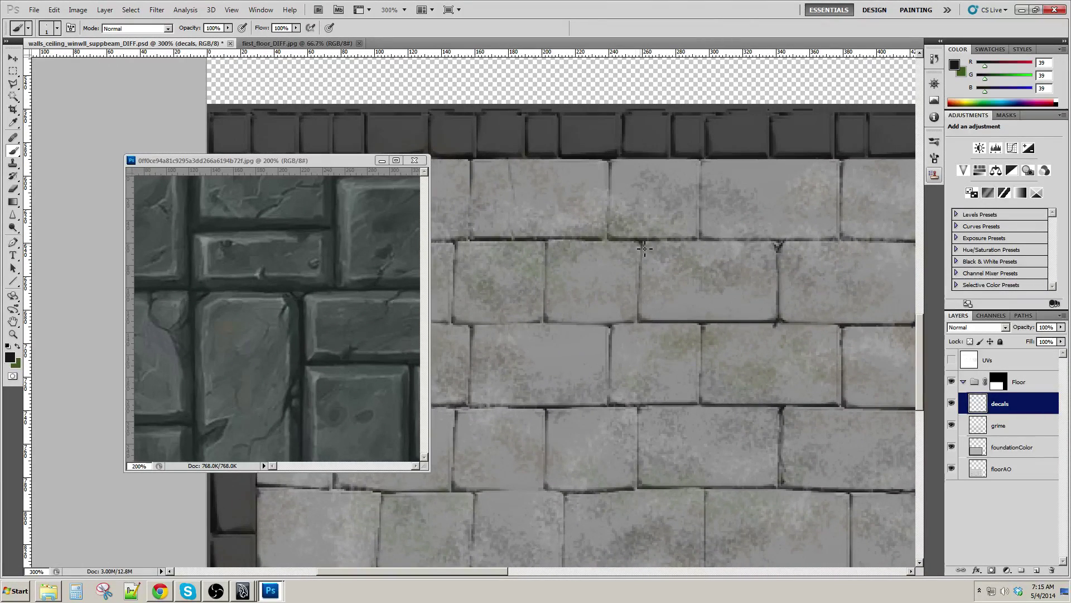
Darken the next two vertical joints toward the left in the second row, chip their corners and strengthen the horizontal joint beneath
drag(643, 241, 643, 320)
scroll(647, 326, left, 2)
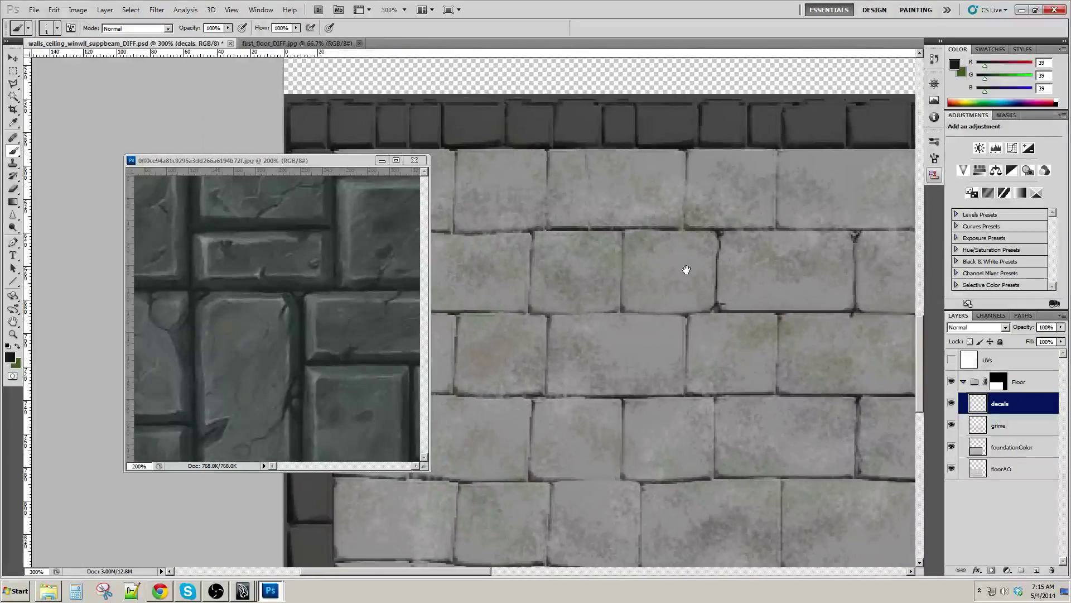
drag(632, 233, 622, 309)
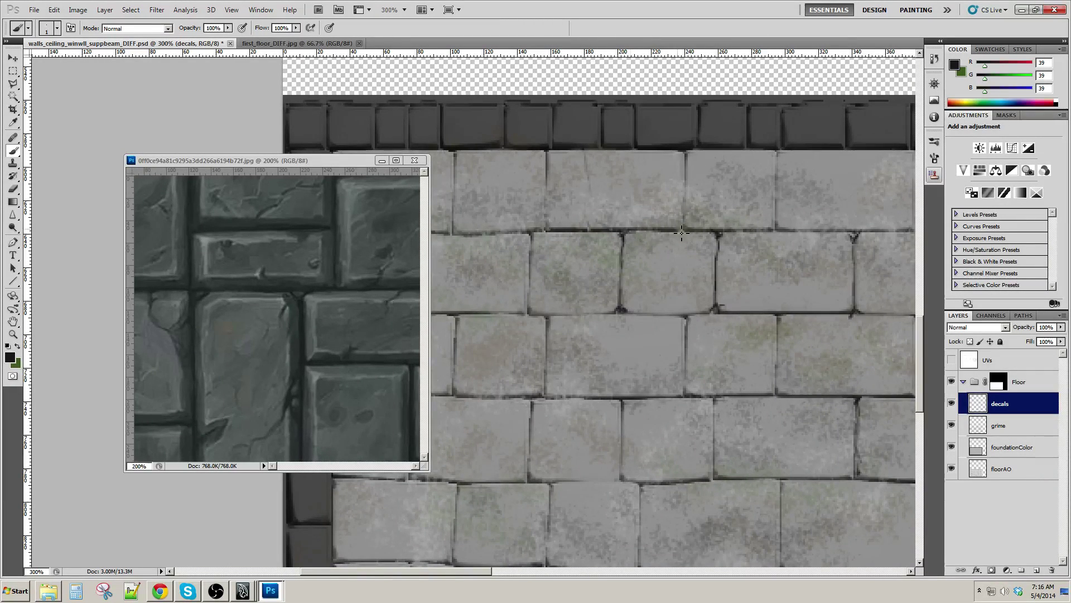
drag(636, 315, 678, 317)
drag(692, 315, 713, 309)
drag(631, 304, 795, 290)
Darken and chip the last two vertical joints of the second row before the floor's left border
drag(696, 216, 695, 304)
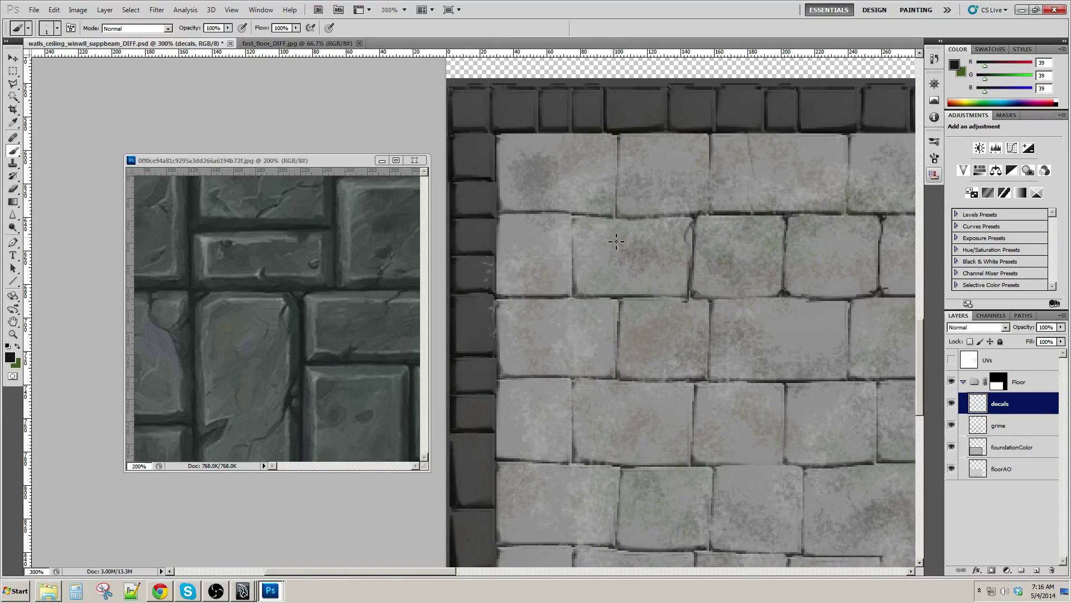
drag(575, 217, 577, 252)
drag(572, 299, 574, 305)
drag(569, 219, 694, 217)
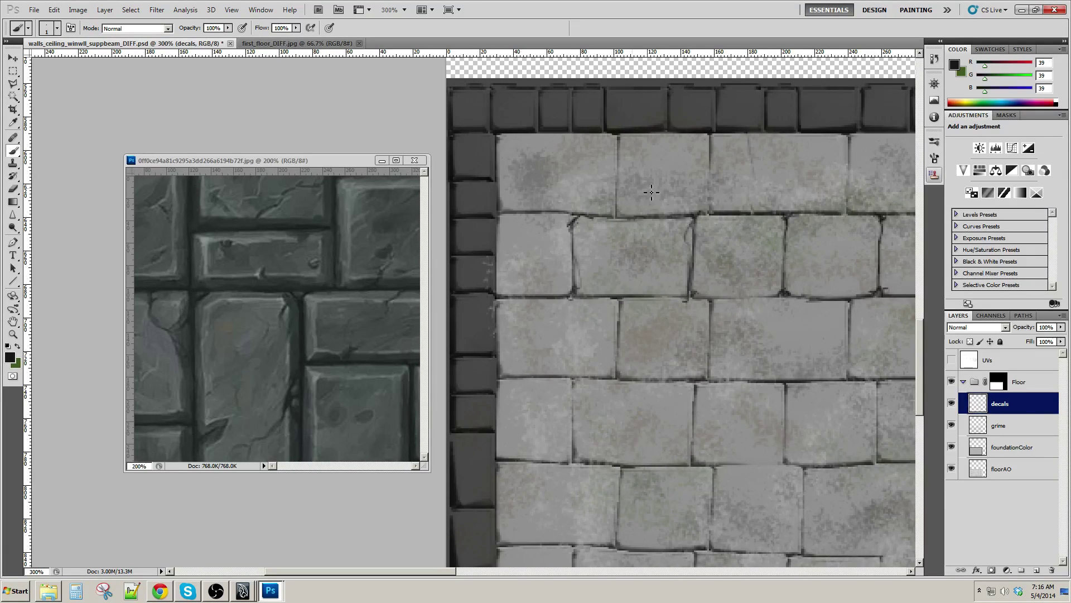
Darken the first two vertical joints of the top tile row and the outer corner of its first tile
drag(619, 138, 626, 218)
mouse_move(703, 155)
mouse_down()
mouse_move(709, 215)
mouse_move(713, 139)
mouse_up()
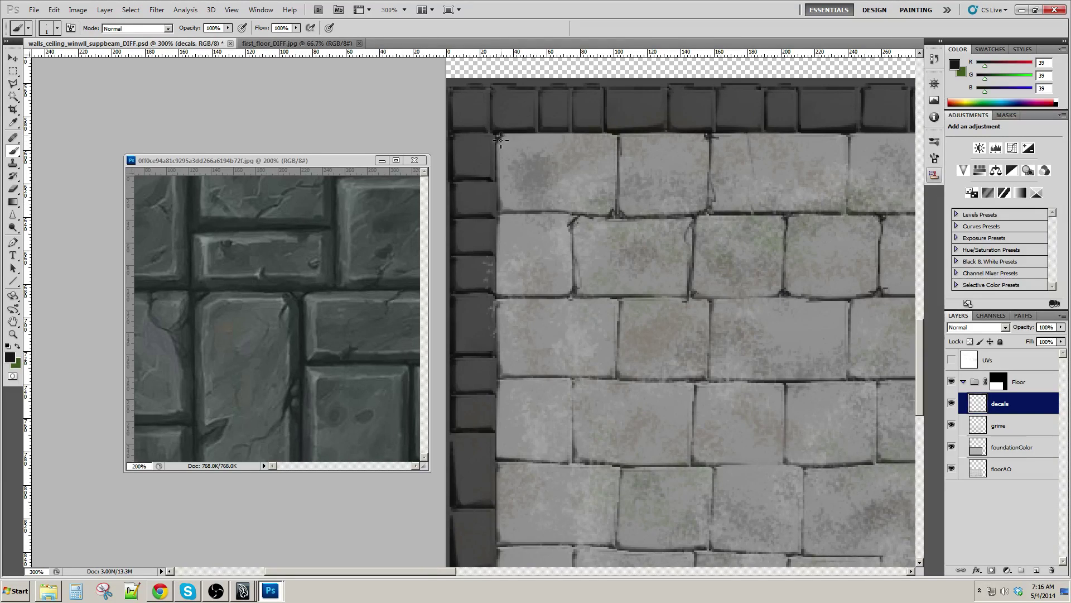
drag(680, 265, 689, 174)
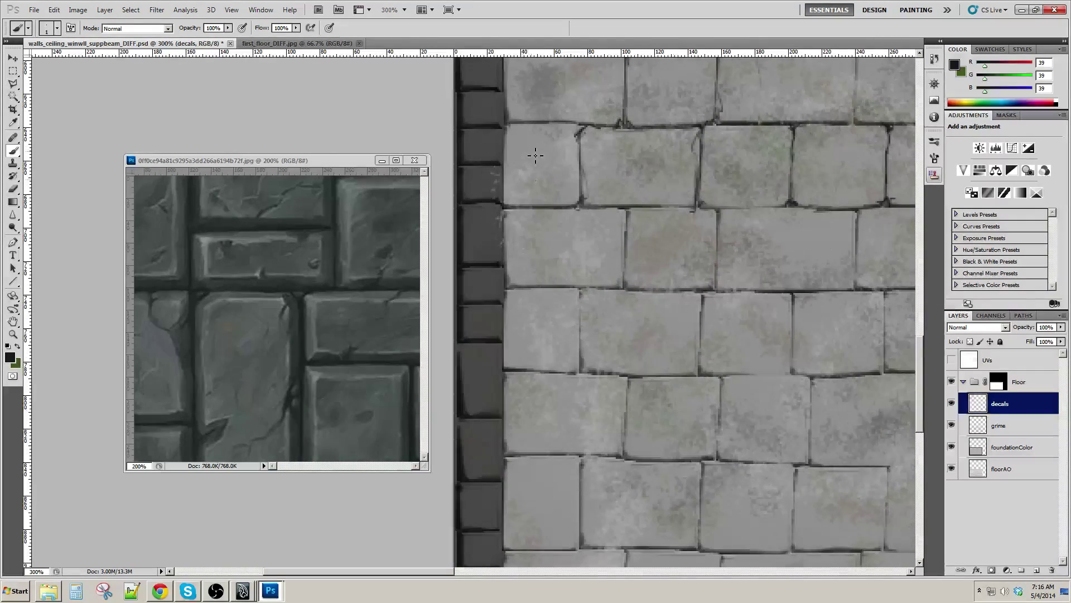
Darken the left edges of the first tiles down to the fifth row, painting dark chipped corners on the fifth-row tile
mouse_move(508, 131)
mouse_down()
mouse_move(505, 207)
mouse_move(511, 137)
mouse_move(500, 135)
mouse_up()
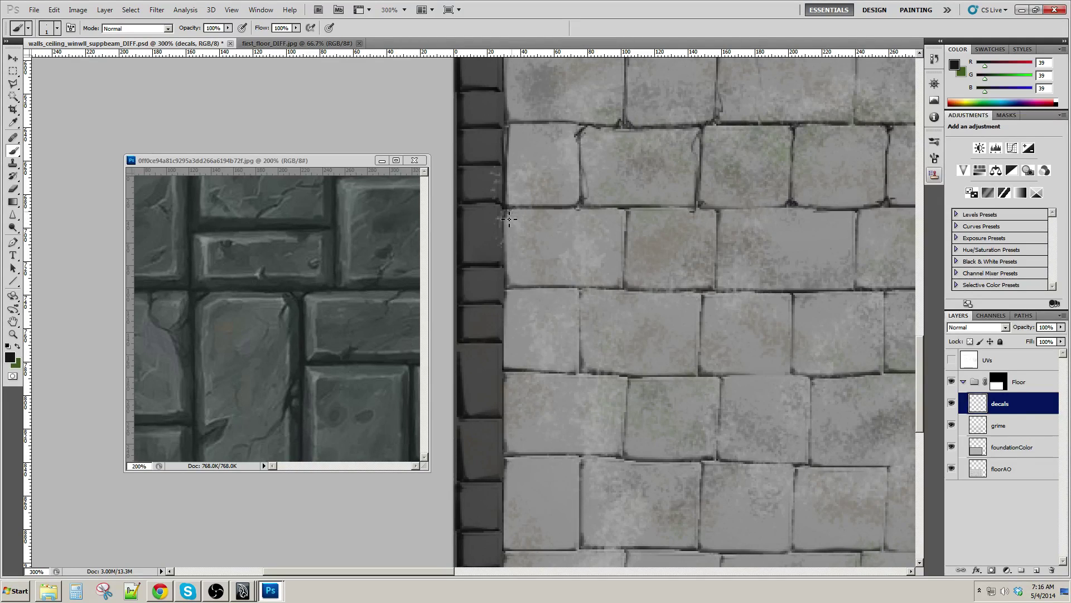
drag(509, 219, 511, 242)
scroll(614, 215, down, 3)
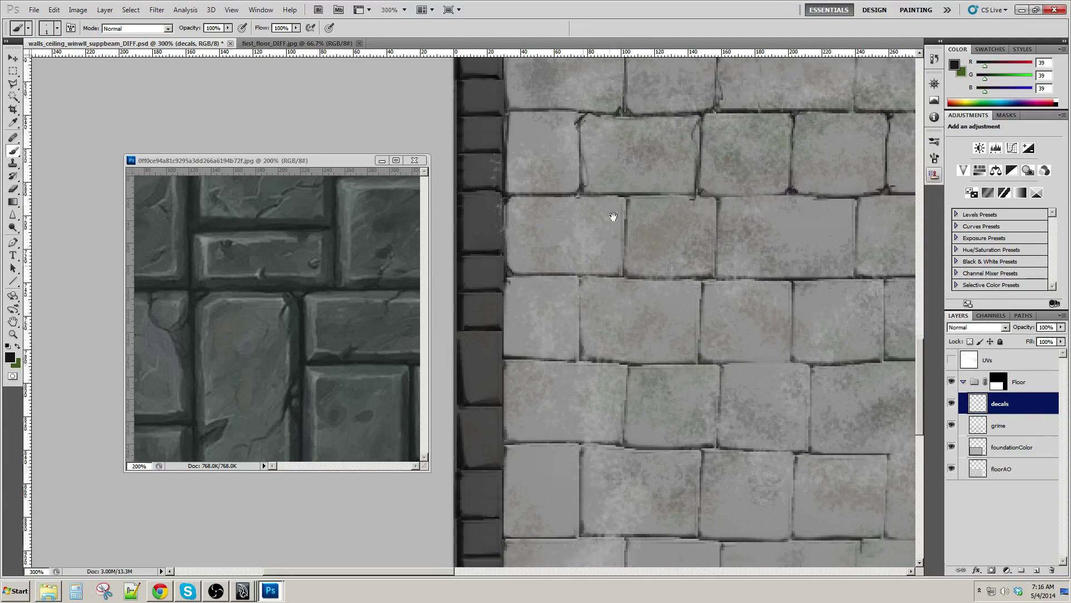
drag(511, 224, 513, 291)
drag(640, 287, 647, 205)
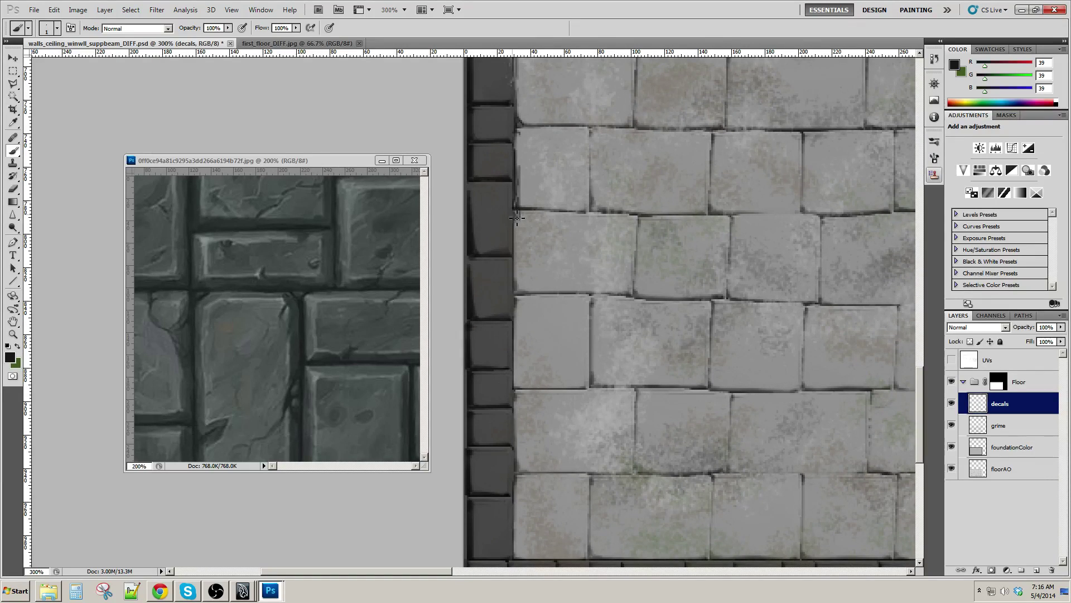
mouse_move(522, 214)
mouse_down()
mouse_move(516, 276)
mouse_move(526, 291)
mouse_up()
click(521, 289)
Try a short branching crack at the right edge of the fifth row's first tile and undo it
drag(610, 283, 634, 270)
drag(676, 281, 648, 278)
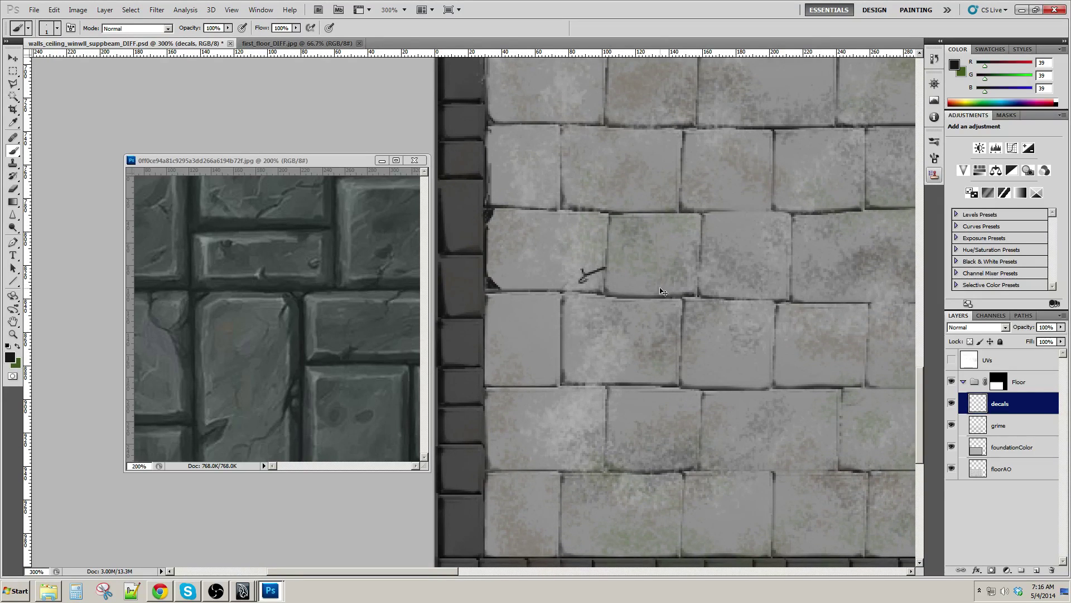
drag(702, 309, 675, 325)
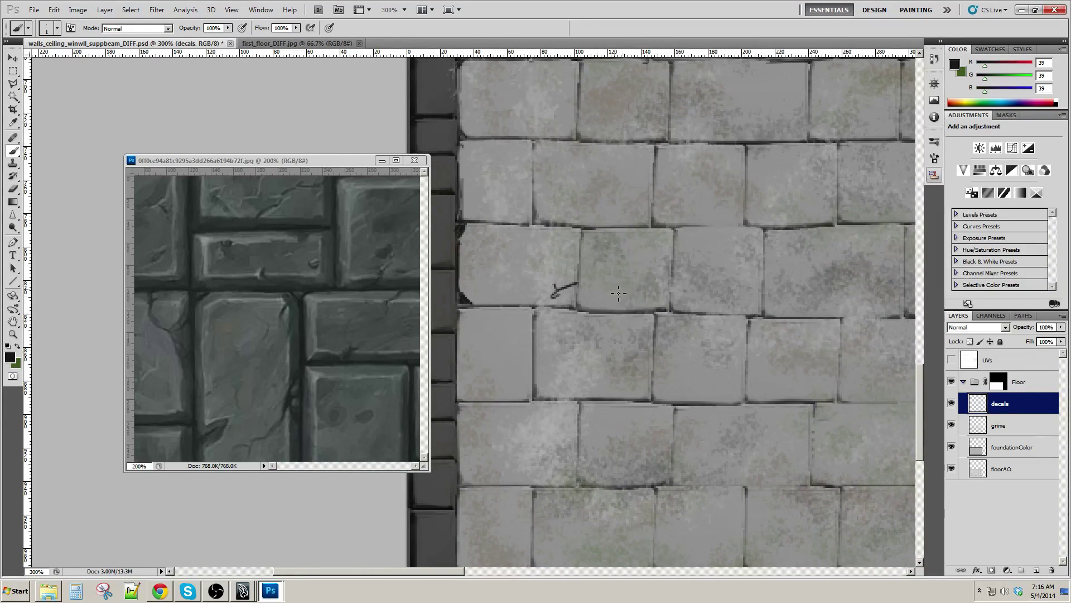
key(ctrl+z)
Chip the foot of the fifth row's first vertical joint and darken the first vertical joint of the sixth row
drag(580, 286, 583, 301)
mouse_move(735, 225)
mouse_down()
mouse_move(734, 158)
mouse_move(766, 154)
mouse_up()
drag(560, 239, 567, 329)
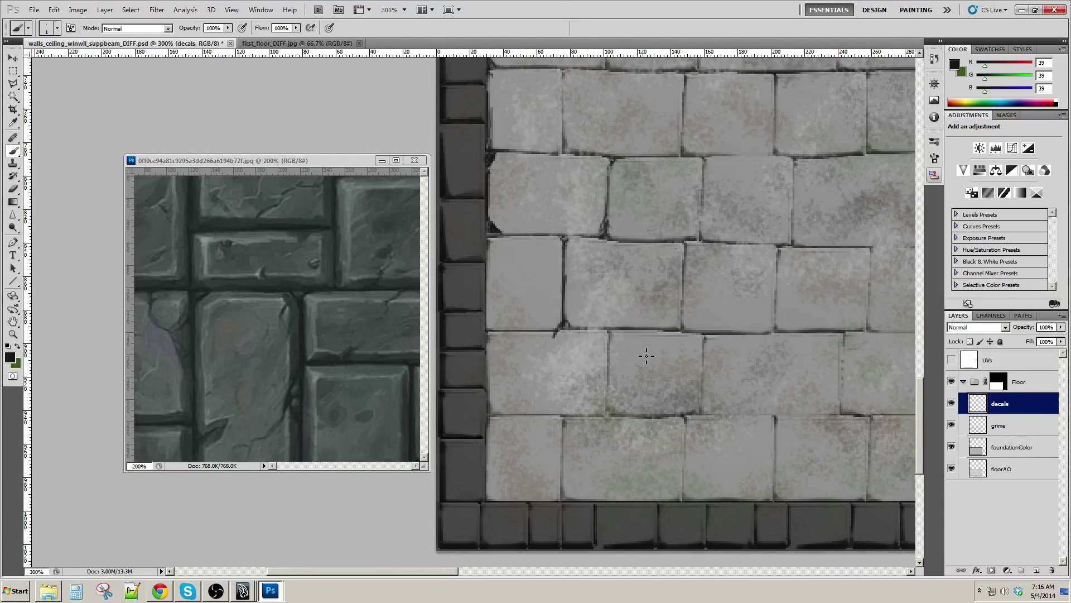
drag(646, 356, 645, 323)
Darken the seventh row's first vertical joint, the horizontal joint beneath it, and the first two vertical joints of the bottom row
mouse_move(560, 295)
mouse_down()
mouse_move(608, 316)
mouse_move(604, 384)
mouse_up()
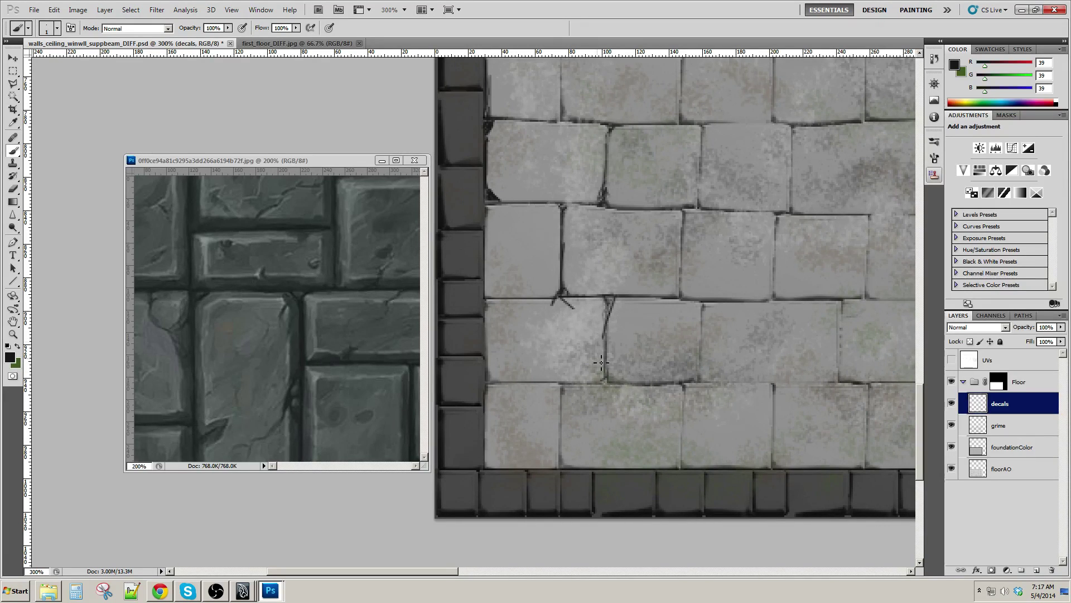
mouse_move(607, 317)
mouse_down()
mouse_move(615, 381)
mouse_move(625, 246)
mouse_up()
mouse_move(547, 262)
mouse_down()
mouse_move(554, 273)
mouse_move(624, 277)
mouse_move(625, 355)
mouse_up()
mouse_move(684, 250)
mouse_down()
mouse_move(605, 244)
mouse_move(672, 264)
mouse_move(662, 350)
mouse_up()
drag(667, 281, 663, 345)
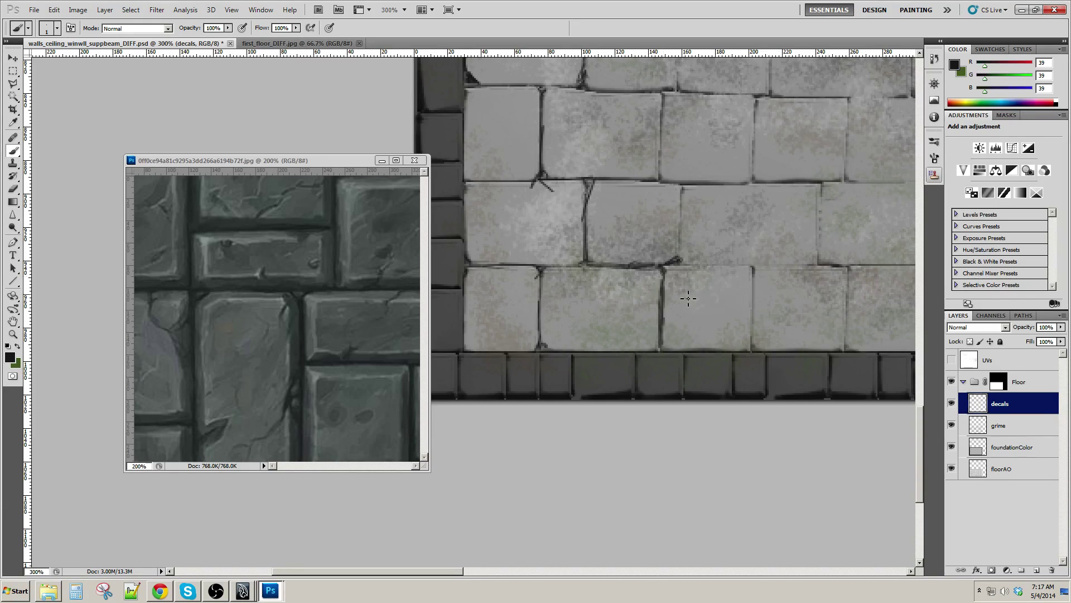
Darken the third and fourth vertical joints of the bottom tile row and roughen the horizontal joint above them
mouse_move(805, 216)
mouse_down()
mouse_move(658, 371)
mouse_move(717, 349)
mouse_up()
mouse_move(591, 391)
mouse_down()
mouse_move(663, 393)
mouse_move(667, 463)
mouse_up()
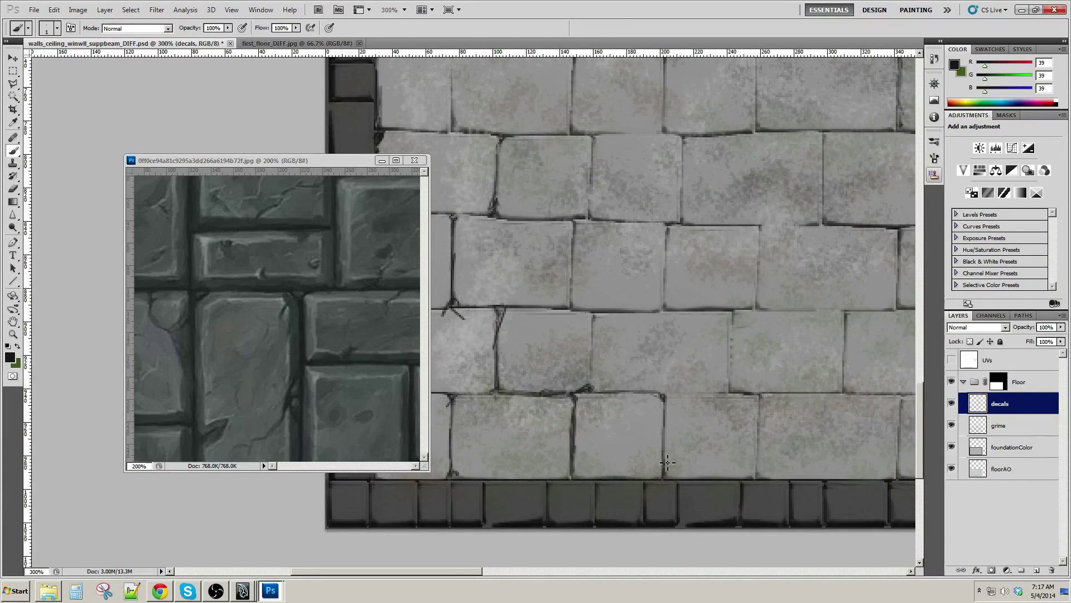
mouse_move(668, 394)
mouse_down()
mouse_move(751, 394)
mouse_move(761, 410)
mouse_move(757, 475)
mouse_up()
mouse_move(690, 352)
mouse_down()
mouse_move(681, 366)
mouse_move(673, 358)
mouse_up()
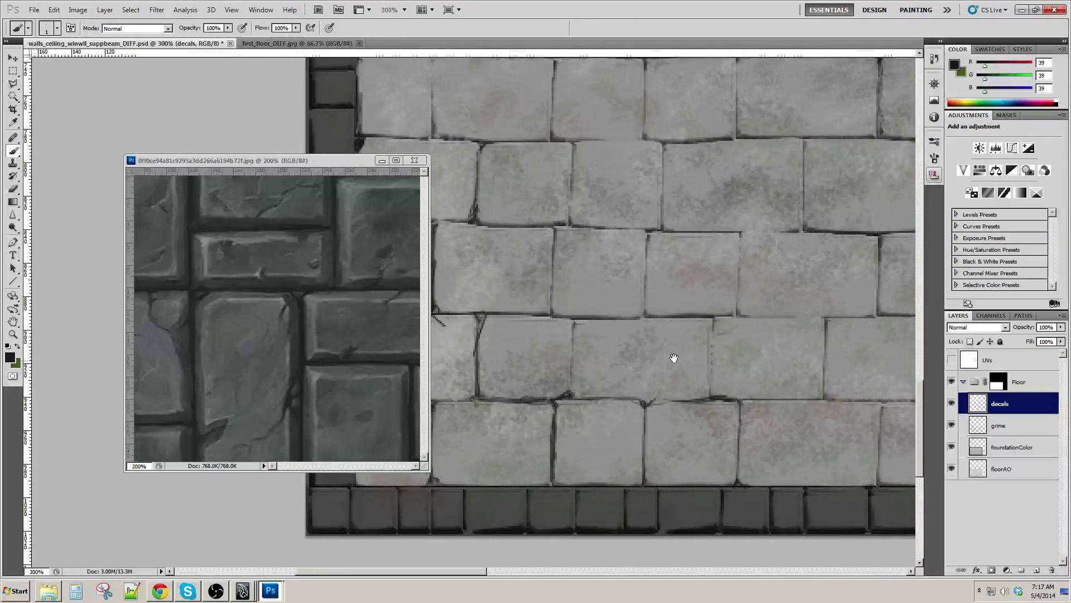
Darken the second and third vertical joints of the seventh row with jagged edges and chipped corners
drag(694, 262, 692, 293)
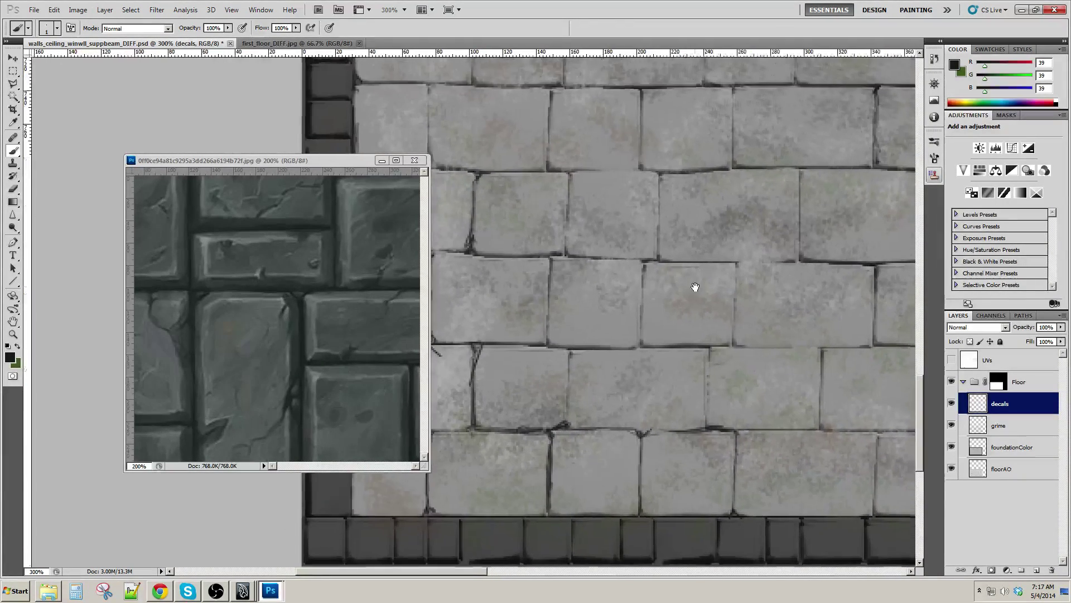
mouse_move(576, 355)
mouse_down()
mouse_move(572, 424)
mouse_move(566, 353)
mouse_up()
drag(688, 307, 674, 276)
drag(700, 329, 695, 399)
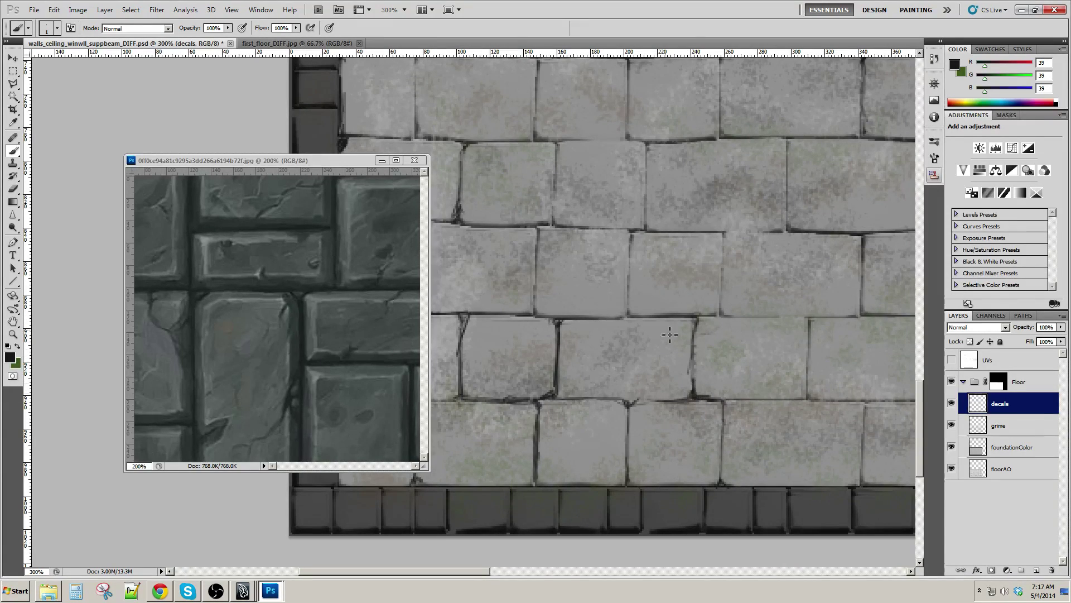
Darken vertical joints in the left half of the sixth row and add a dark chip at a tile's lower corner
drag(629, 318, 634, 320)
mouse_move(632, 242)
mouse_down()
mouse_move(629, 304)
mouse_move(628, 244)
mouse_up()
drag(606, 241, 657, 264)
drag(591, 257, 586, 339)
mouse_move(809, 368)
mouse_down()
mouse_move(646, 273)
mouse_move(631, 295)
mouse_up()
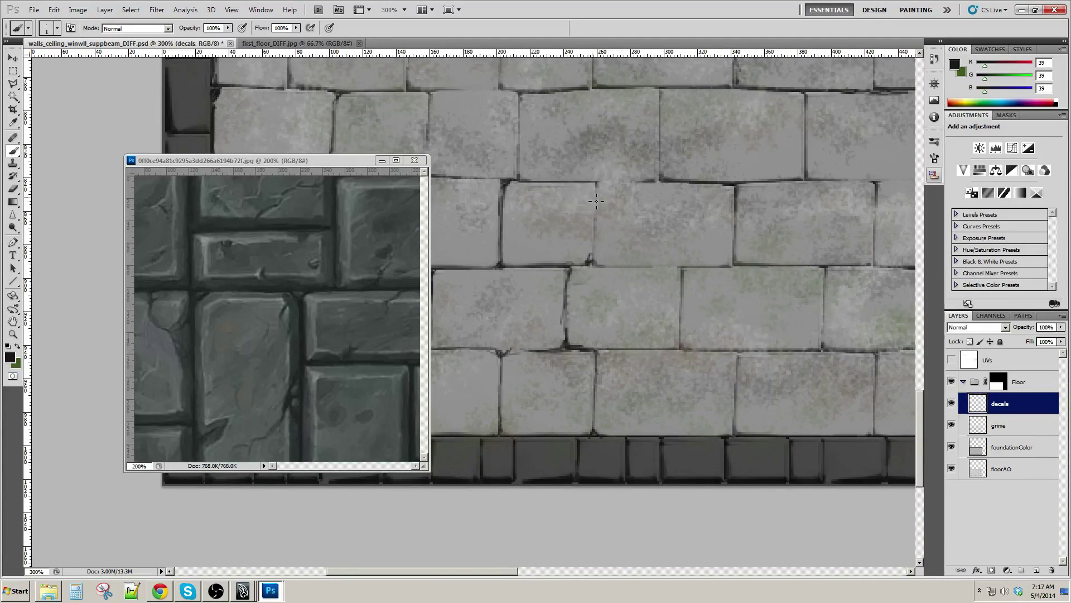
mouse_move(597, 206)
mouse_down()
mouse_move(597, 263)
mouse_move(685, 273)
mouse_move(680, 326)
mouse_move(652, 351)
mouse_move(690, 347)
mouse_up()
Darken the next three vertical joints of the bottom tile row, chipping the corners where they meet the horizontal joints
drag(803, 364, 641, 269)
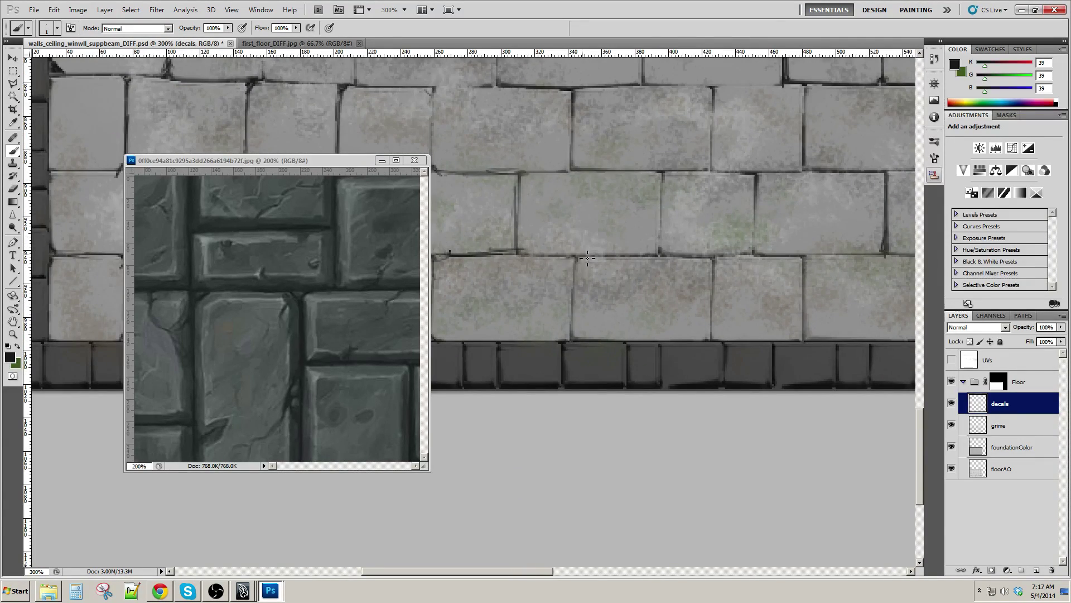
drag(580, 317, 573, 341)
drag(702, 233, 710, 307)
drag(771, 307, 766, 229)
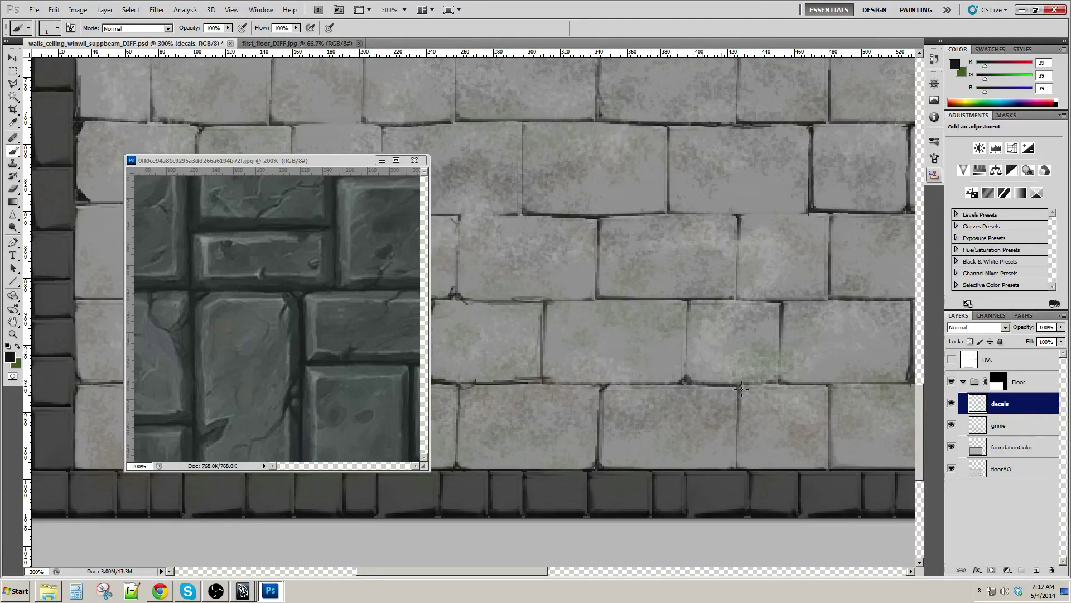
mouse_move(743, 386)
mouse_down()
mouse_move(740, 469)
mouse_move(763, 384)
mouse_move(837, 390)
mouse_move(831, 472)
mouse_up()
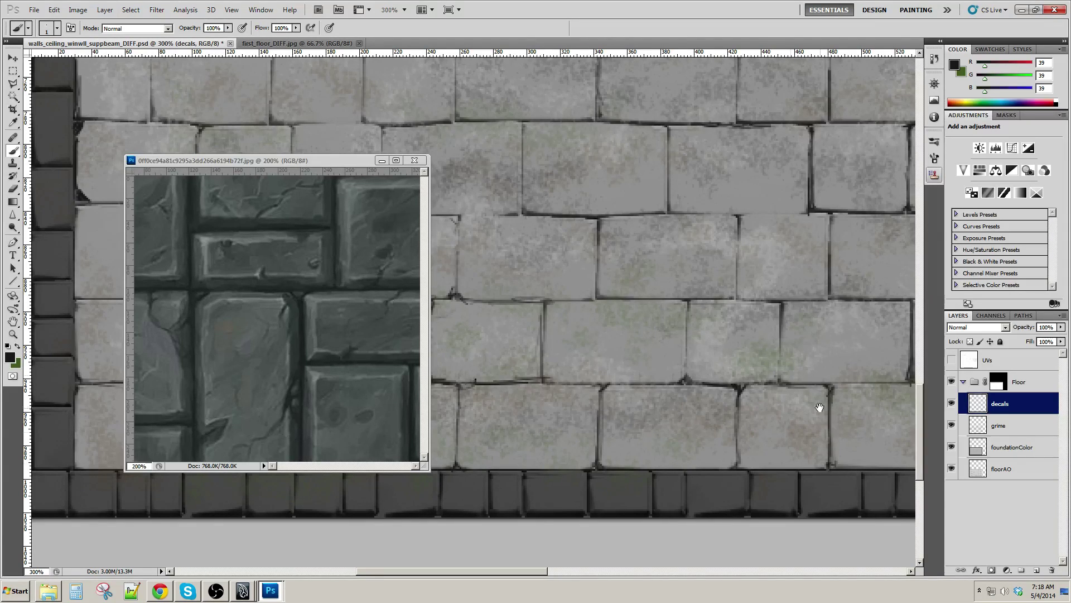
Darken two neighbouring vertical joints in the middle of the seventh row
drag(820, 407, 719, 414)
drag(681, 316, 679, 394)
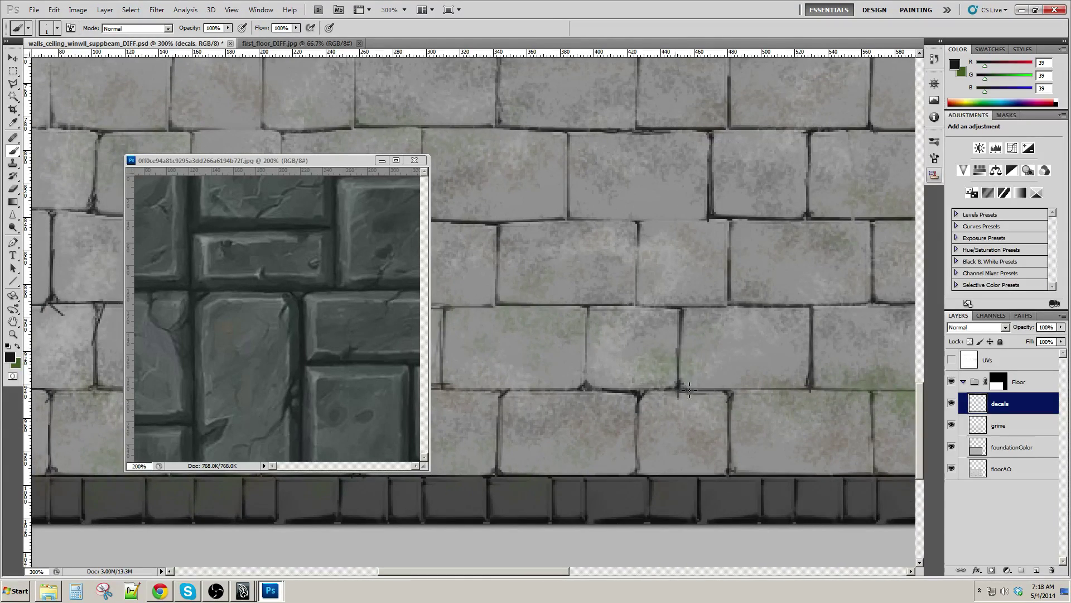
mouse_move(614, 318)
mouse_down()
mouse_move(675, 310)
mouse_move(644, 376)
mouse_up()
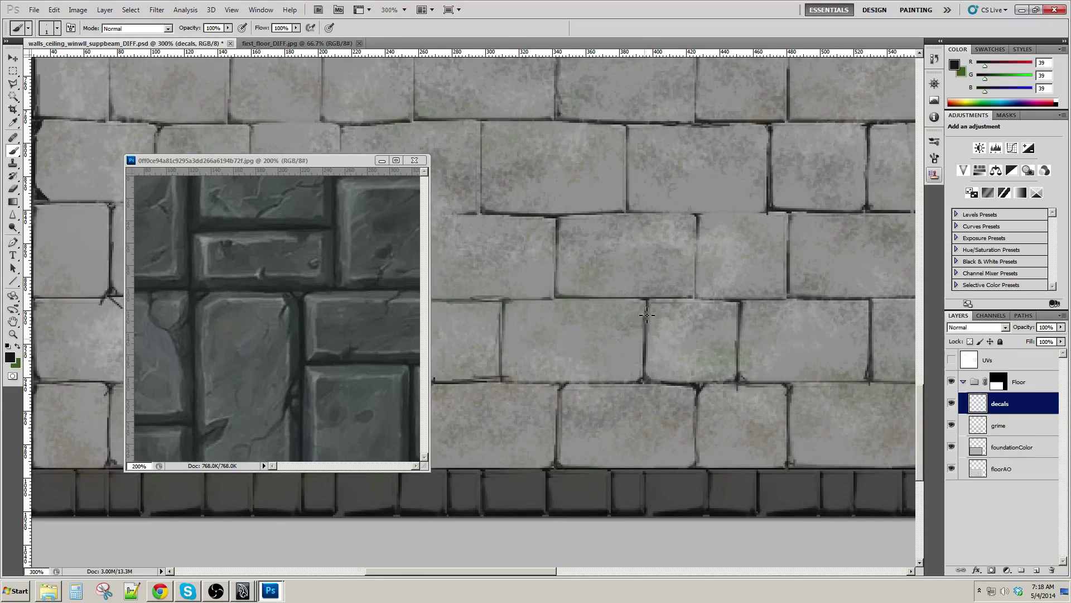
mouse_move(647, 315)
mouse_down()
mouse_move(643, 302)
mouse_move(702, 324)
mouse_up()
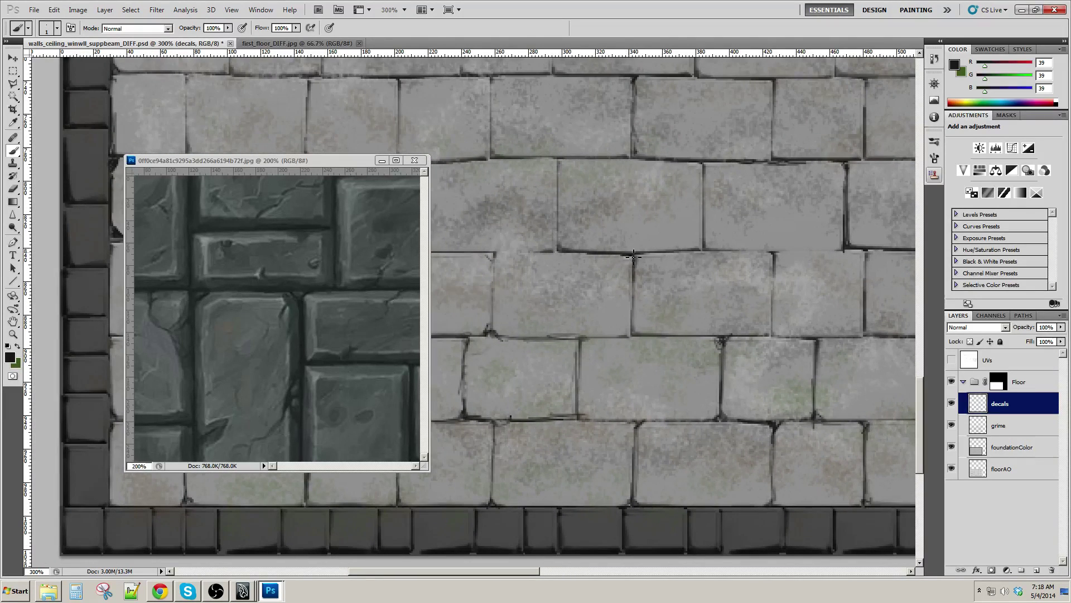
Darken vertical joints in the middle of the sixth row and roughen the horizontal joint below them
mouse_move(640, 257)
mouse_down()
mouse_move(630, 341)
mouse_move(636, 332)
mouse_move(584, 341)
mouse_move(621, 335)
mouse_up()
drag(591, 306, 712, 339)
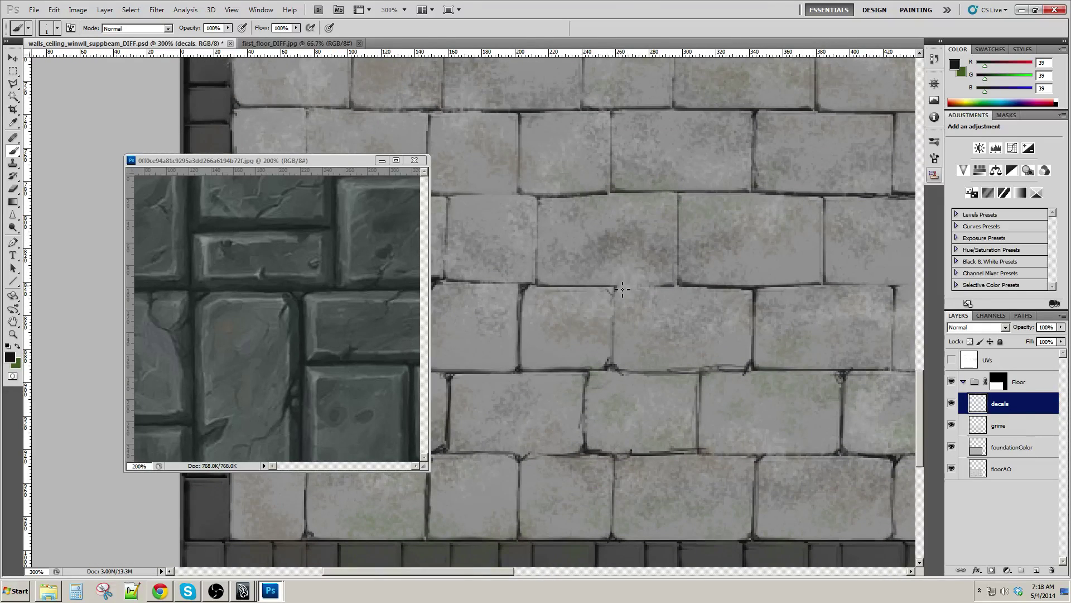
drag(622, 289, 683, 284)
drag(776, 265, 786, 239)
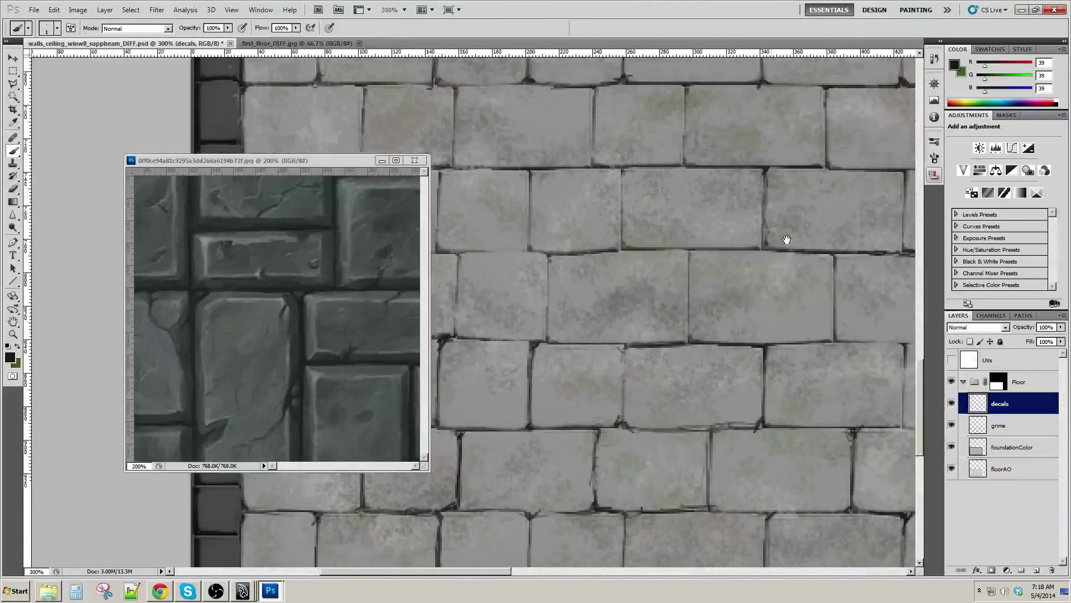
Darken neighbouring vertical joints in the left half of the fifth row, extending the strokes into the horizontal joint below
drag(622, 252, 620, 326)
drag(621, 279, 619, 335)
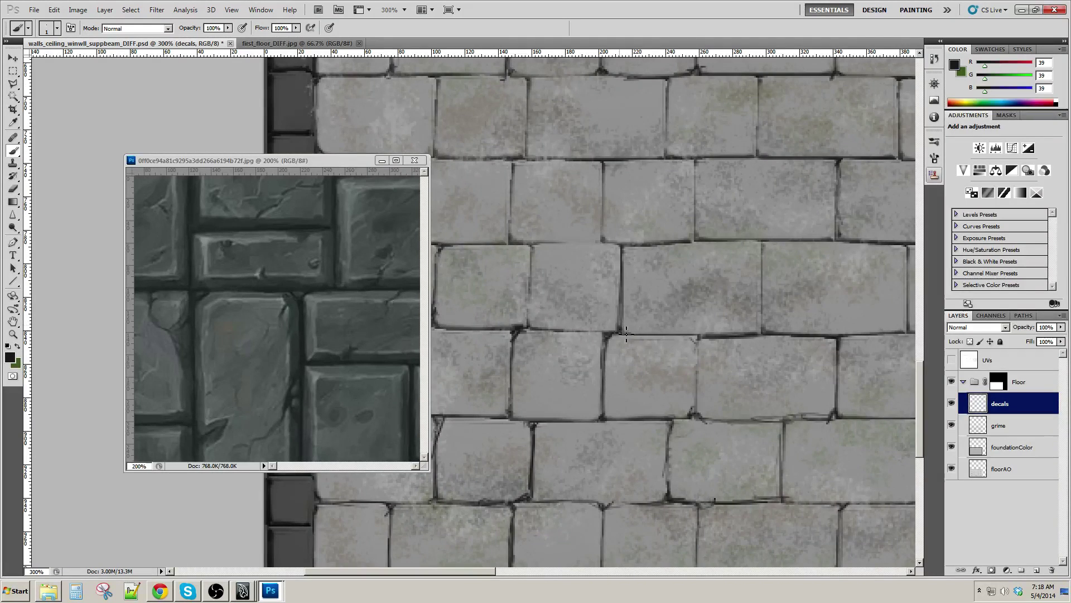
mouse_move(545, 247)
mouse_down()
mouse_move(631, 294)
mouse_move(620, 345)
mouse_up()
mouse_move(619, 309)
mouse_down()
mouse_move(620, 368)
mouse_move(619, 339)
mouse_up()
Darken vertical joints in the floor's upper rows, including one between top-row tiles below the dark border
drag(693, 273, 691, 267)
drag(627, 290, 689, 285)
drag(649, 246, 760, 277)
drag(589, 234, 592, 314)
mouse_move(803, 217)
mouse_down()
mouse_move(655, 354)
mouse_move(690, 375)
mouse_move(638, 352)
mouse_move(575, 351)
mouse_up()
drag(577, 162, 575, 219)
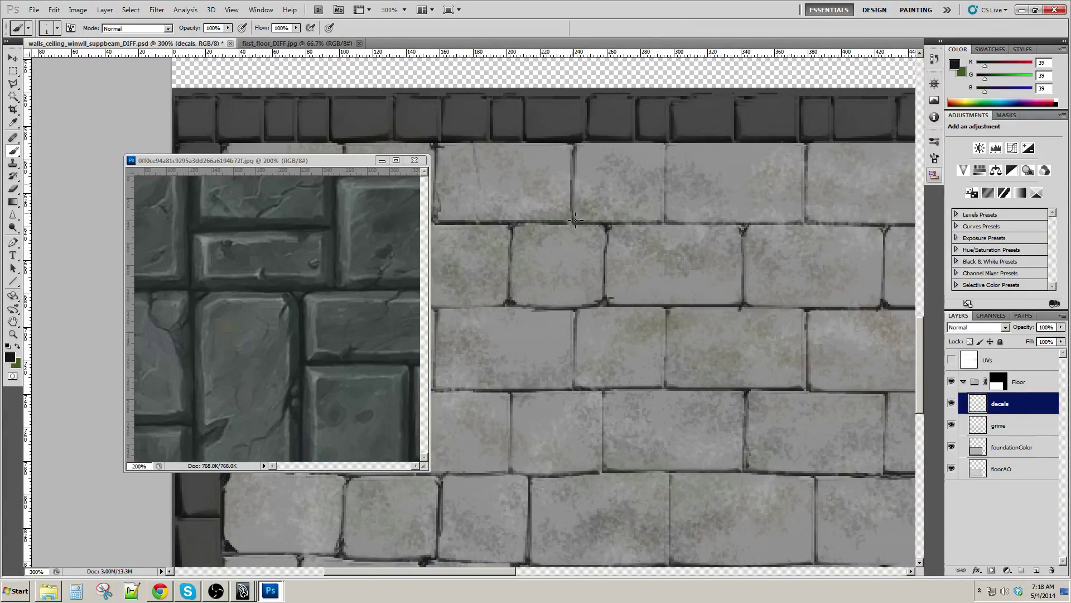
Darken the upper and lower ends of a vertical joint between two tiles in the top row's left half
drag(667, 154, 661, 158)
drag(668, 204, 666, 219)
mouse_move(787, 176)
mouse_down()
mouse_move(665, 218)
mouse_move(685, 265)
mouse_up()
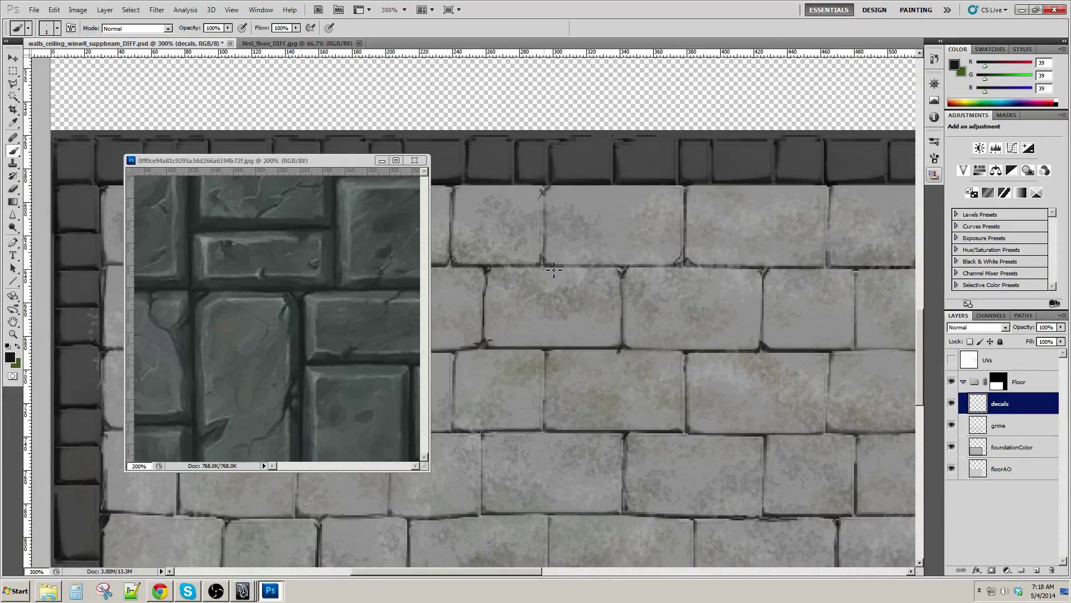
mouse_move(544, 262)
mouse_down()
mouse_move(684, 262)
mouse_move(603, 261)
mouse_up()
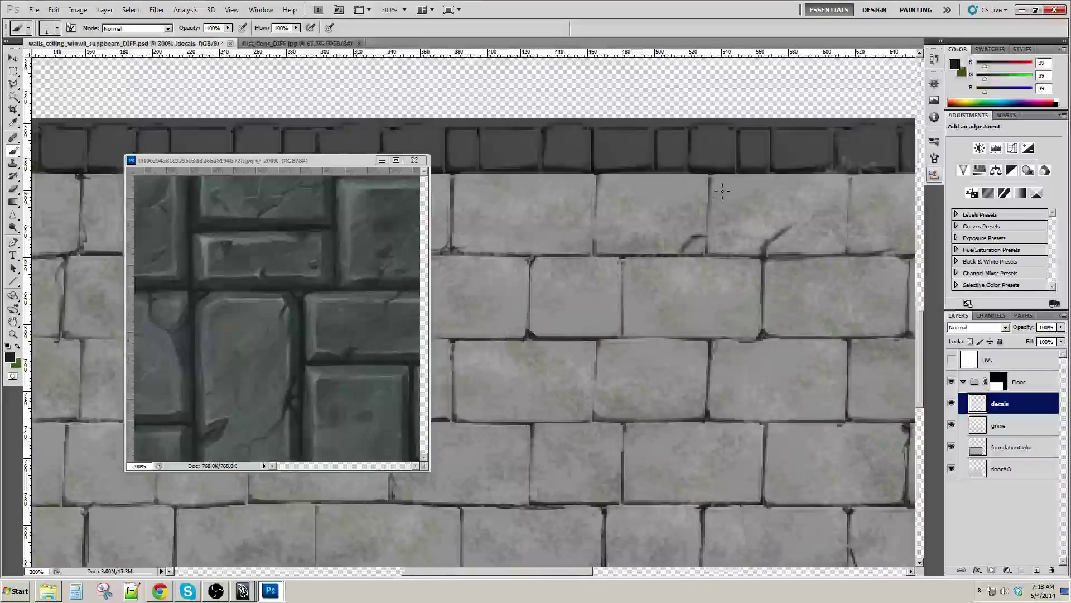
Darken three vertical joints in the right half of the top row, beside the tiles with small cracks
drag(596, 190, 595, 251)
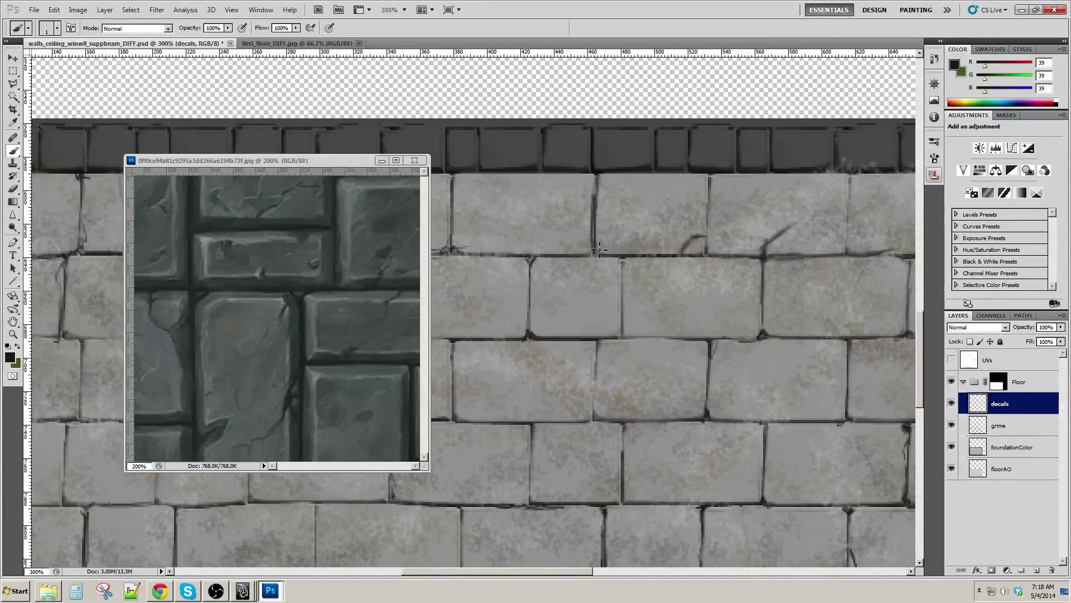
drag(790, 198, 667, 237)
drag(729, 215, 722, 274)
drag(587, 226, 592, 292)
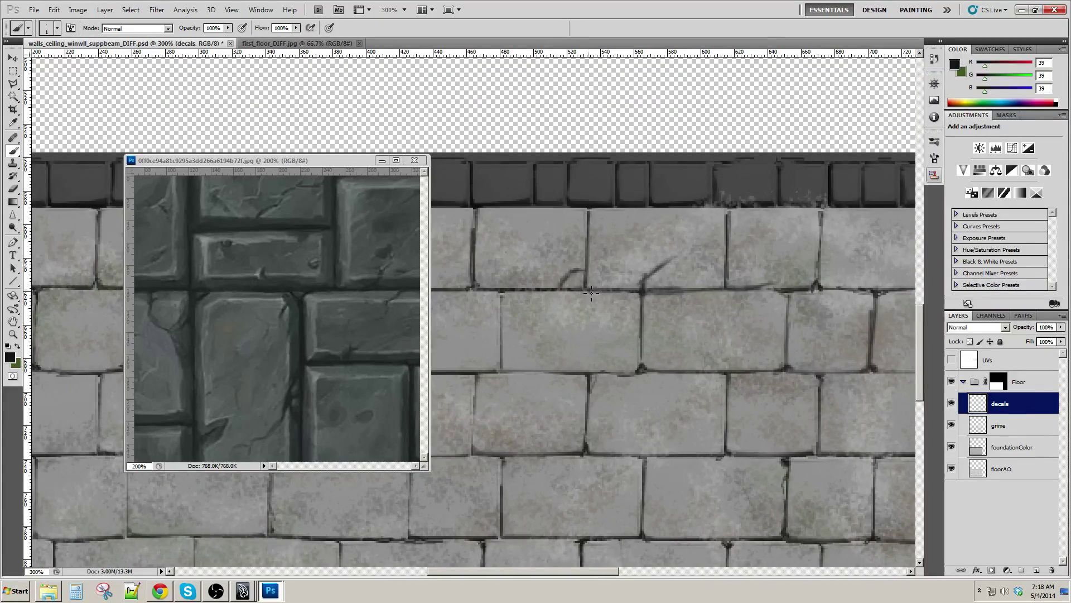
drag(837, 289, 698, 225)
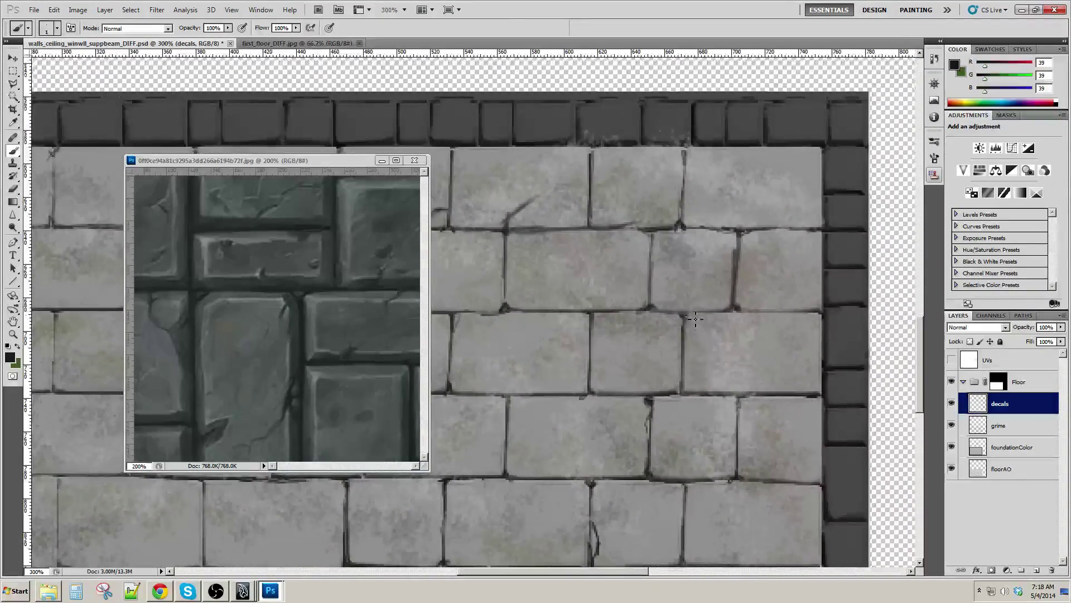
Minimize the stone reference image to uncover the whole floor texture
key(ctrl+minus)
key(ctrl+minus)
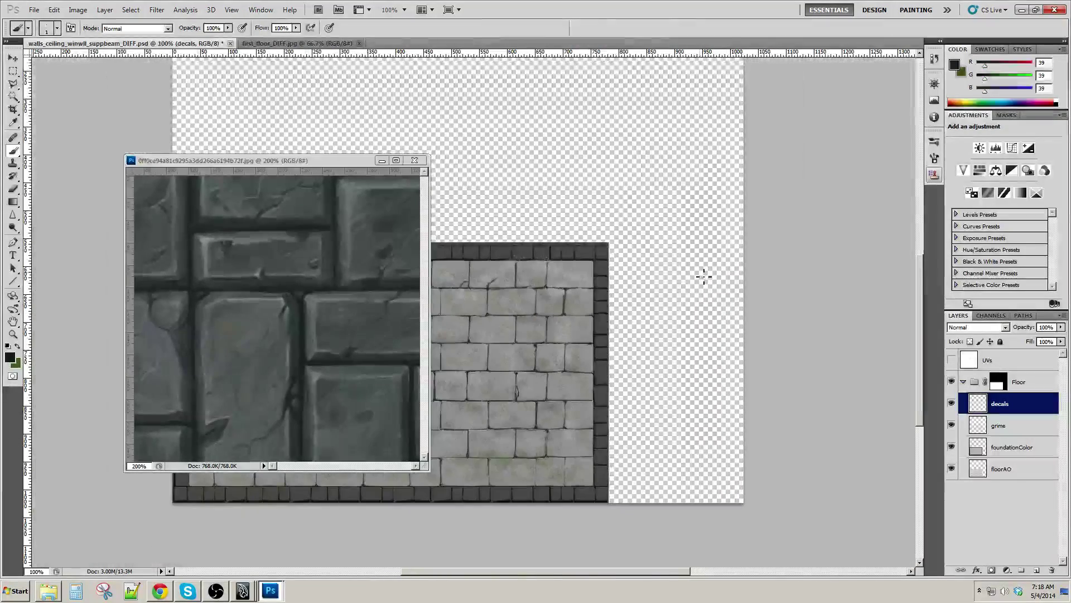
drag(577, 344, 780, 320)
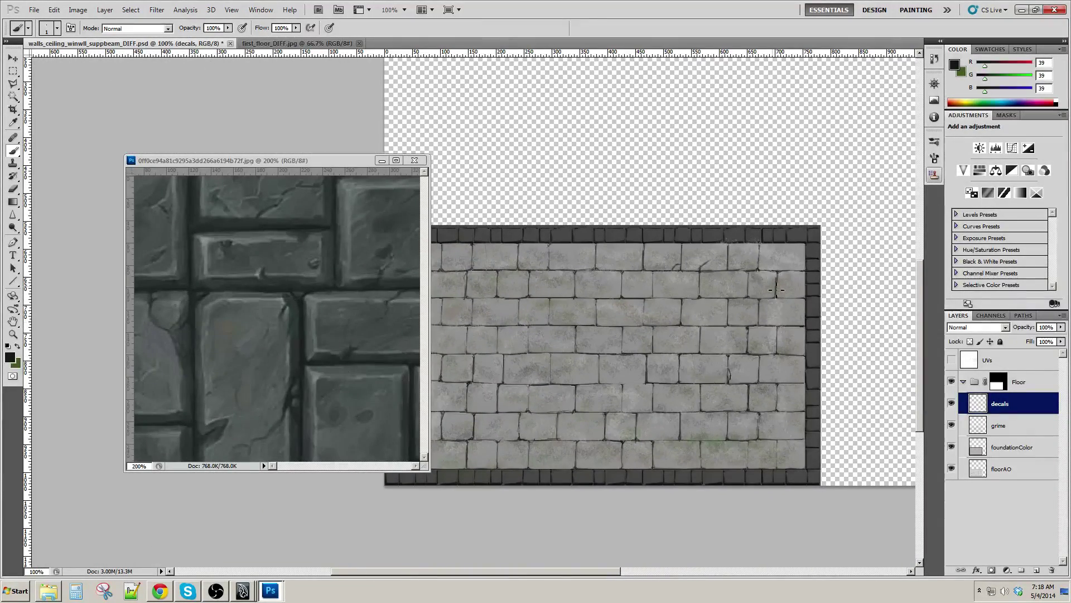
drag(666, 329, 707, 310)
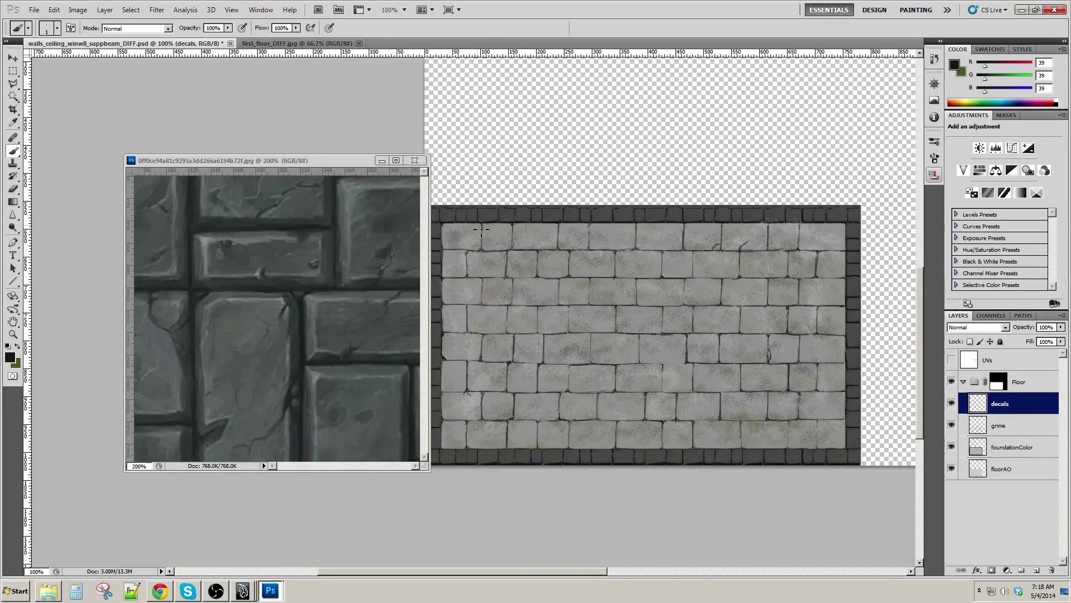
click(380, 160)
drag(725, 246, 588, 270)
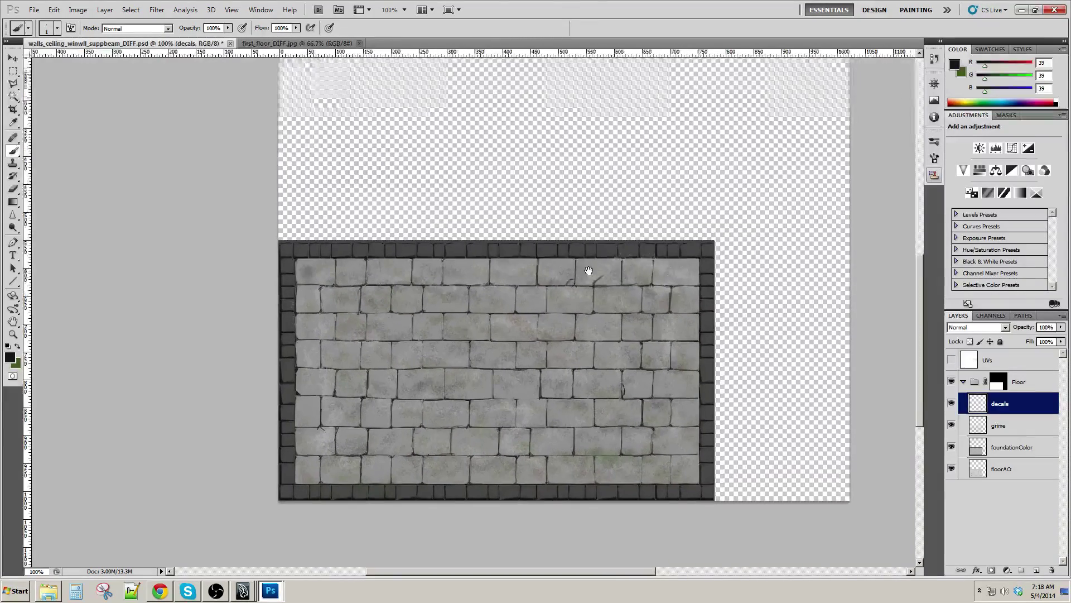
Examine the whole floor, comparing it with the decals, grime and foundationColor layers hidden and shown
key(ctrl+plus)
scroll(619, 270, down, 3)
scroll(619, 270, right, 2)
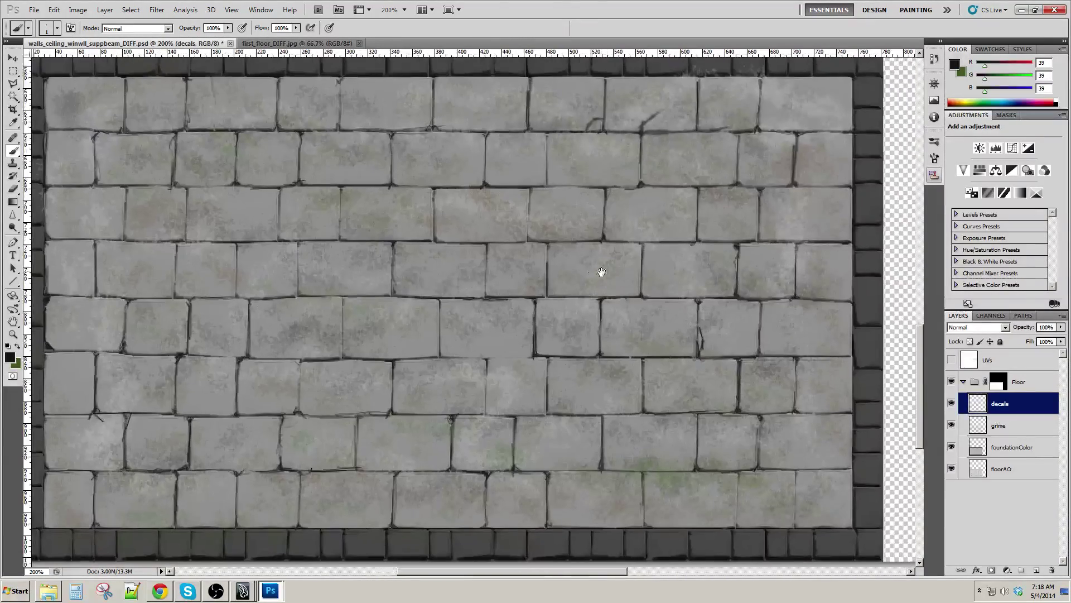
key(ctrl+minus)
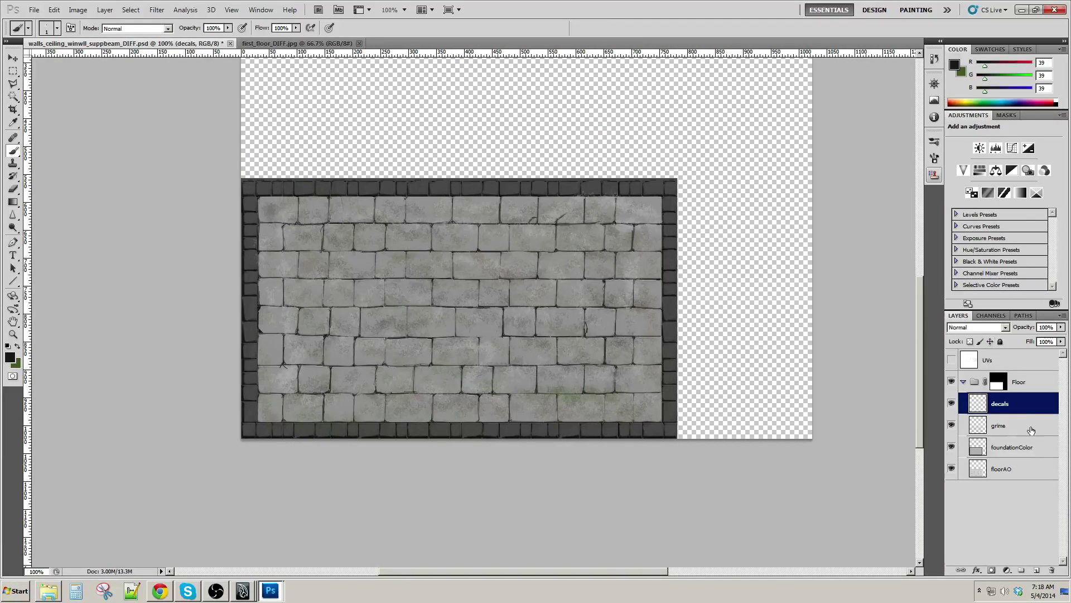
drag(952, 403, 954, 453)
drag(953, 404, 950, 451)
Paint a dark vertical crack across a tile in the right half of the fifth row
key(ctrl+plus)
key(ctrl+plus)
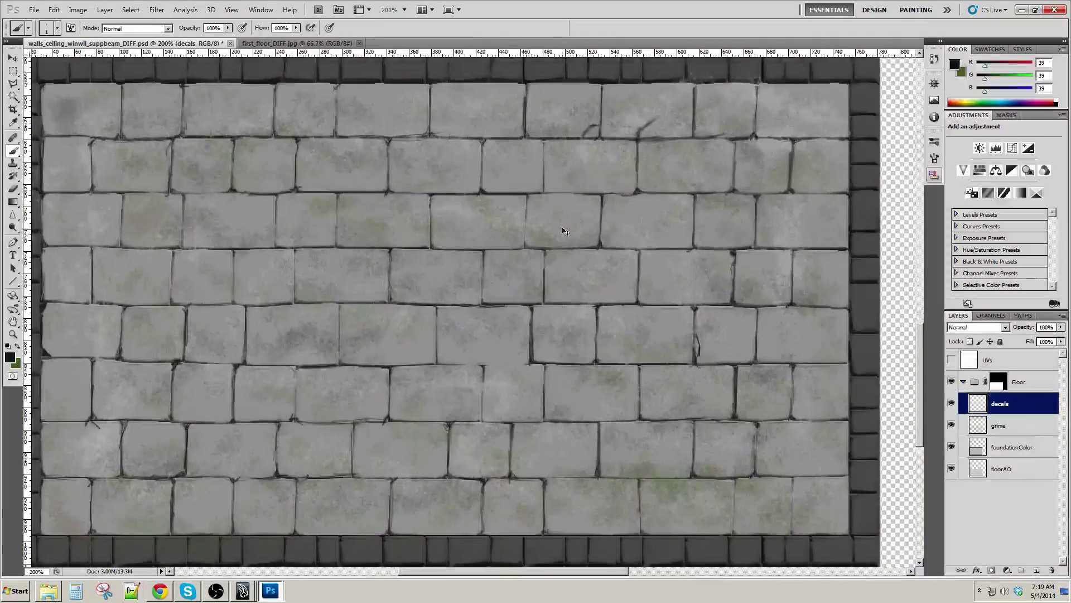
drag(758, 461, 667, 424)
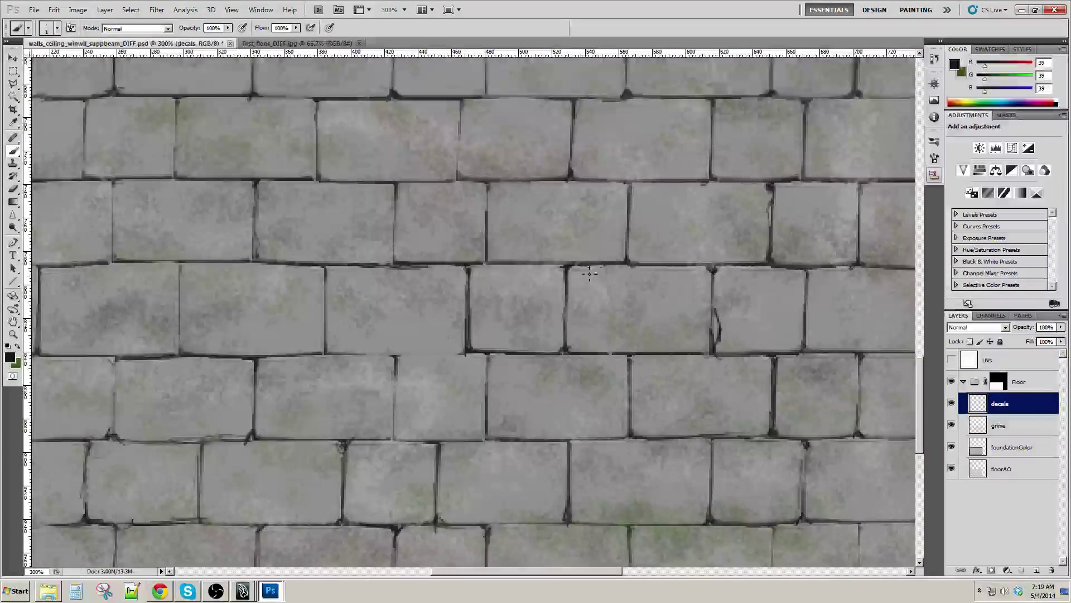
drag(611, 291, 614, 351)
drag(597, 389, 638, 382)
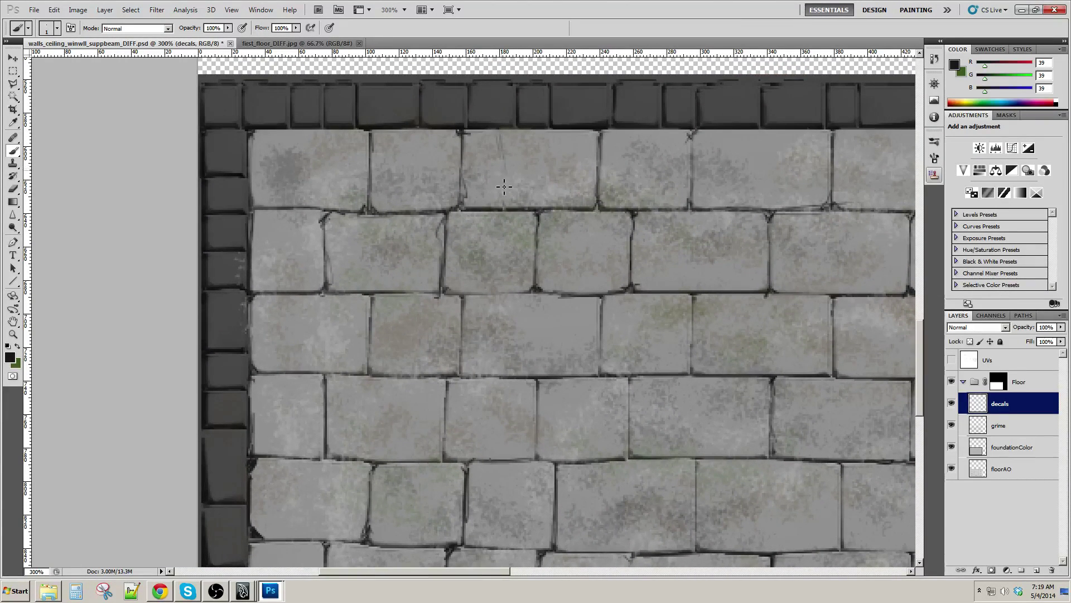
Paint a vertical crack through the top row's third tile and darken the second row's joint just below it
drag(502, 170, 507, 210)
drag(506, 162, 507, 206)
drag(446, 225, 450, 255)
drag(526, 221, 557, 169)
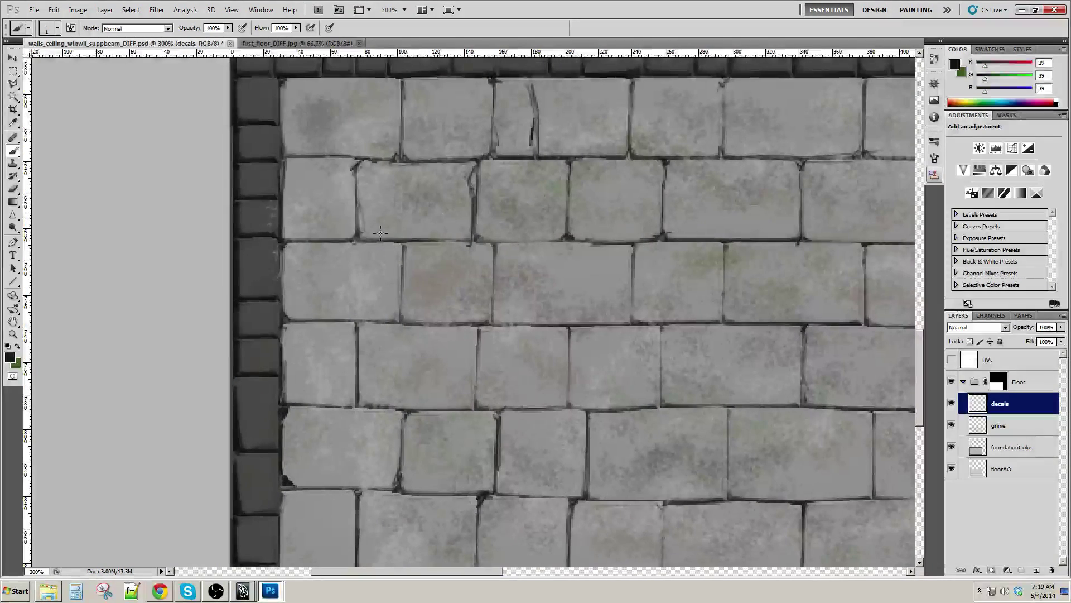
Paint a slanted crack across the sixth row's fourth tile into its right-hand joint, and chip that tile's upper corner
drag(514, 268, 482, 174)
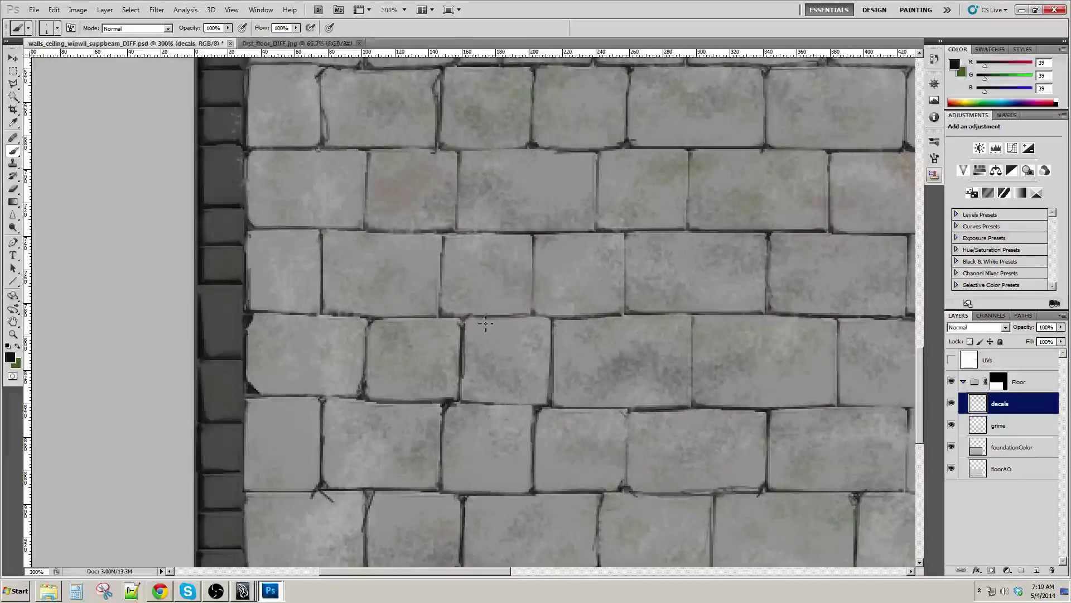
drag(546, 323, 535, 268)
scroll(597, 311, down, 2)
scroll(575, 301, right, 2)
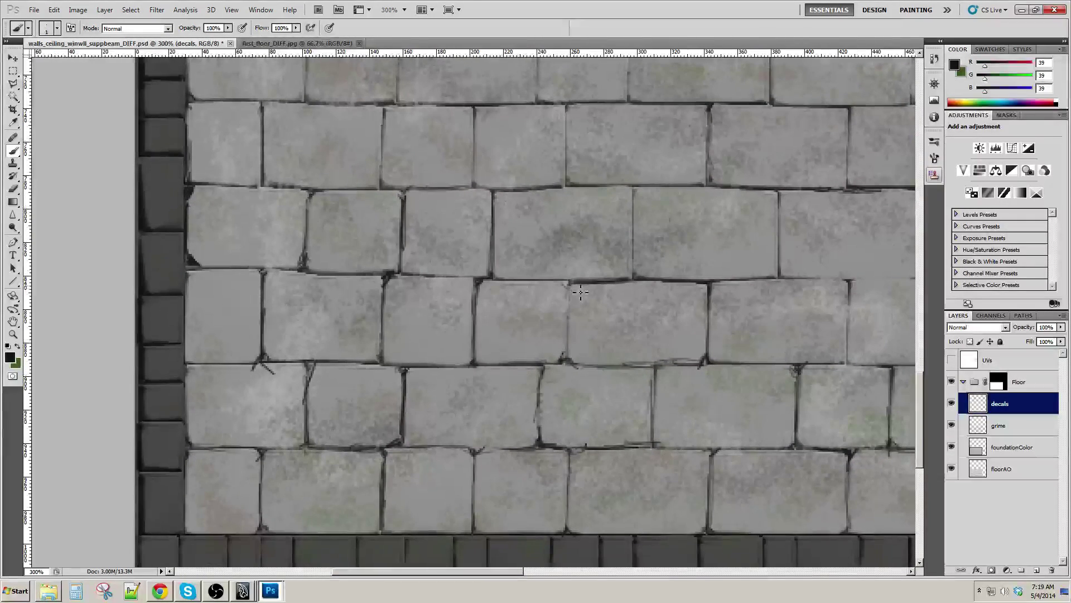
mouse_move(544, 288)
mouse_down()
mouse_move(569, 337)
mouse_move(598, 233)
mouse_up()
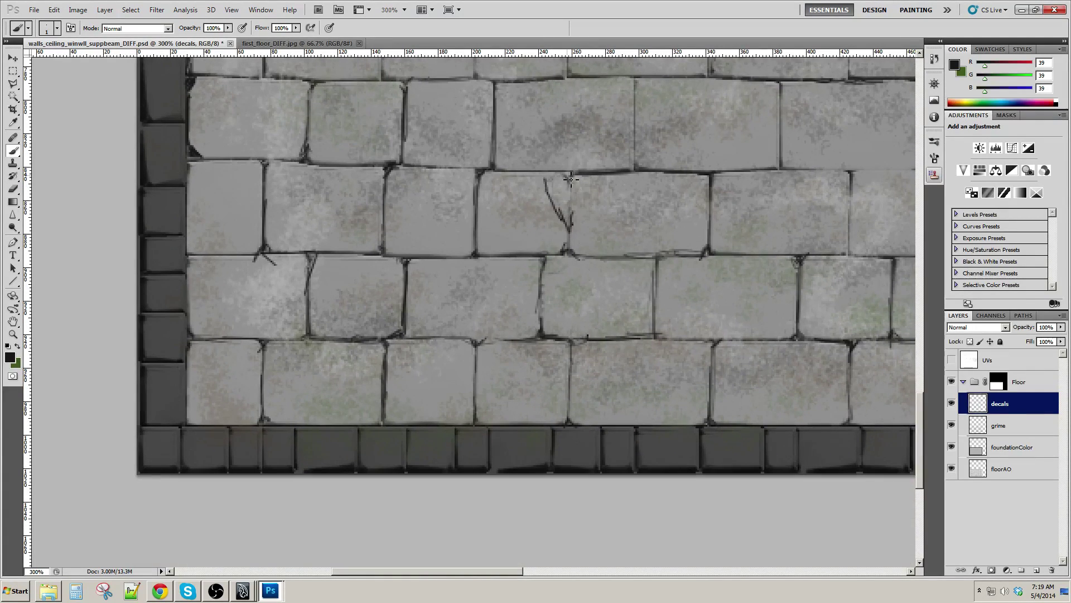
drag(571, 179, 569, 210)
drag(690, 216, 630, 235)
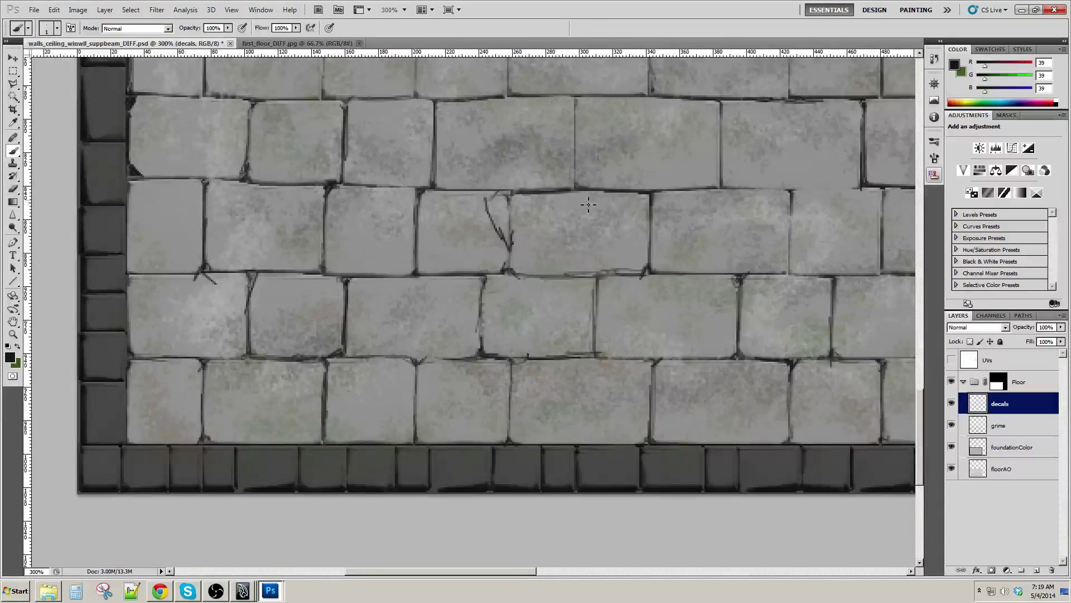
Round the upper-left corner of the bottom row's fifth tile and paint a crack down the left side of the sixth
mouse_move(672, 363)
mouse_down()
mouse_move(620, 313)
mouse_move(595, 318)
mouse_up()
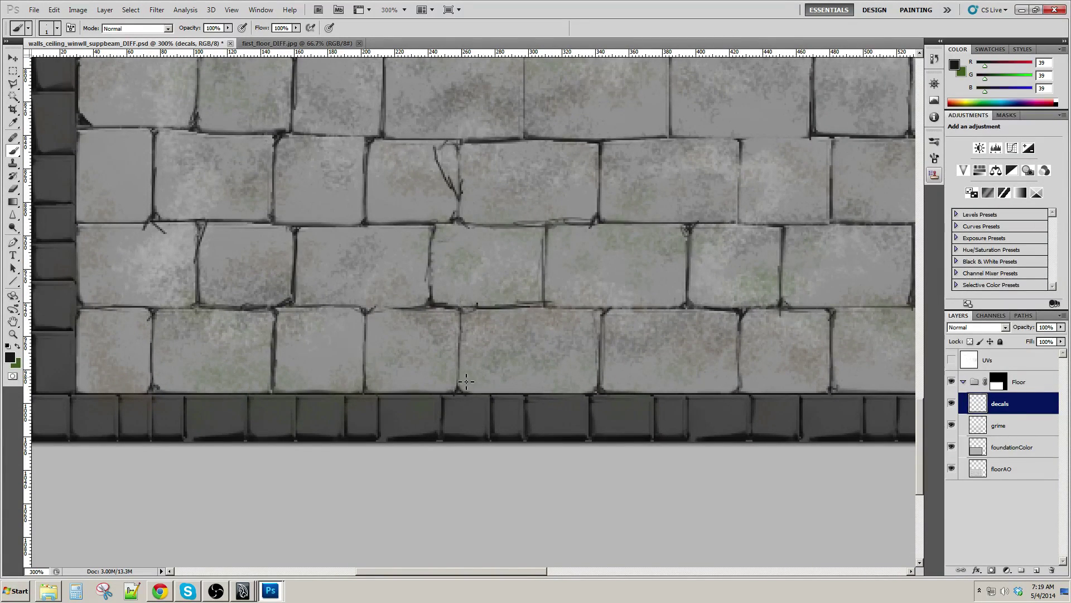
drag(462, 334, 484, 309)
mouse_move(787, 307)
mouse_down()
mouse_move(612, 237)
mouse_move(588, 238)
mouse_up()
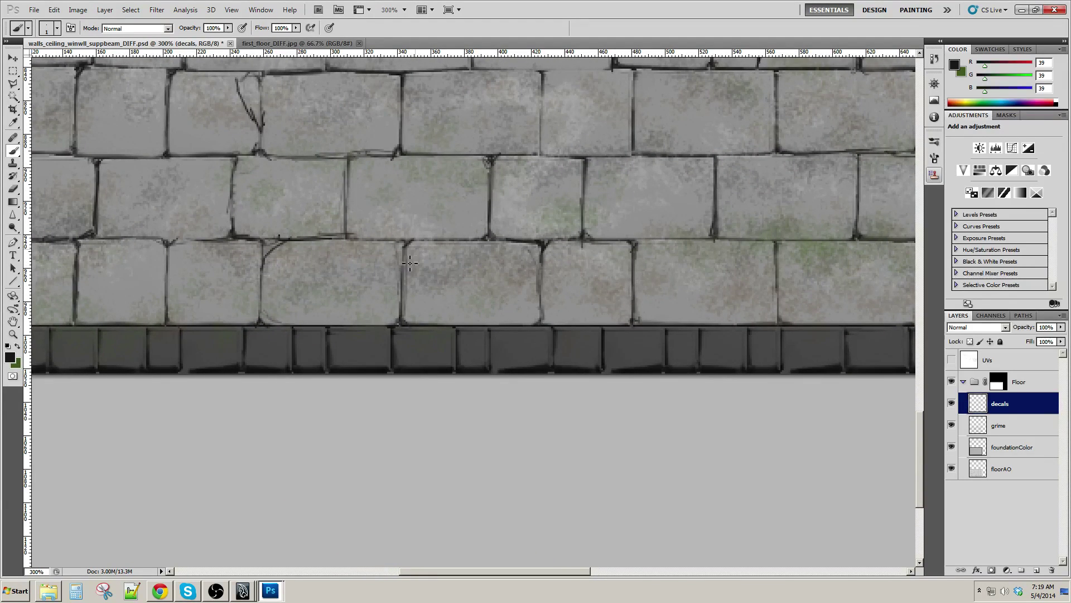
mouse_move(410, 263)
mouse_down()
mouse_move(406, 301)
mouse_move(418, 325)
mouse_up()
scroll(638, 376, down, 2)
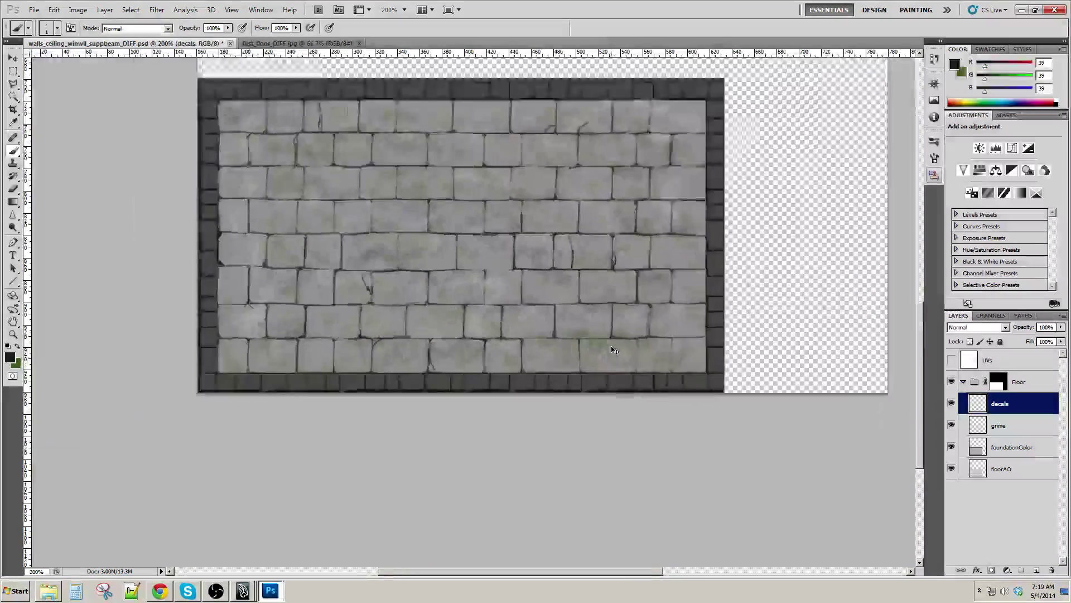
scroll(614, 350, down, 1)
drag(585, 181, 577, 296)
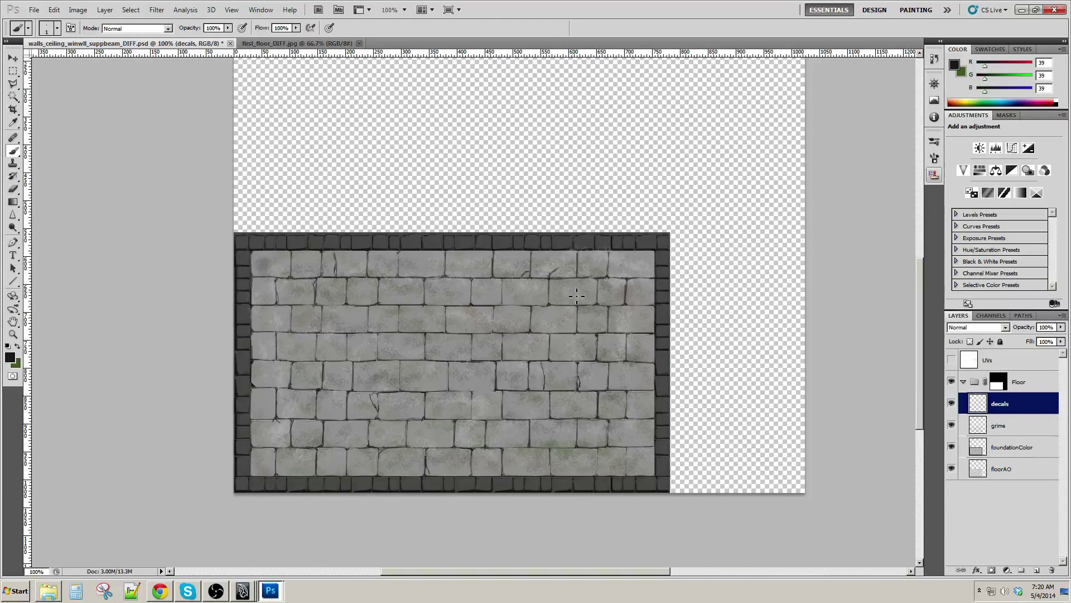